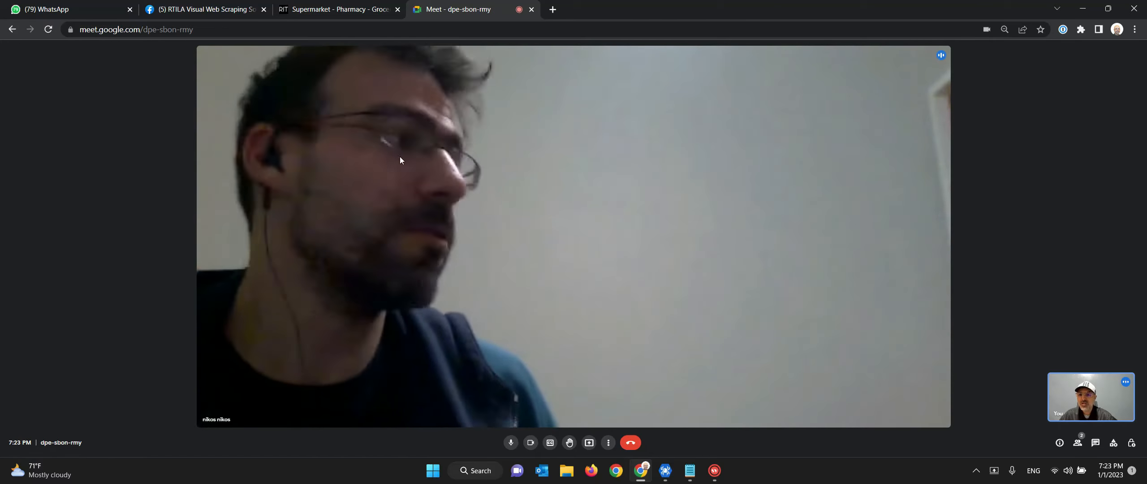
Present the entire screen to everyone in the Google Meet call.
left_click(352, 11)
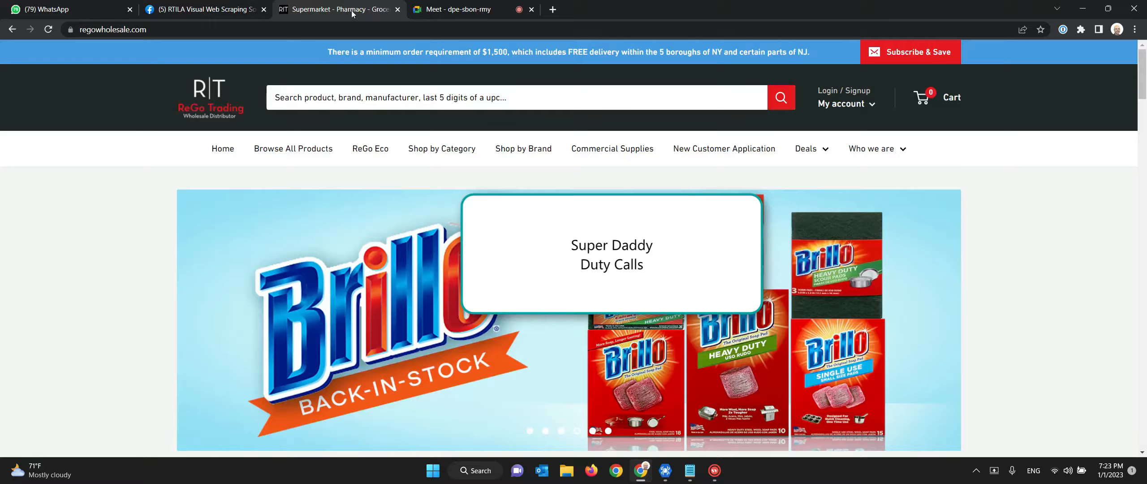
key("ctrl+Tab")
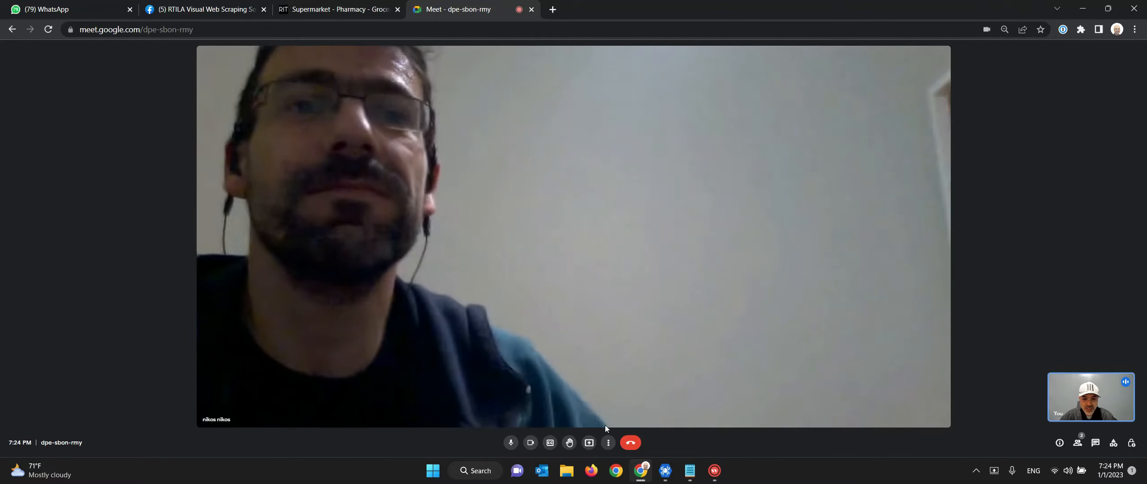
left_click(588, 444)
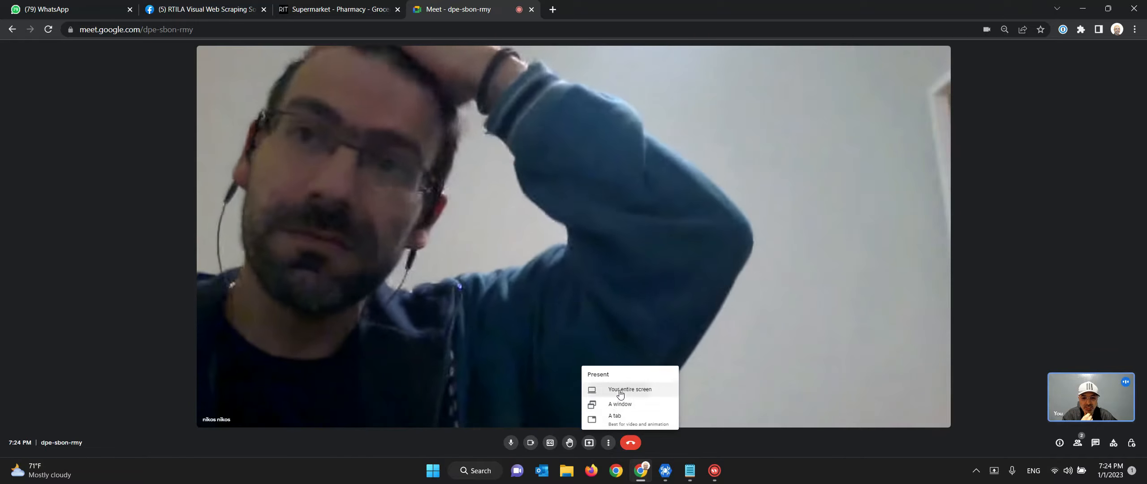
left_click(620, 391)
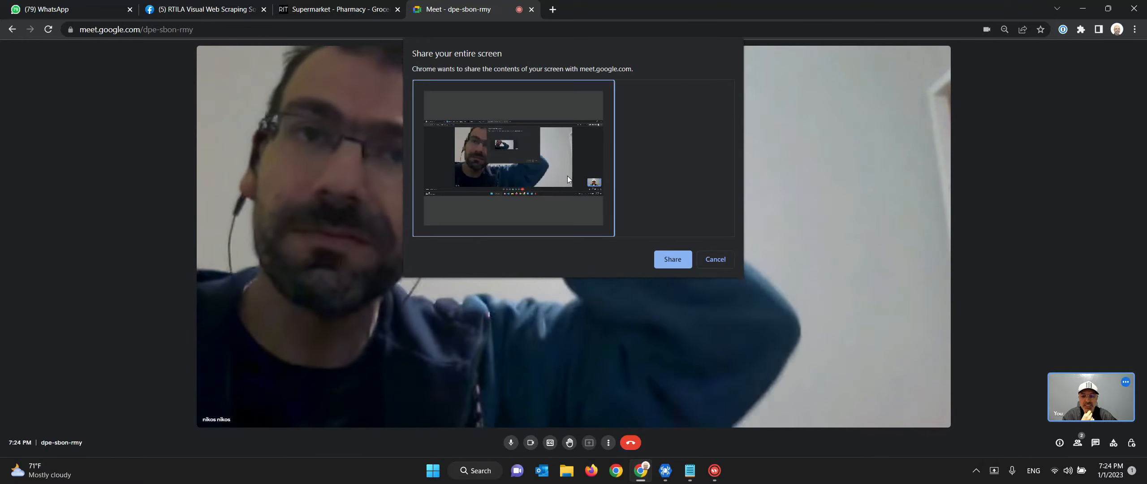
left_click(669, 259)
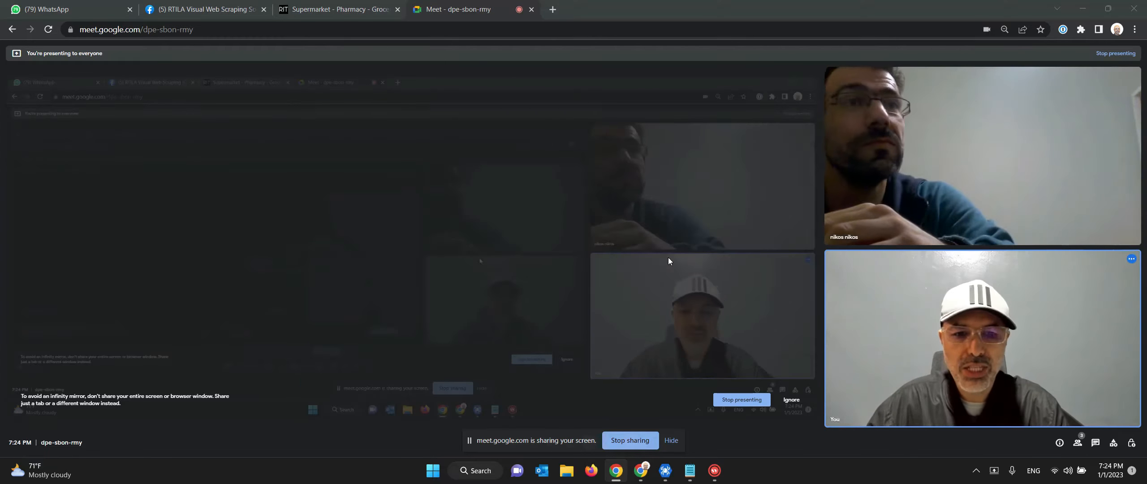
On the regowholesale.com site, browse all products and examine the Scott 36 Roll Bundle TT page for its title, vendor, SKU and price details.
left_click(376, 13)
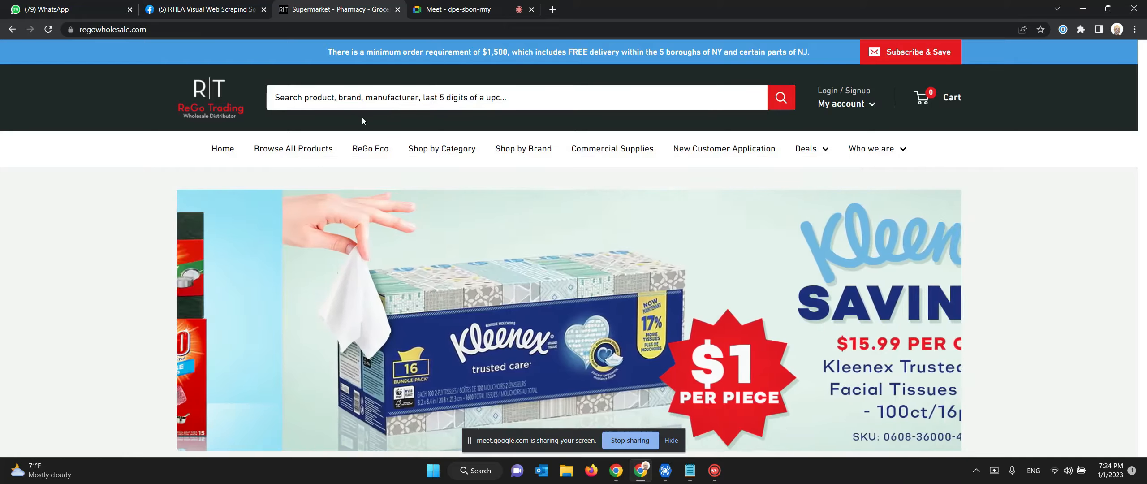
left_click(292, 150)
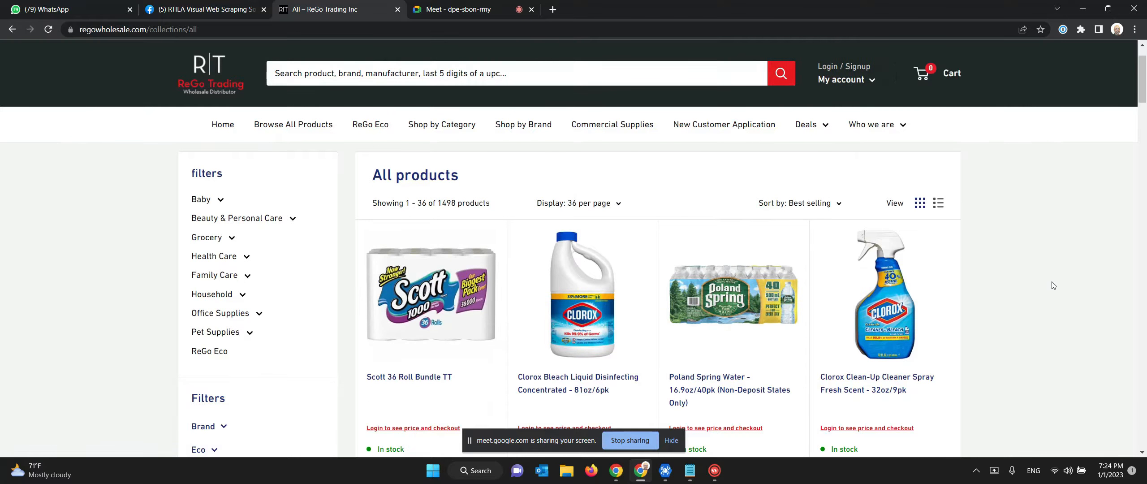
scroll(928, 363, "down", 3)
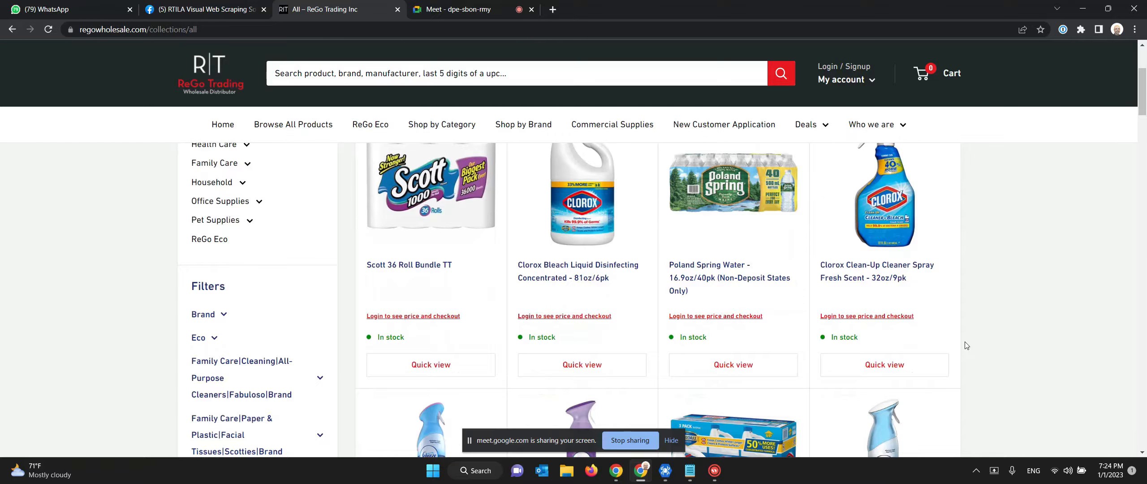
scroll(966, 345, "up", 1)
left_click(458, 250)
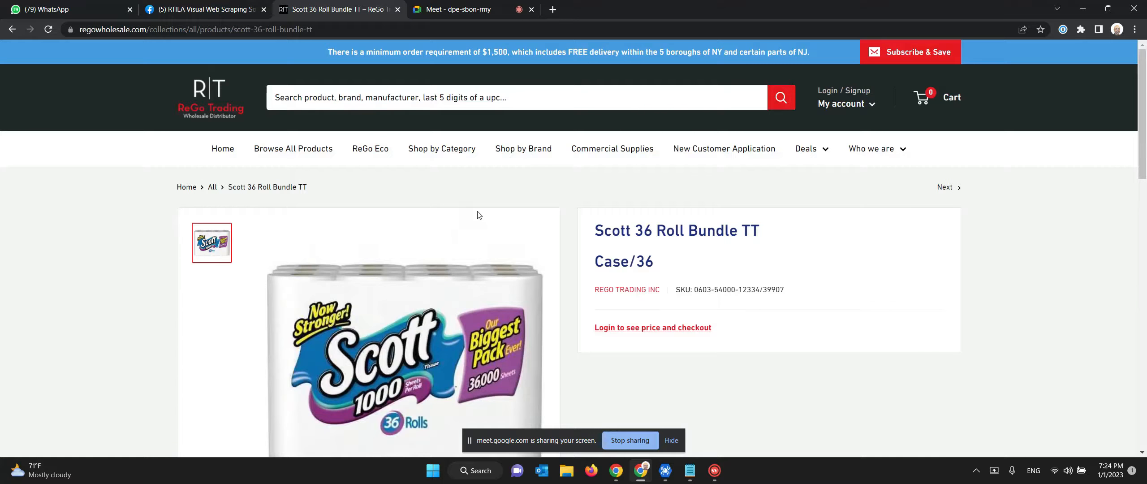
scroll(479, 215, "down", 1)
left_click_drag(594, 185, 583, 246)
left_click(645, 247)
left_click(740, 246)
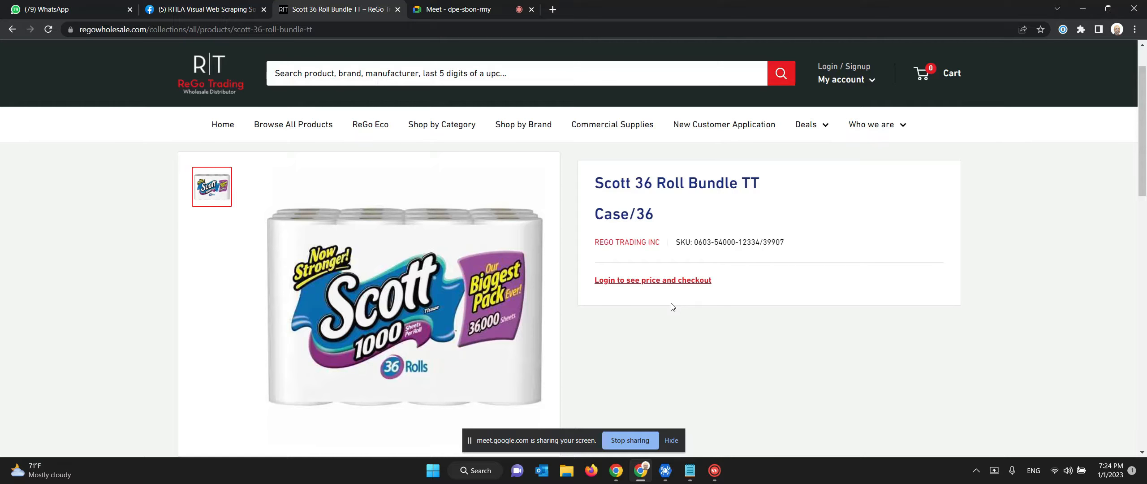
Return to the ReGo Trading home page, dismissing the holiday notice, and copy its URL.
left_click(234, 85)
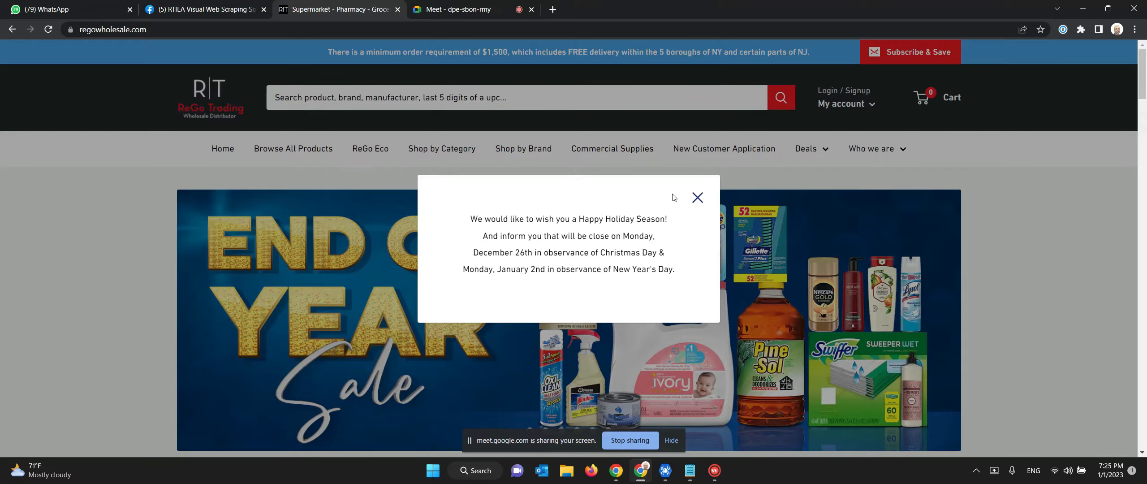
left_click(697, 198)
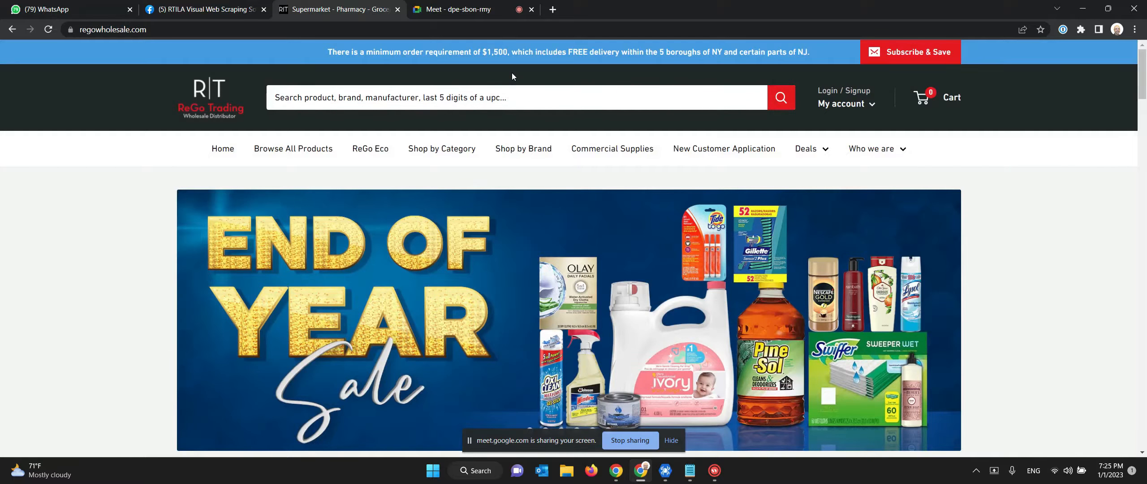
left_click(666, 467)
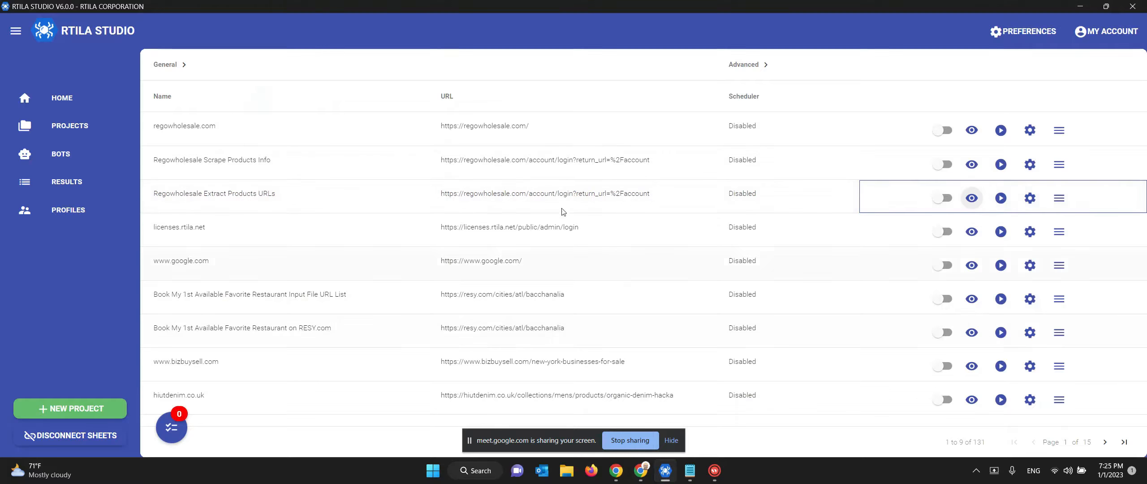
left_click(638, 473)
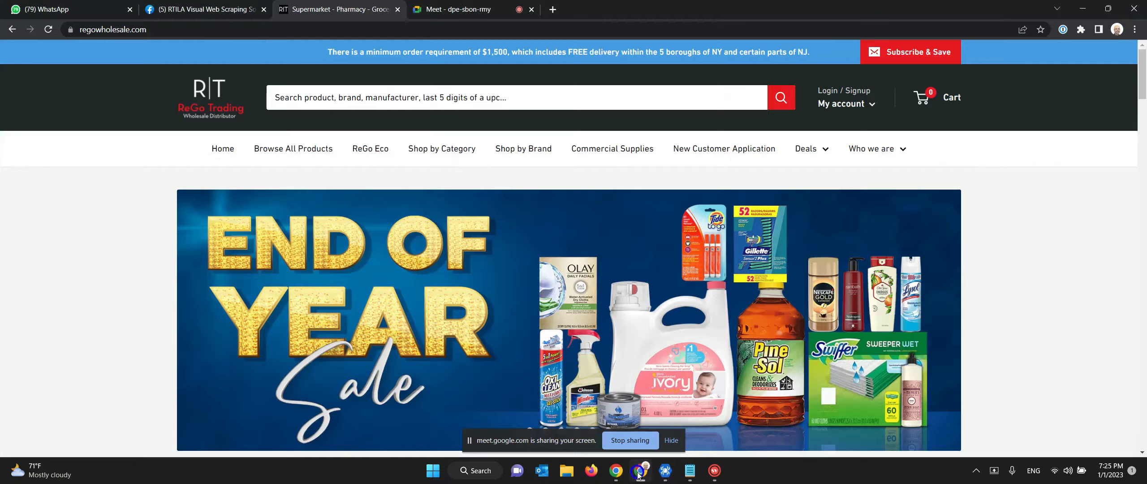
left_click(137, 31)
key("ctrl+c")
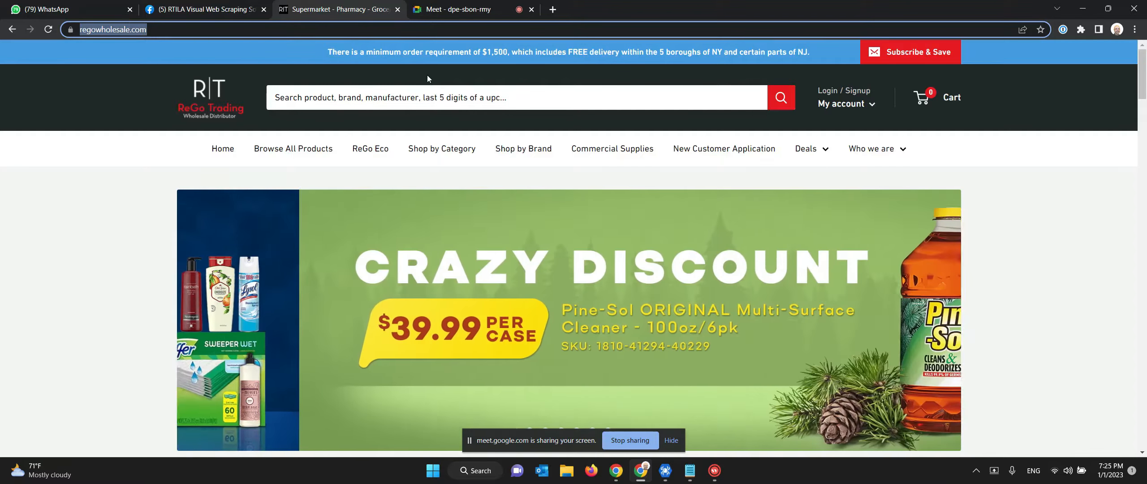
left_click(665, 470)
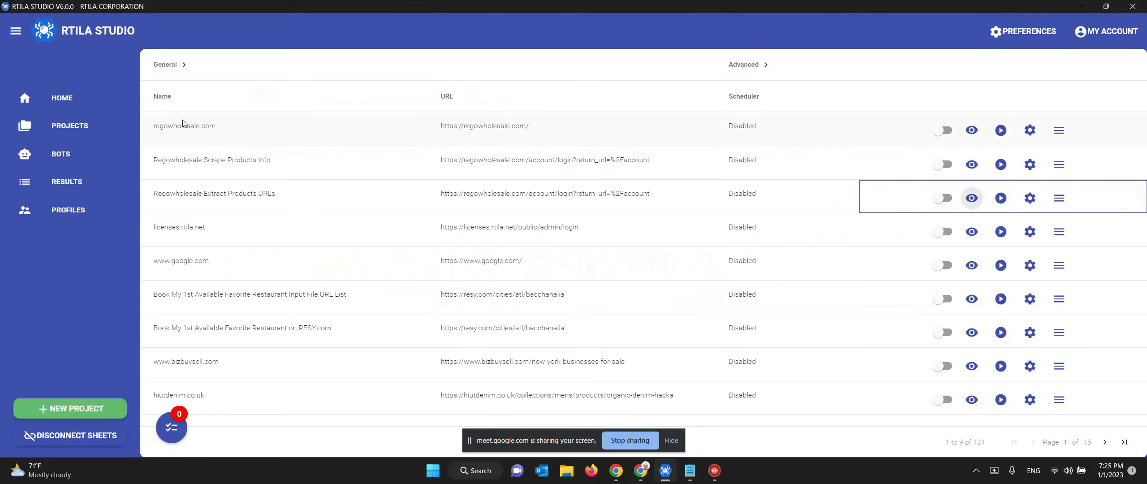
left_click(72, 415)
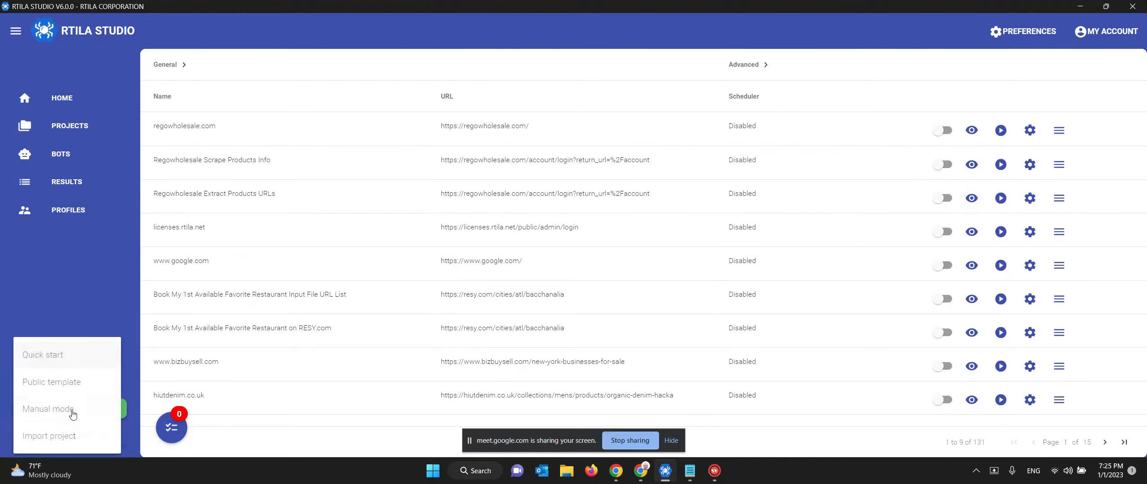
left_click(79, 355)
left_click_drag(330, 273, 185, 274)
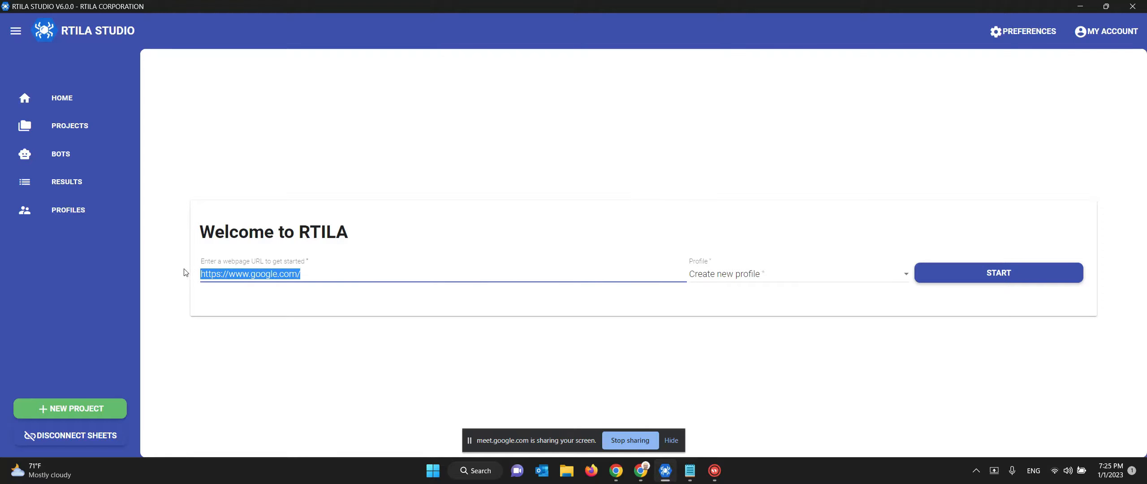
key("ctrl+v")
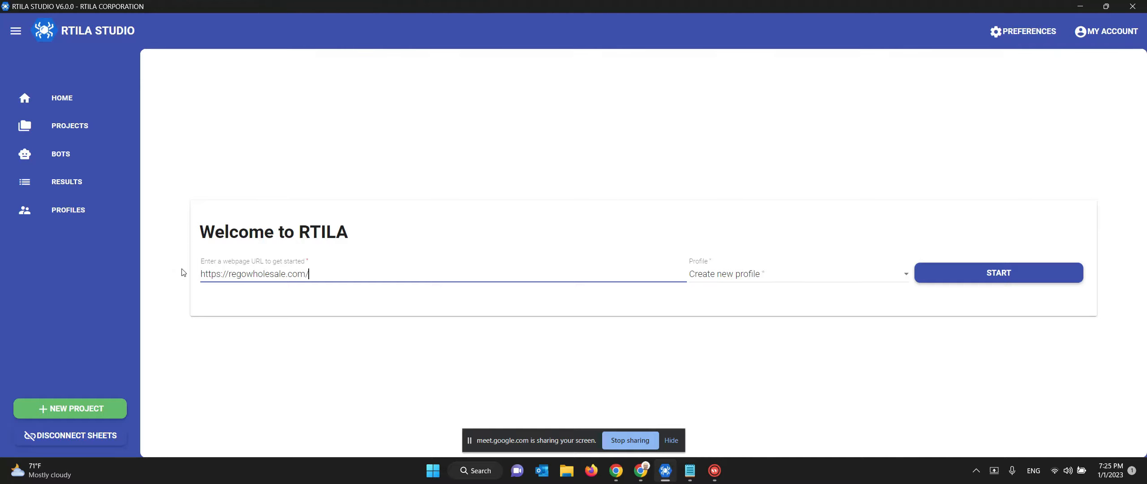
left_click(967, 275)
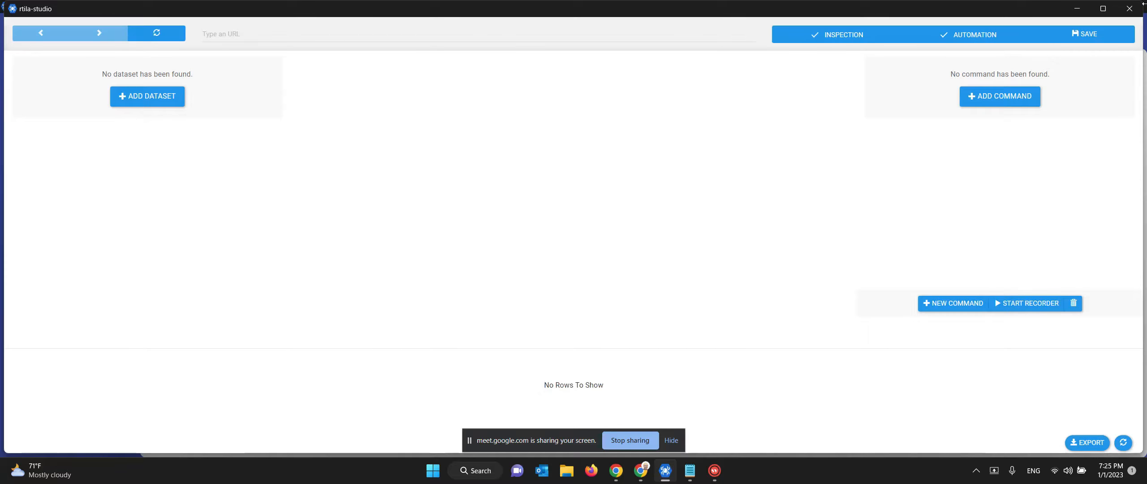
Maximize the project window, turn off Inspection and dismiss the holiday notice on the loaded page.
left_click(1101, 11)
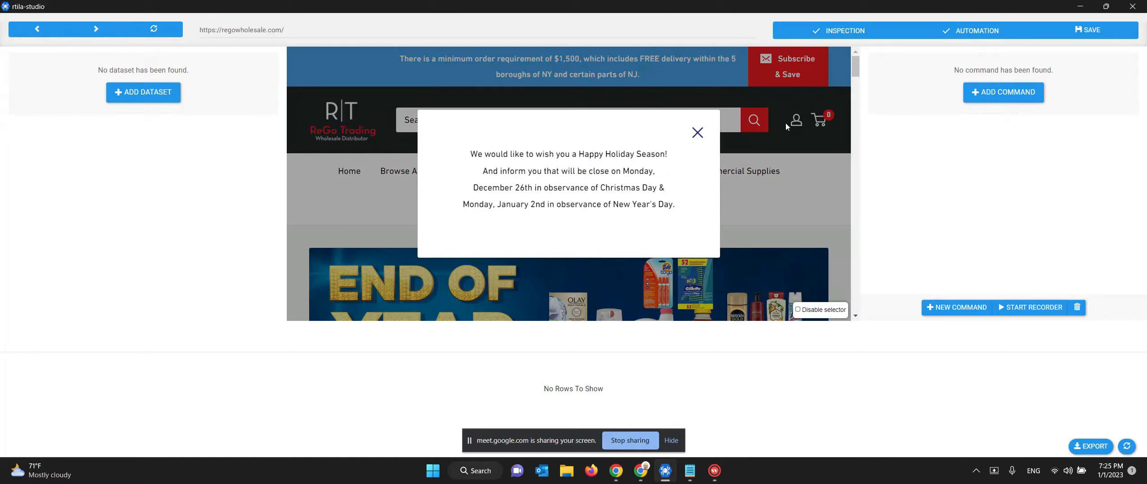
left_click(697, 133)
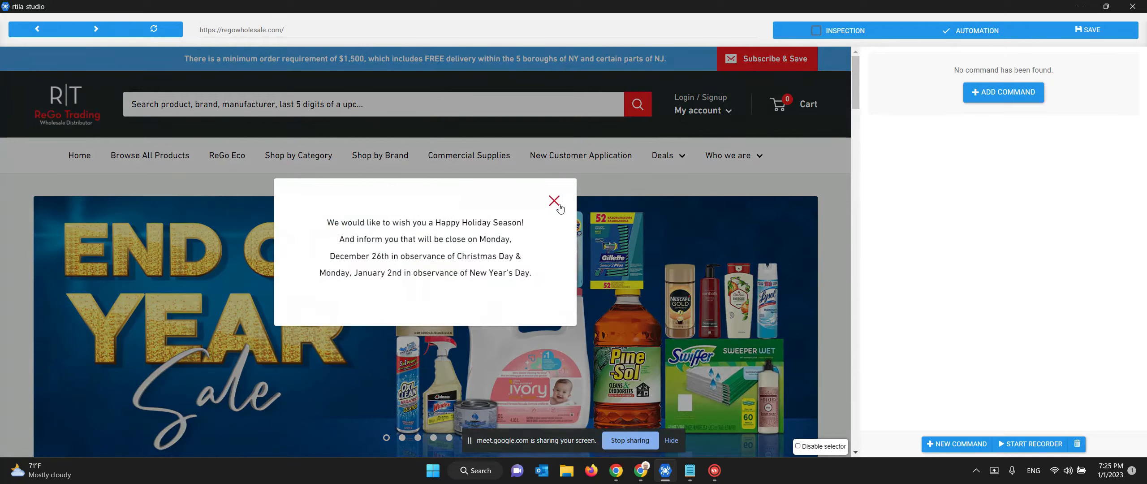
left_click(556, 200)
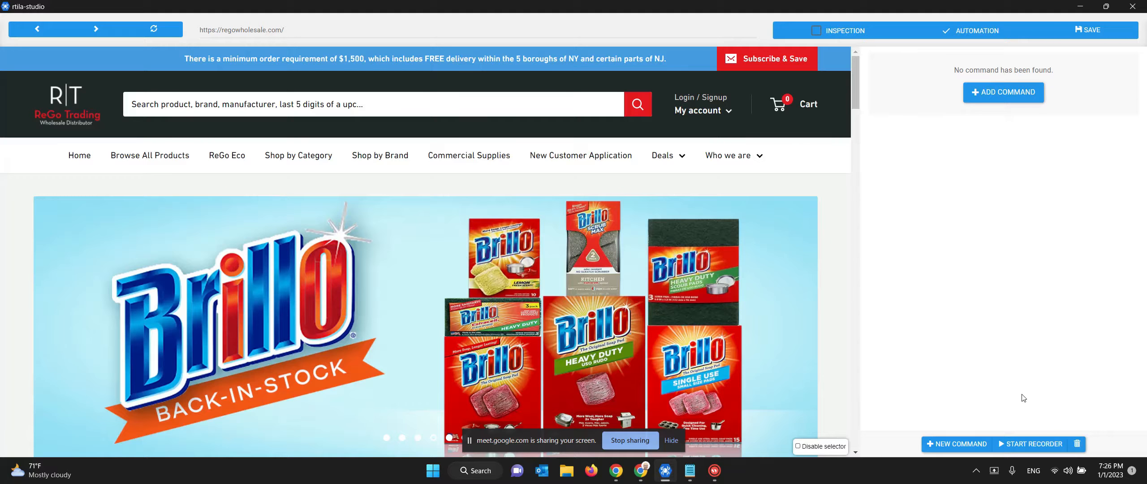
Start the command recorder and fill in the account's e-mail in the site's My account login form.
left_click(1030, 444)
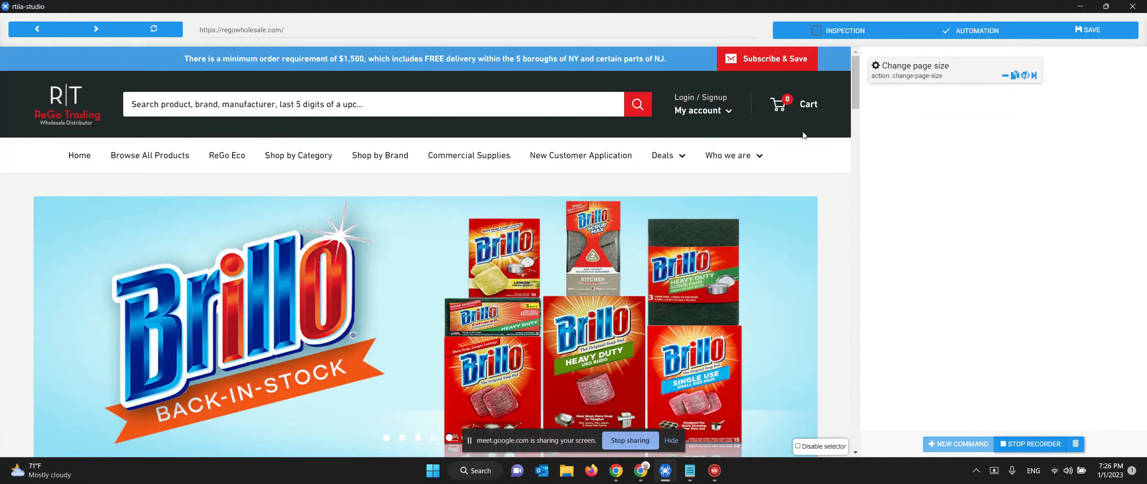
left_click(707, 112)
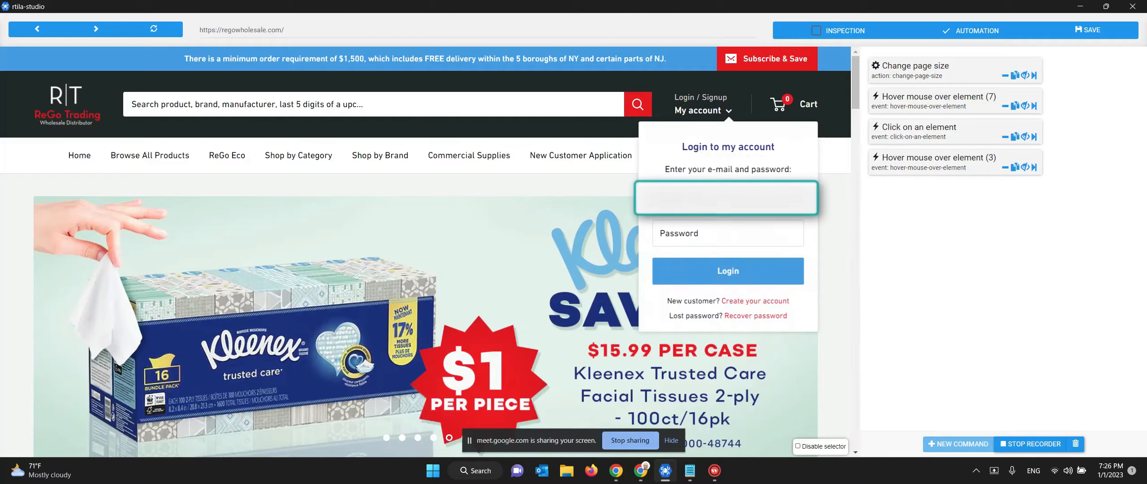
left_click(710, 200)
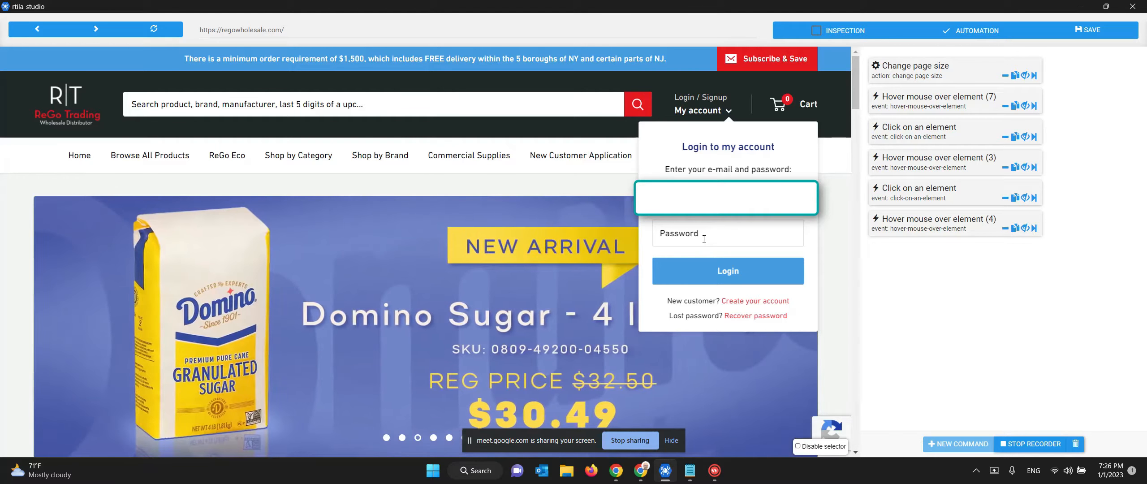
Look up the site login in 1Password, enter the account password in the login form, log in, and stop the recorder.
left_click(639, 472)
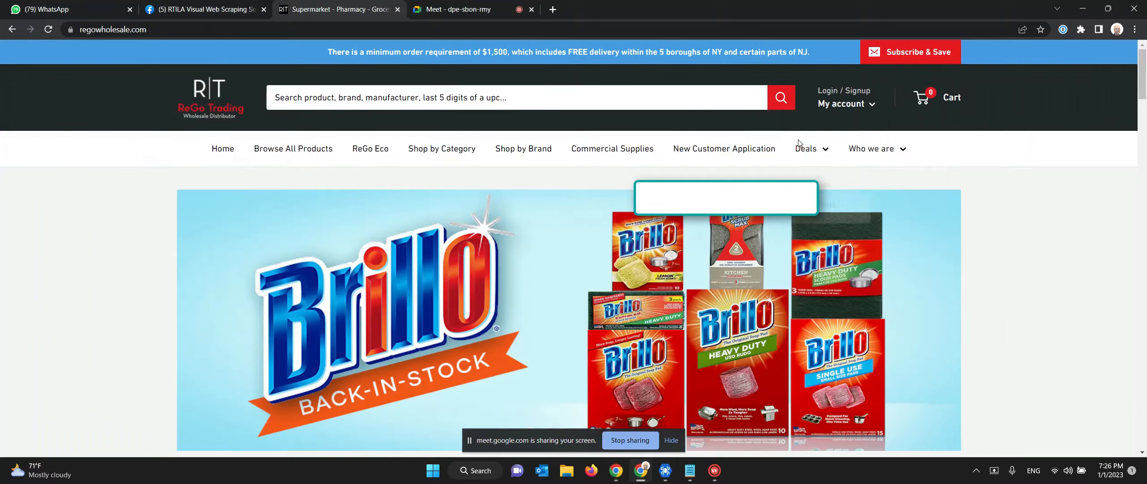
left_click(1063, 30)
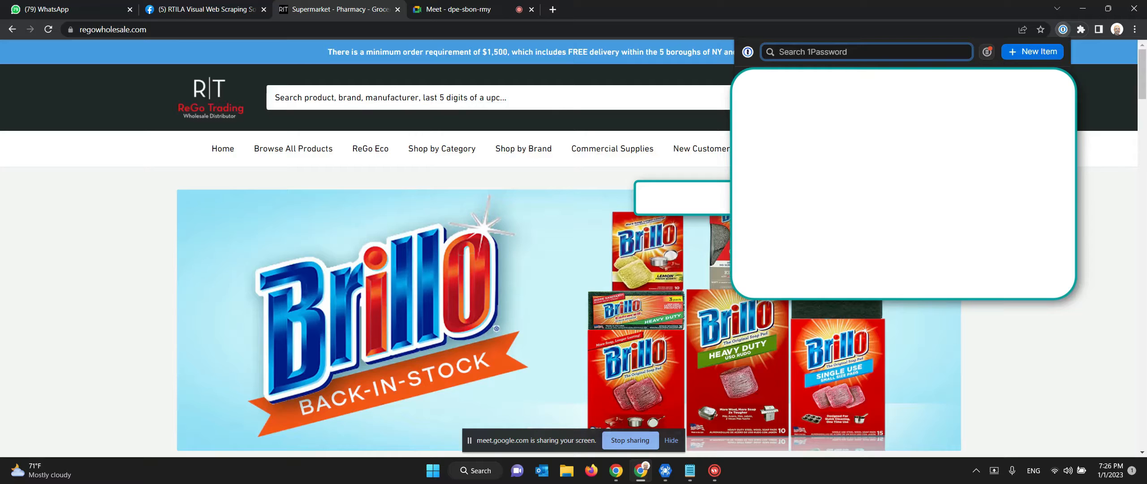
left_click(665, 468)
left_click(704, 239)
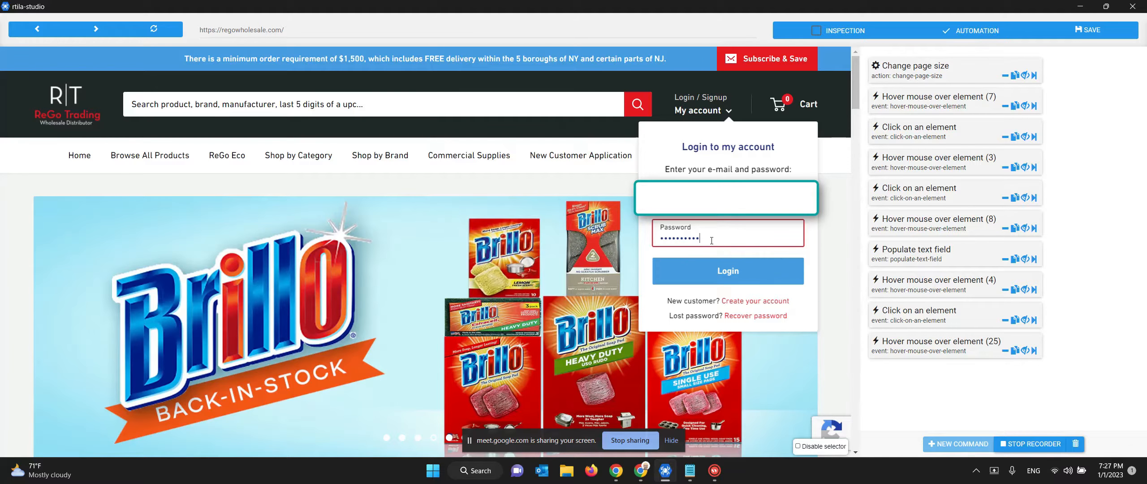
left_click(714, 269)
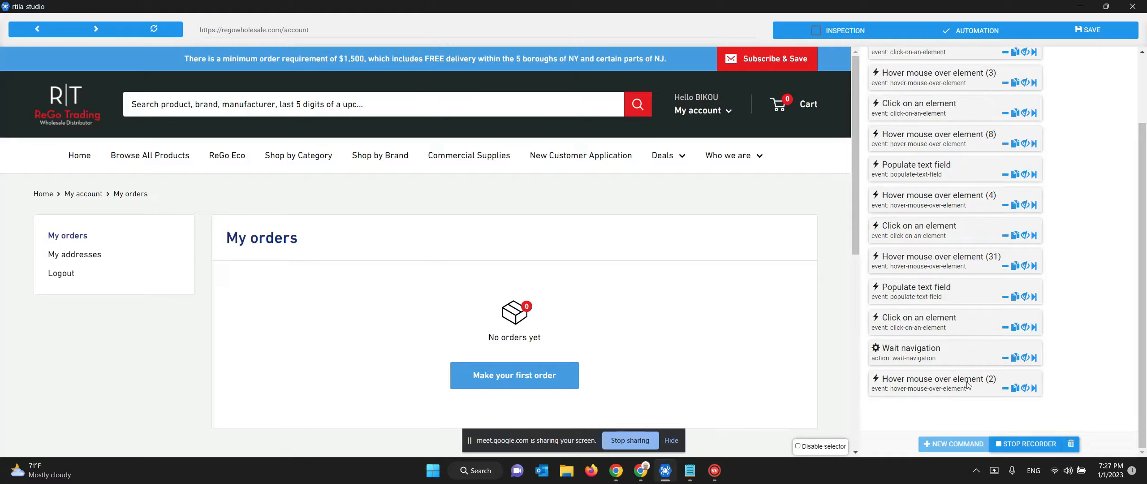
left_click(1034, 449)
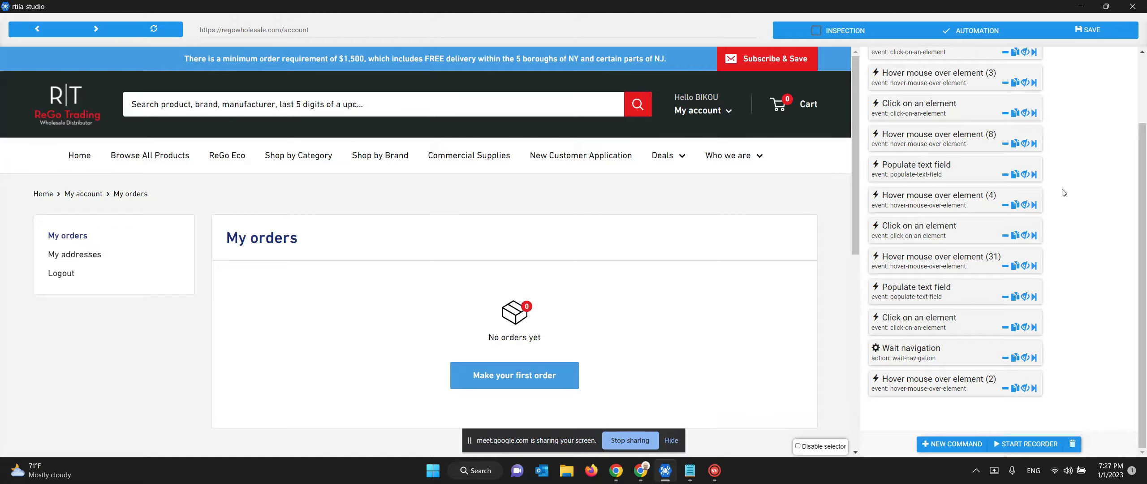
Log out of the site account and save the project with its recorded login commands.
scroll(1064, 193, "up", 2)
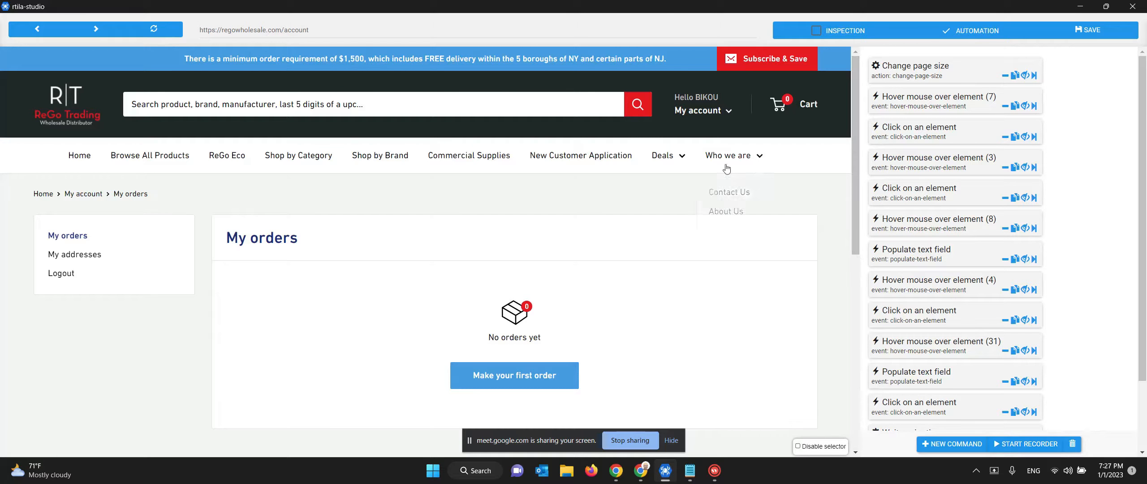
mouse_move(756, 170)
mouse_move(701, 111)
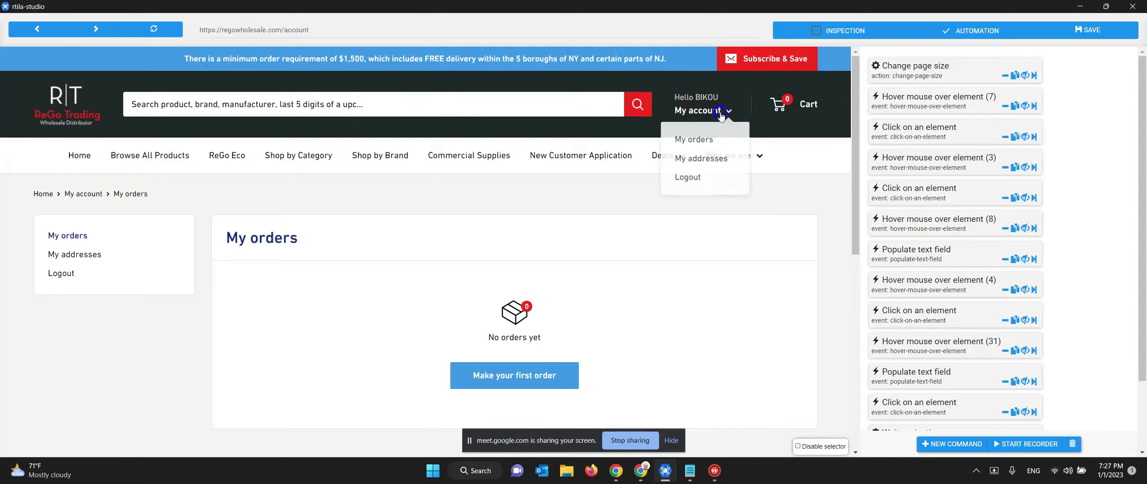
left_click(687, 177)
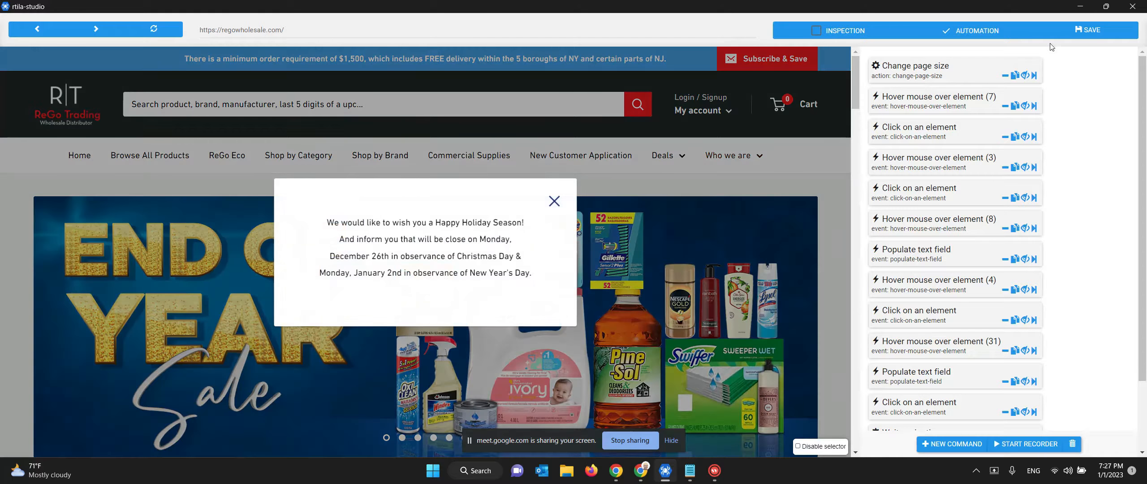
left_click(1090, 36)
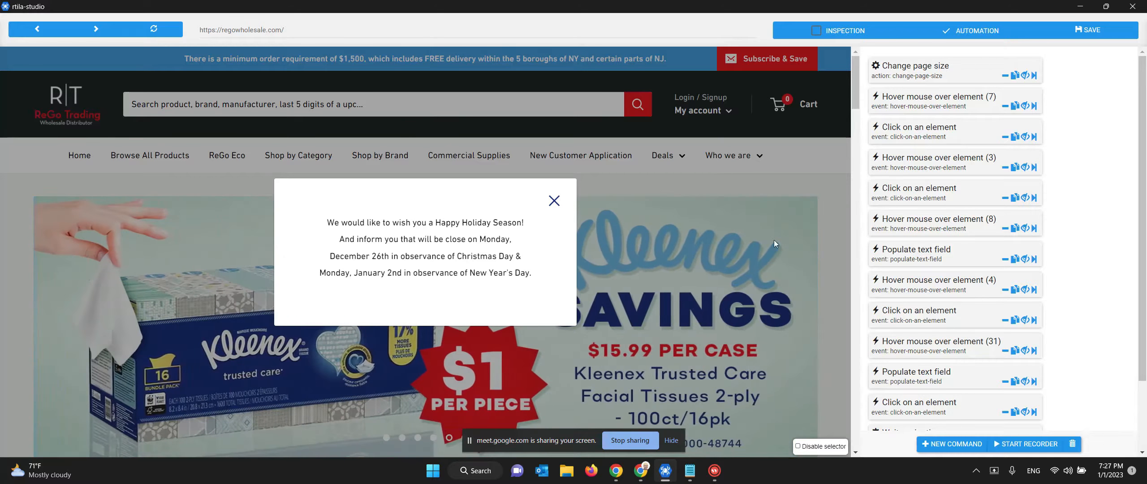
Dismiss the holiday notice on the page, then save the project and close its window.
scroll(1069, 263, "down", 2)
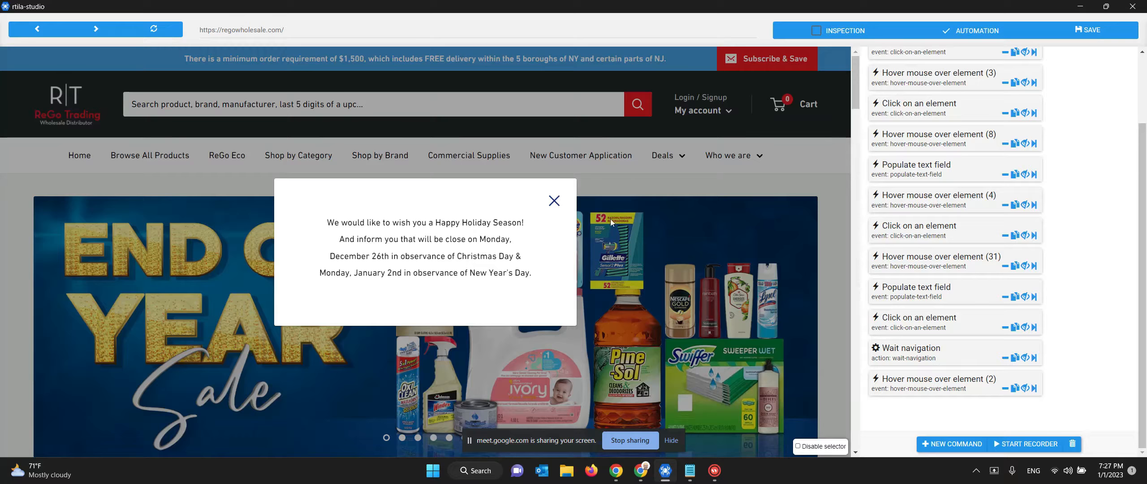
left_click(554, 201)
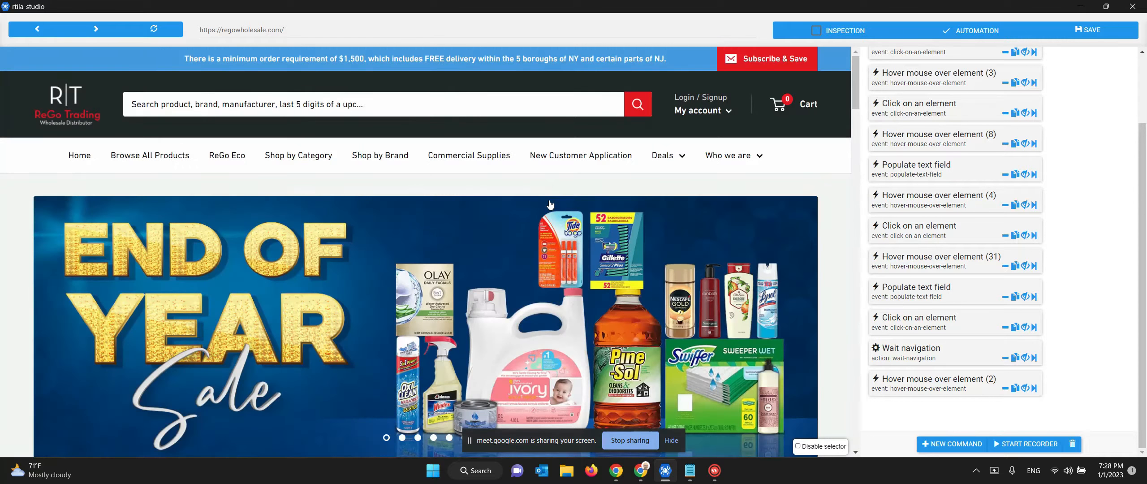
left_click(1093, 30)
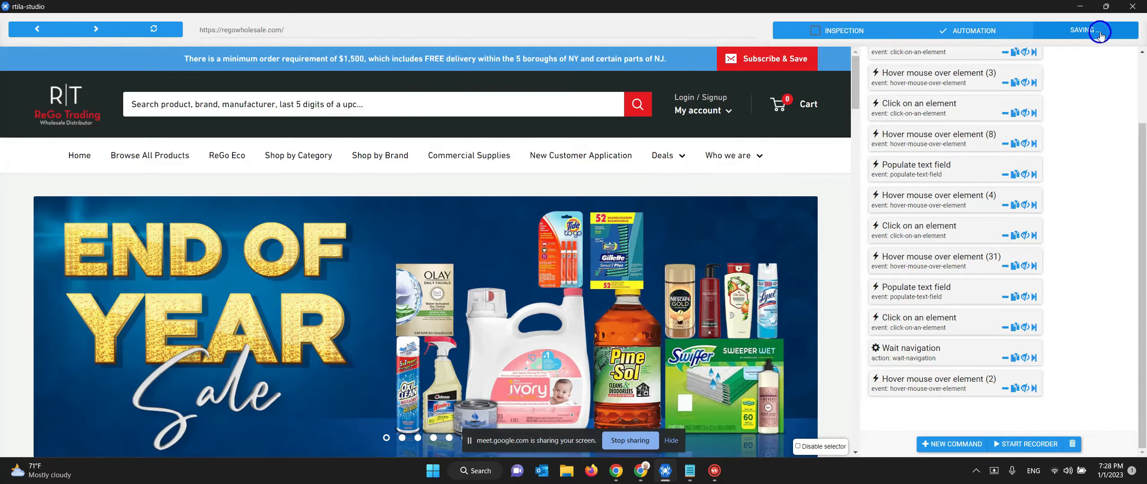
left_click(1132, 6)
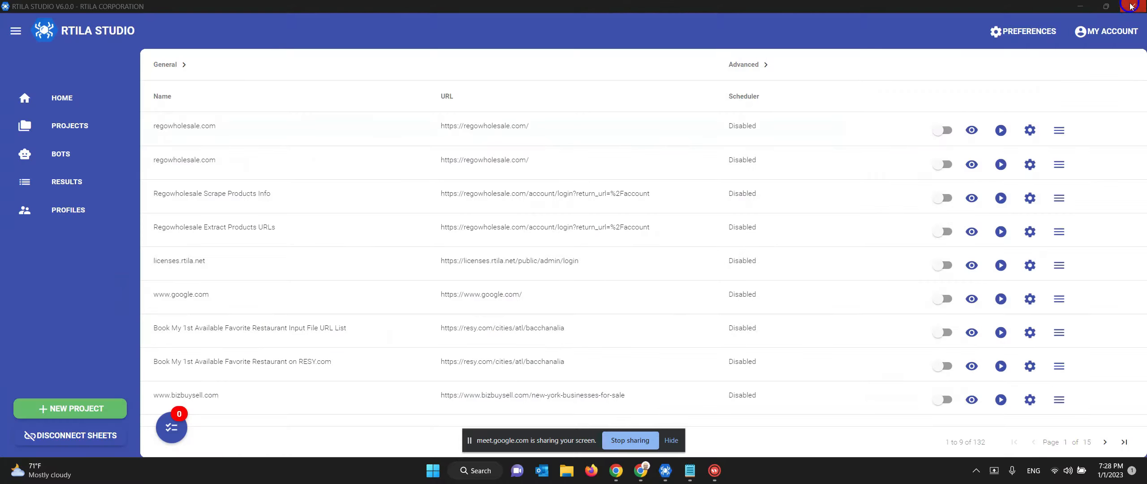
Run the newest regowholesale.com project in the project list and close the project queue.
left_click(1009, 133)
left_click(1030, 135)
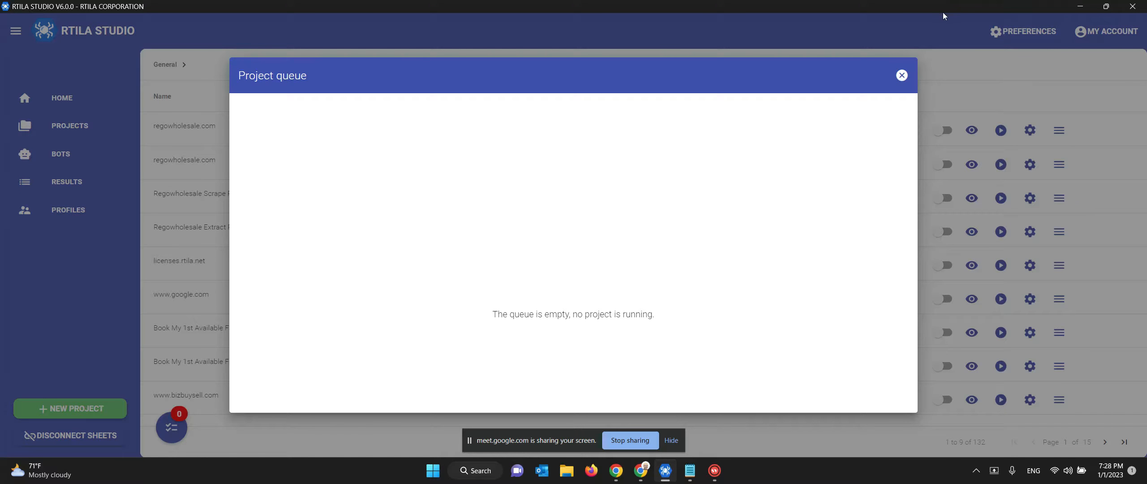
left_click(903, 76)
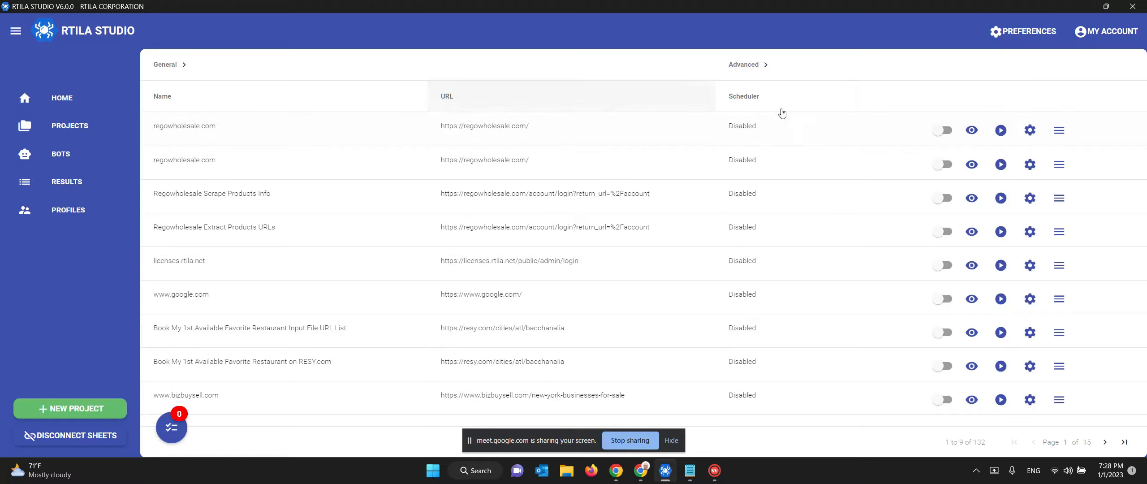
Reopen the newest regowholesale.com project for inspection, maximize its window and dismiss the holiday notice.
left_click(973, 137)
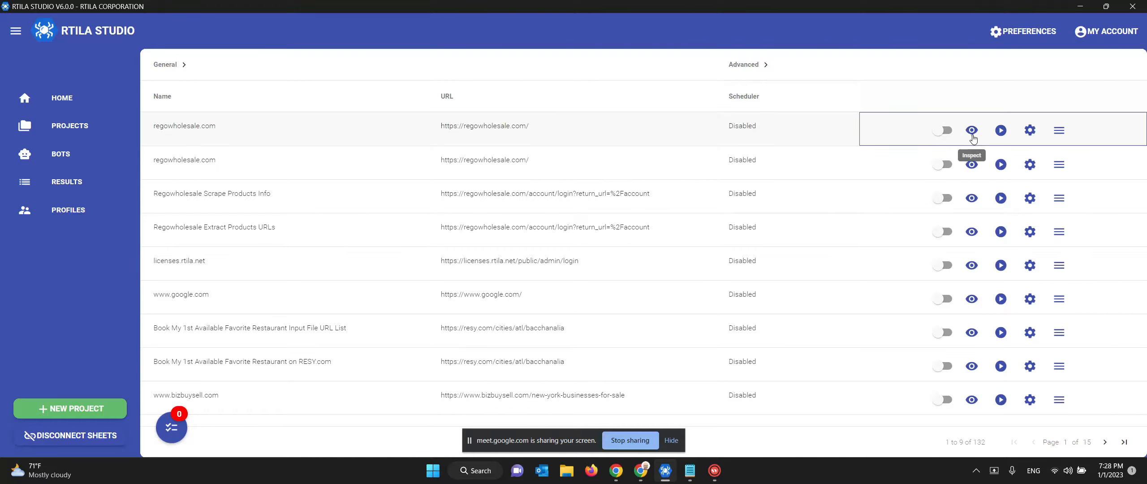
left_click(1103, 8)
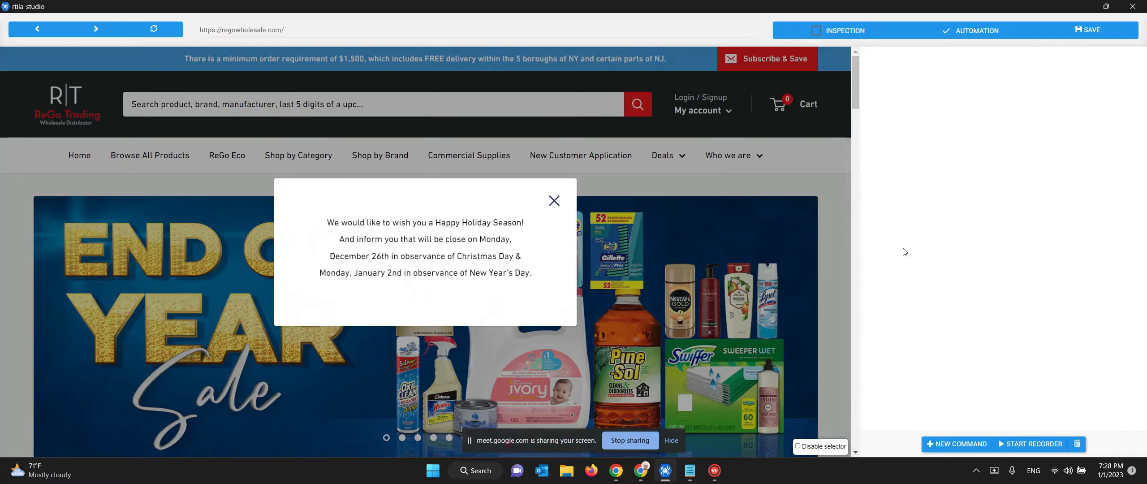
left_click(554, 202)
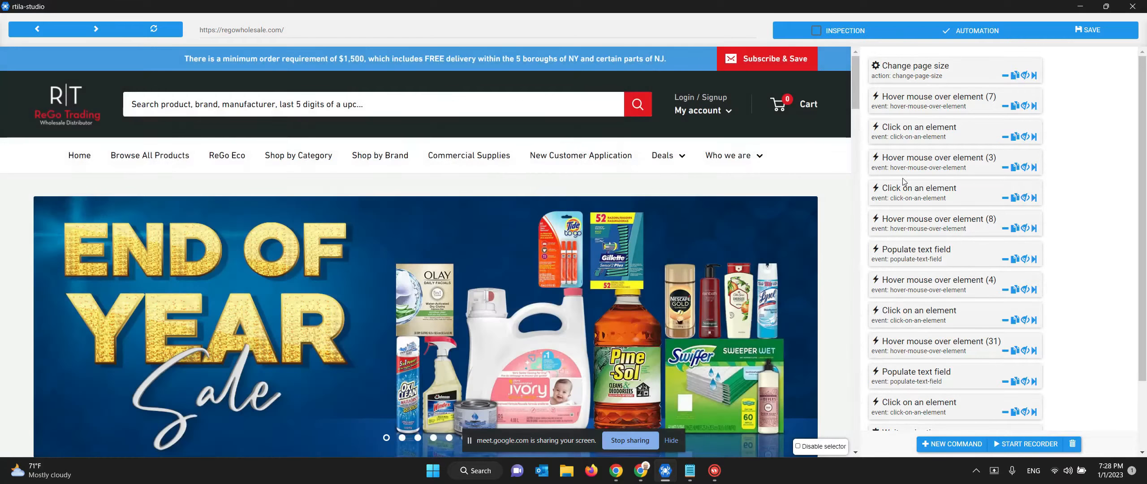
Delete the Change page size command and every Hover mouse over element command from the recorded automation.
scroll(966, 181, "down", 2)
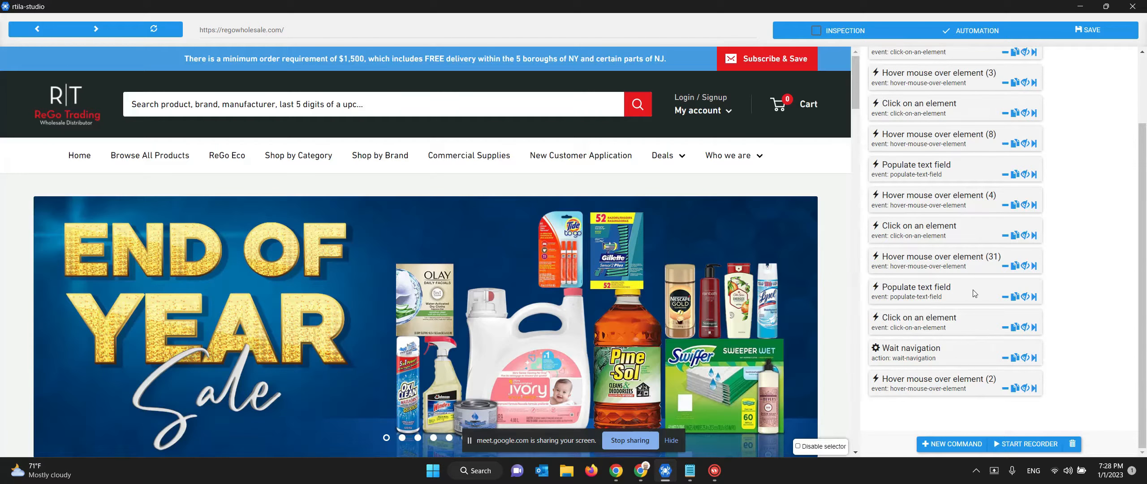
scroll(981, 201, "up", 2)
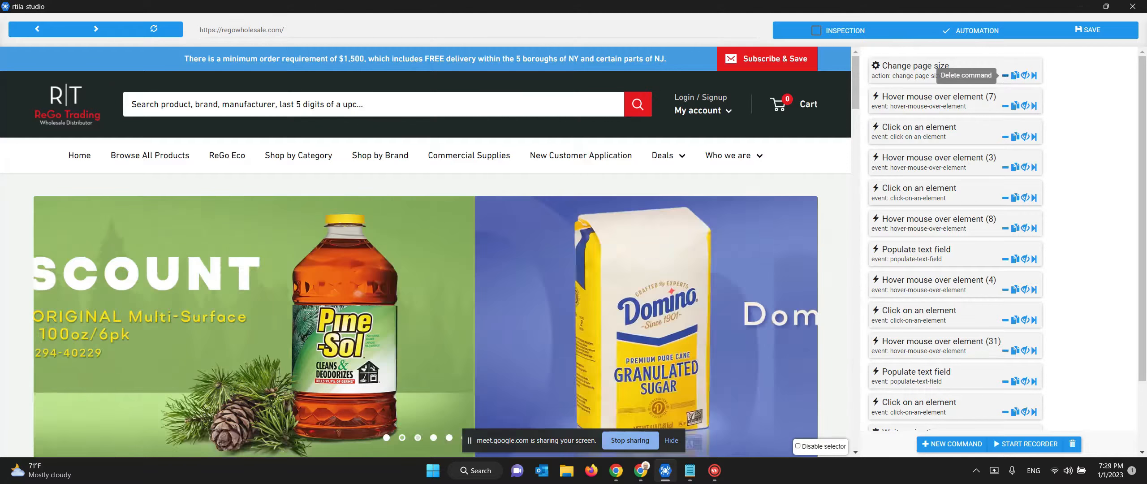
left_click(1005, 77)
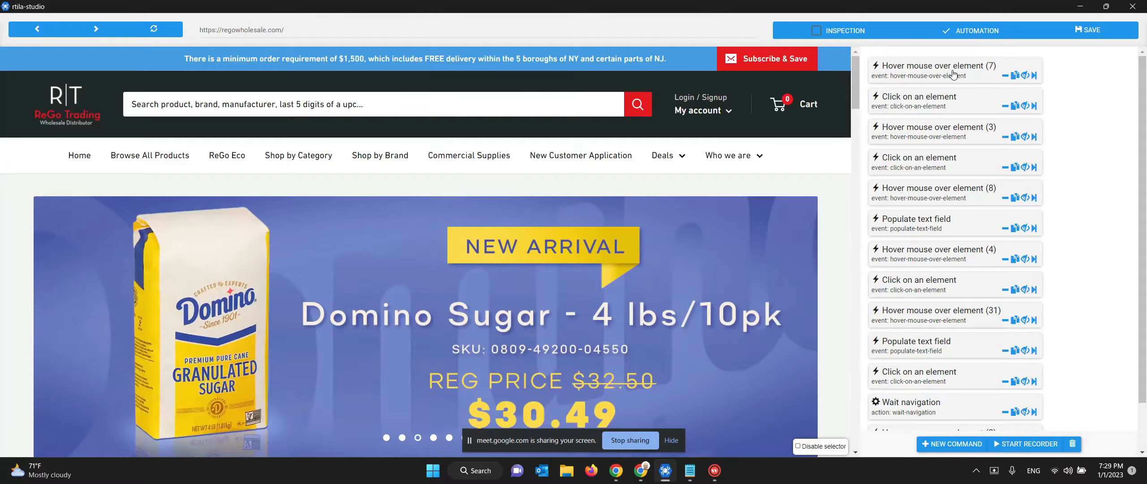
left_click(1005, 76)
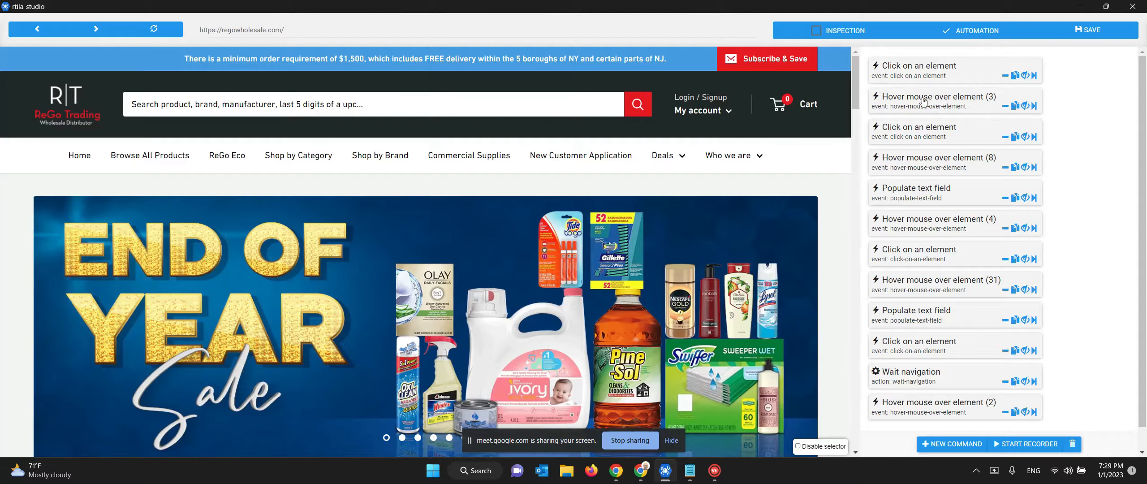
left_click(1003, 107)
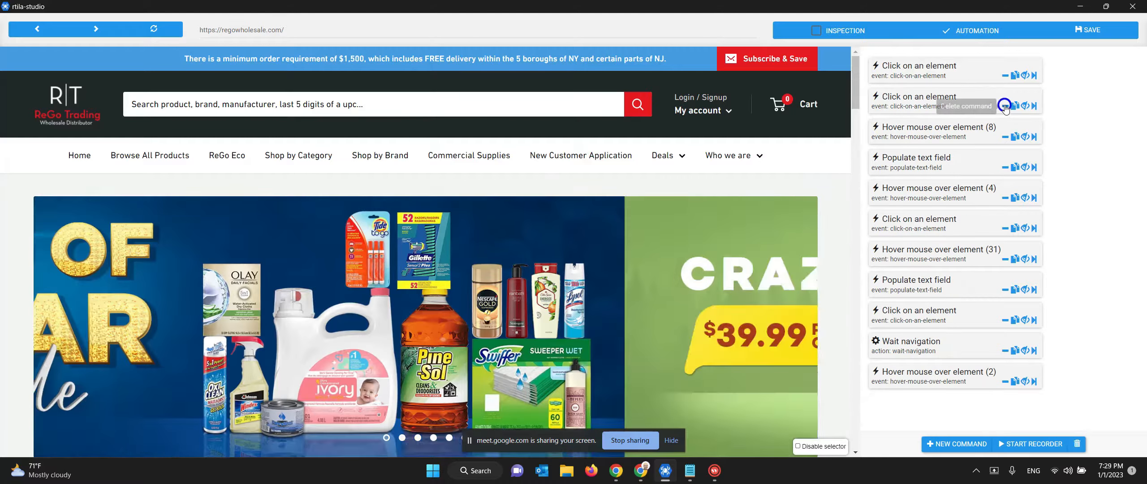
left_click(1004, 139)
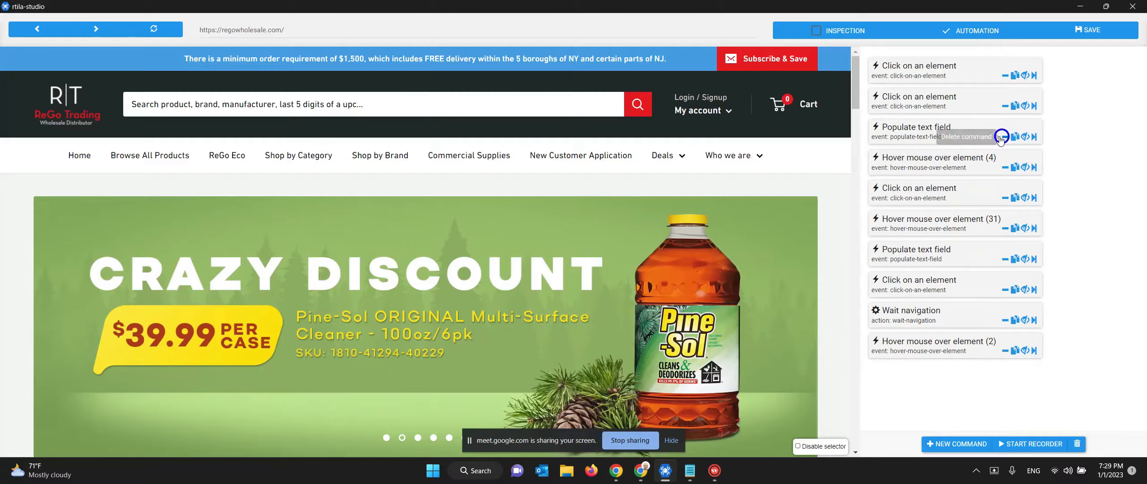
left_click(1005, 167)
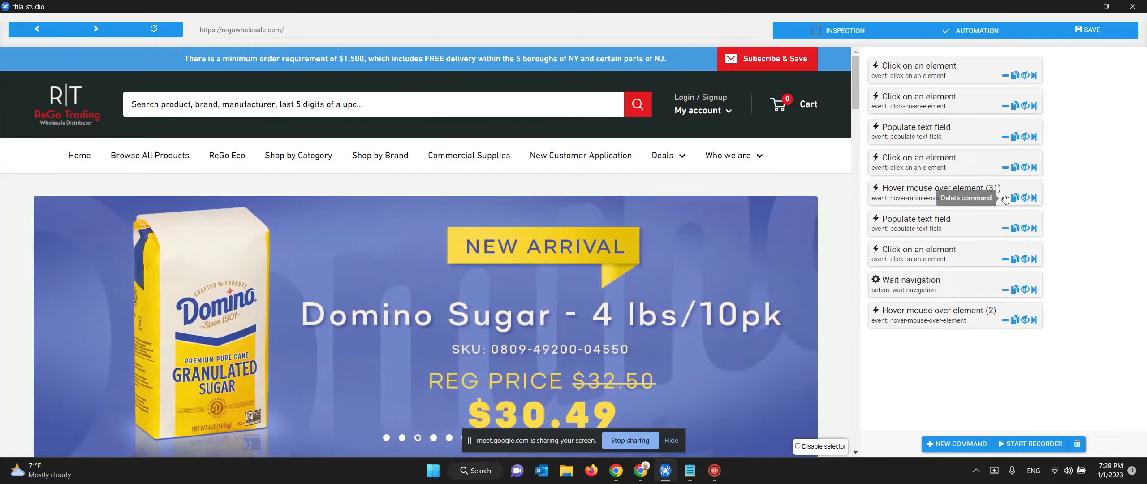
left_click(1005, 199)
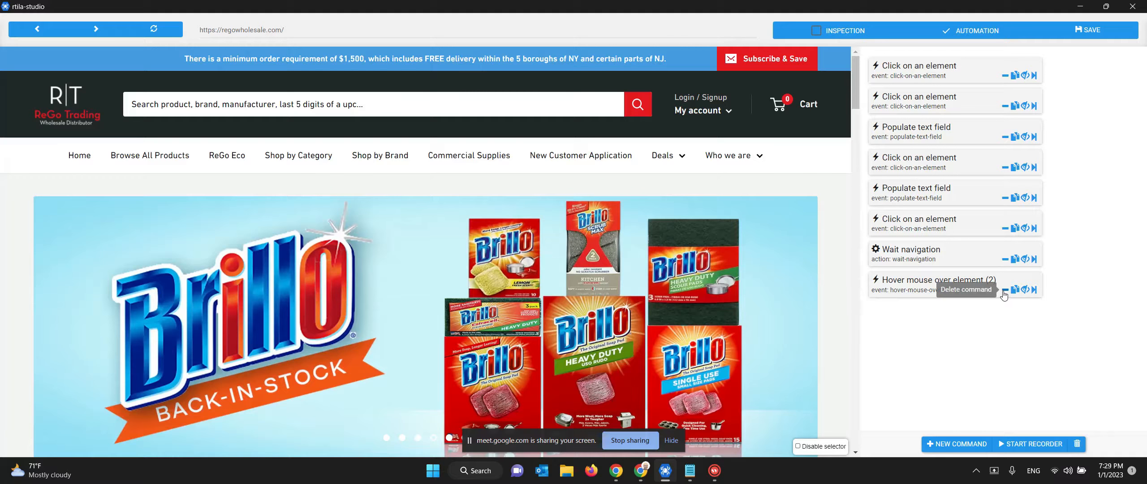
left_click(1004, 289)
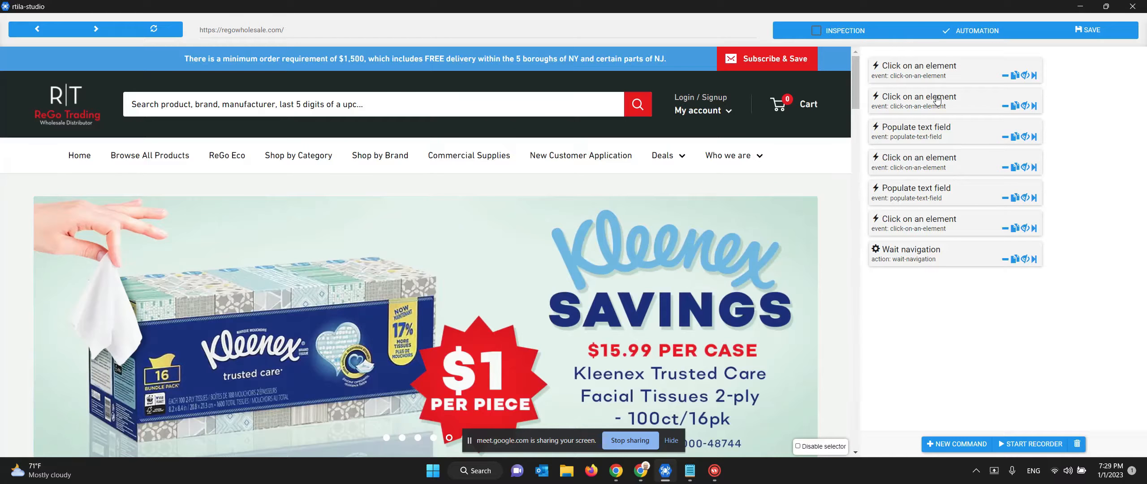
Add a For loop command to the automation and move it above all the recorded commands.
left_click(958, 443)
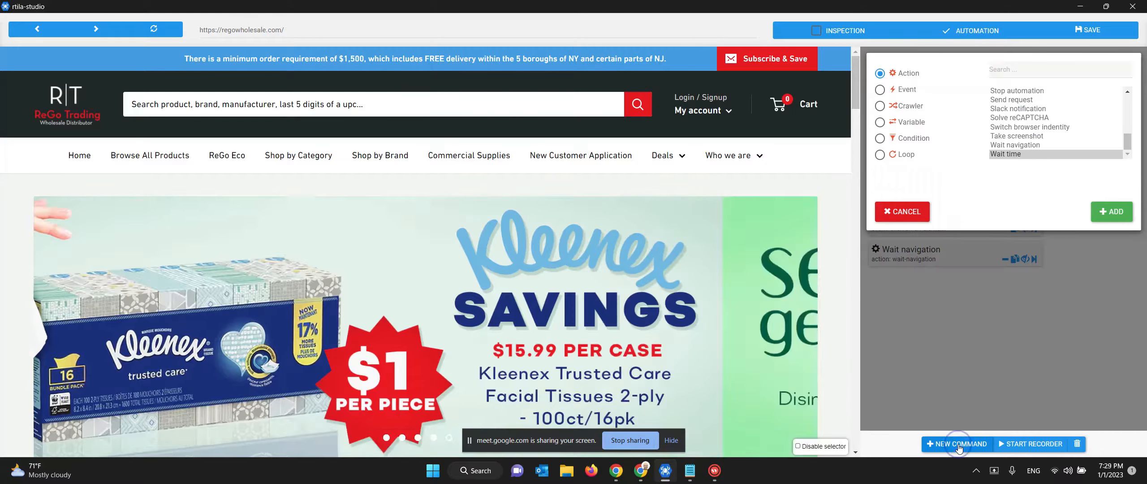
left_click(898, 157)
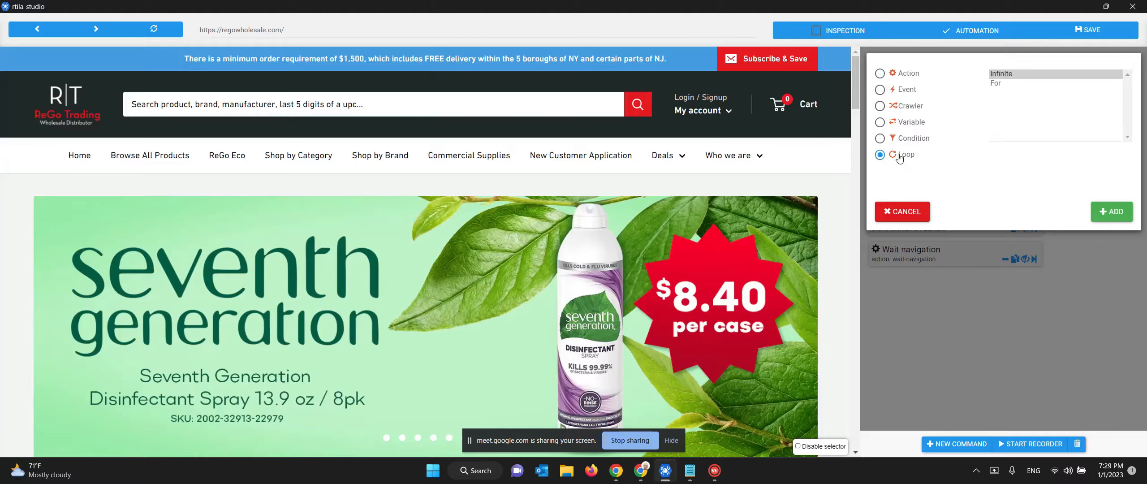
left_click(995, 84)
left_click(1111, 211)
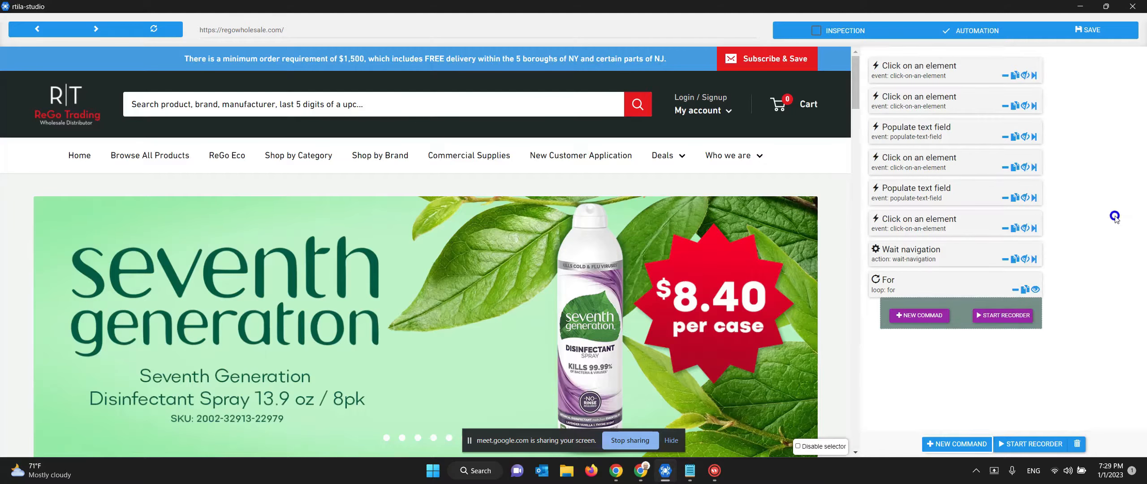
left_click_drag(889, 282, 892, 68)
Set the For loop's End to value to 1 and rename the loop as Login loop.
left_click(891, 68)
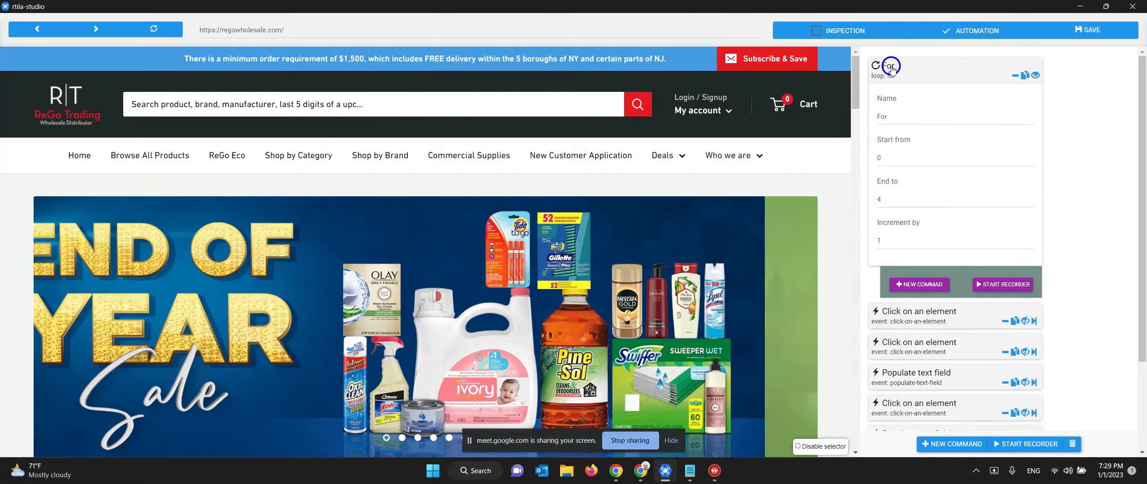
left_click_drag(895, 195, 869, 197)
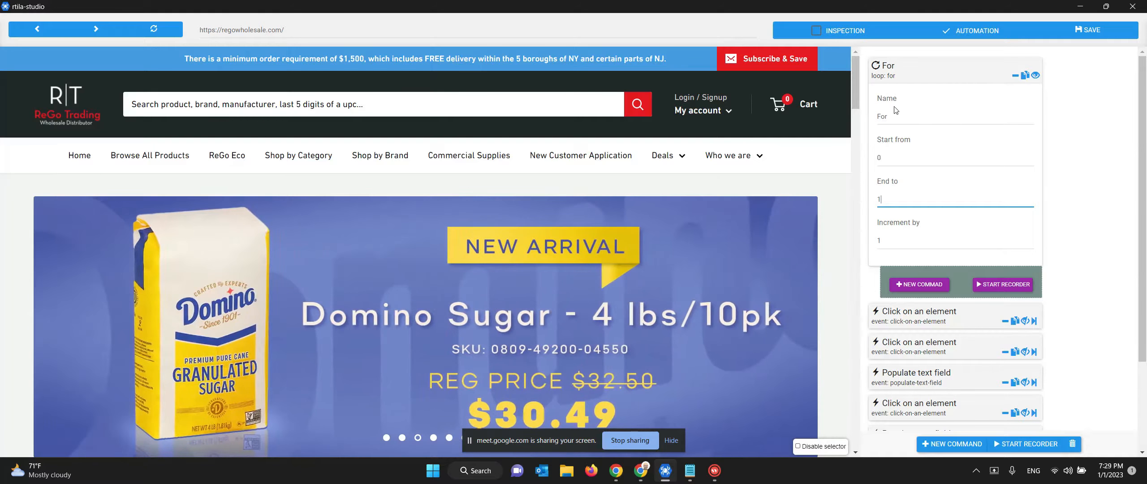
left_click_drag(896, 116, 869, 113)
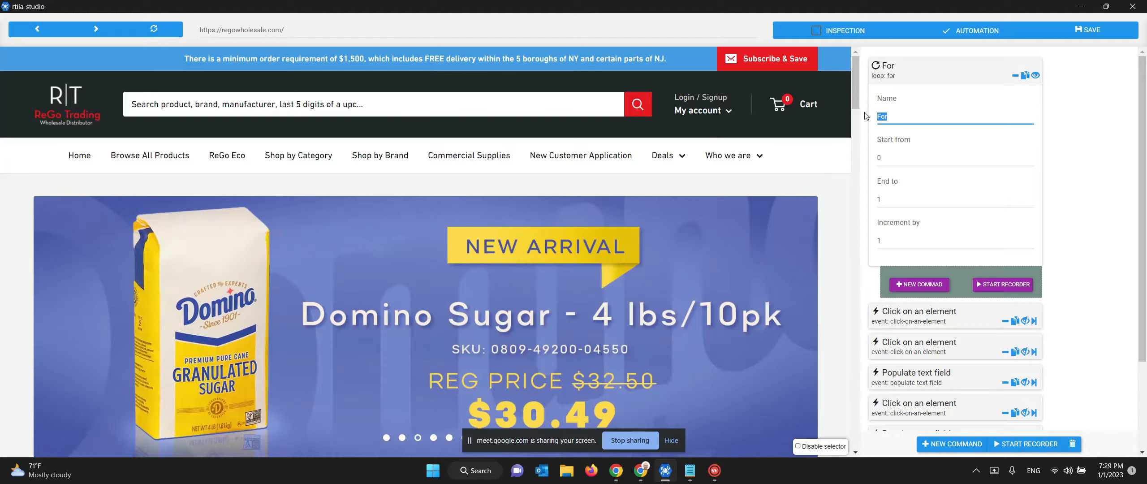
type("Login loop")
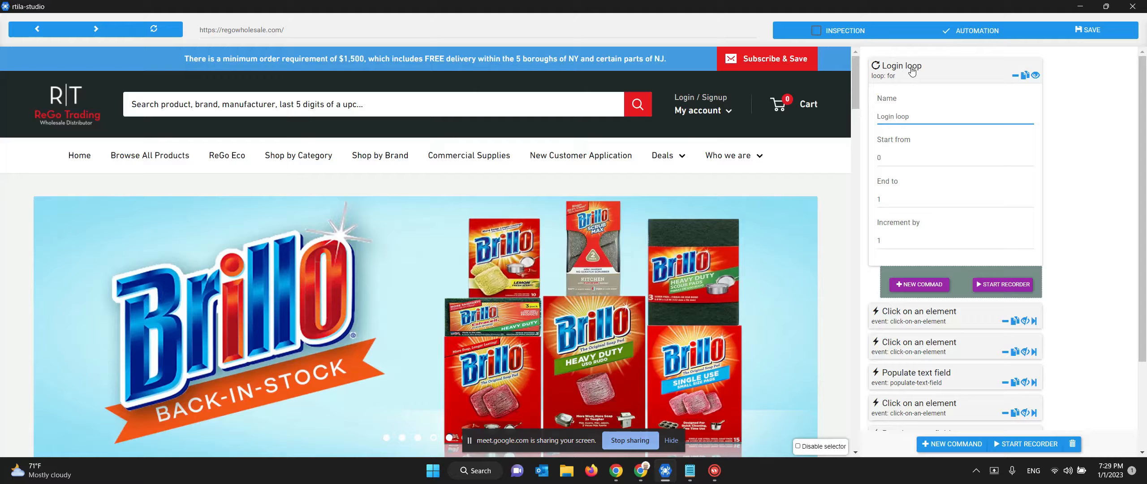
left_click(912, 68)
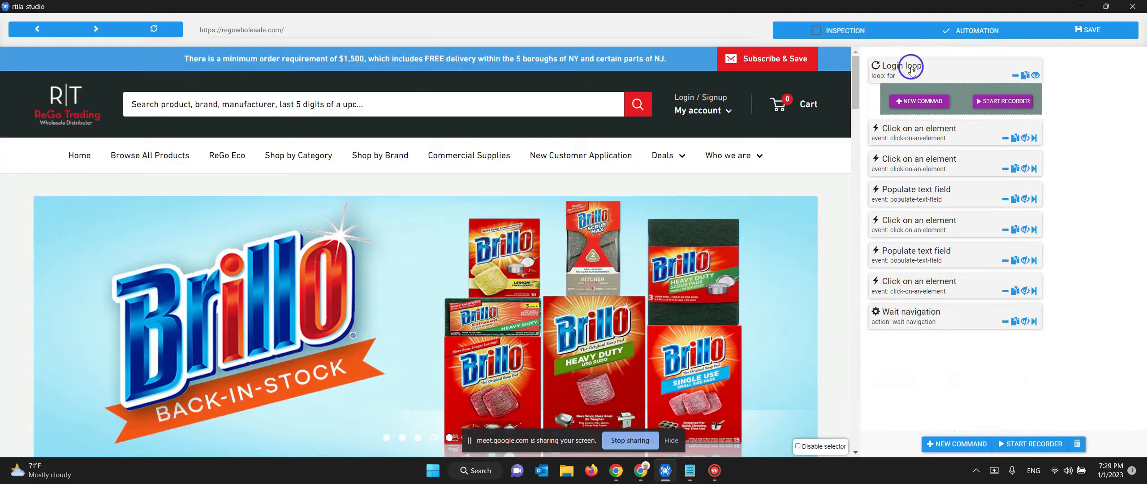
Move all the recorded click, text field and Wait navigation commands into the Login loop in their existing order, and save the project.
mouse_move(913, 131)
left_mouse_down()
mouse_move(918, 99)
mouse_move(930, 138)
mouse_move(929, 127)
left_mouse_up()
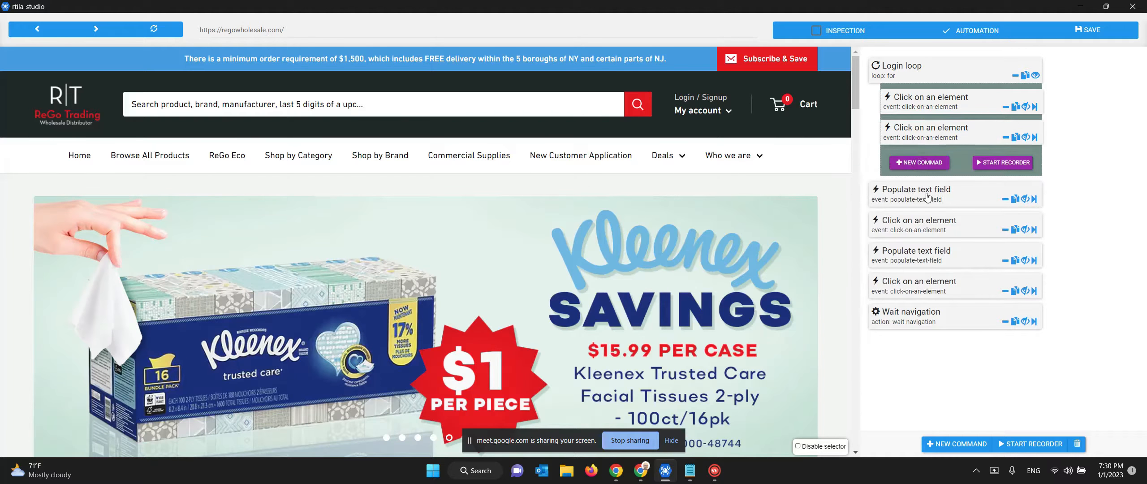
left_click_drag(925, 192, 934, 156)
left_click_drag(930, 223, 934, 190)
left_click_drag(933, 252, 934, 218)
left_click_drag(932, 283, 933, 248)
left_click_drag(931, 314, 933, 283)
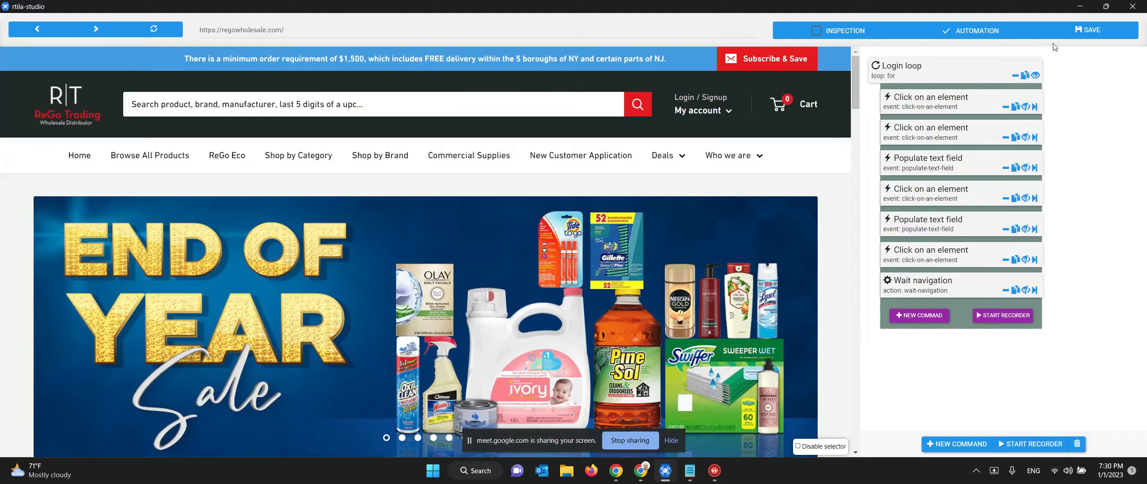
left_click(1087, 29)
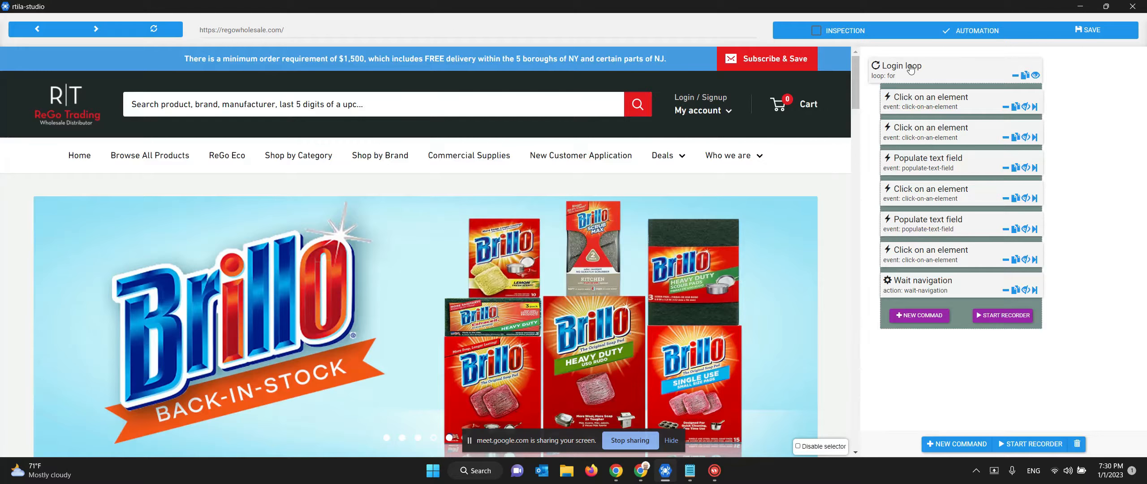
Collapse the Login loop so its nested commands are hidden, and save the project.
left_click(1035, 75)
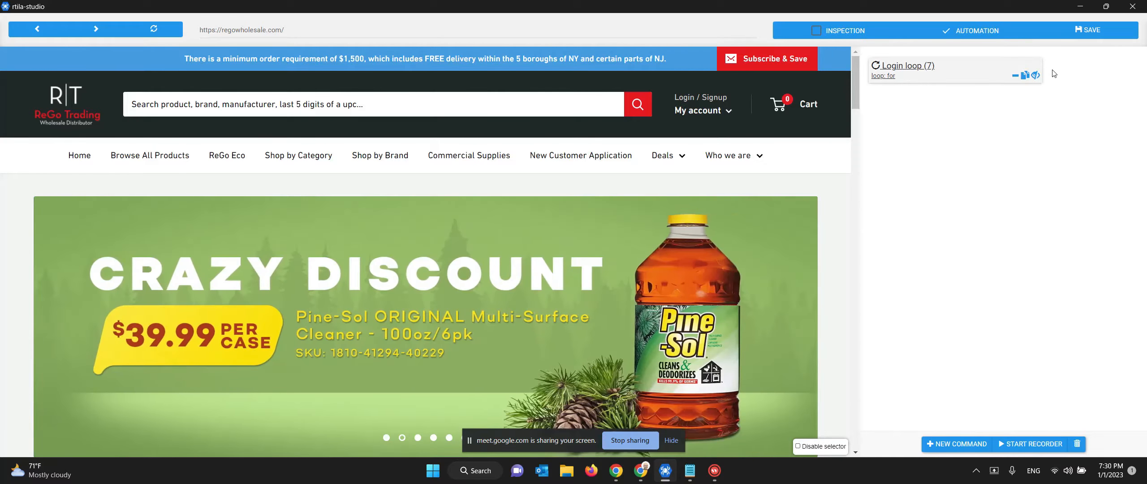
left_click(1035, 75)
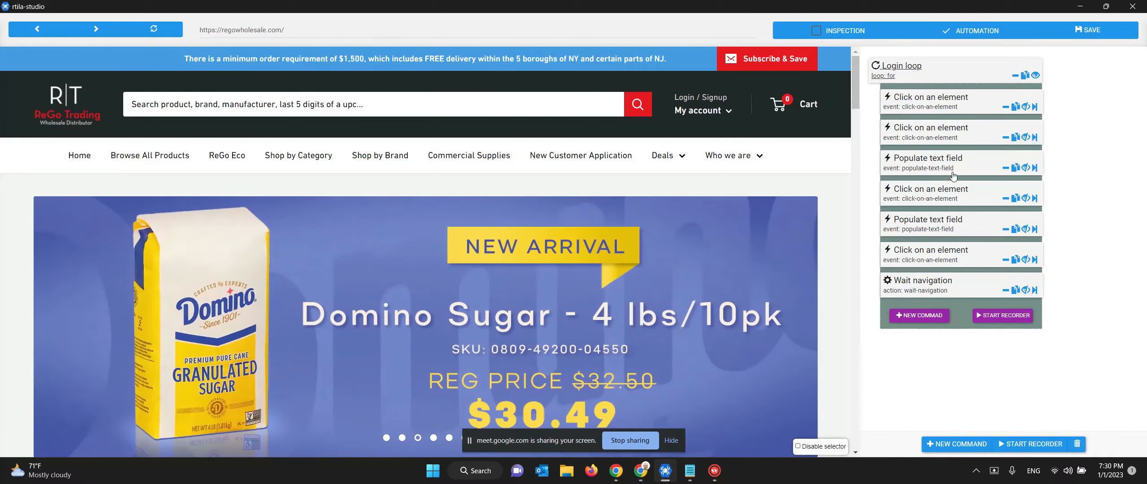
left_click(1035, 75)
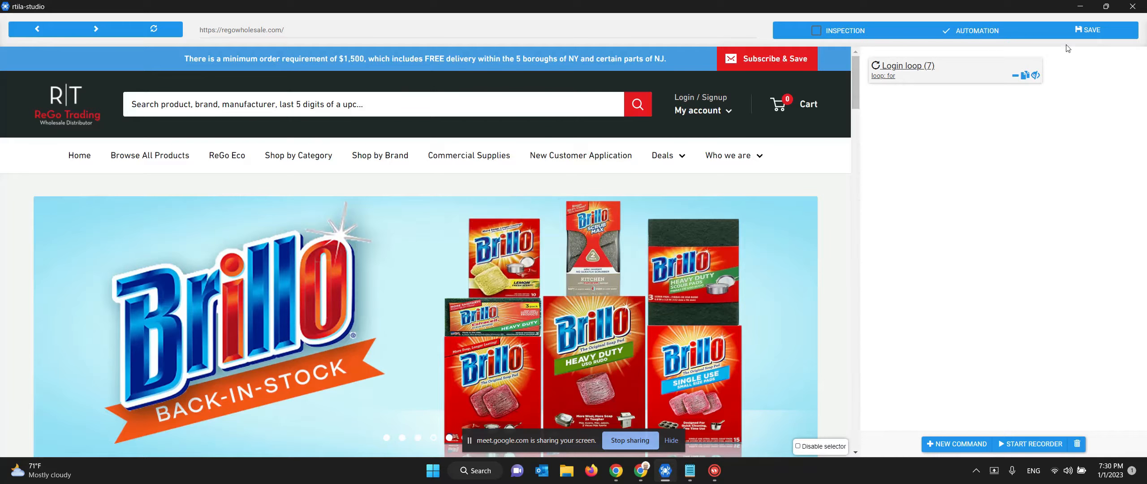
left_click(1084, 31)
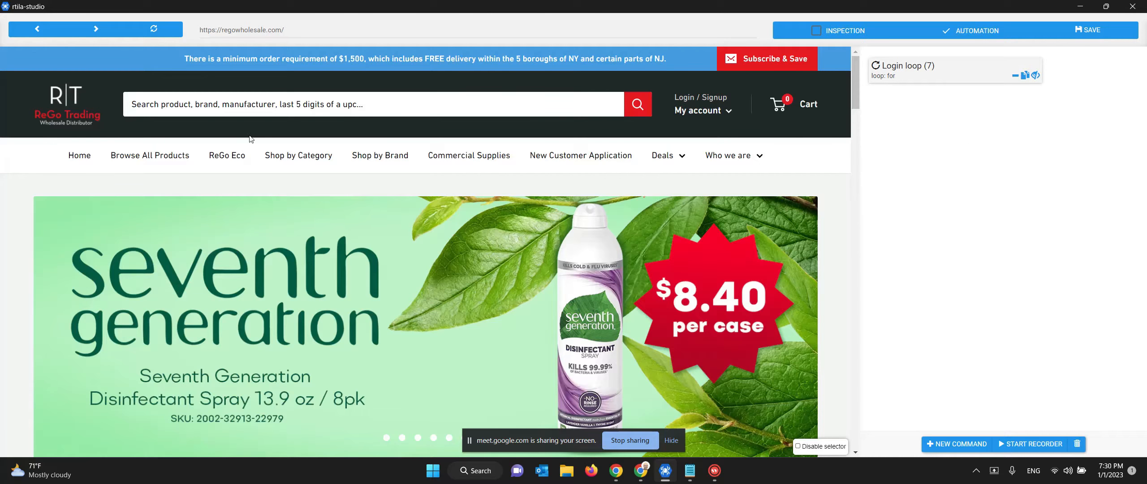
Open the Browse All Products listing and examine the product cards and page navigation.
left_click(169, 155)
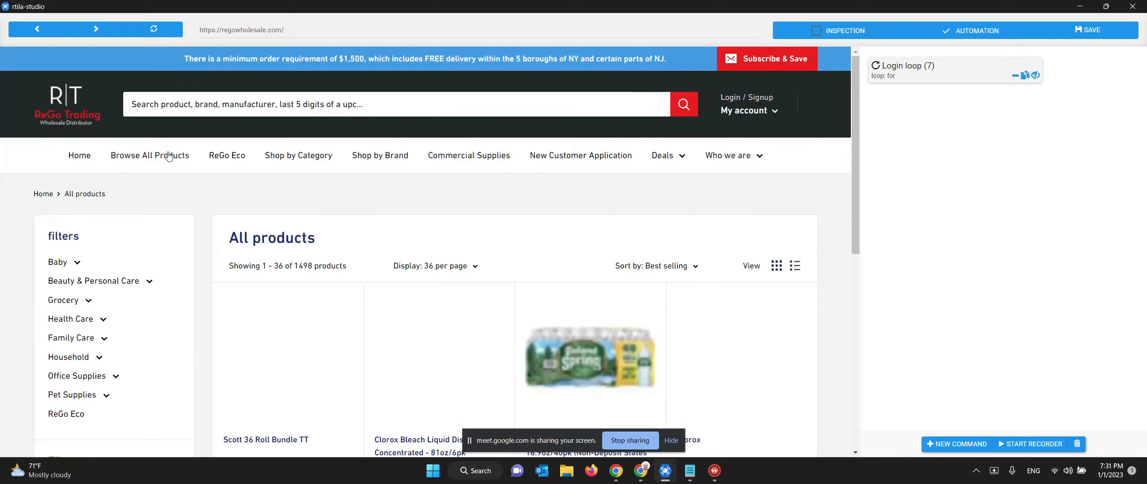
scroll(257, 215, "down", 10)
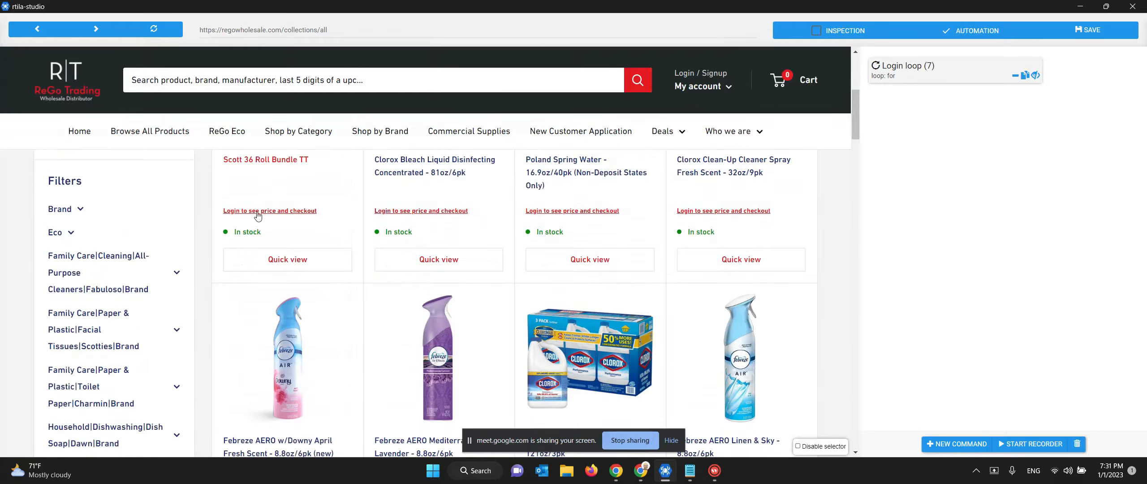
scroll(258, 215, "down", 15)
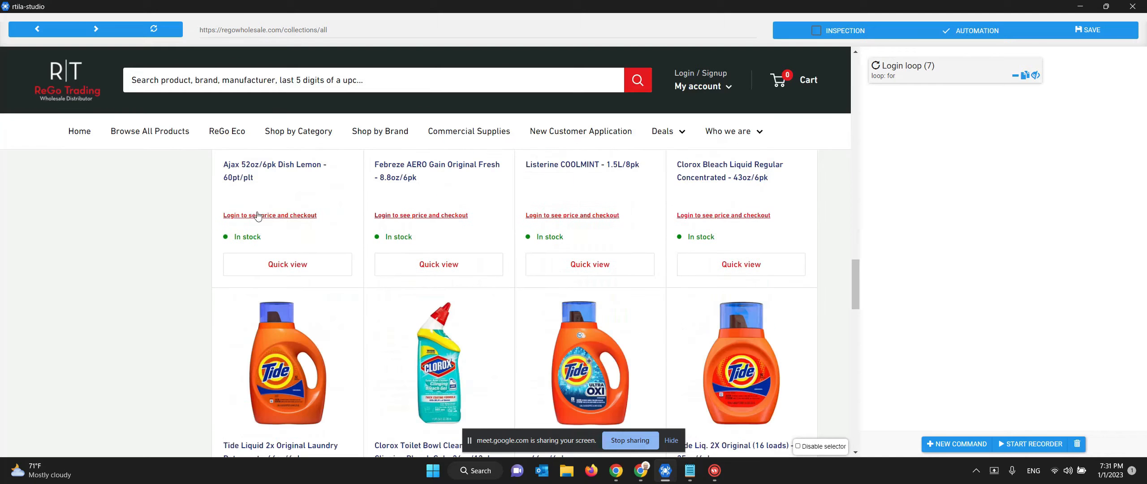
scroll(257, 215, "up", 5)
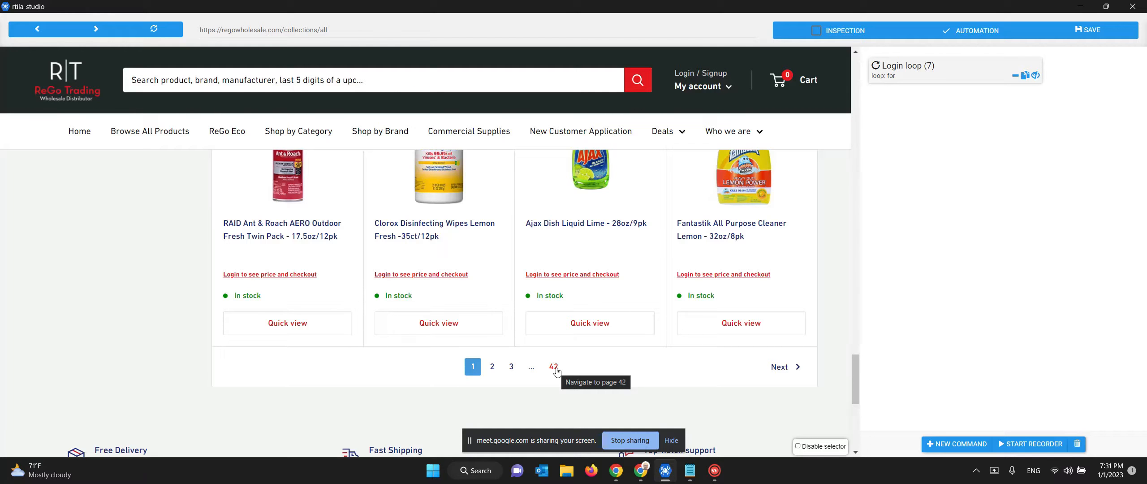
left_click(669, 439)
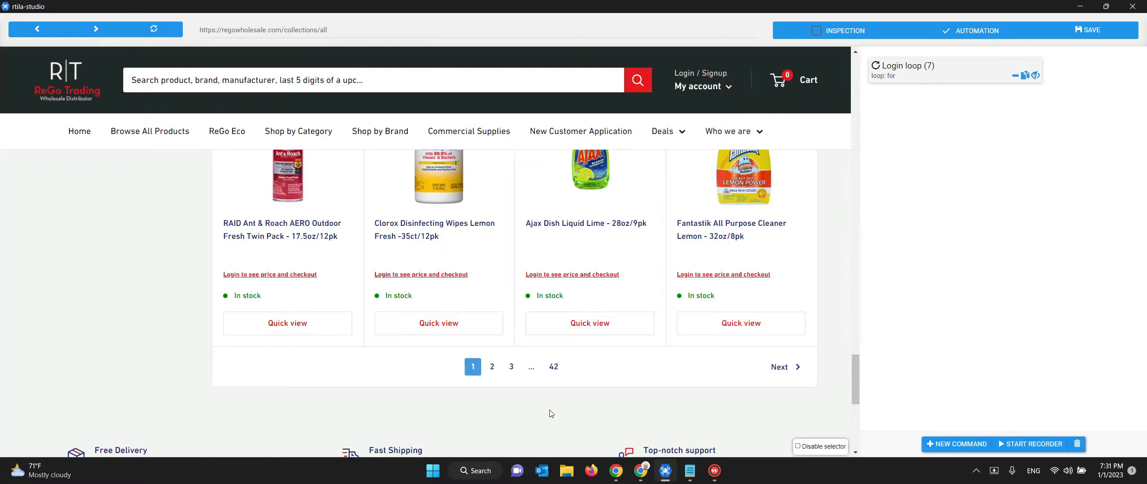
scroll(551, 413, "up", 15)
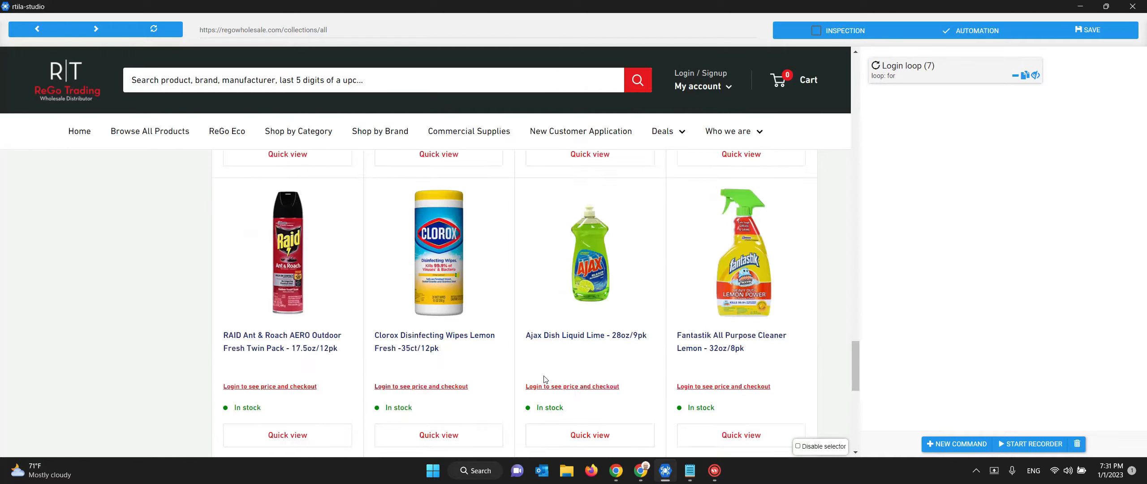
scroll(544, 378, "up", 8)
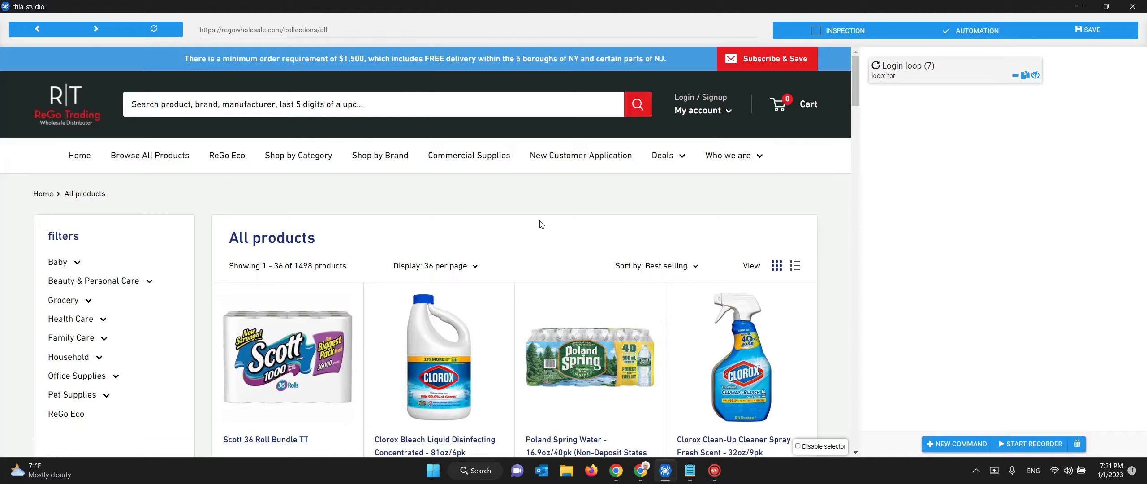
Check the products-per-page display choices and the subcategories under the Beauty & Personal Care filter.
left_click(458, 268)
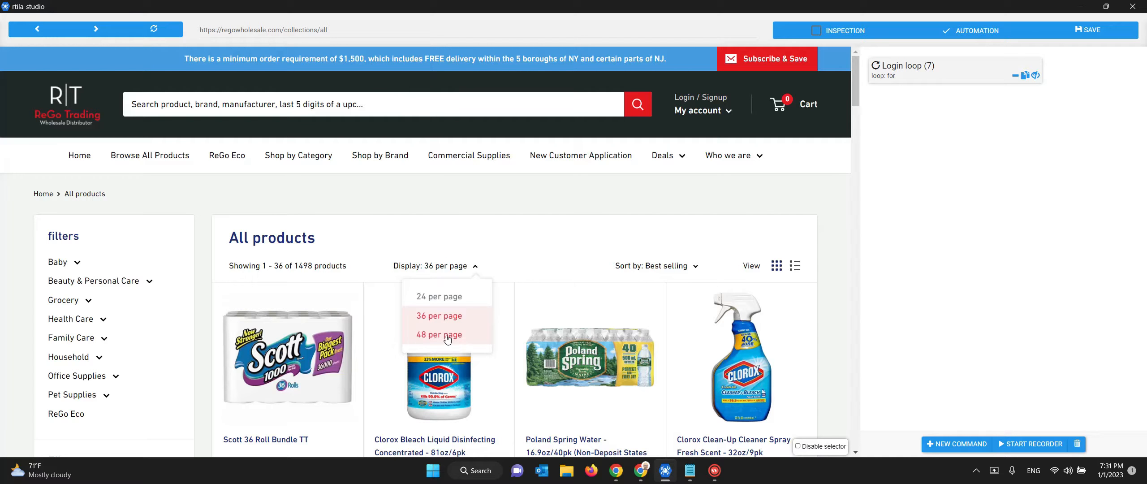
left_click(492, 209)
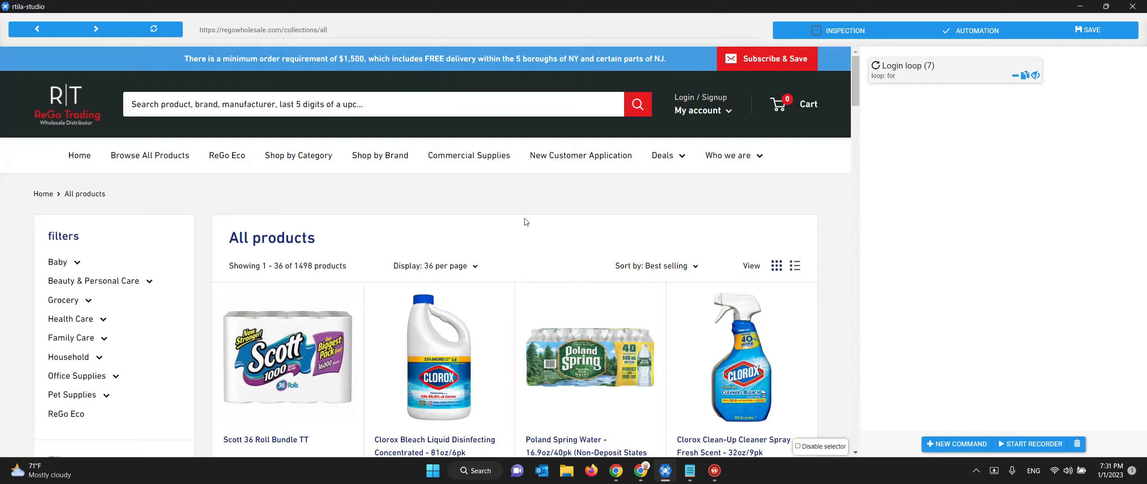
left_click(76, 287)
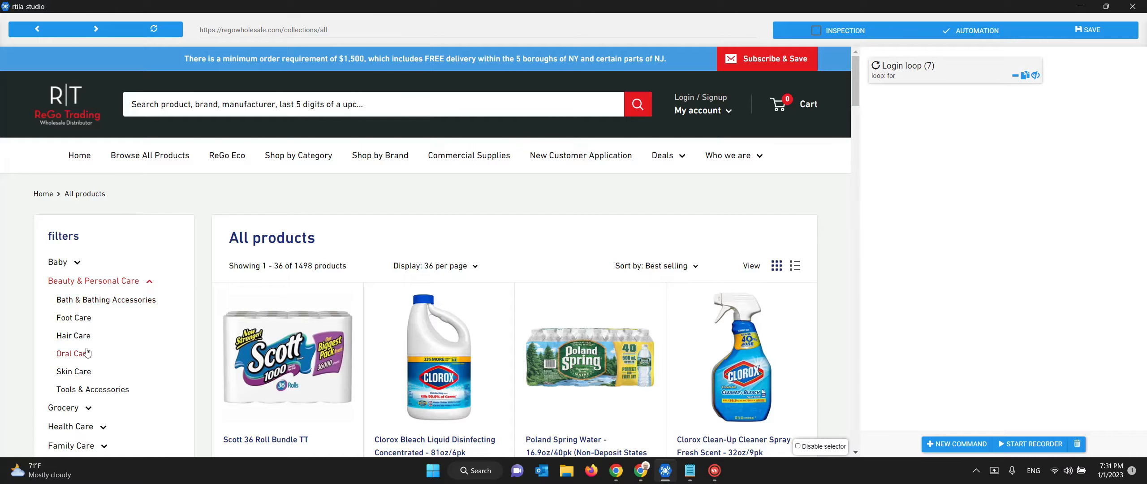
left_click(103, 286)
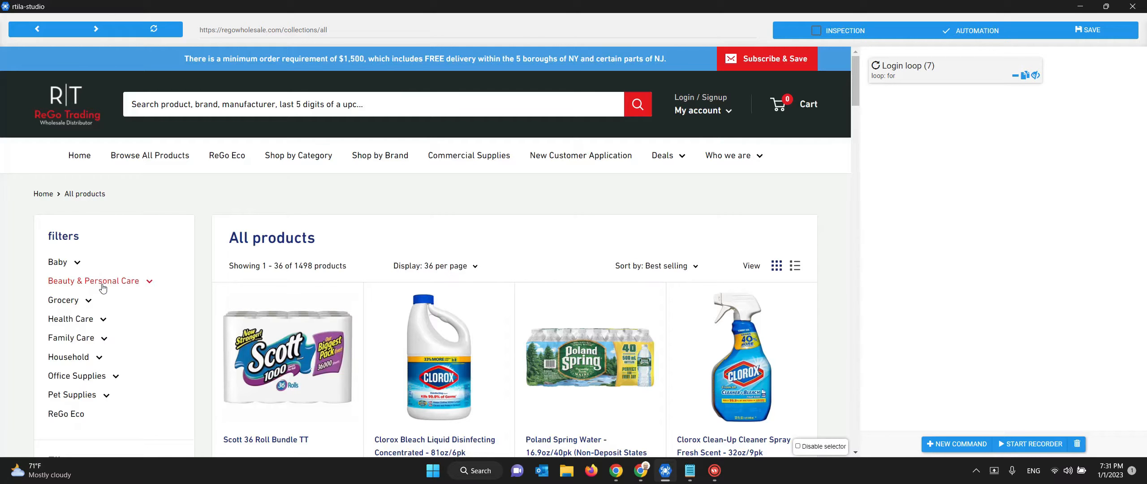
Open page 2 of the product listing and examine the page number at the end of its URL.
left_click_drag(856, 98, 851, 409)
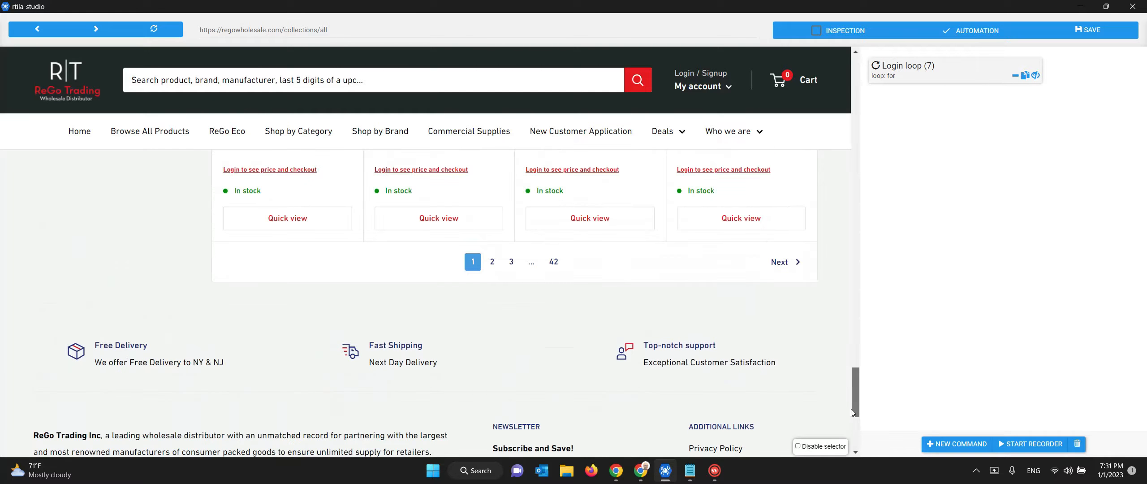
left_click(492, 262)
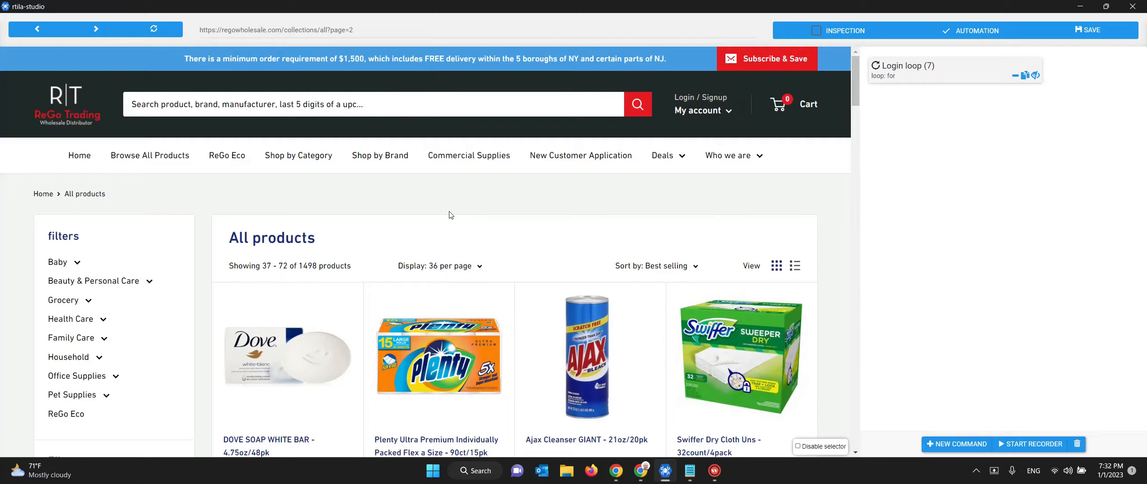
left_click(345, 31)
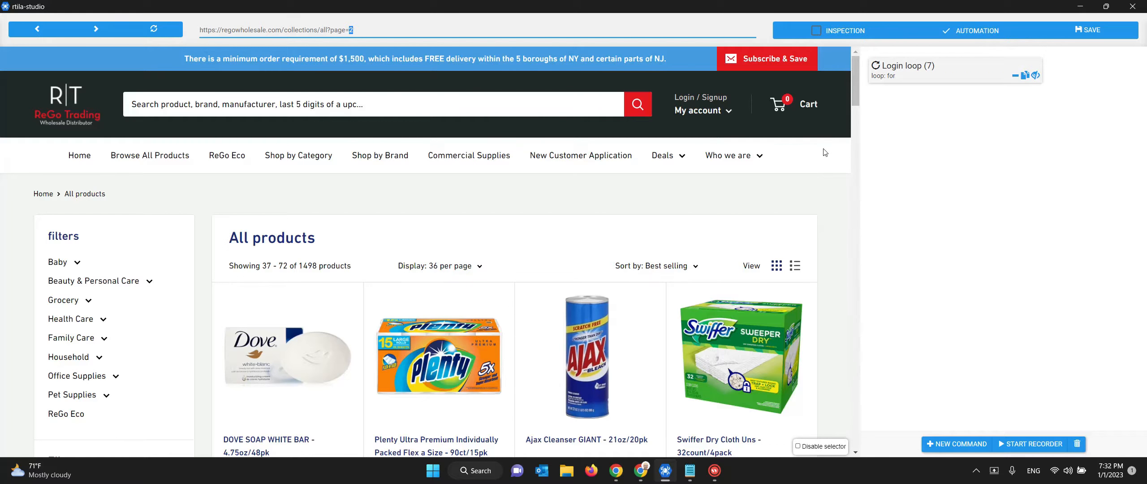
Open page 42, the last page of the product listing, and copy its full URL.
left_click_drag(853, 93, 861, 404)
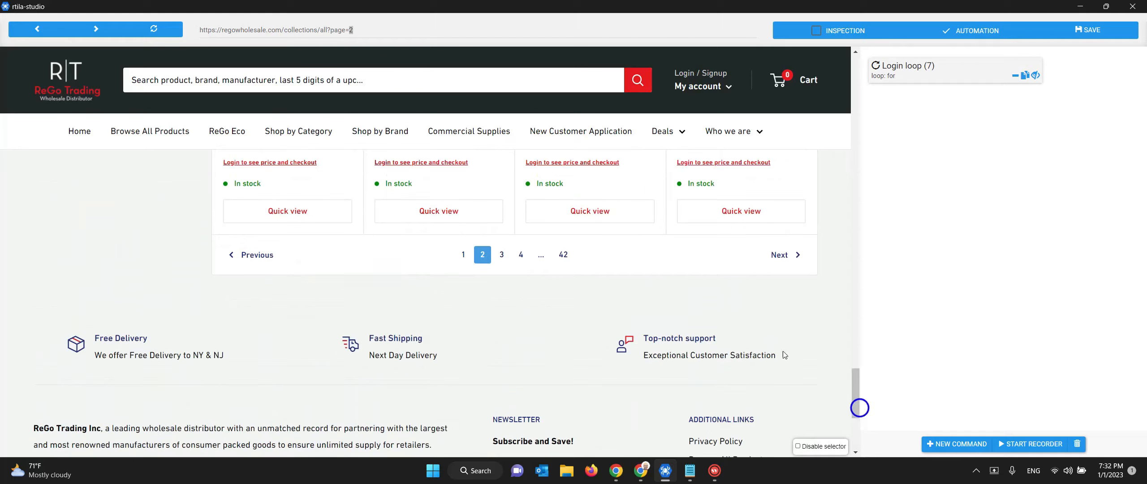
left_click(569, 259)
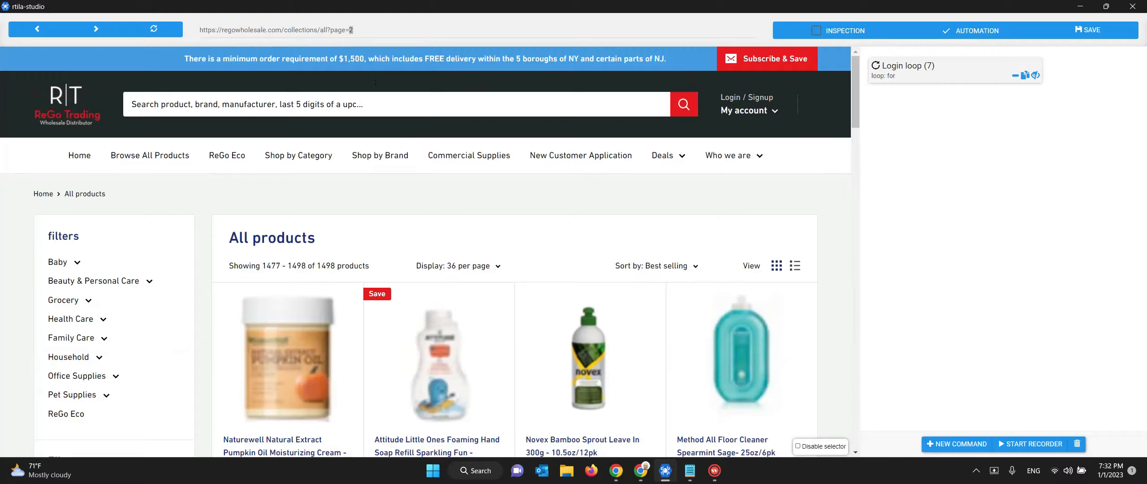
left_click(346, 32)
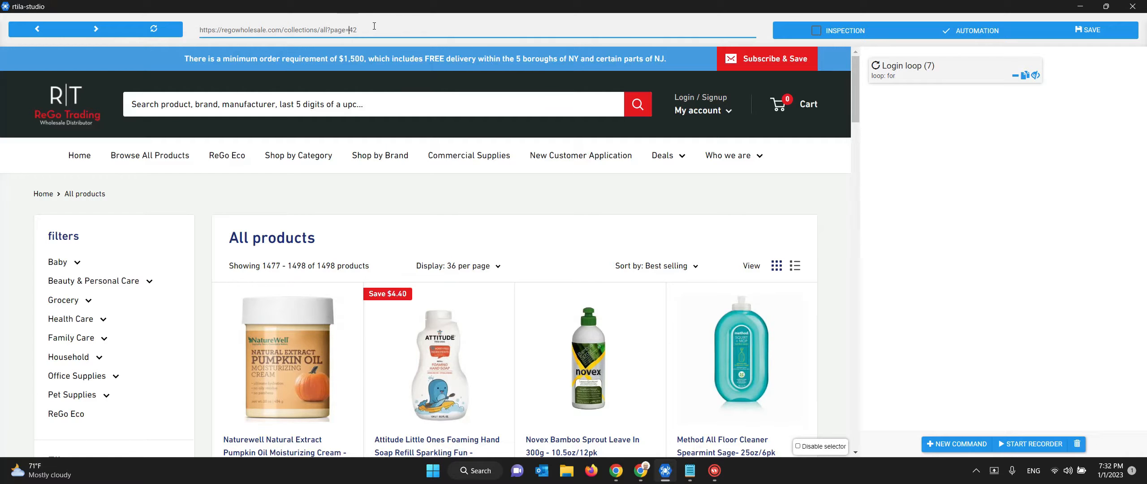
left_click_drag(374, 27, 197, 30)
key("ctrl+c")
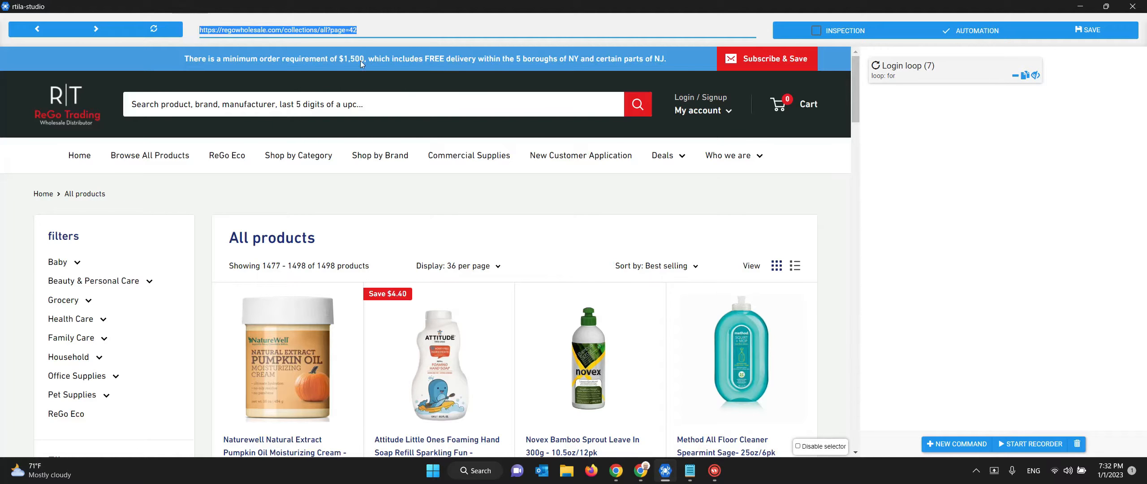
Switch to Excel and create a blank workbook in a maximized window.
left_click(431, 471)
type("ex")
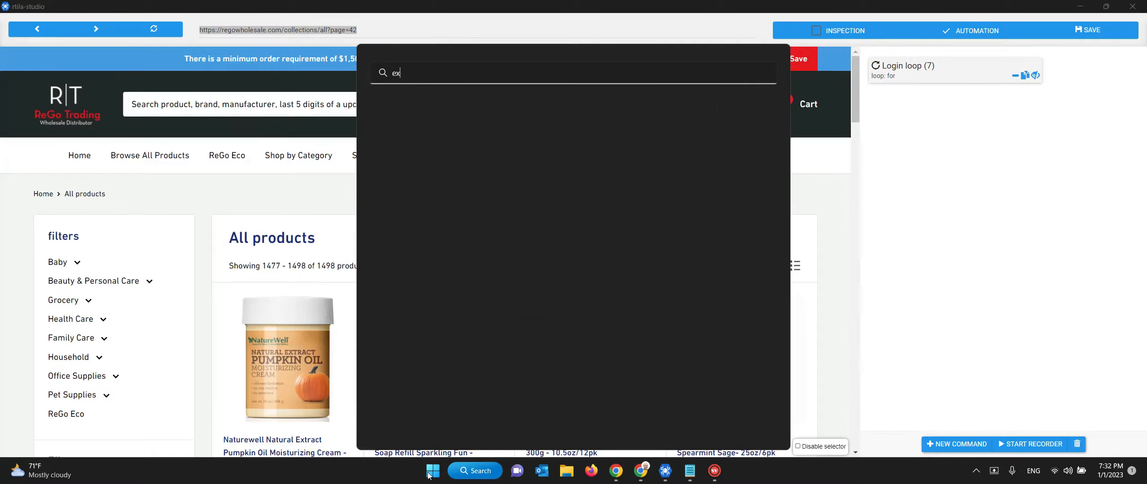
type("cel")
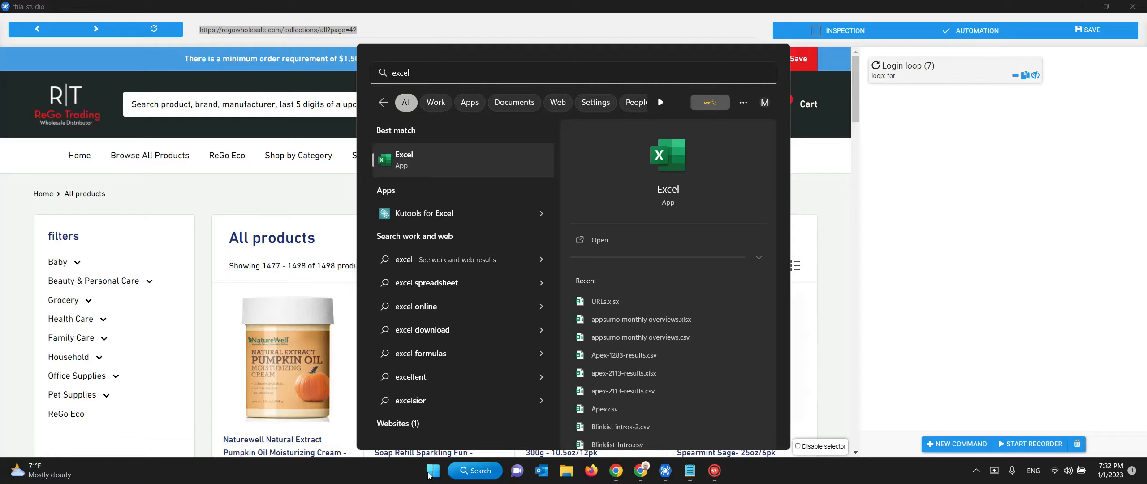
key("Return")
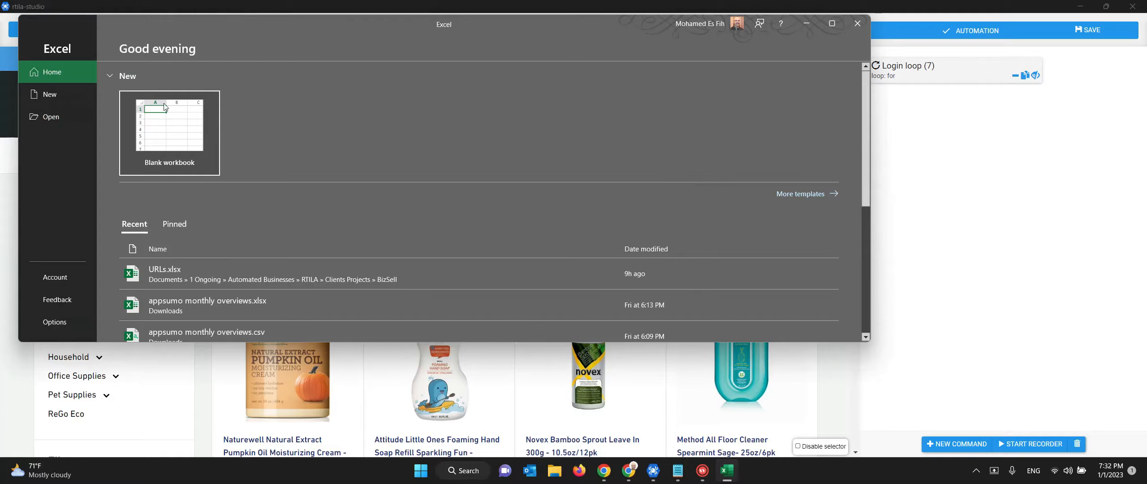
left_click(184, 135)
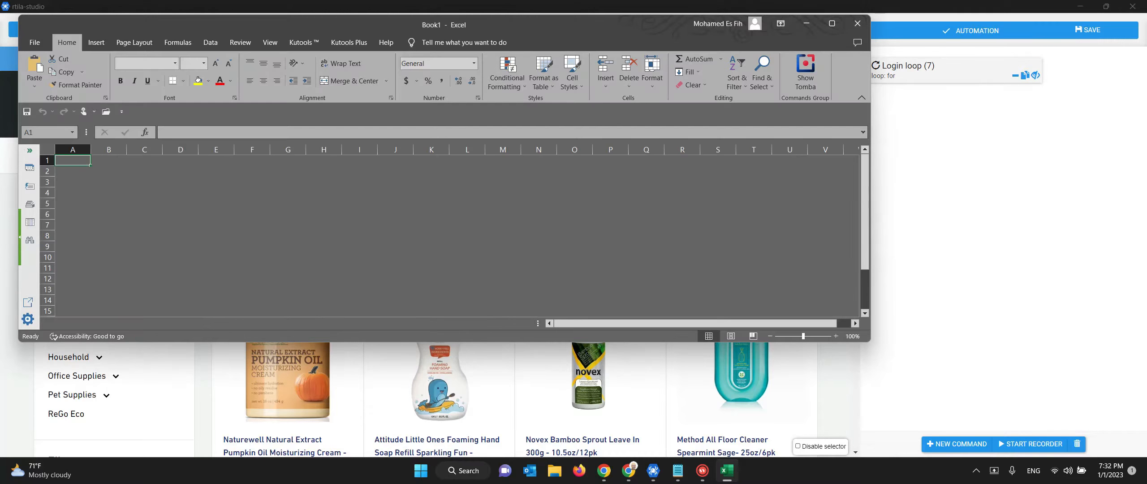
left_click(831, 24)
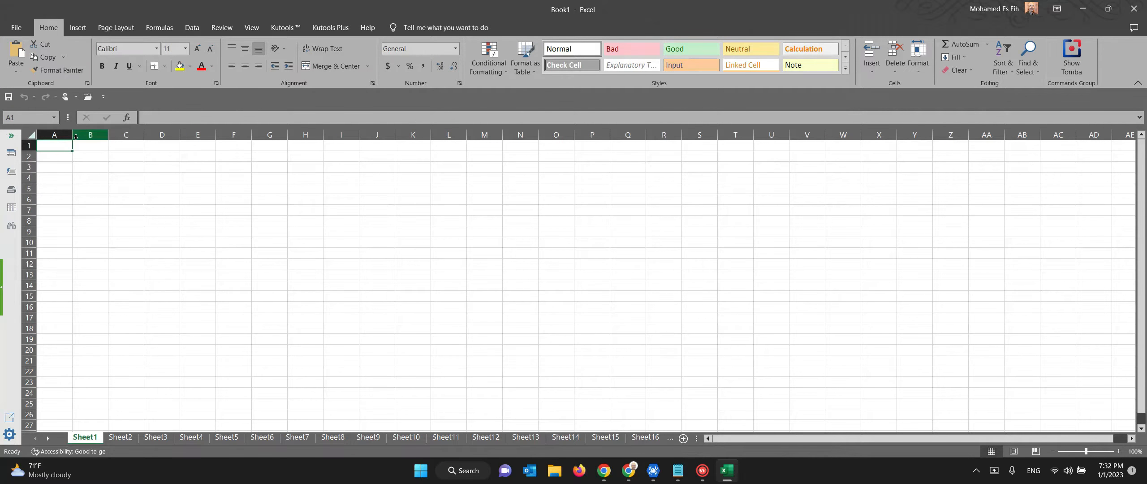
Paste the listing URL into cell A1, widen column A to fit it, and change the URL's page number to 1.
left_click_drag(75, 136, 166, 135)
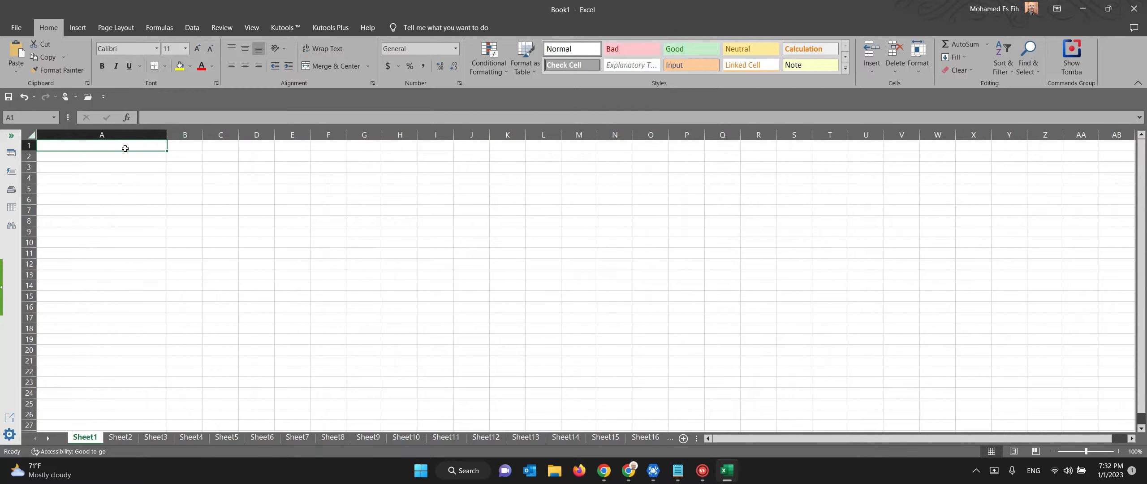
left_click(166, 135)
key("ctrl+v")
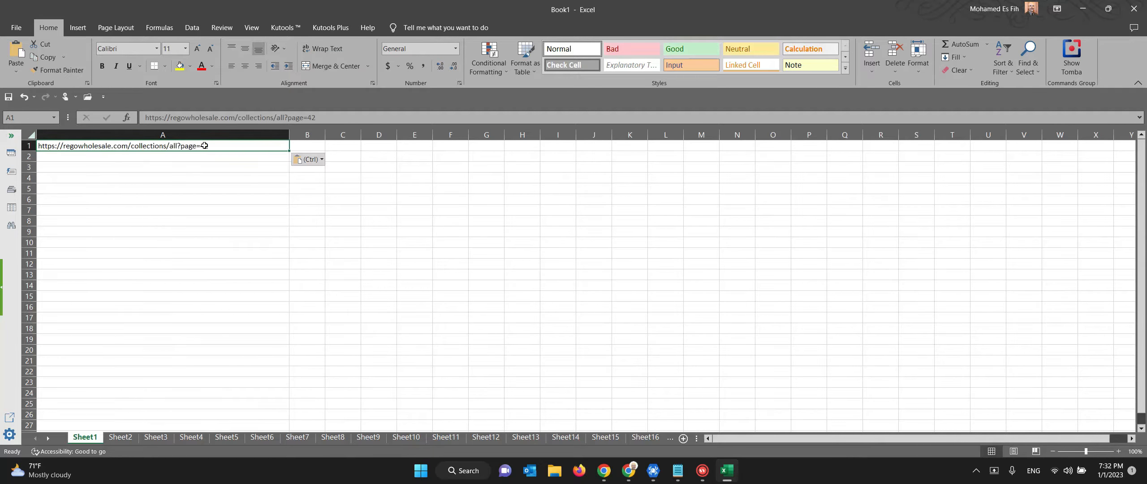
double_click(313, 118)
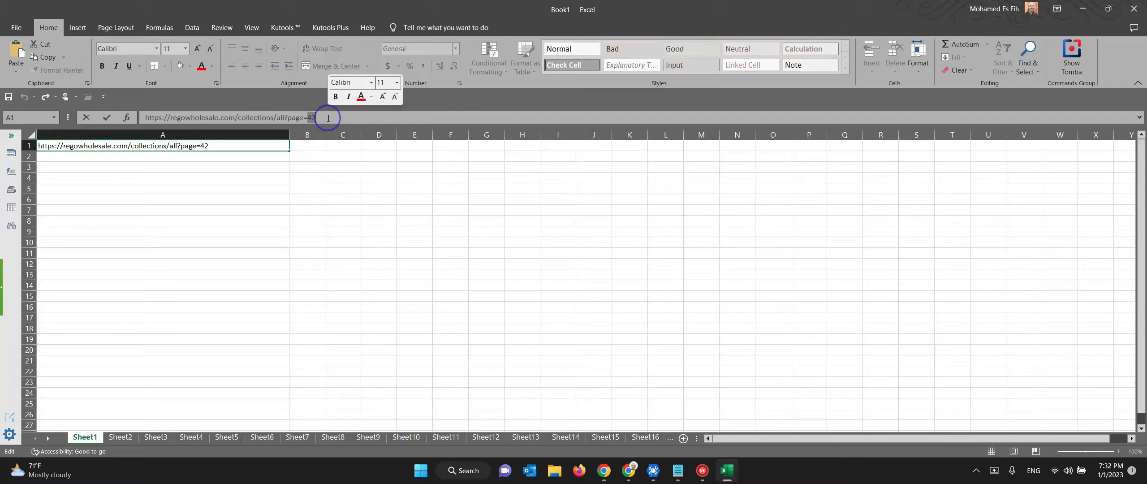
type("1")
key("Return")
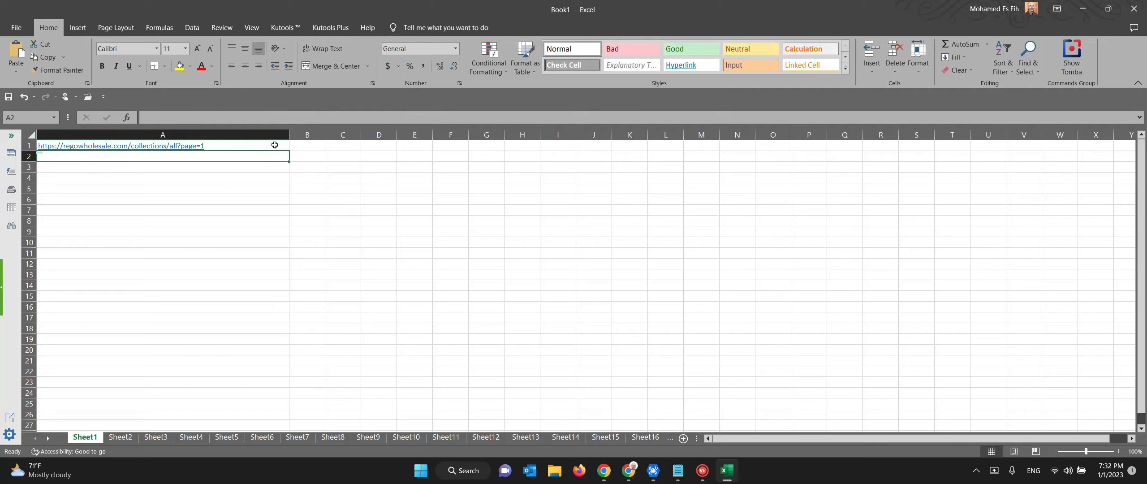
Fill the URL series from A1 down to A42 so it runs through page=42, and copy the whole list.
left_click(286, 146)
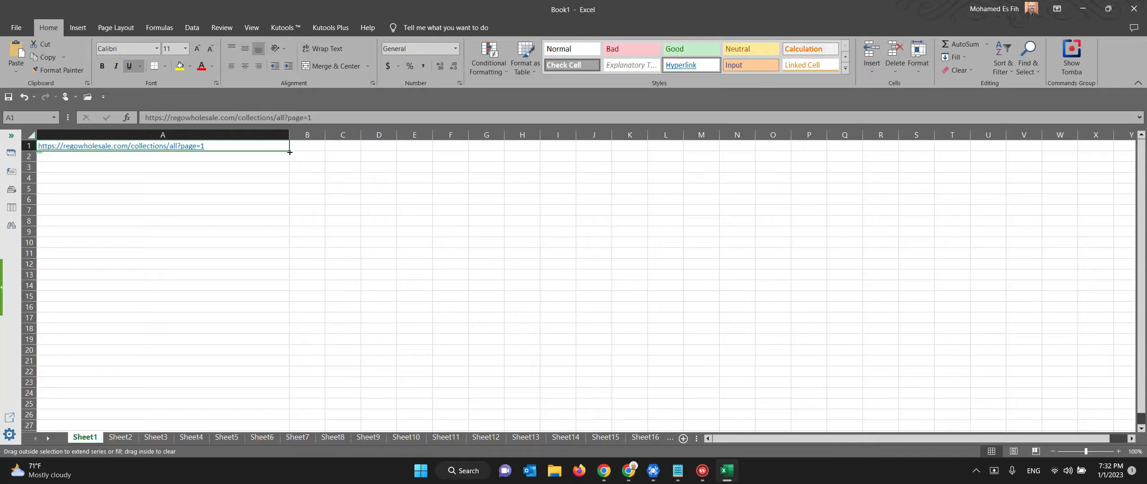
left_click_drag(290, 152, 245, 341)
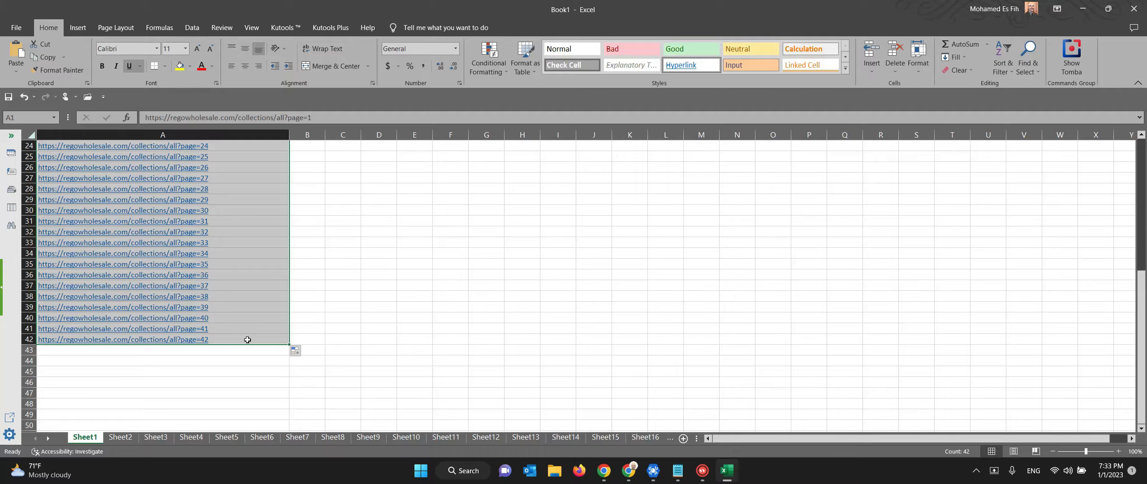
scroll(247, 339, "up", 8)
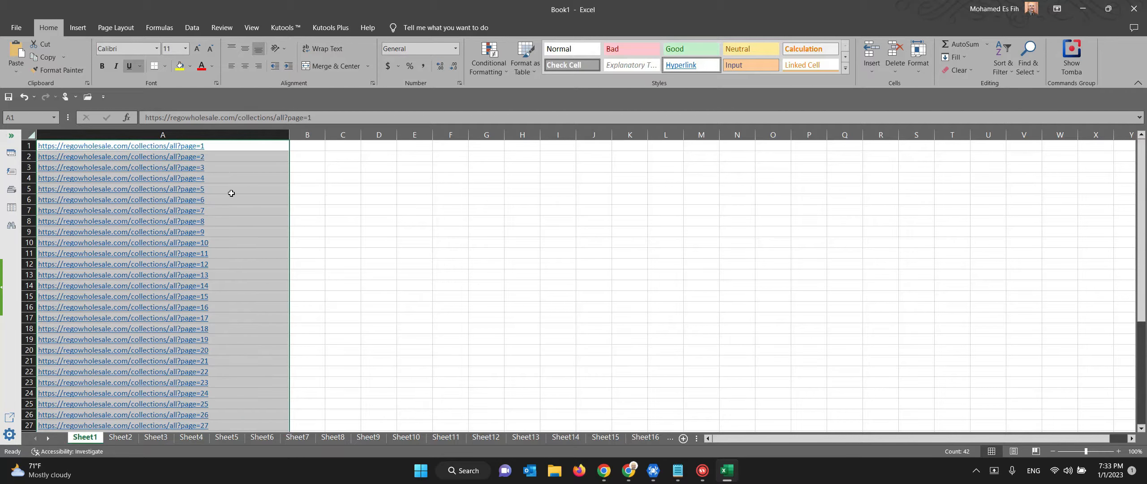
right_click(231, 193)
left_click(256, 210)
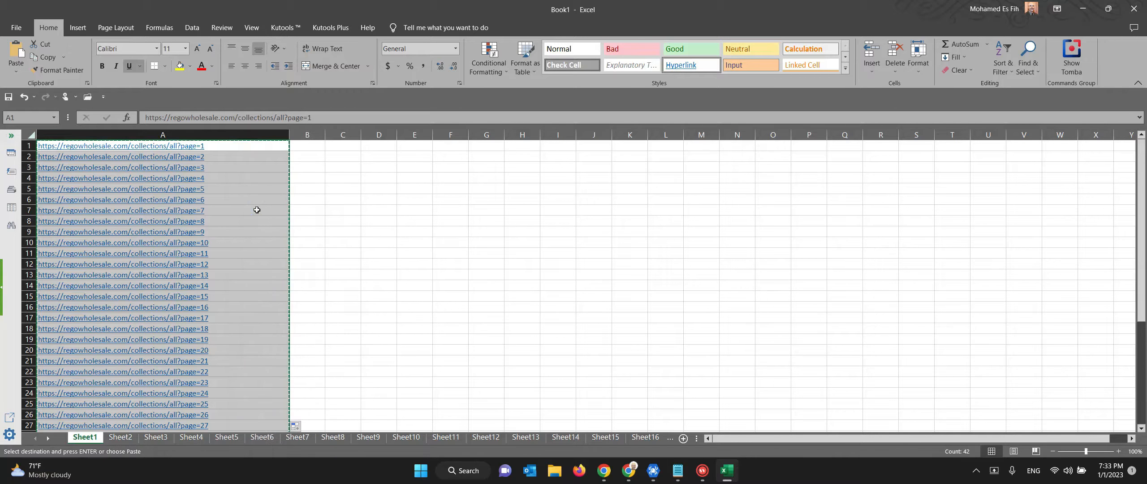
Return to RTILA Studio and set the product listing to display 24 per page.
left_click(660, 473)
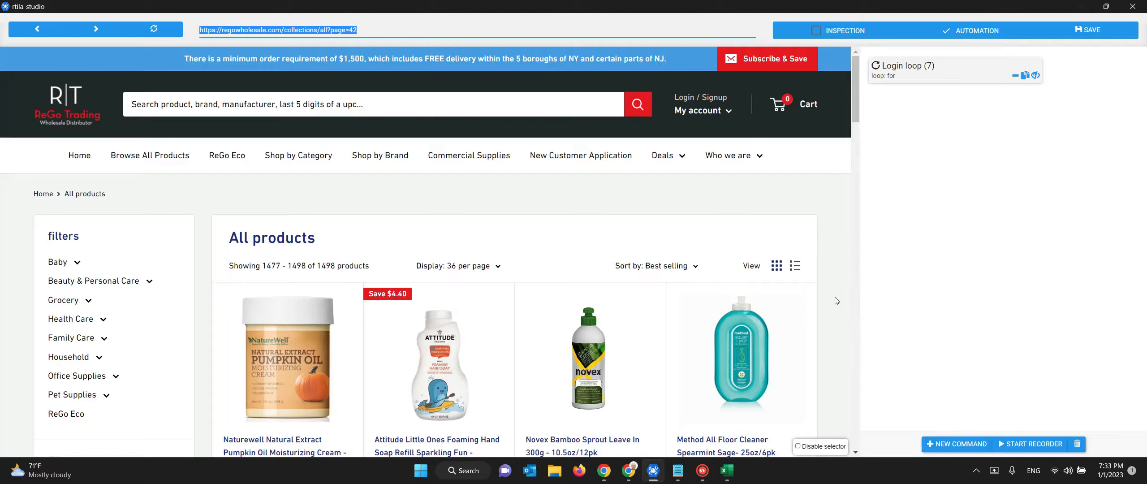
scroll(838, 297, "down", 2)
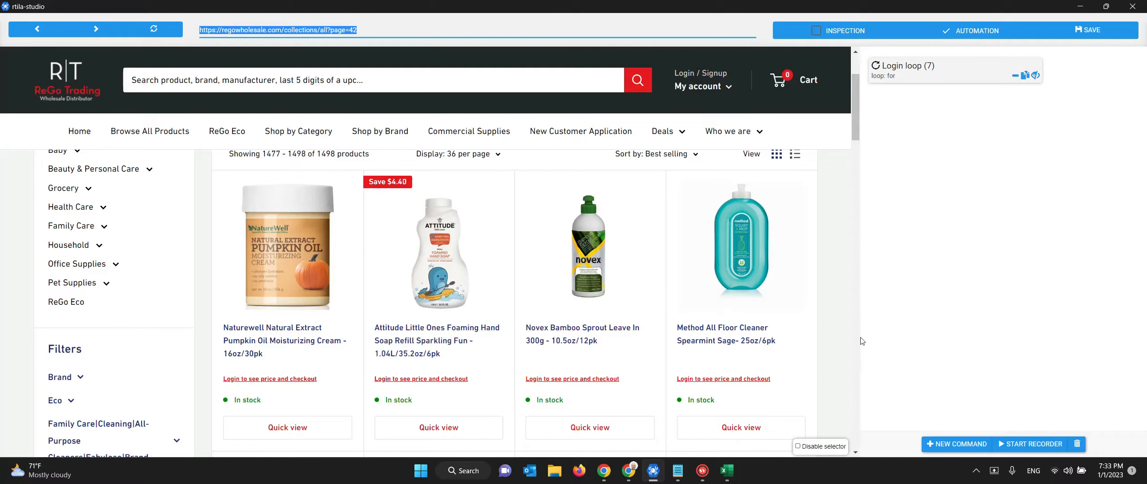
scroll(851, 253, "up", 3)
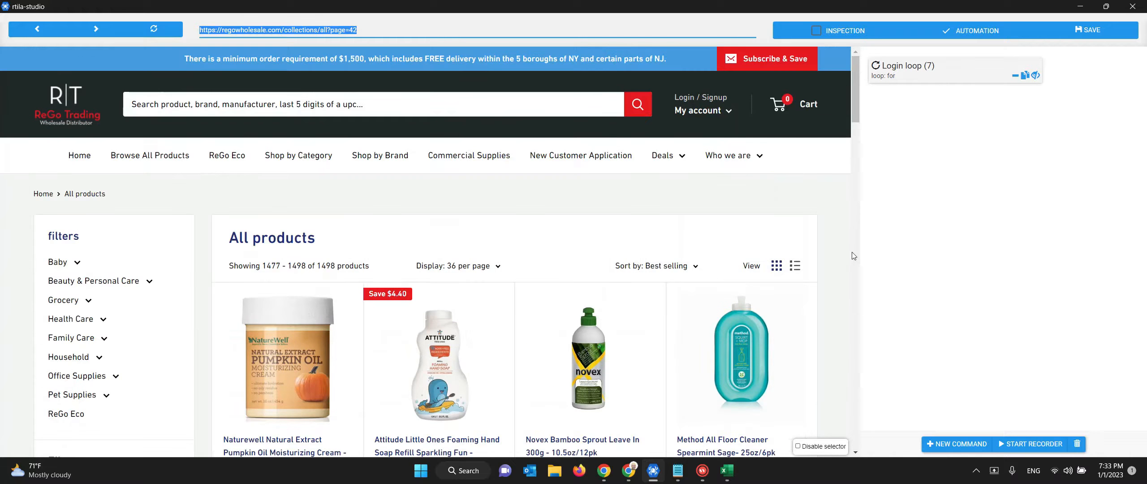
left_click(474, 269)
left_click(470, 295)
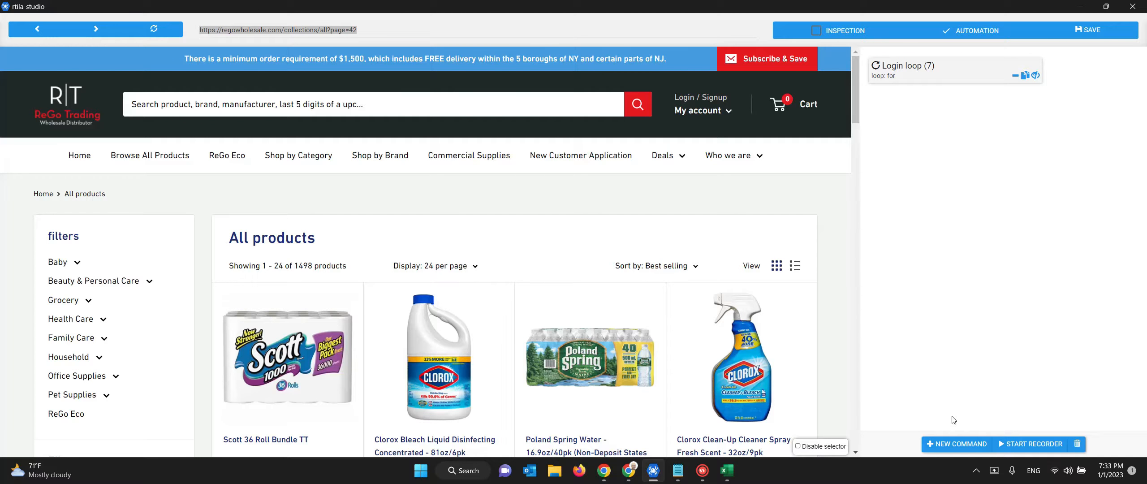
Add a List (multiple values) variable command to the automation after the Login loop.
left_click(968, 445)
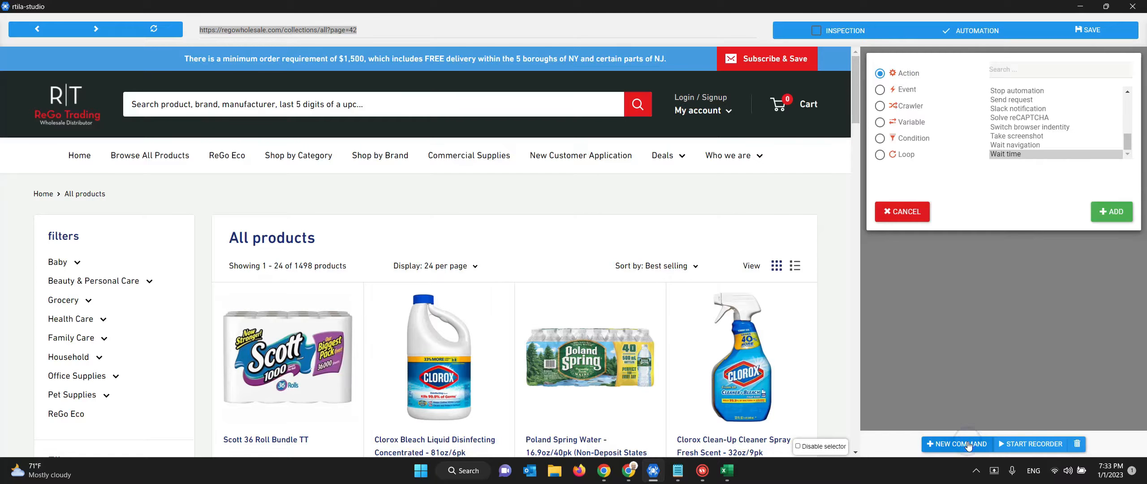
left_click(909, 156)
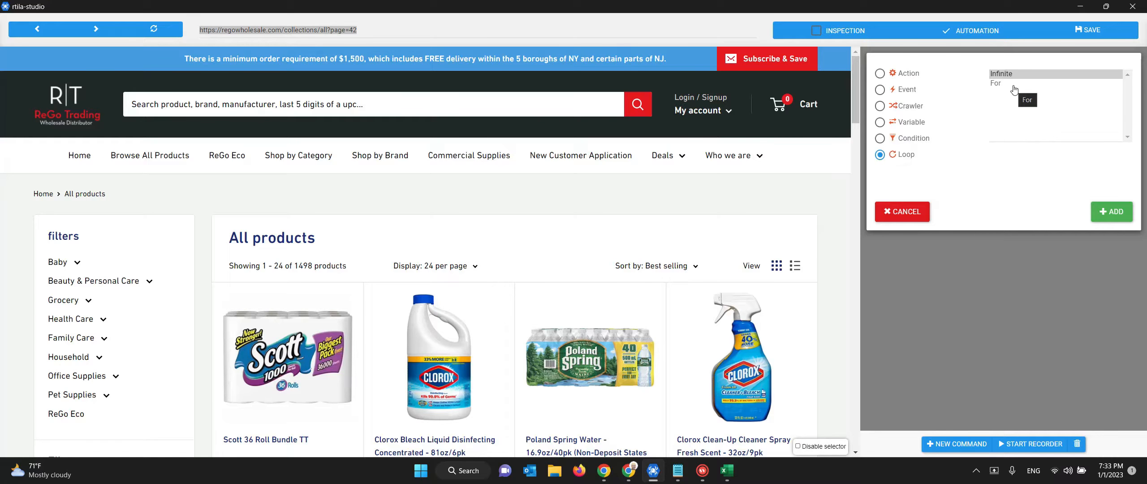
left_click(1013, 85)
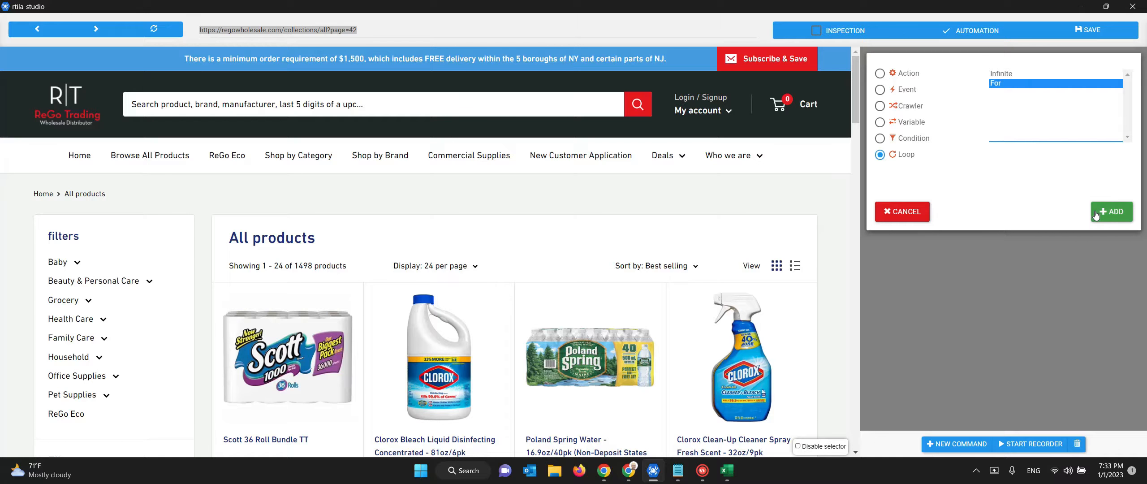
left_click(911, 127)
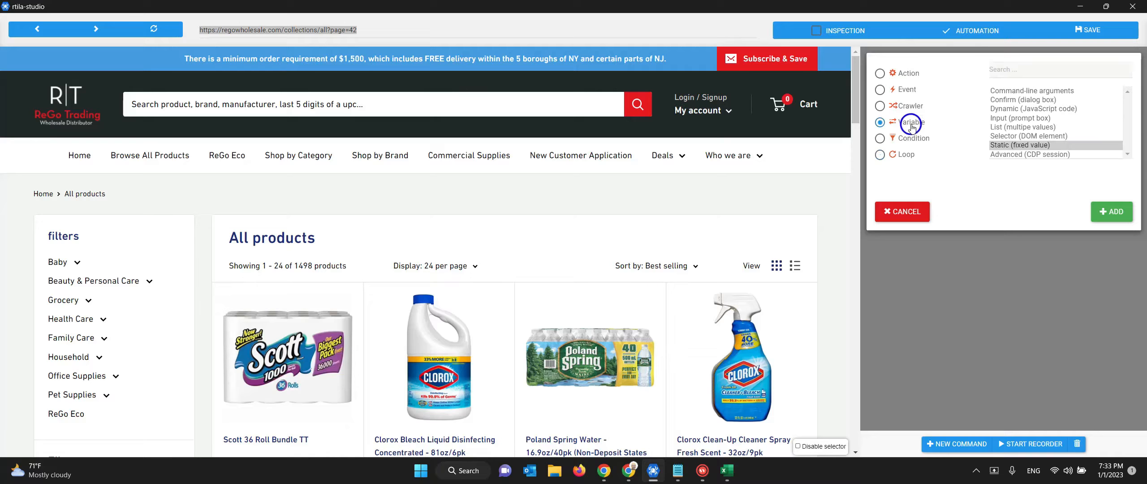
left_click(1010, 128)
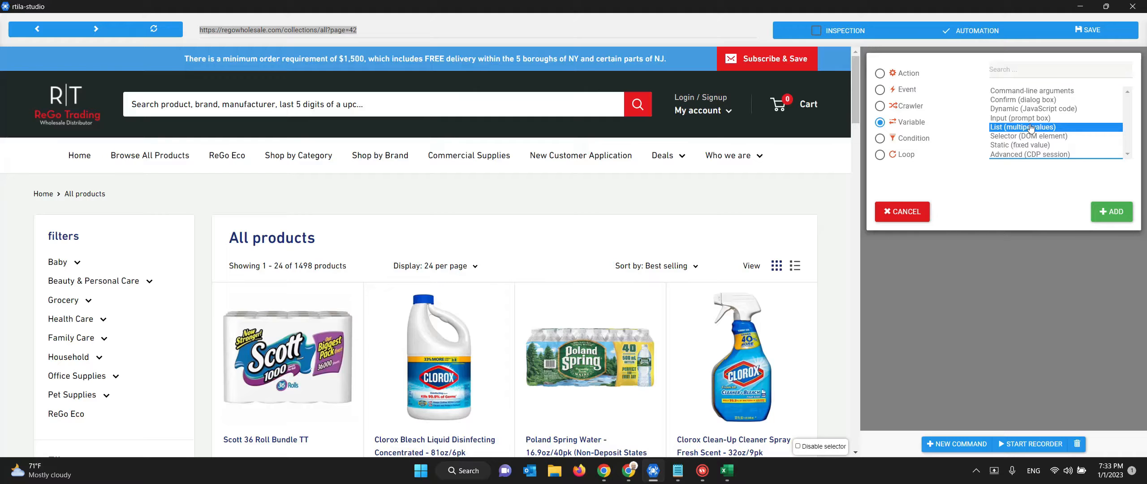
left_click(1106, 211)
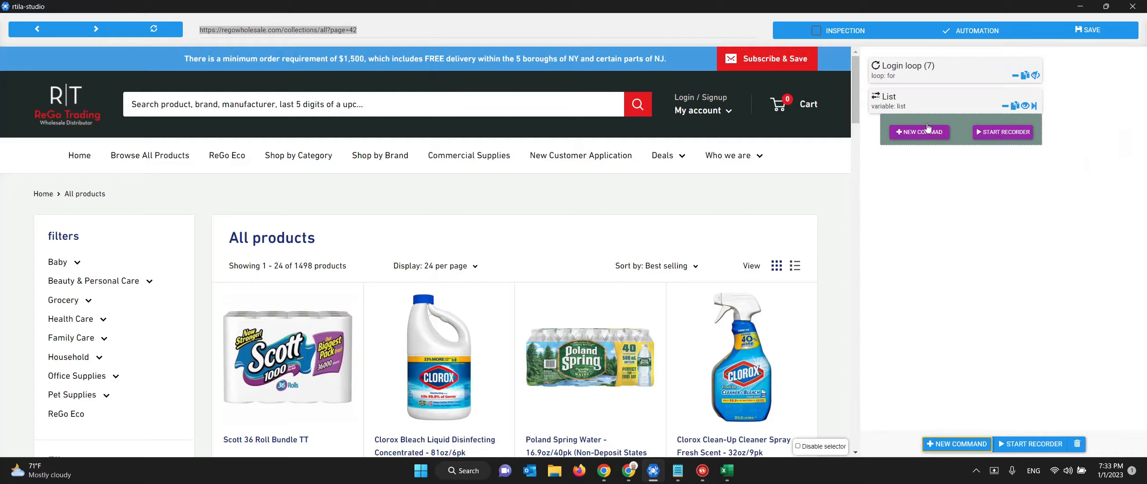
Rename the new list variable as Crawl All Pages.
left_click(890, 100)
left_click_drag(909, 191, 873, 190)
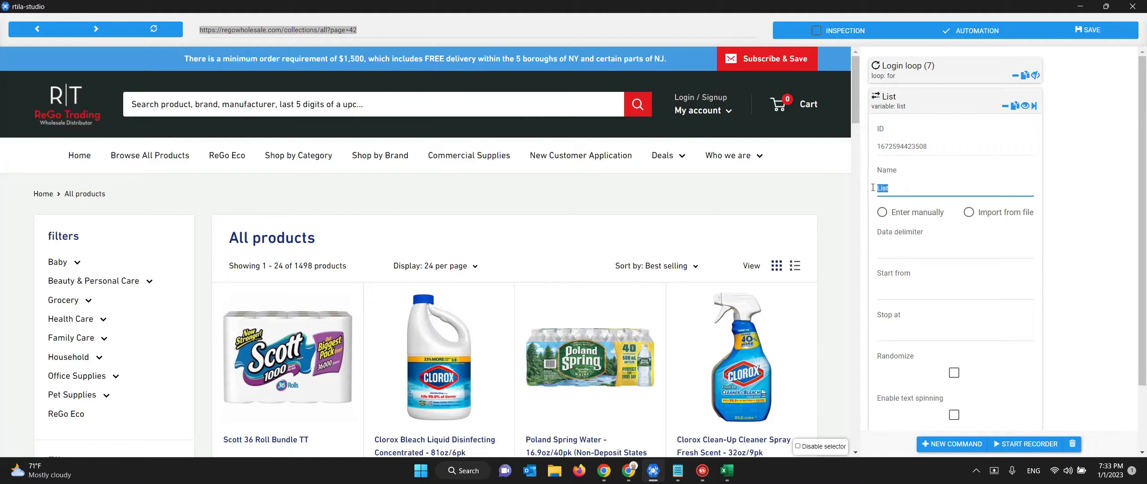
type("Crawl All Pages")
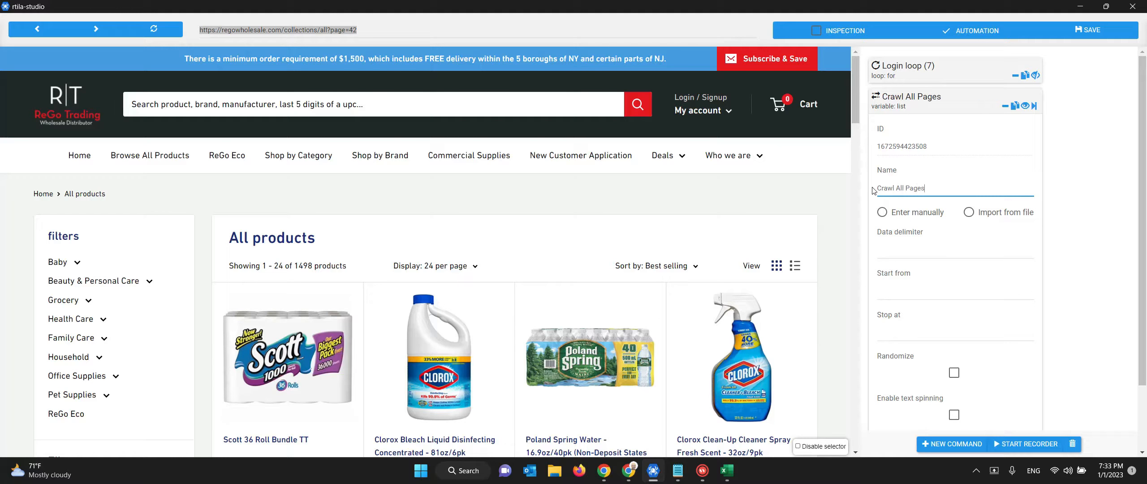
Set Crawl All Pages to manual entry, paste the copied page URLs as its values without a trailing blank line, and save the project.
left_click(883, 215)
left_click(926, 245)
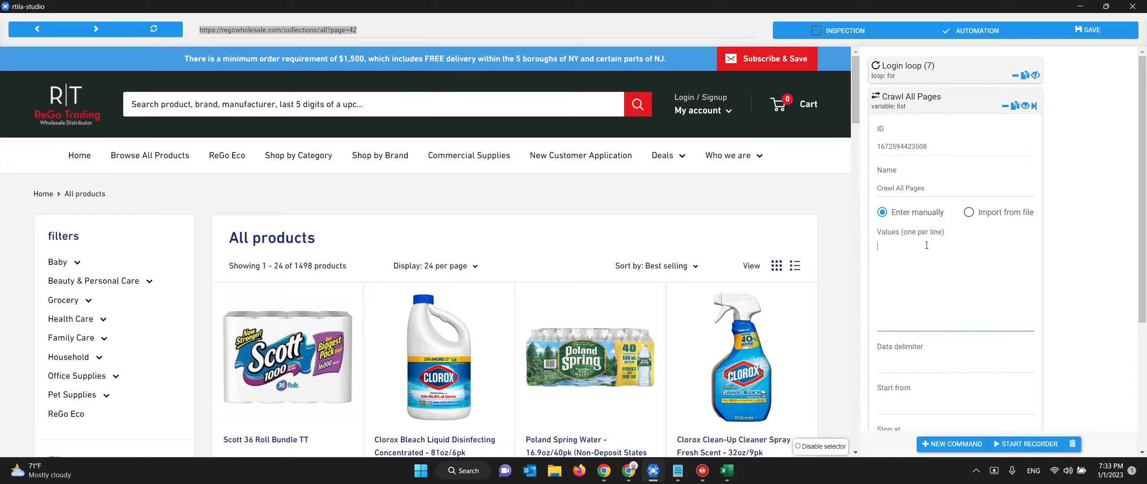
key("ctrl+v")
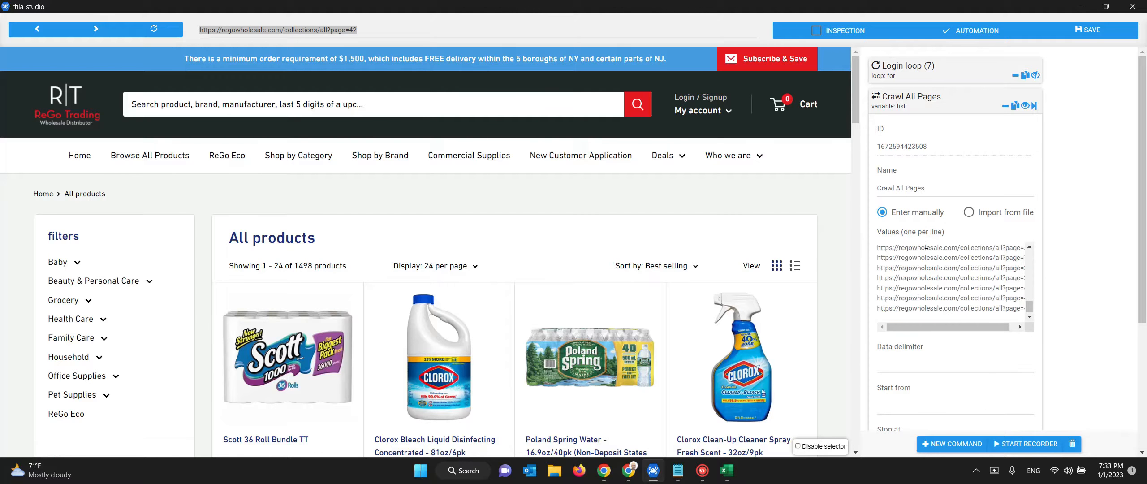
key("BackSpace")
left_click_drag(974, 297, 958, 218)
left_click(960, 262)
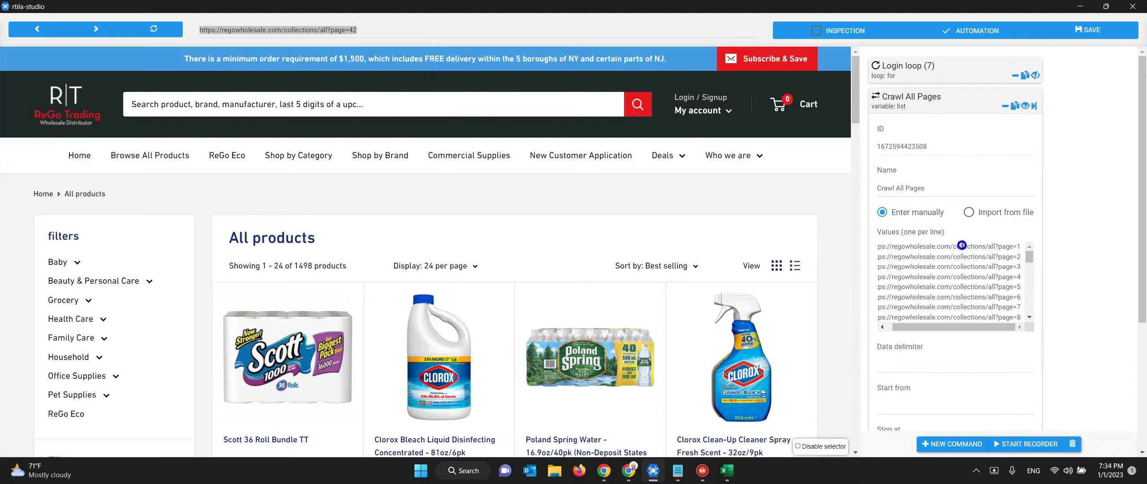
triple_click(963, 246)
left_click(1069, 32)
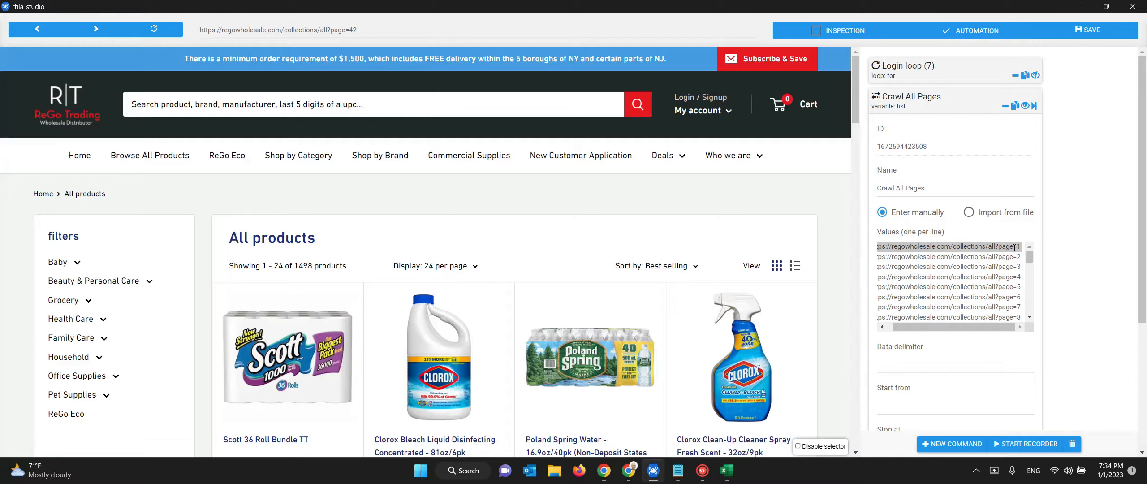
Check the first list entry by loading its page=1 URL in the built-in browser.
triple_click(1014, 248)
key("ctrl+c")
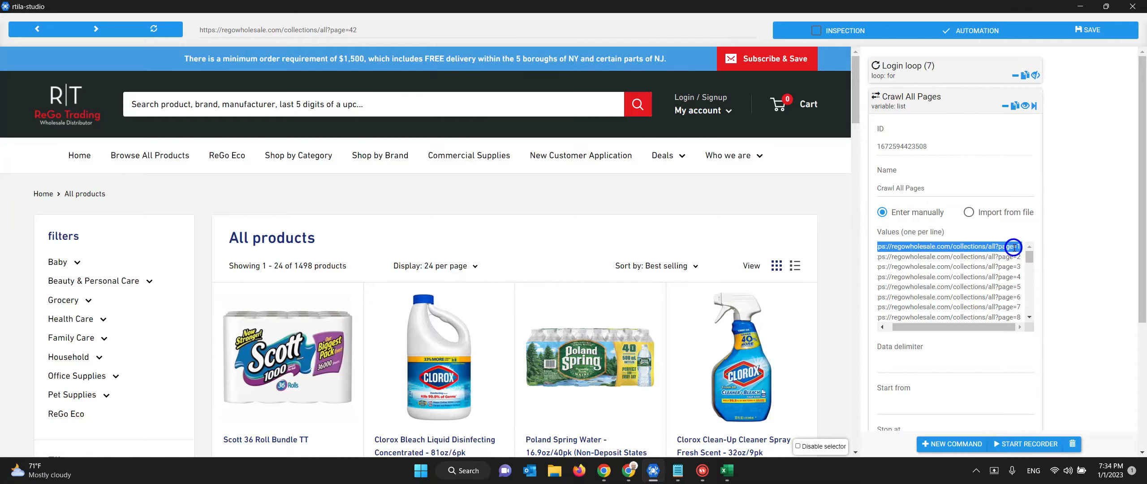
triple_click(325, 31)
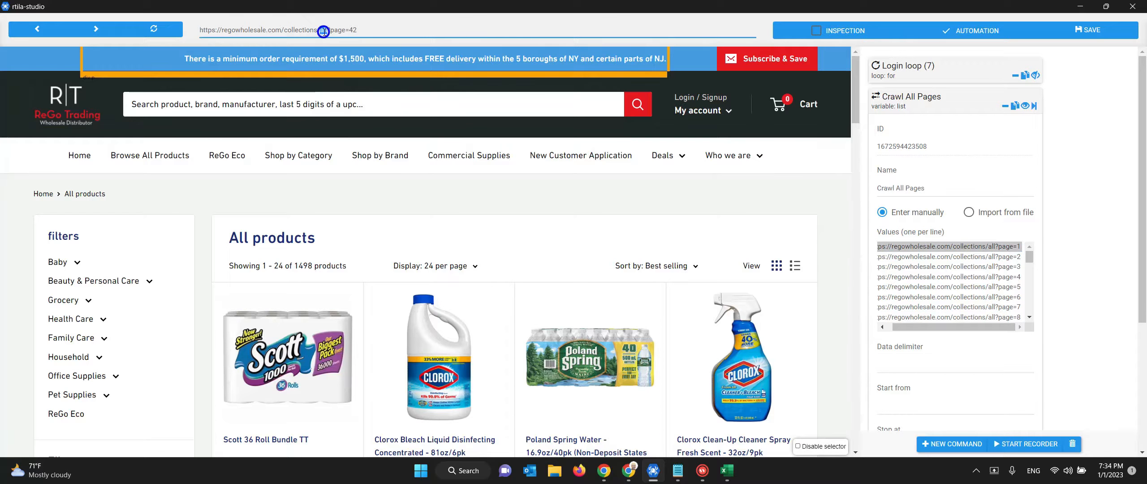
key("ctrl+v")
key("Return")
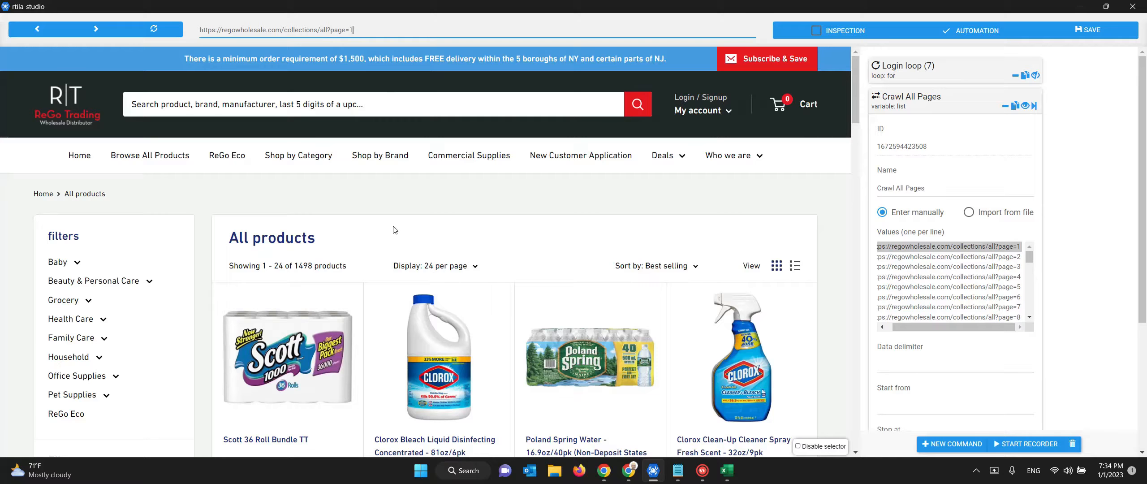
Check the last list entry by loading its page=42 URL in the built-in browser.
scroll(1017, 277, "down", 8)
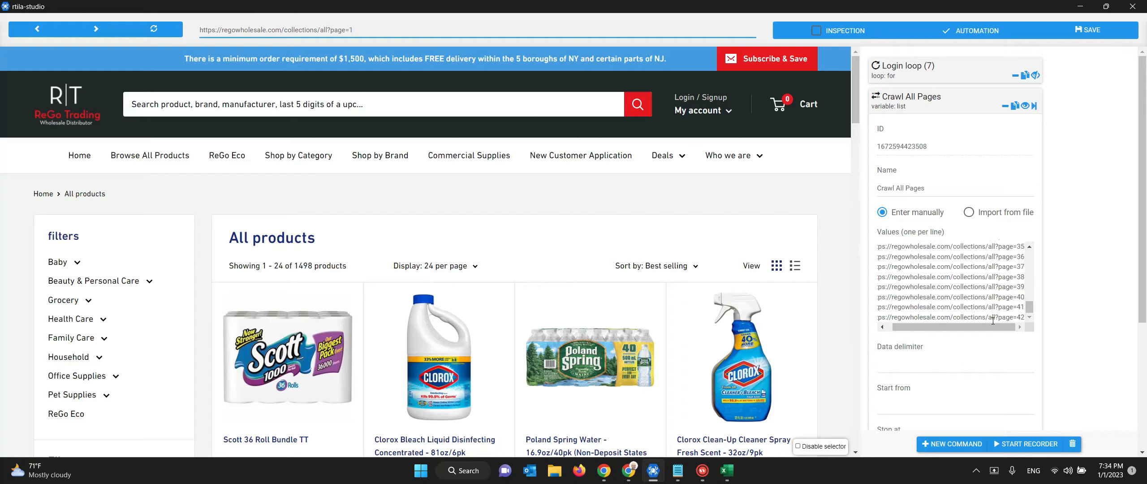
triple_click(993, 318)
key("ctrl+c")
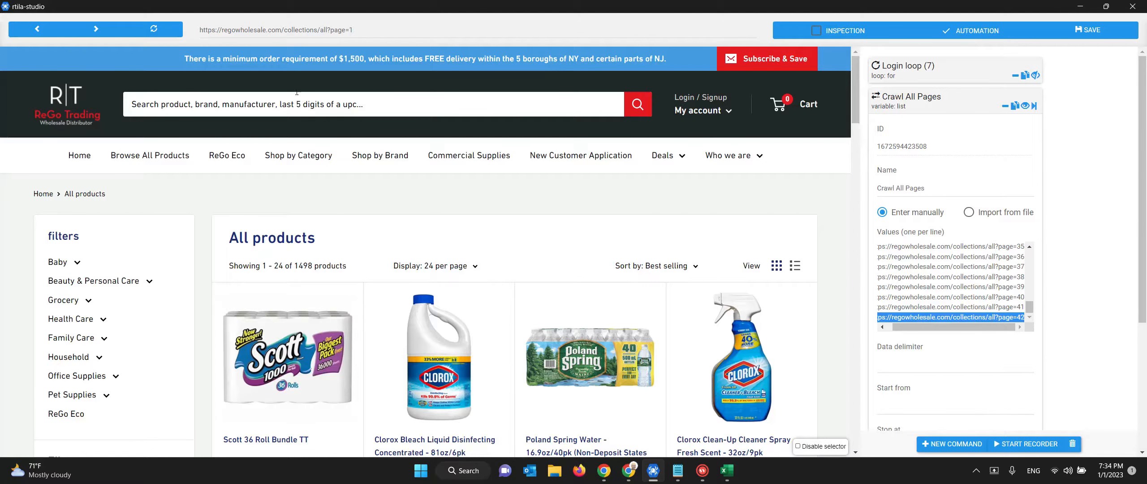
triple_click(294, 31)
key("ctrl+v")
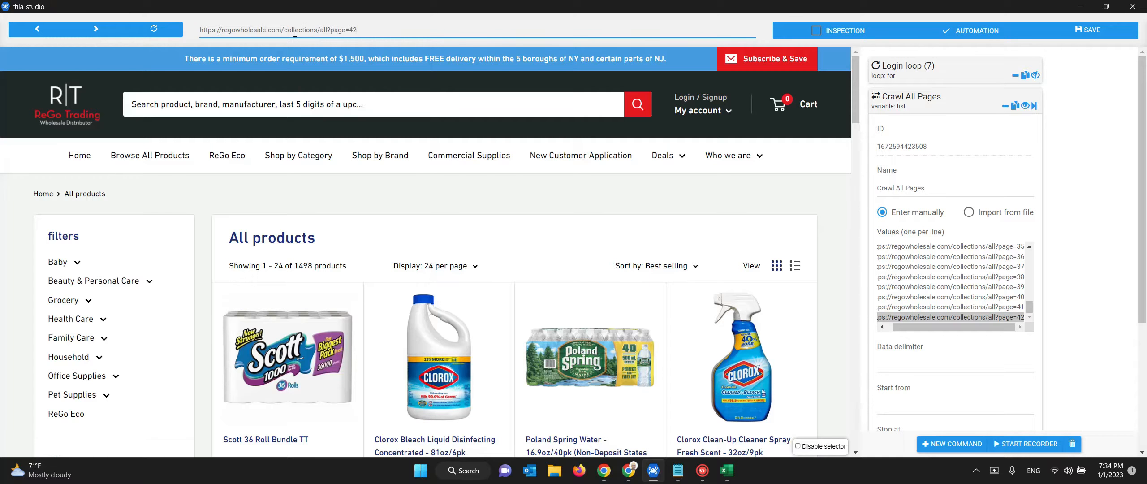
key("Return")
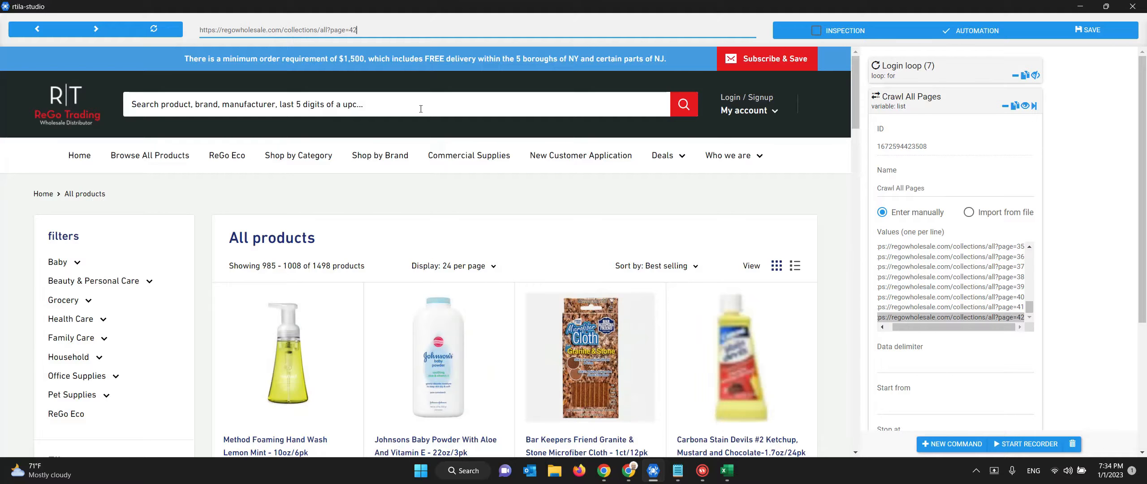
Return to the start of the URL values and save the automation.
left_click(1013, 302)
scroll(1013, 302, "up", 10)
left_click(1083, 32)
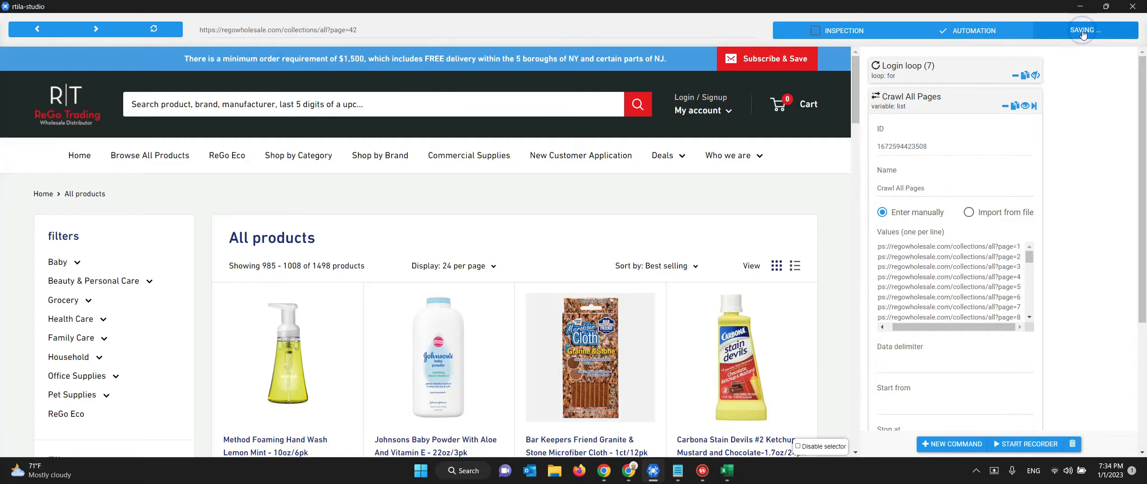
left_click(907, 102)
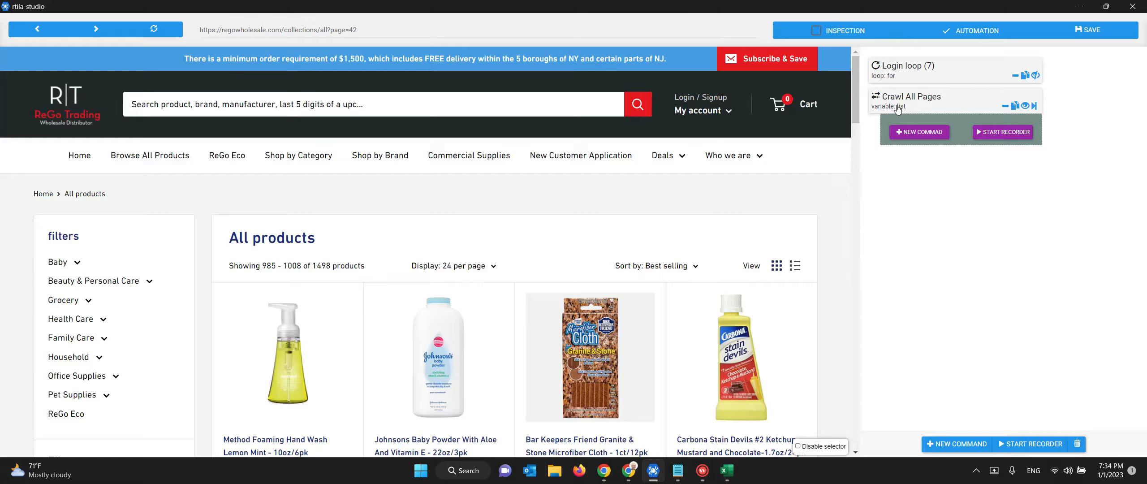
left_click(904, 103)
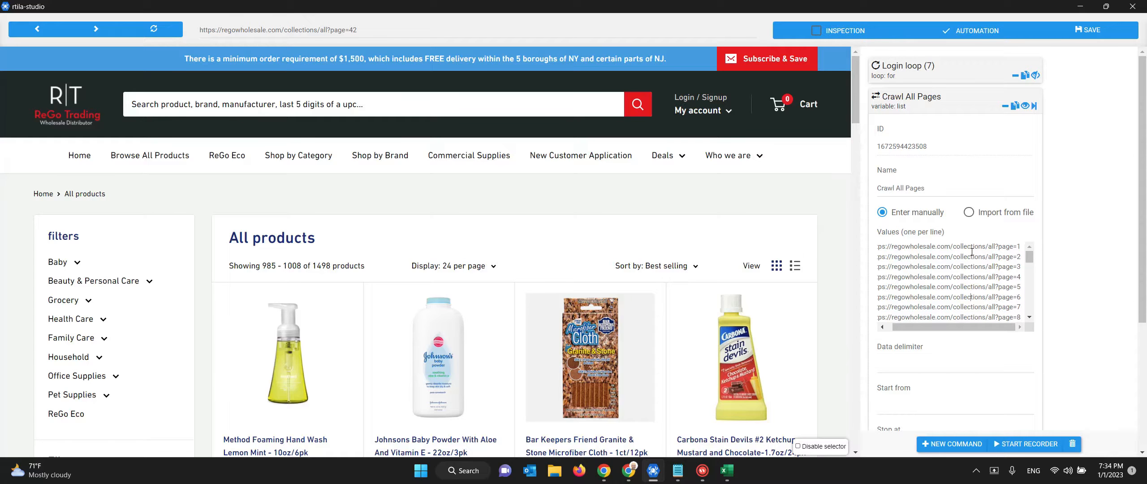
key("ctrl+Home")
left_click(926, 101)
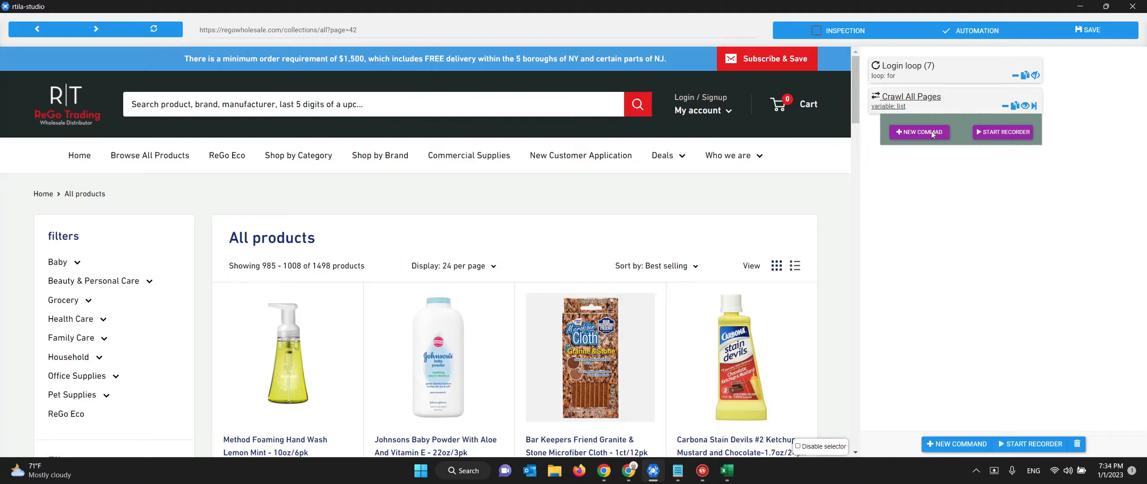
scroll(780, 192, "down", 2)
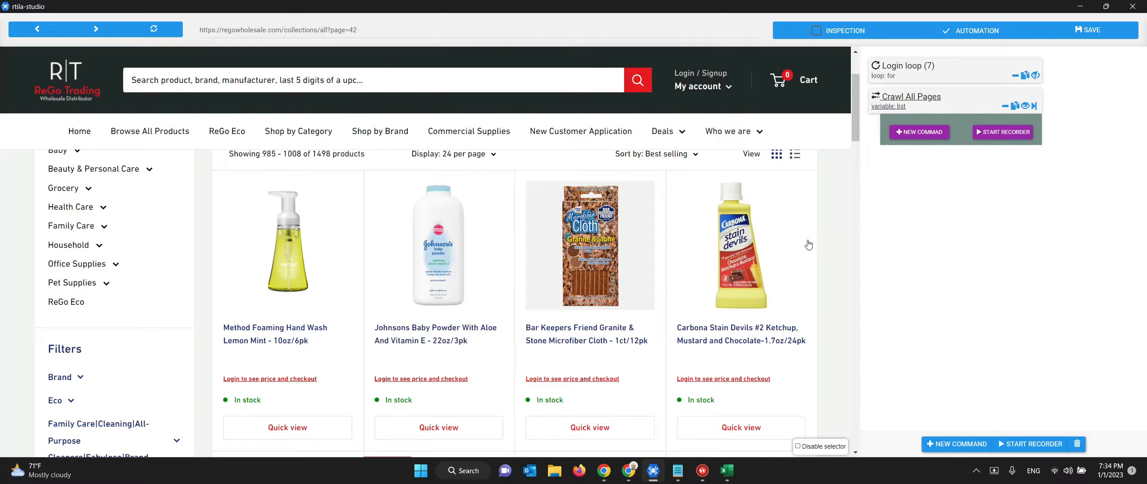
left_click(914, 134)
left_click(1013, 70)
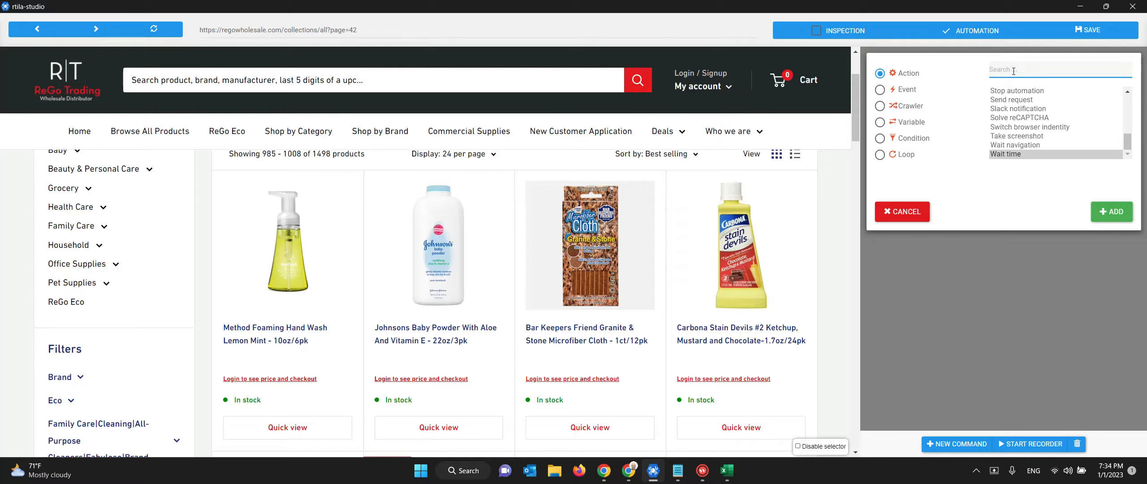
type("c")
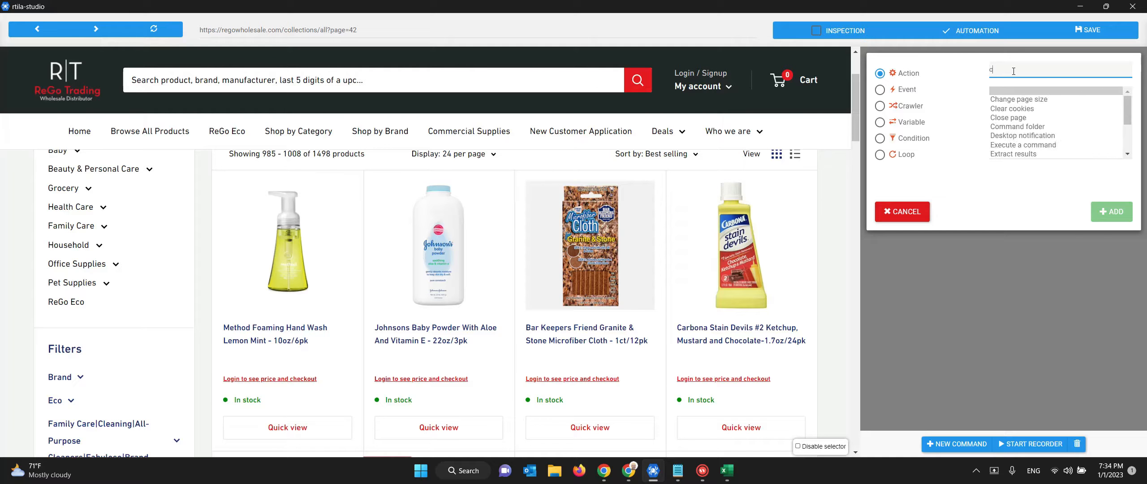
key("BackSpace")
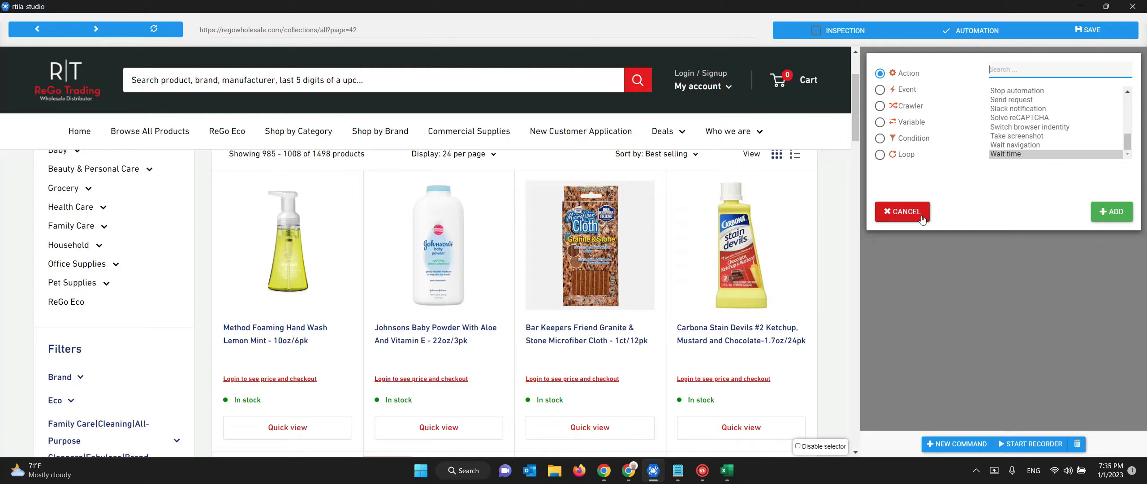
left_click(903, 211)
Save the project, then add a list dataset with inspection enabled.
left_click(1081, 35)
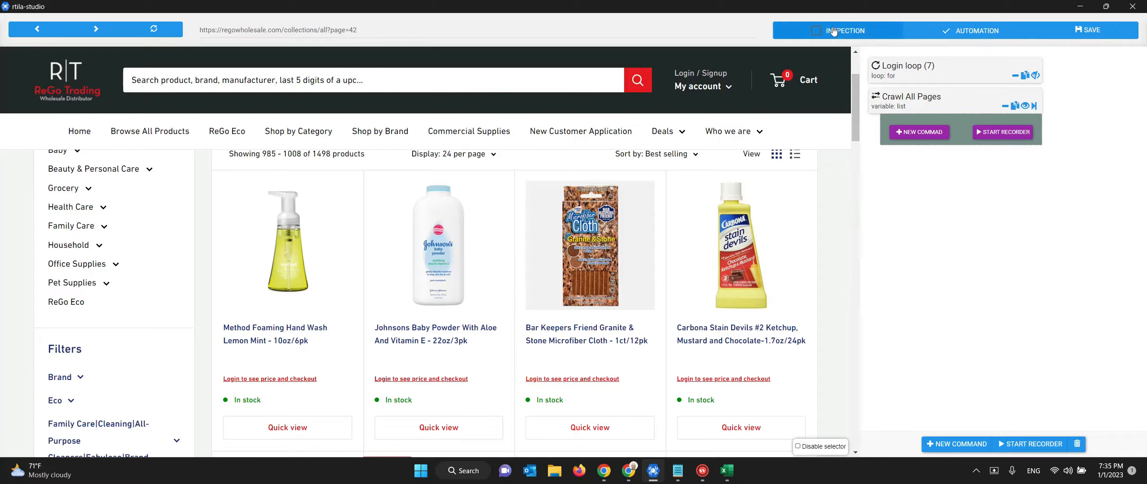
left_click(814, 32)
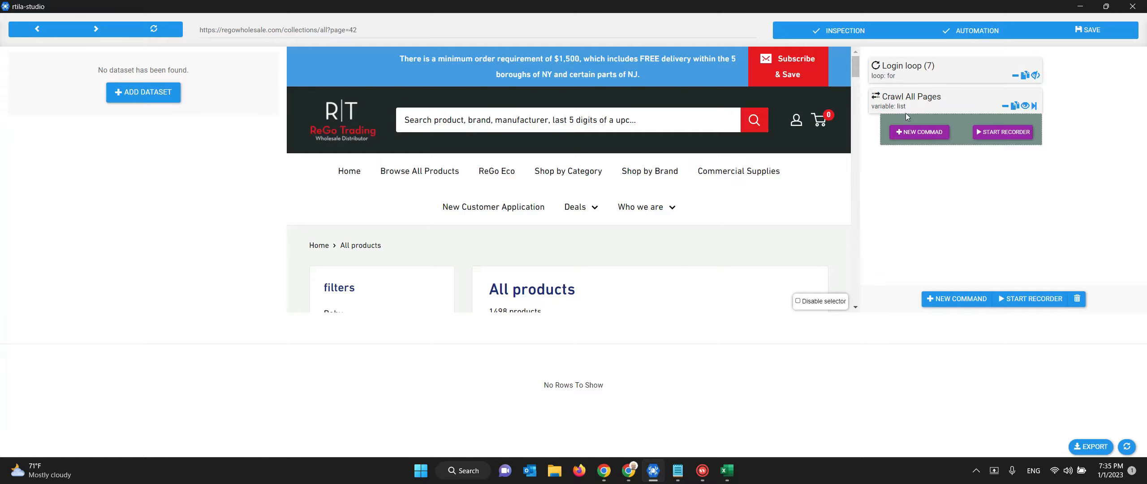
left_click(117, 99)
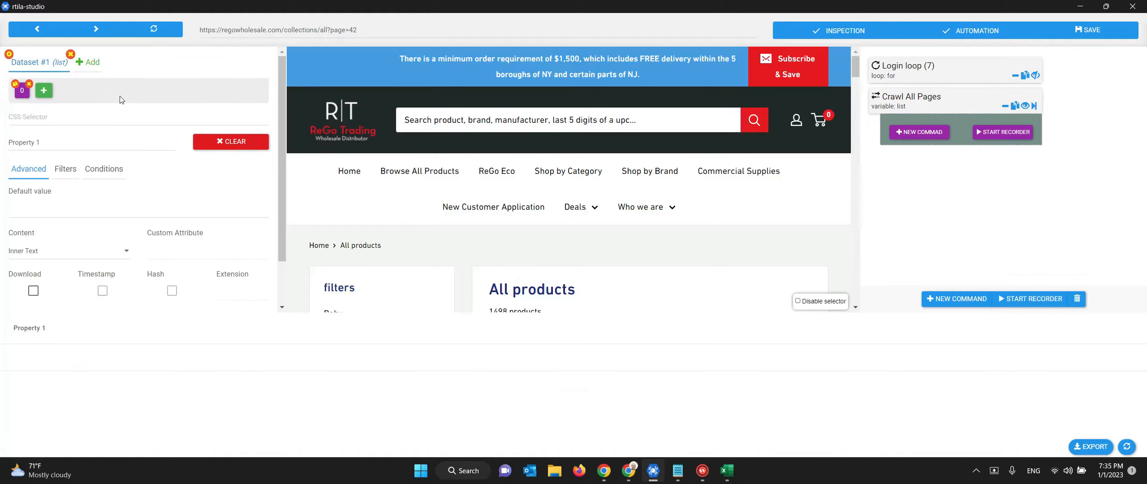
Name the first property of Dataset #1 "URL".
scroll(465, 200, "down", 5)
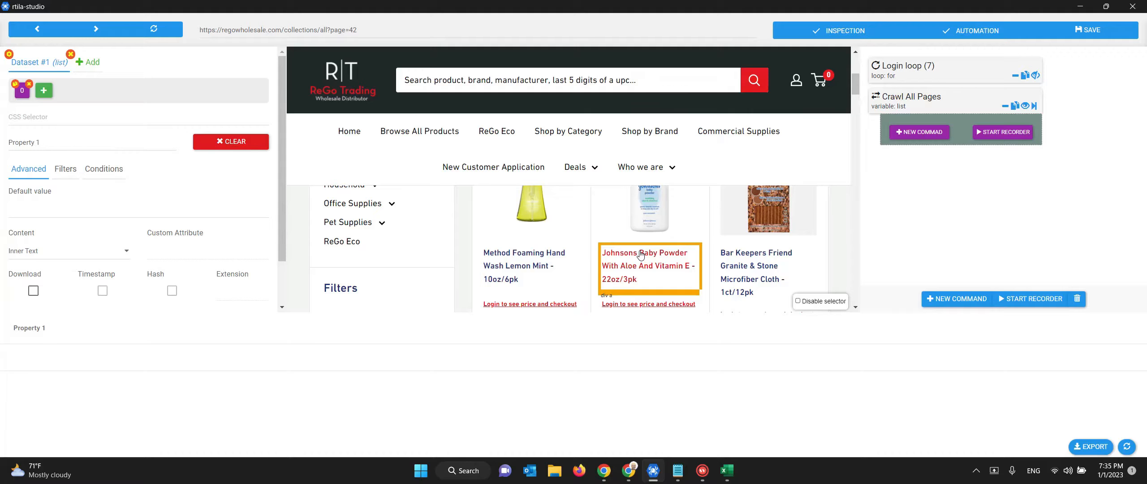
left_click(58, 116)
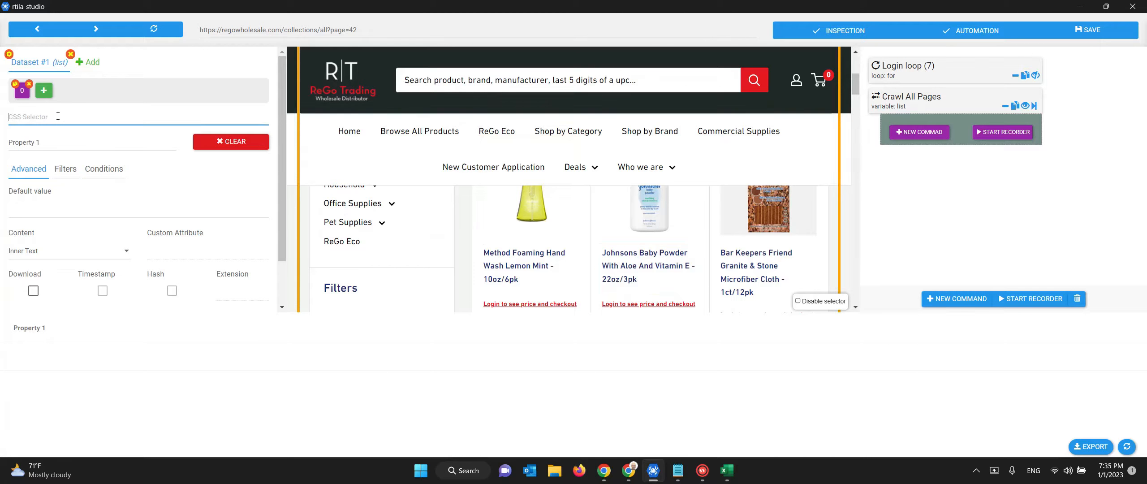
key("Tab")
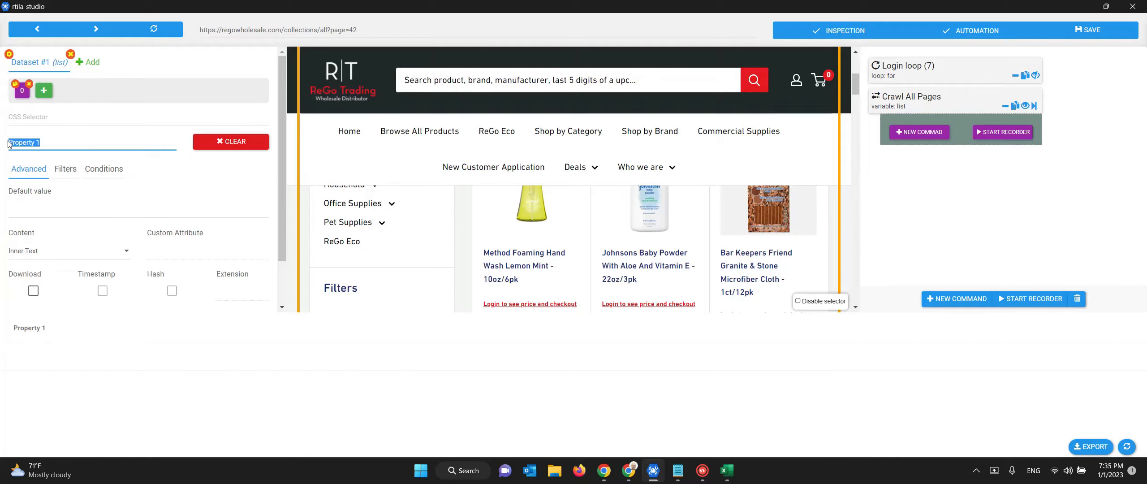
type("URL")
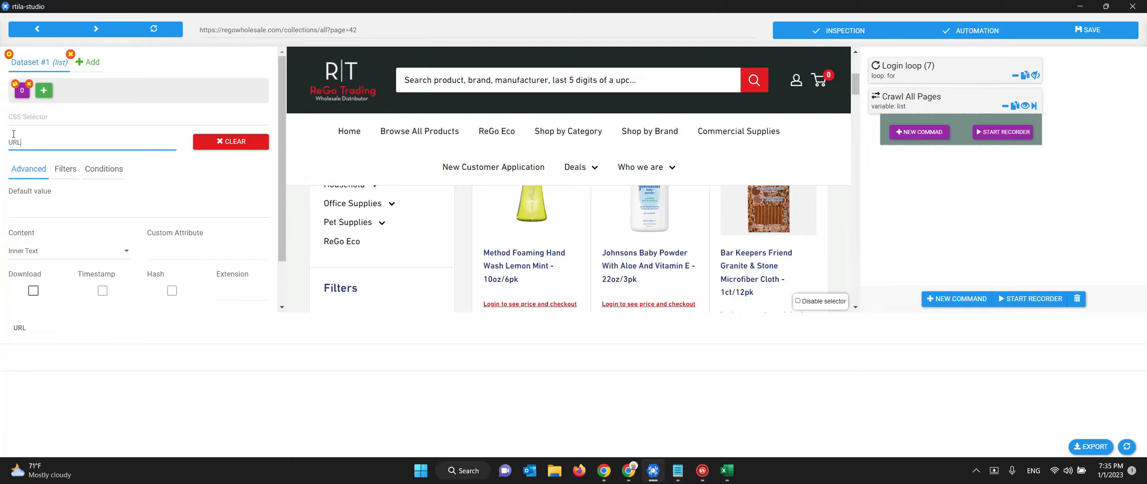
Pick the Method Foaming Hand Wash product title on the page as the URL property's CSS selector.
left_click(23, 120)
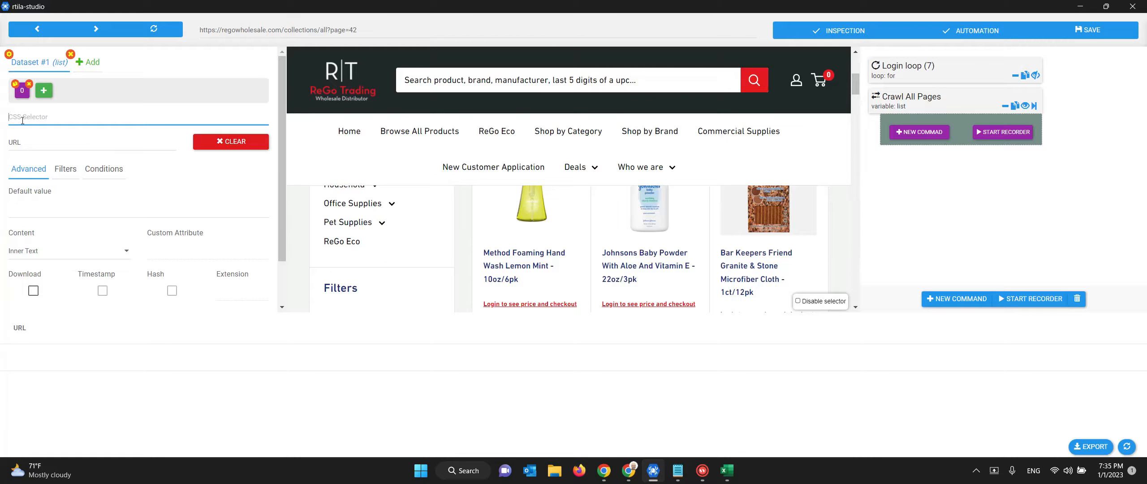
left_click(529, 256)
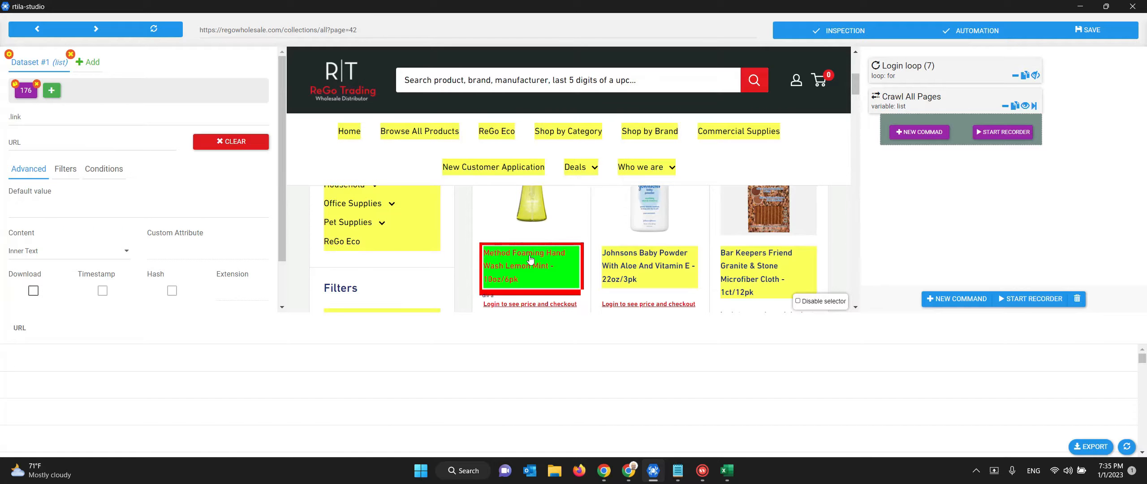
scroll(530, 258, "down", 1)
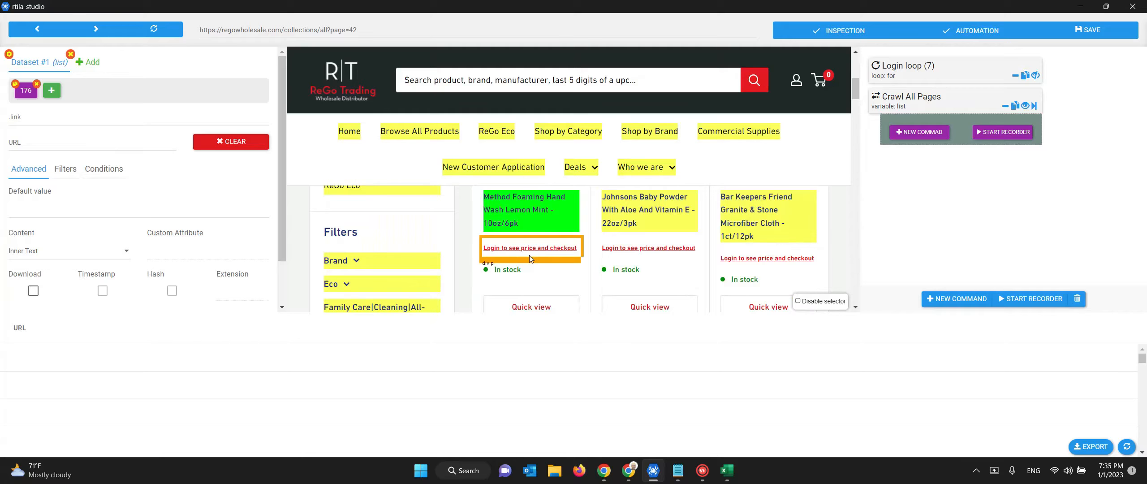
scroll(530, 258, "up", 1)
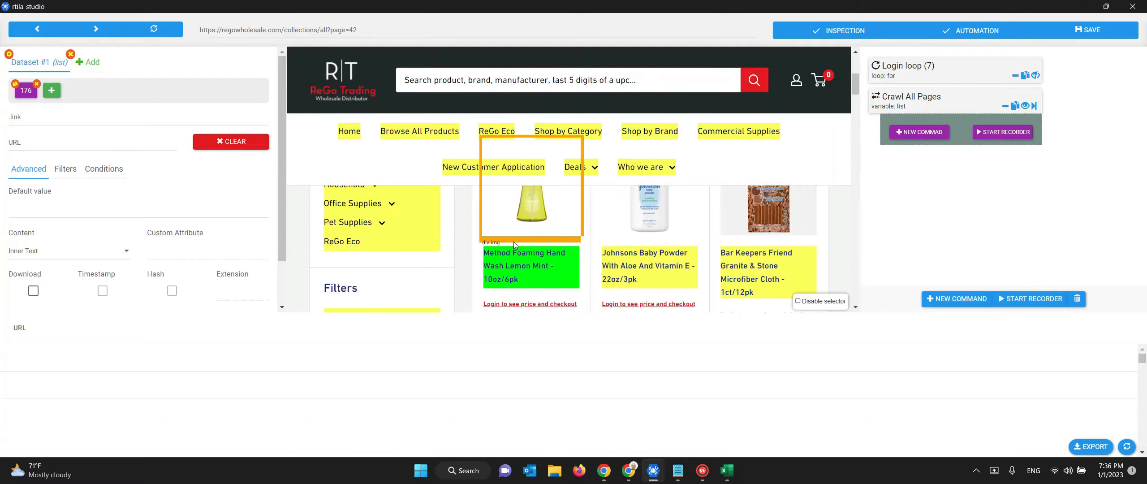
Exclude the Browse All Products, Pet Supplies and Brand elements from the URL selector so only product titles are matched.
left_click(419, 131)
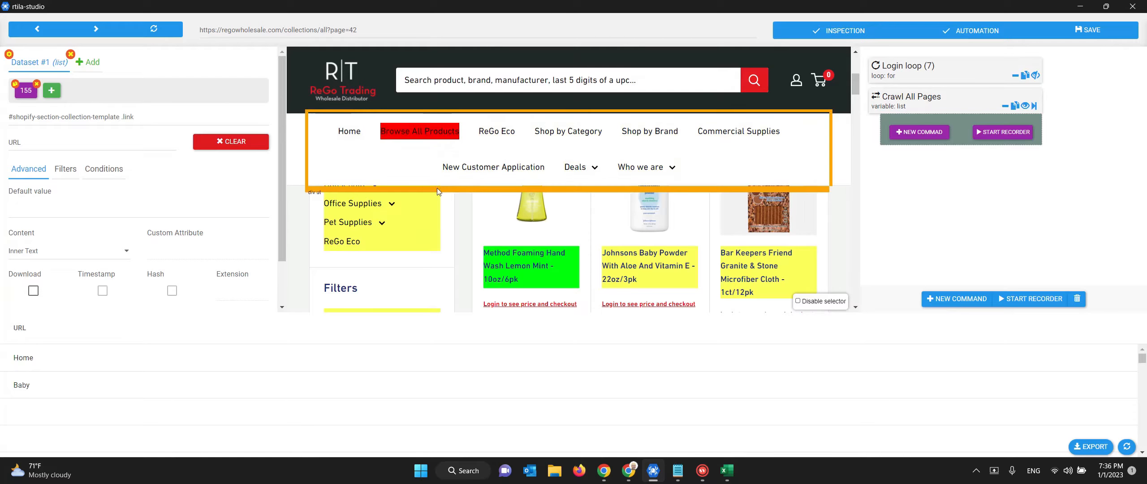
left_click(427, 223)
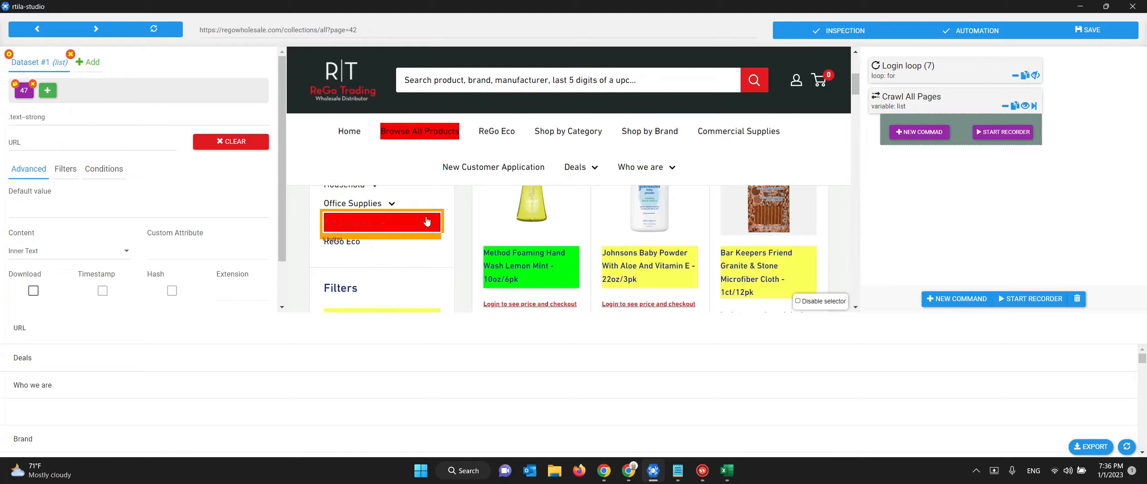
scroll(529, 224, "up", 4)
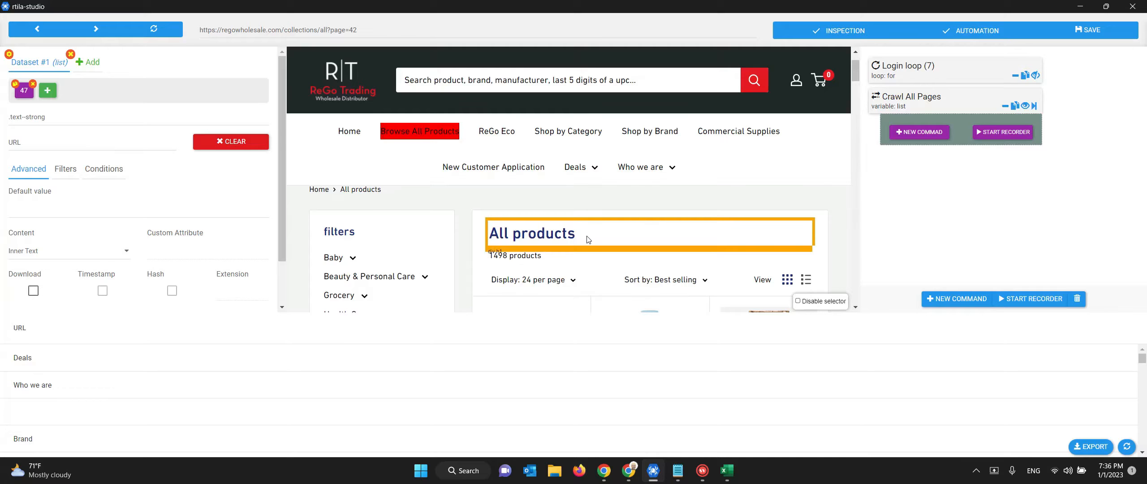
scroll(497, 233, "down", 4)
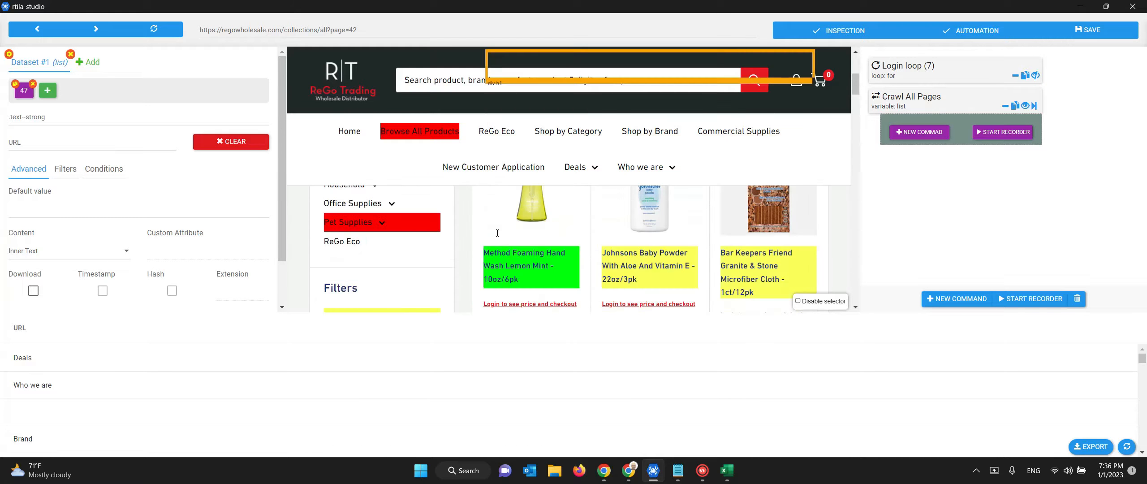
scroll(497, 233, "down", 3)
left_click(351, 205)
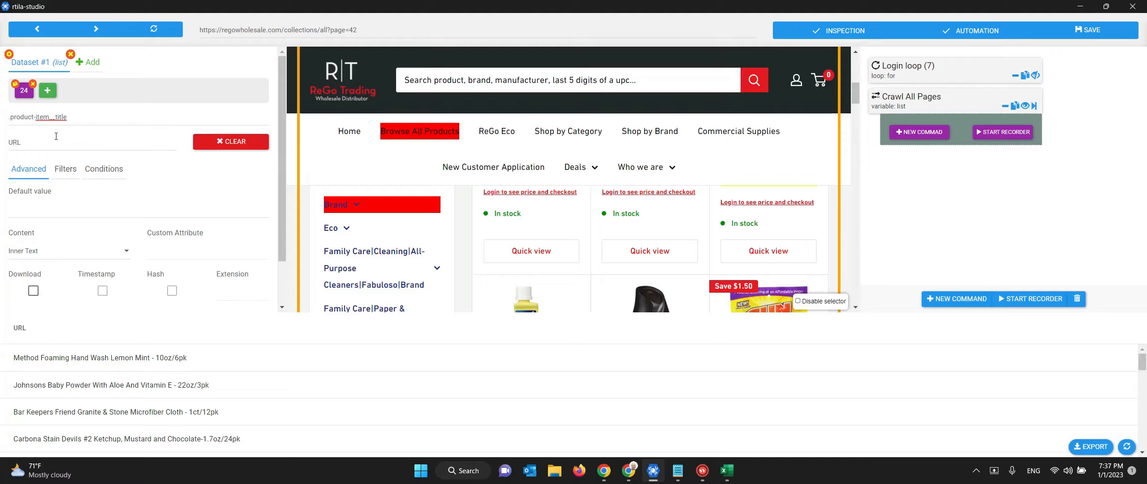
Examine the highlighted product titles on the page, the CSS selector and the extracted rows in the results preview.
scroll(547, 251, "down", 3)
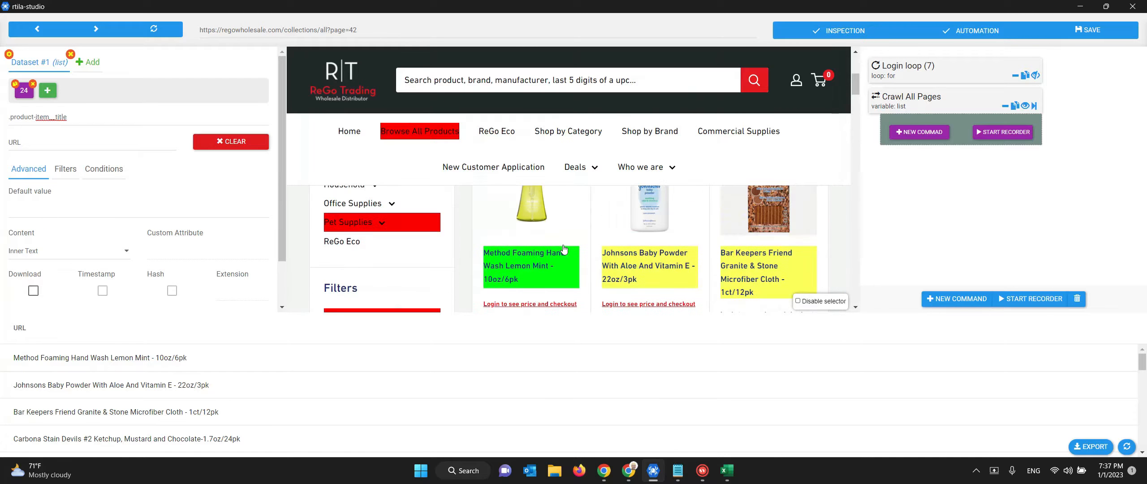
scroll(564, 249, "up", 1)
scroll(564, 249, "up", 2)
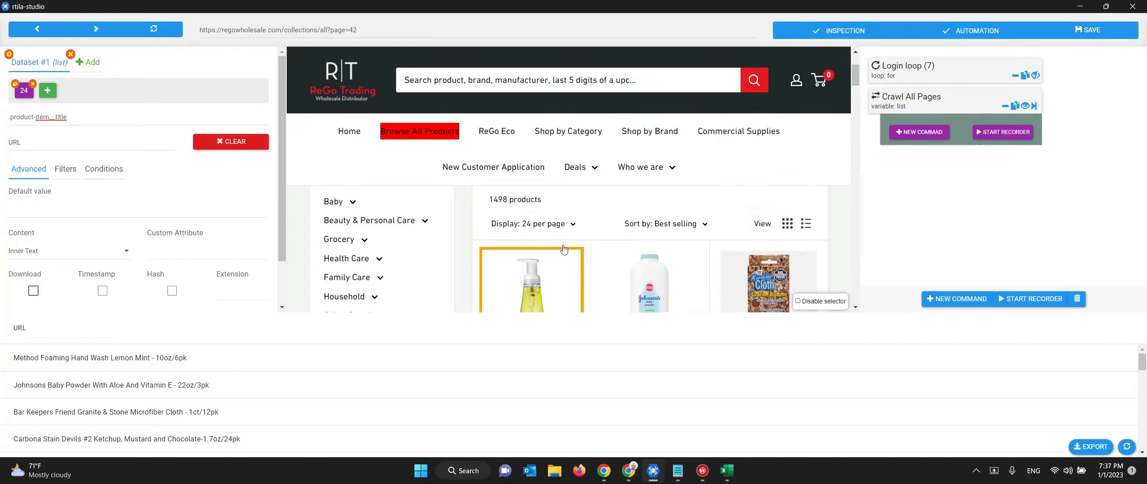
scroll(564, 249, "down", 2)
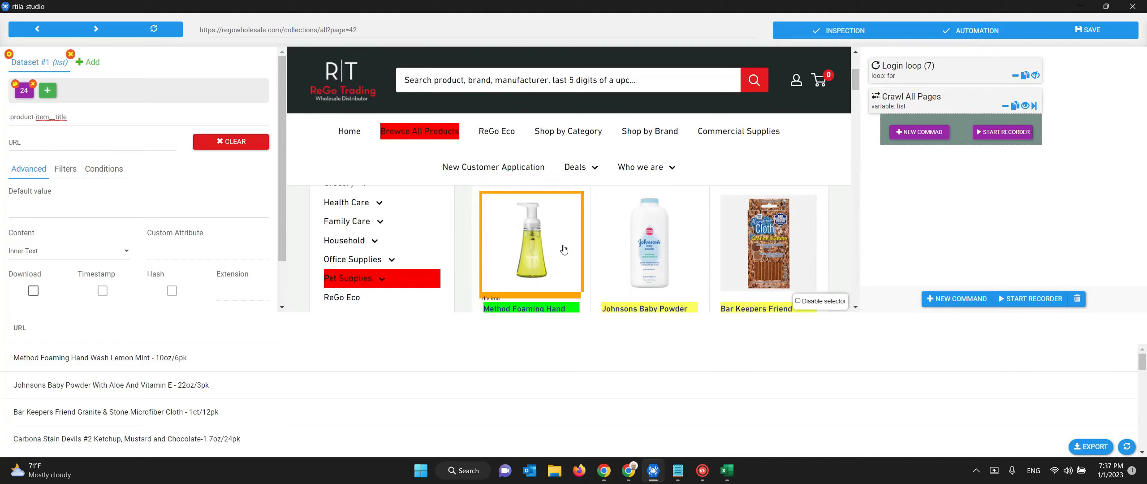
scroll(564, 249, "down", 1)
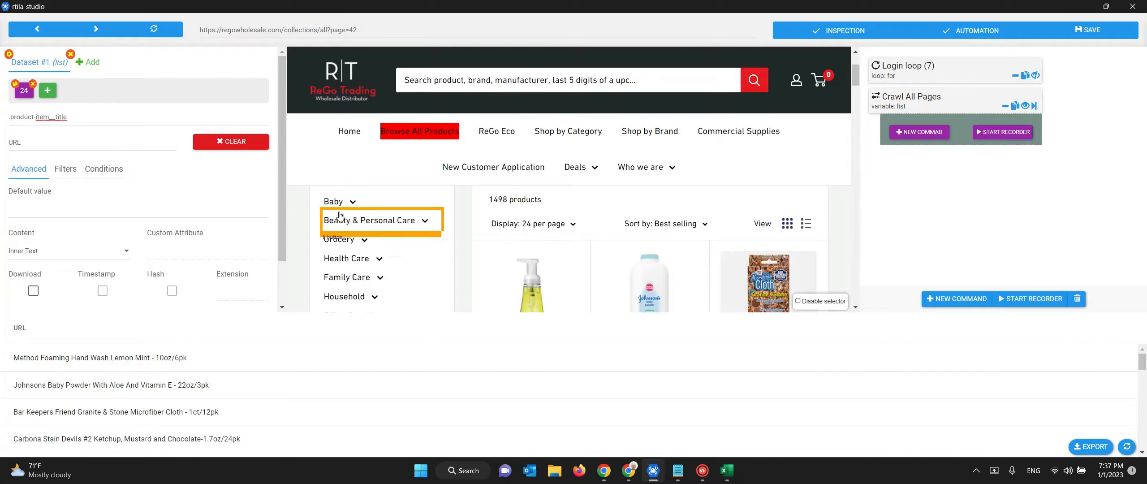
left_click_drag(70, 117, 1, 122)
left_click(21, 118)
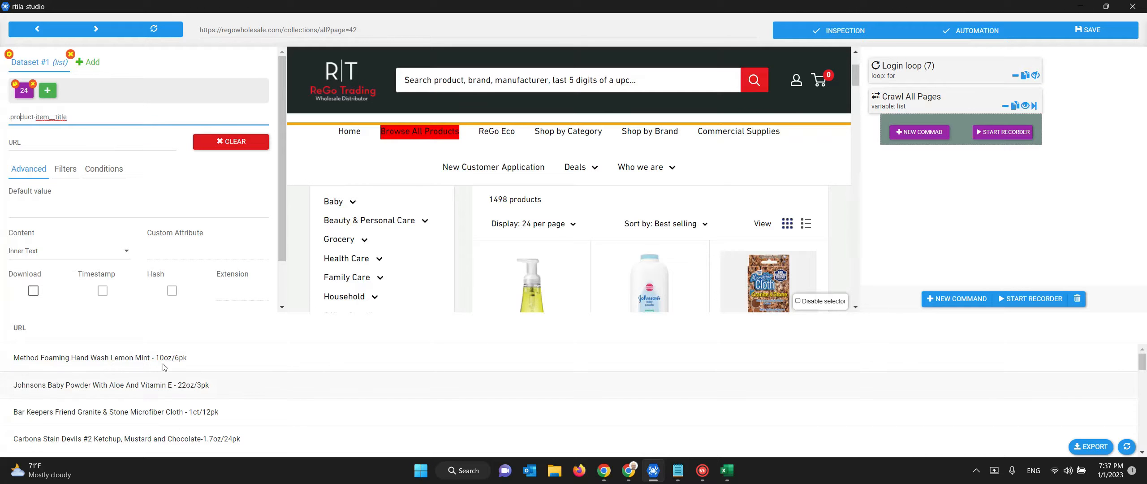
scroll(172, 388, "down", 8)
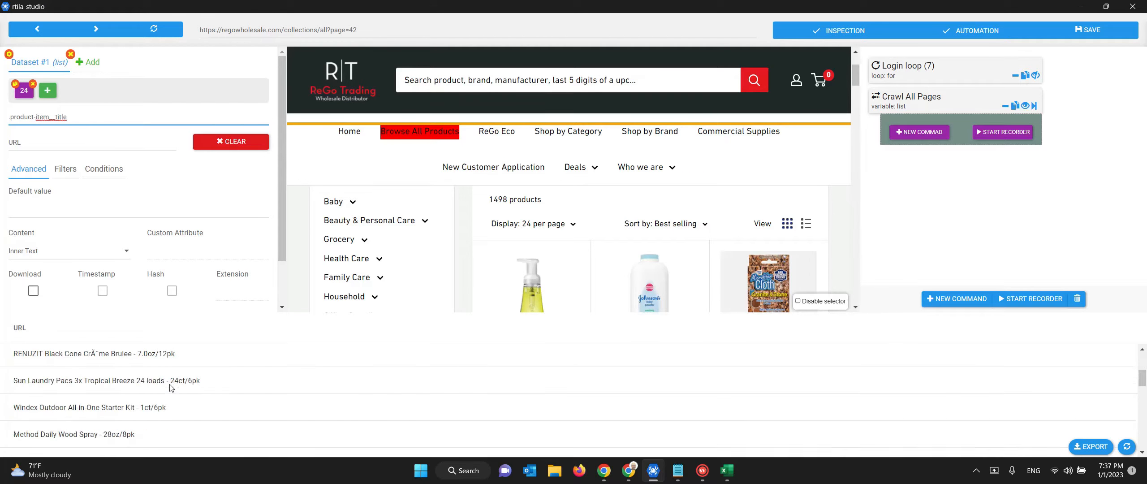
scroll(171, 388, "up", 8)
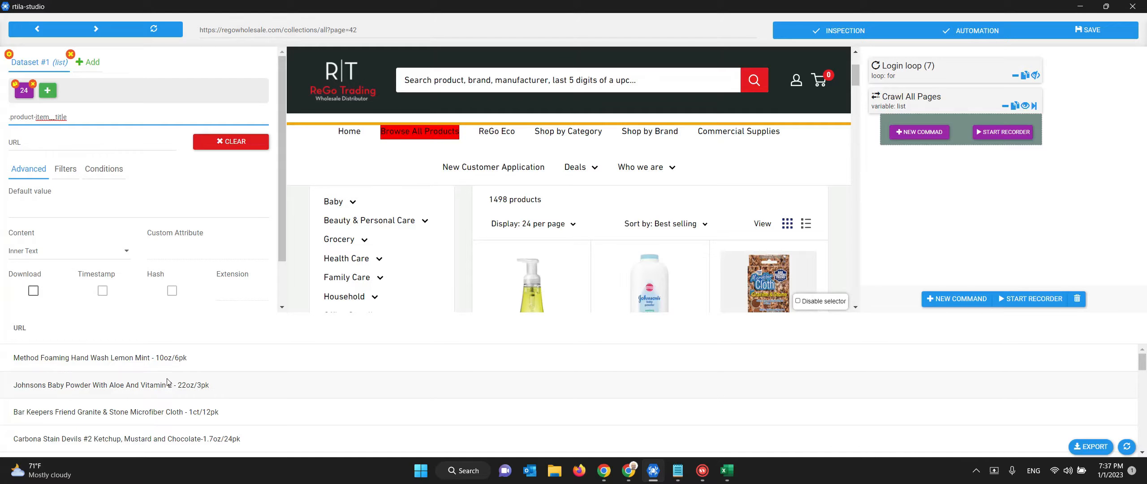
Set the URL property's content to Link (href), check the site's base address and save the project.
left_click(59, 254)
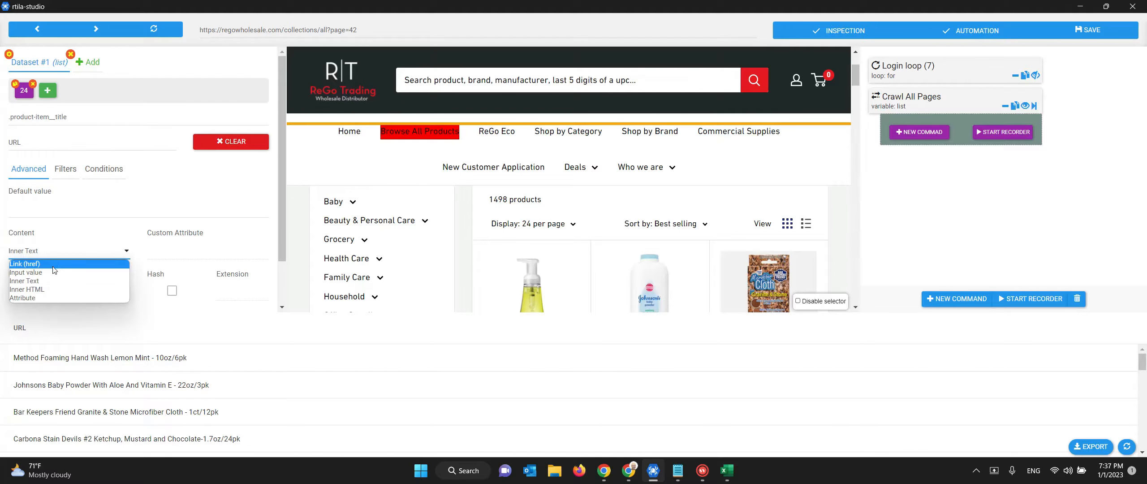
left_click(53, 263)
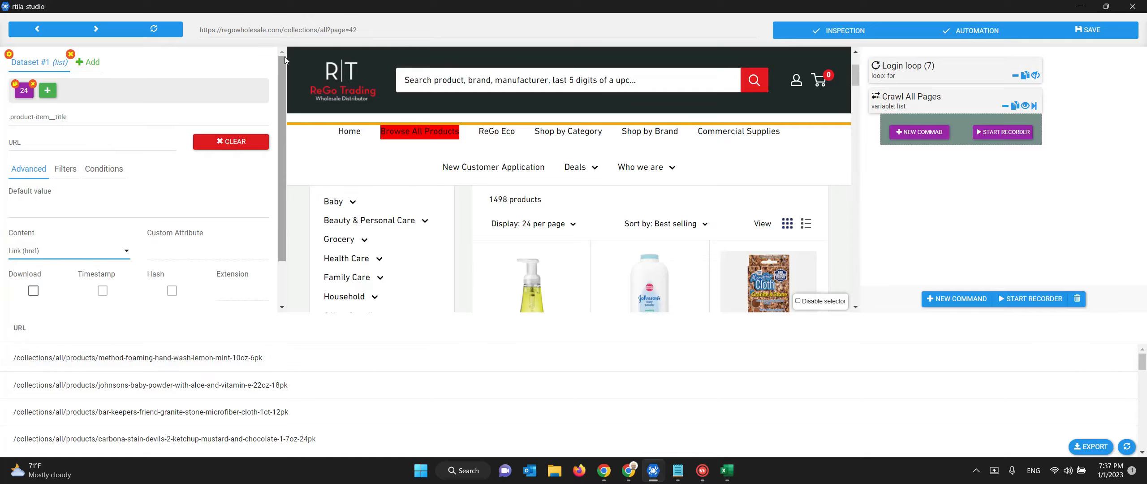
left_click(277, 30)
left_click_drag(276, 30, 139, 30)
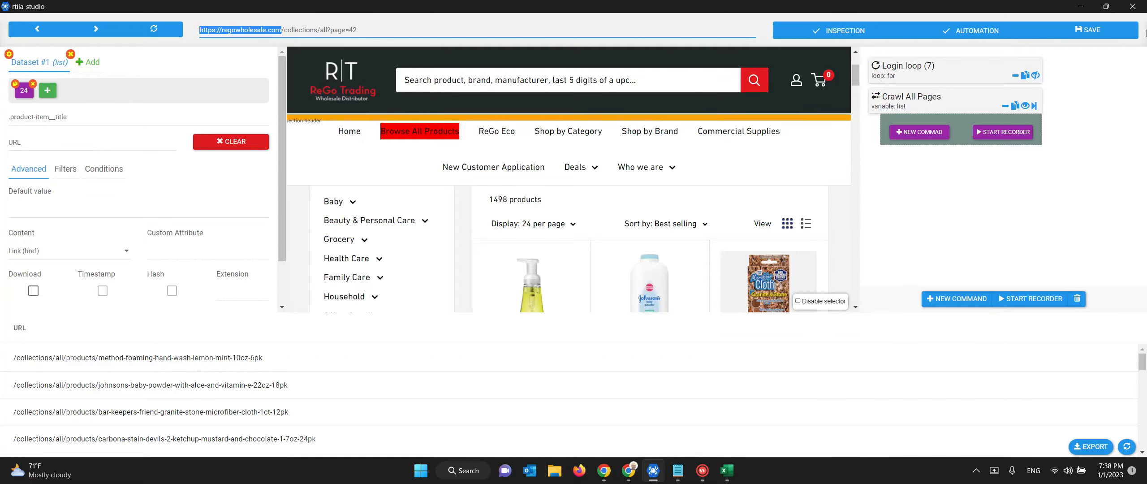
key("ctrl+s")
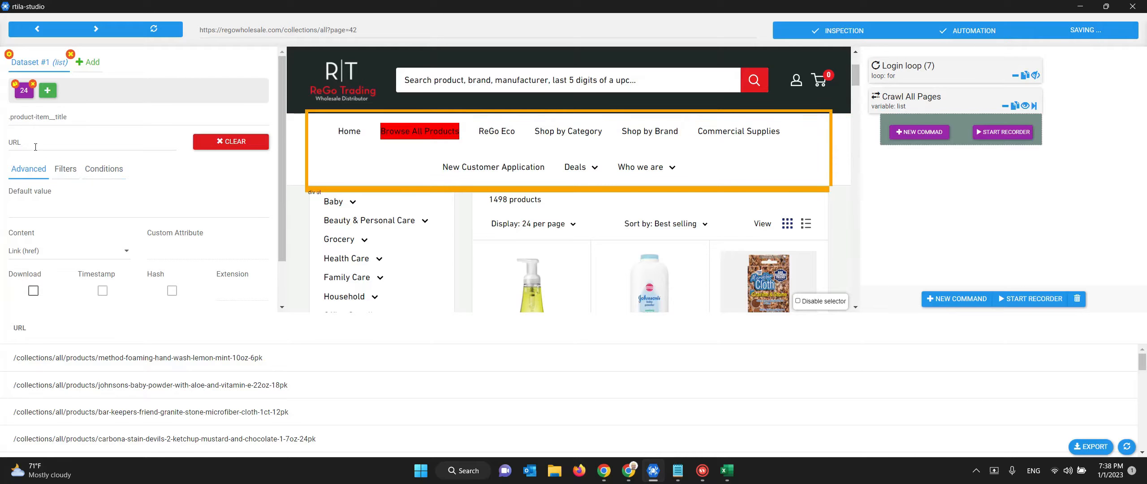
Review the URL values in Crawl All Pages and add an Extract results action for all datasets inside it.
left_click(920, 103)
scroll(977, 212, "down", 1)
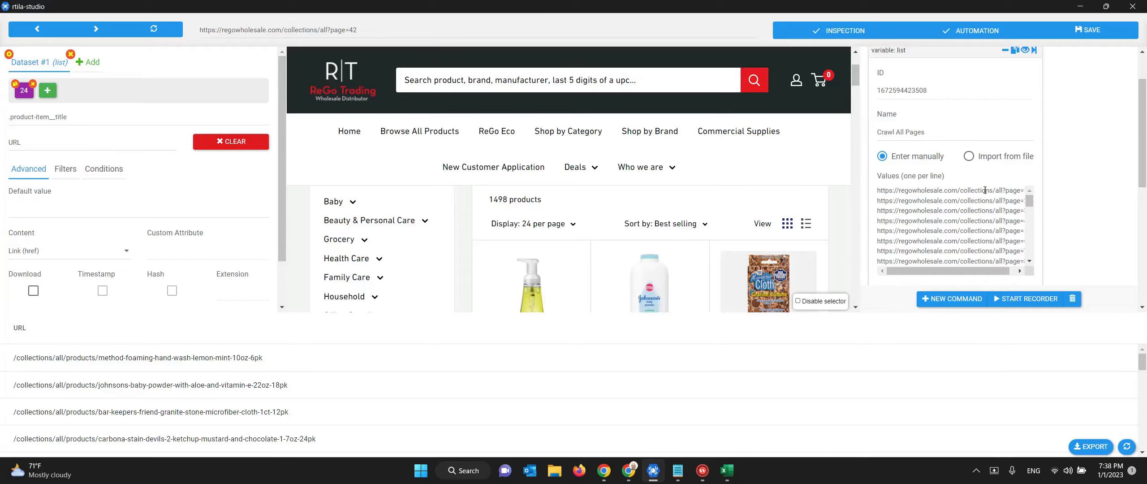
left_click_drag(985, 192, 984, 283)
scroll(916, 92, "up", 1)
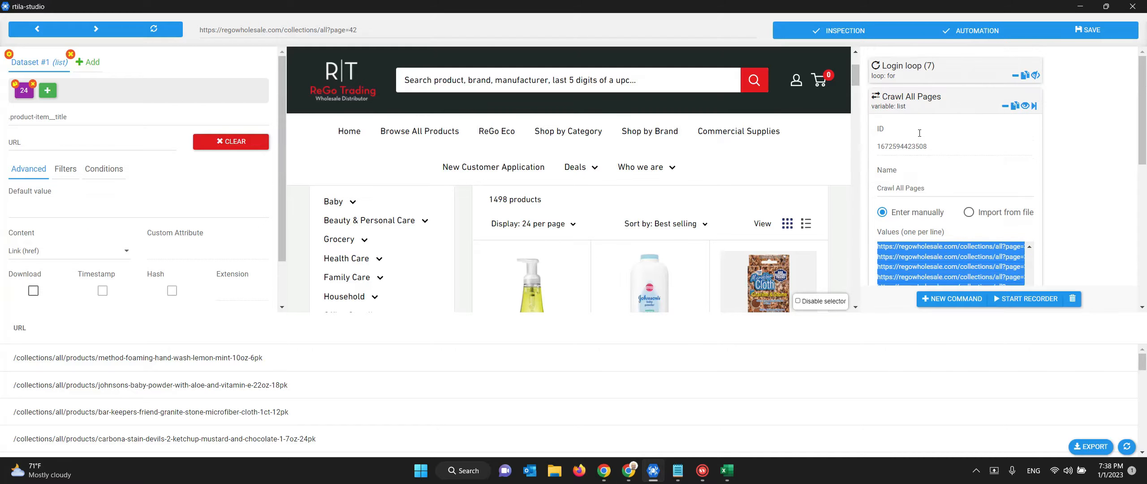
left_click(915, 100)
left_click(921, 137)
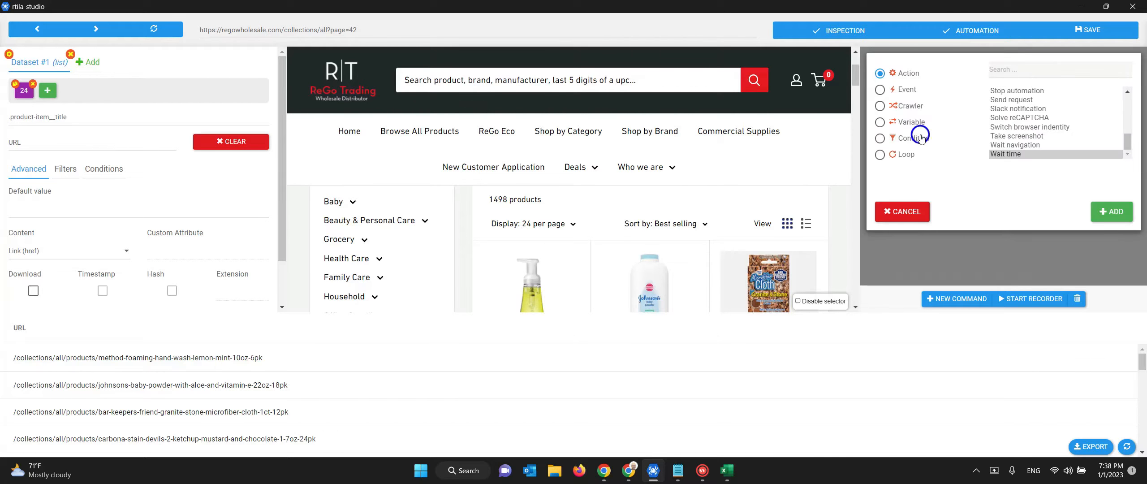
left_click(1005, 74)
type("extra")
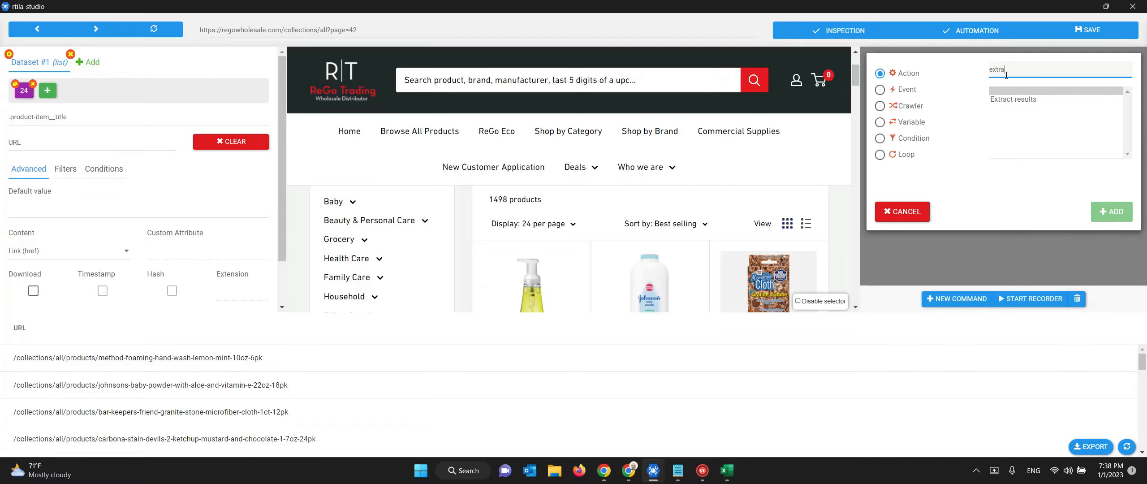
left_click(1014, 99)
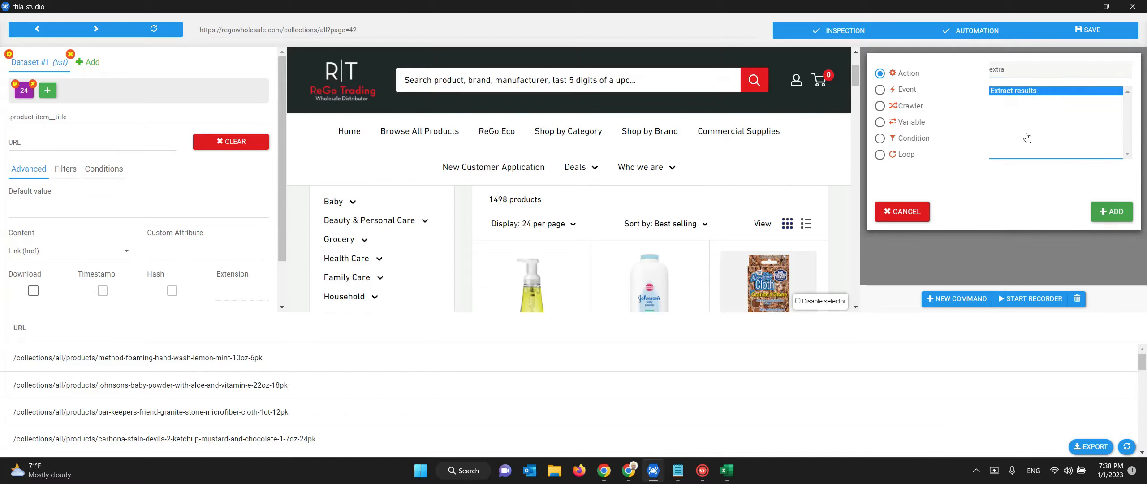
left_click(1103, 212)
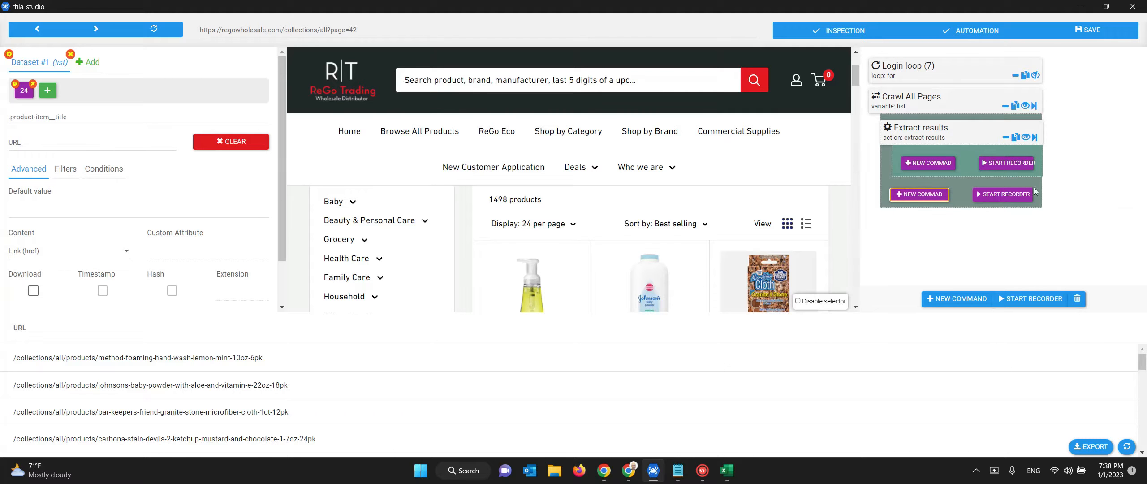
left_click(940, 135)
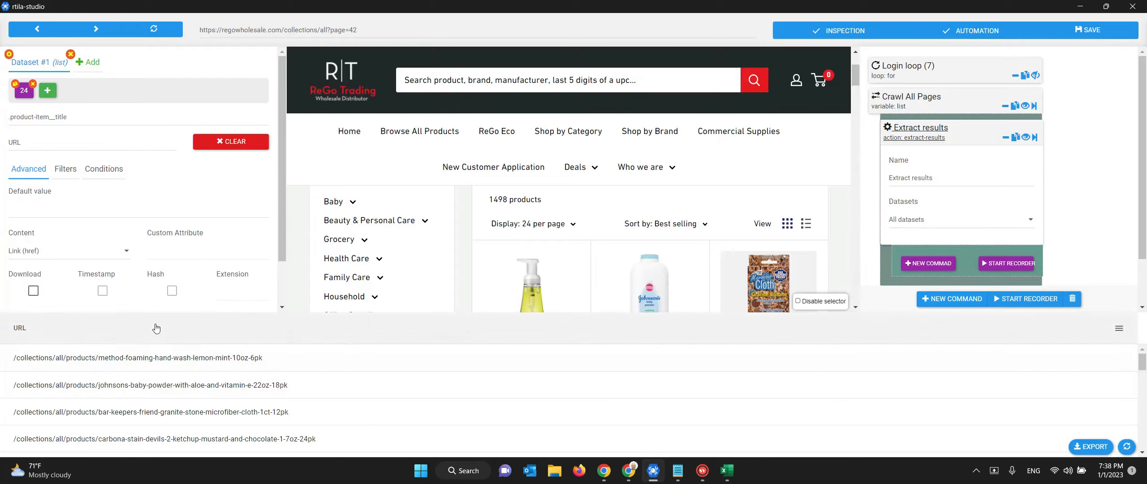
left_click(931, 131)
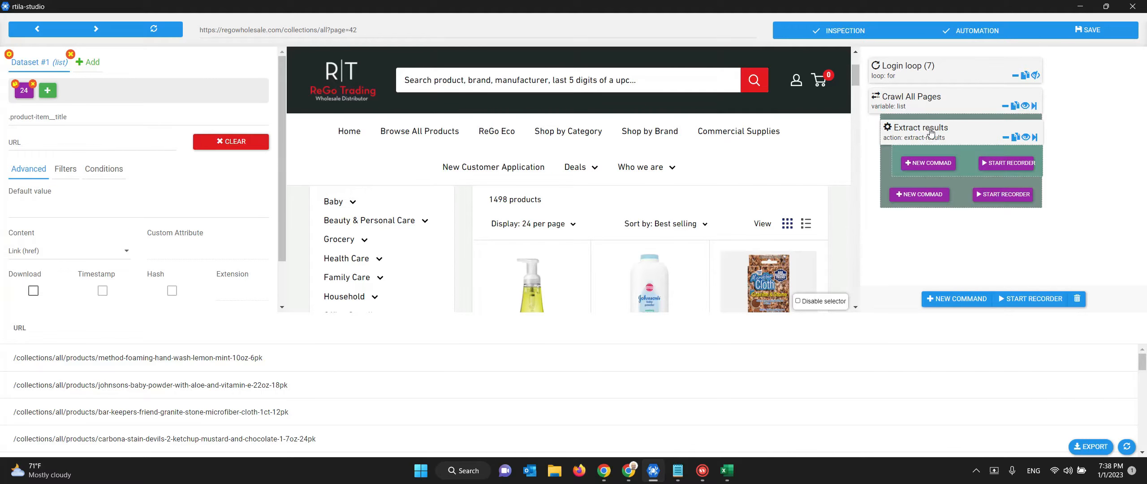
Add a Wait time action inside Crawl All Pages and place it before Extract results.
left_click(921, 192)
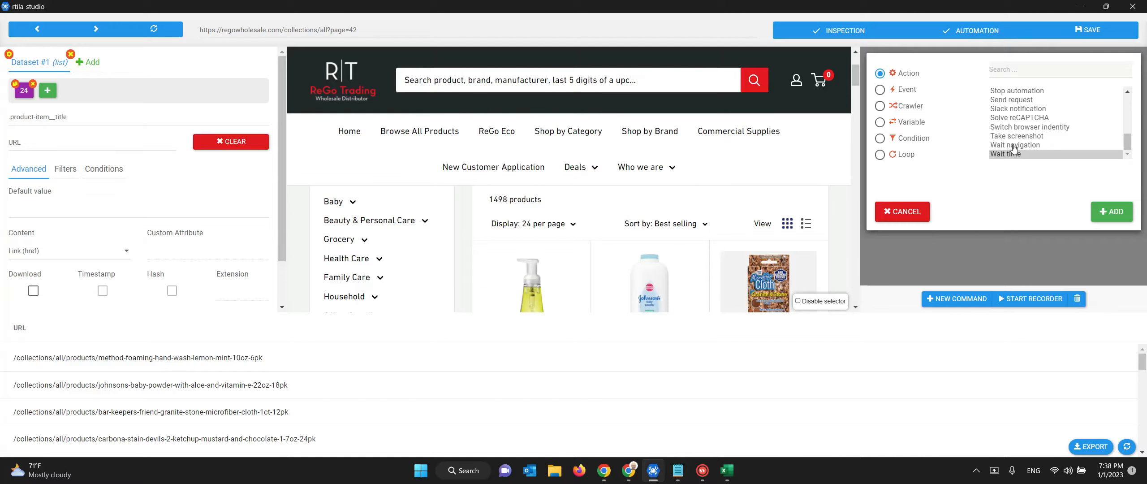
left_click(1112, 211)
left_click_drag(918, 242, 921, 134)
Set both the minimum and maximum wait time of the Wait time action to 5.
left_click(921, 131)
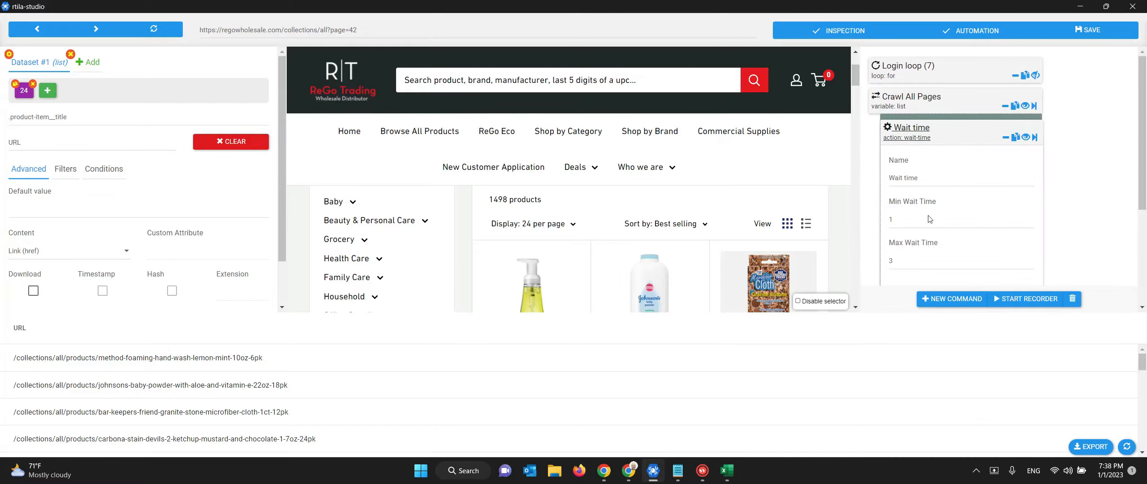
left_click(881, 218)
type("5")
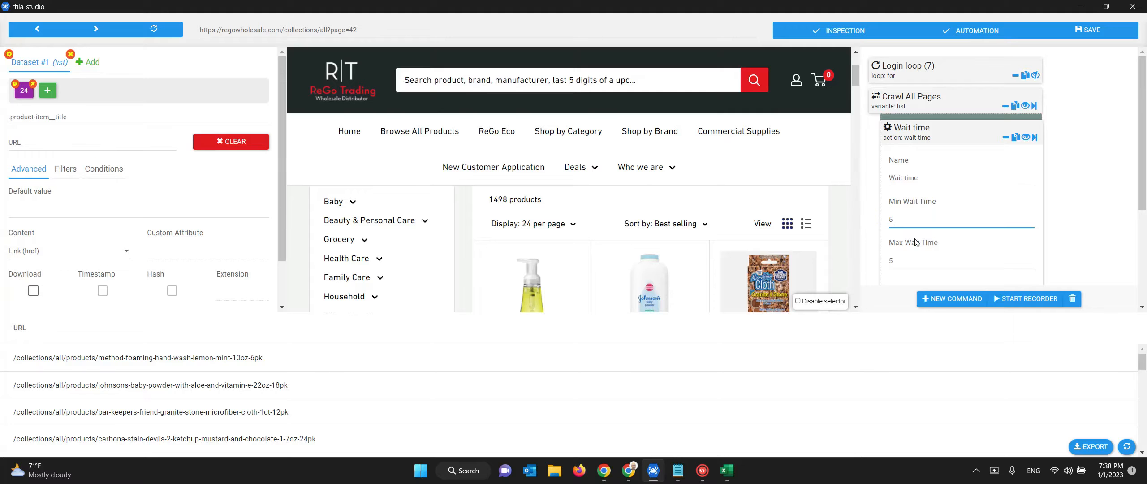
left_click_drag(902, 257, 889, 257)
left_click(919, 136)
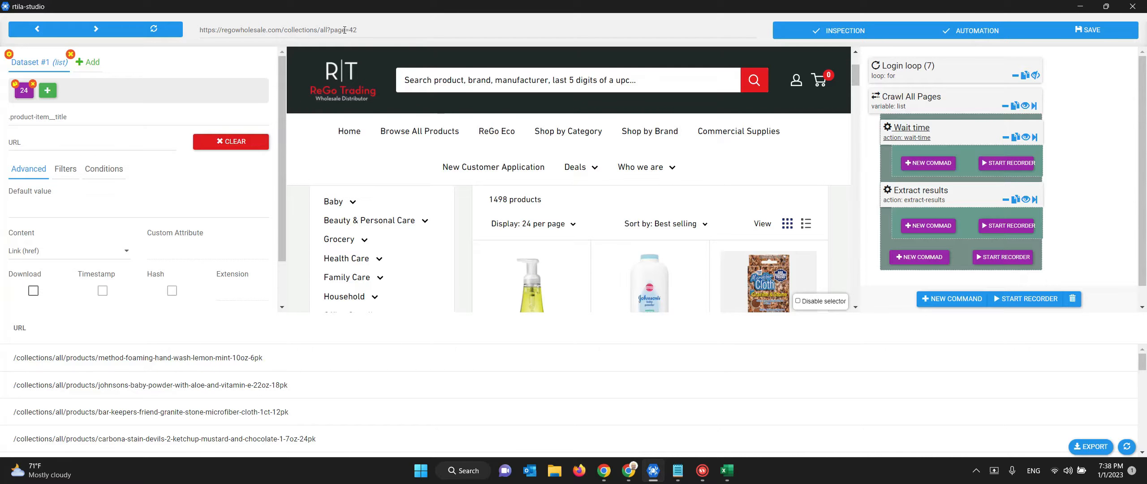
left_click_drag(348, 30, 367, 31)
type("1")
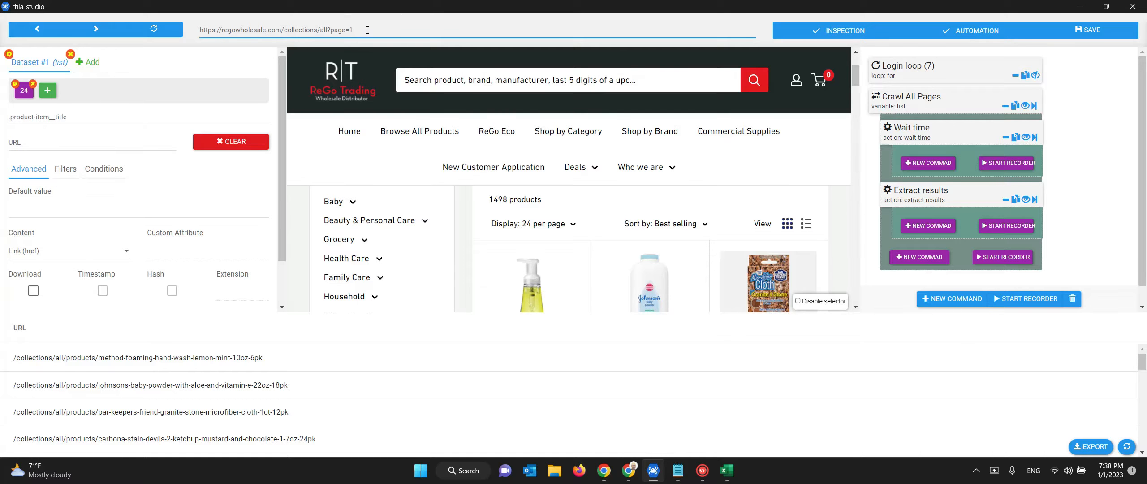
key("Return")
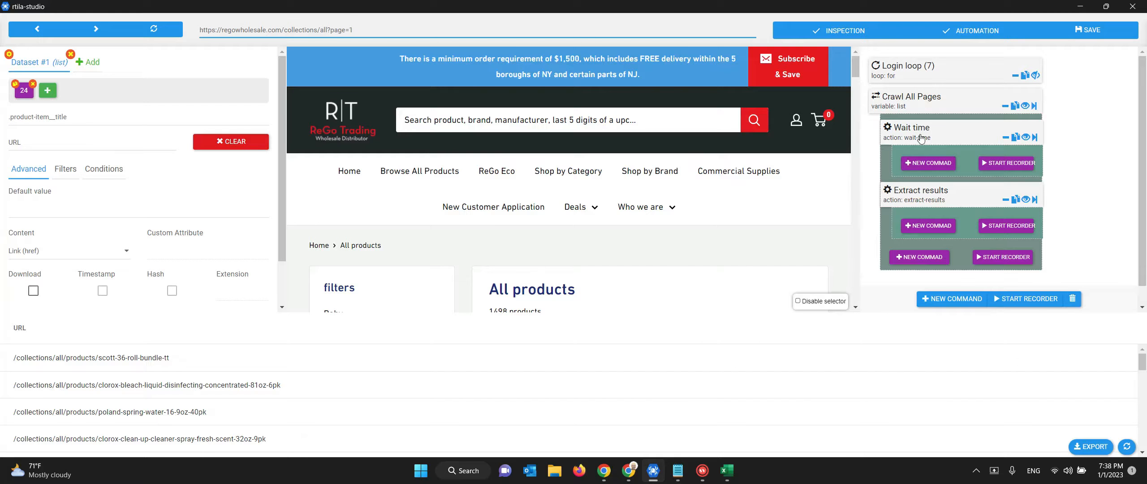
scroll(738, 193, "down", 5)
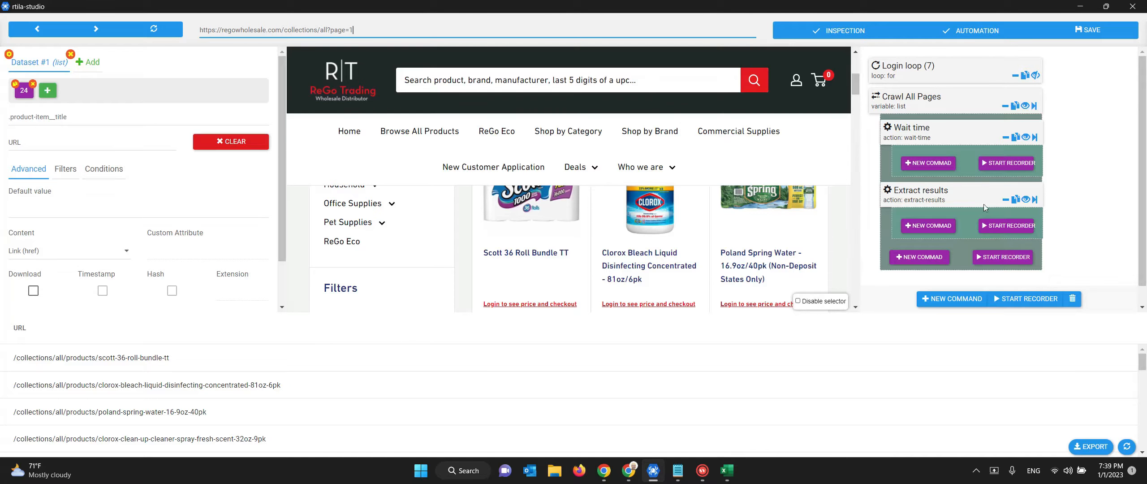
left_click(1095, 34)
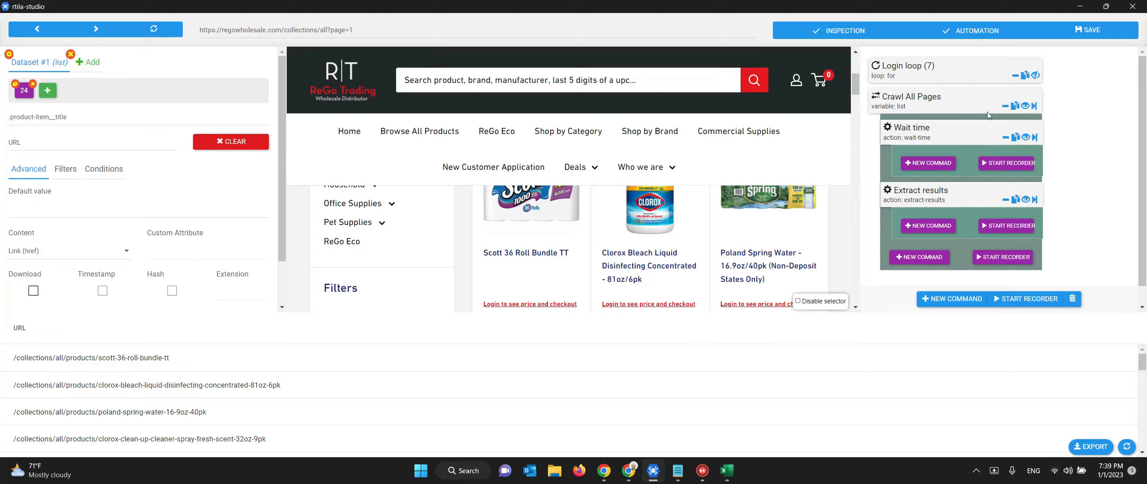
left_click(1082, 36)
Review the list of page URLs in the Crawl All Pages values from last to first.
left_click(904, 100)
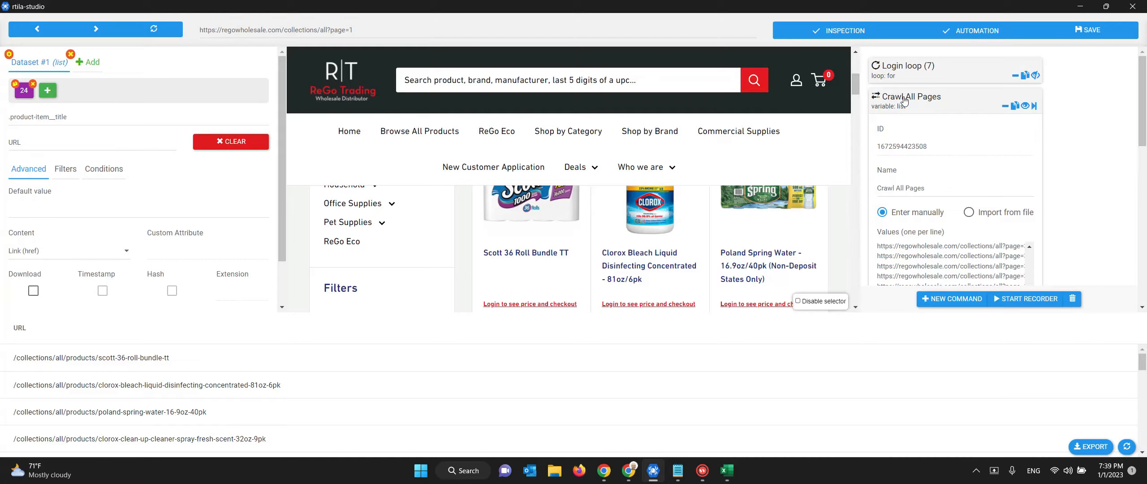
scroll(980, 183, "down", 1)
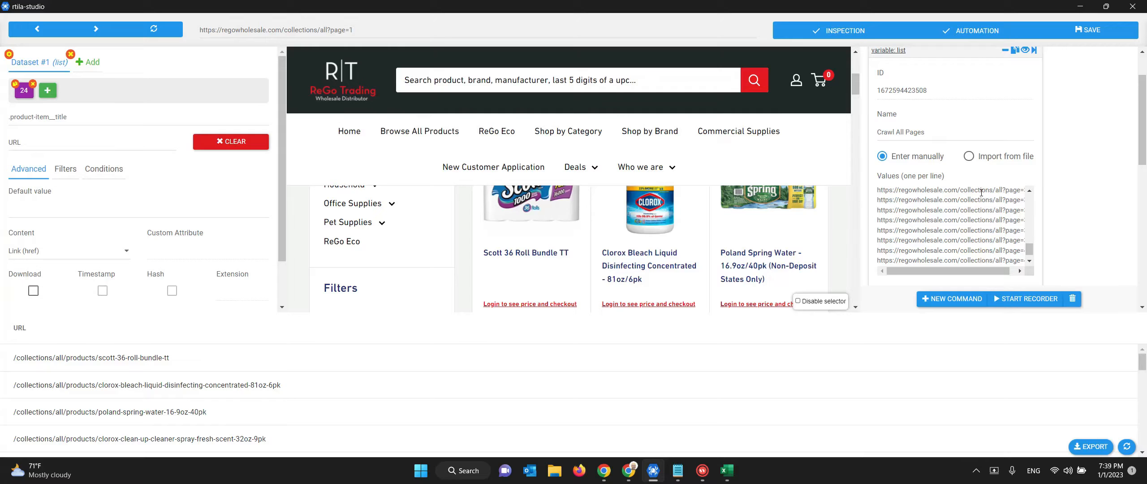
left_click_drag(968, 190, 1022, 259)
left_click(1031, 191)
left_click(967, 221)
scroll(971, 200, "up", 5)
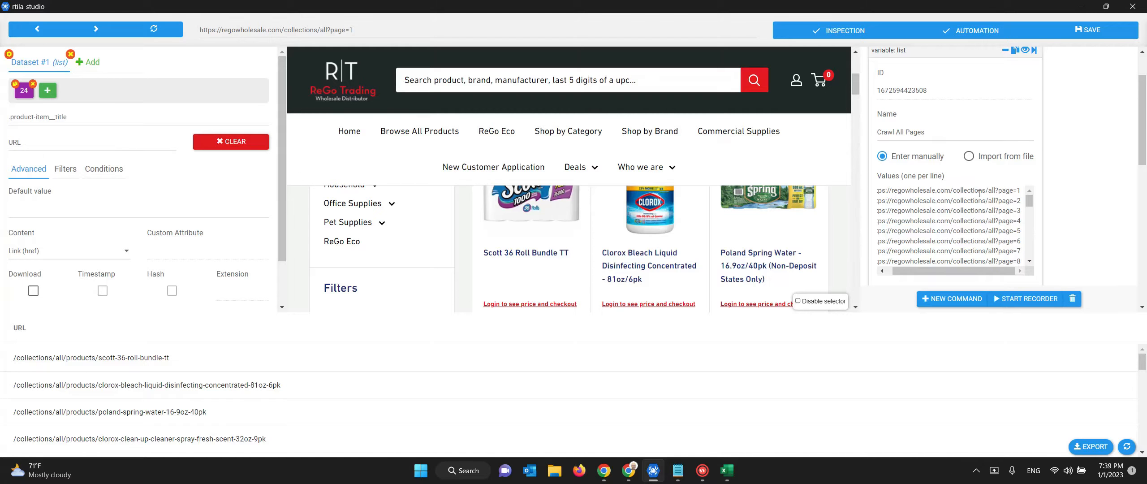
scroll(976, 192, "up", 2)
left_click(909, 97)
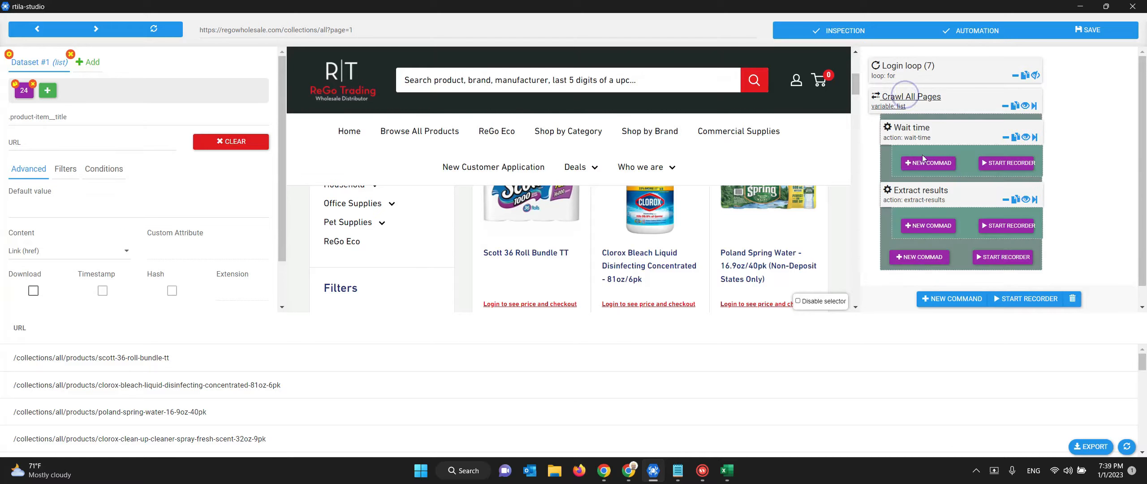
left_click(946, 299)
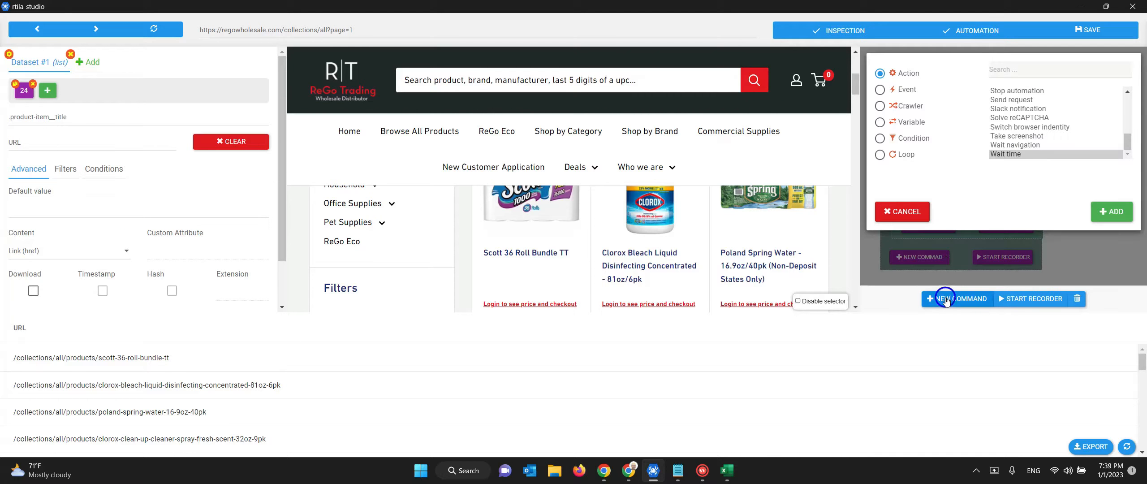
left_click(902, 123)
left_click(1011, 128)
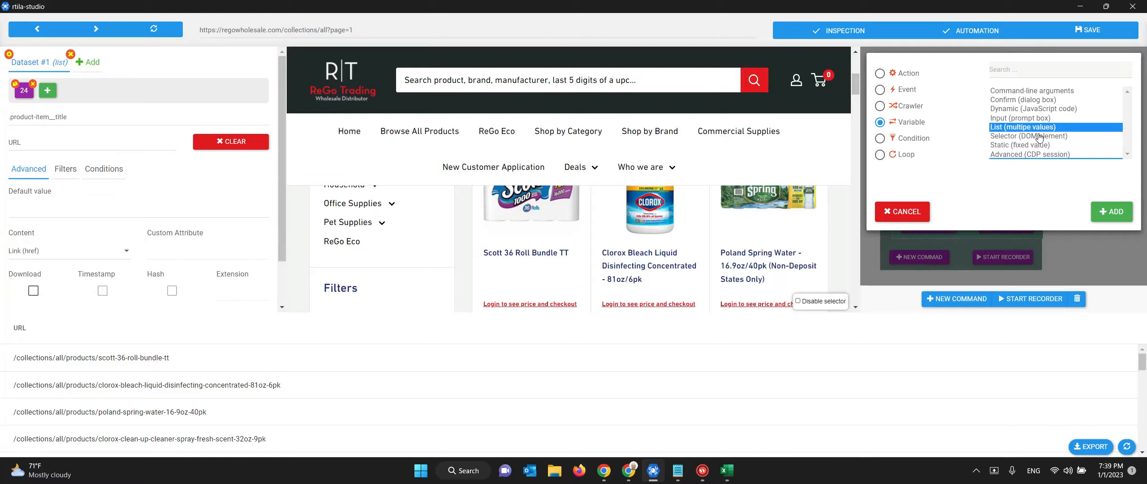
left_click(913, 220)
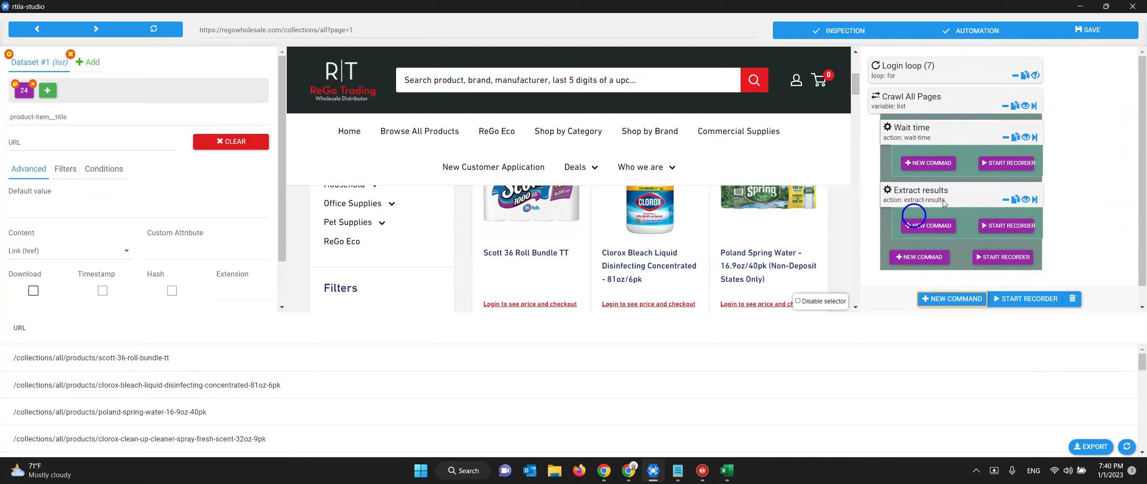
Save the project, close its editor and run the first regowholesale.com project in the project list.
left_click(1091, 30)
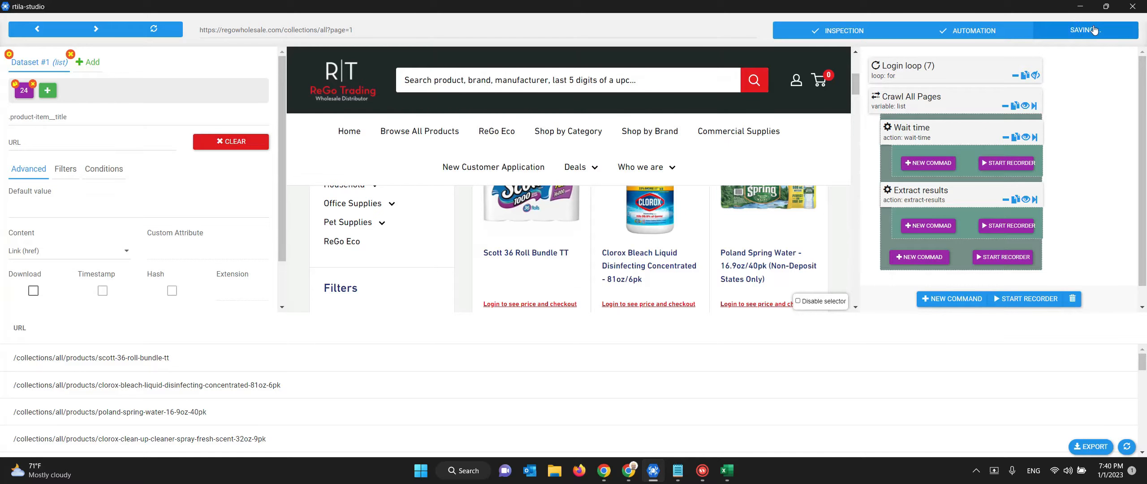
left_click(1132, 6)
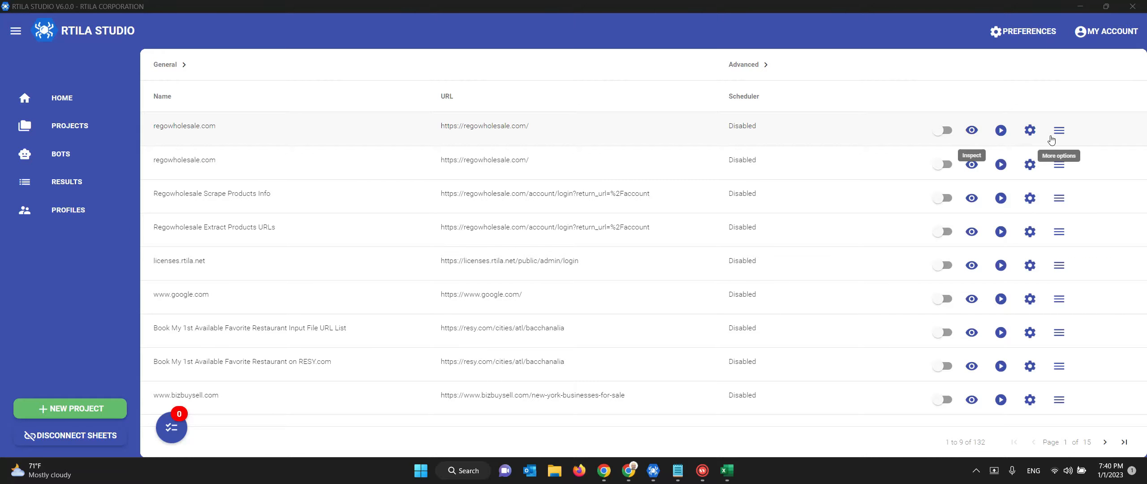
left_click(1000, 130)
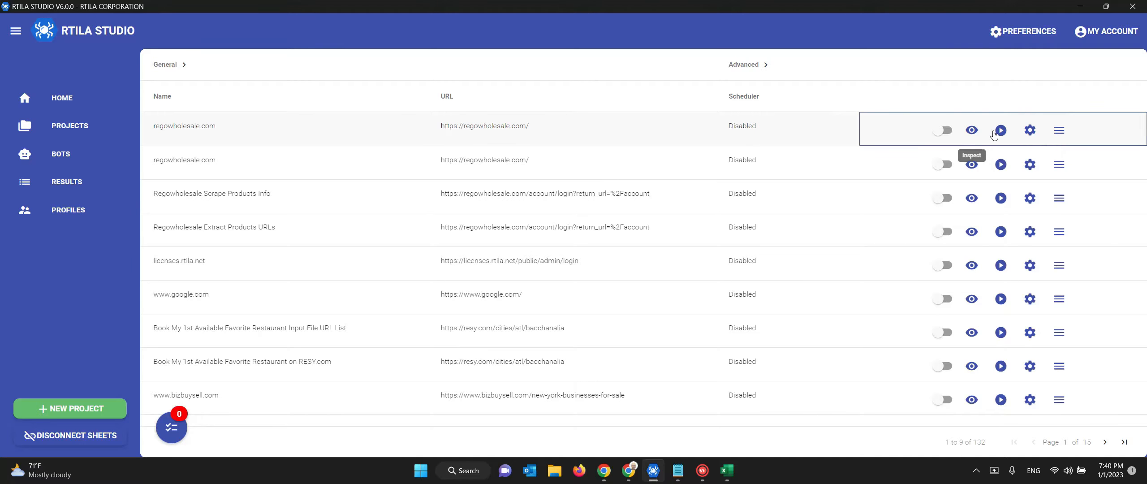
left_click(1027, 134)
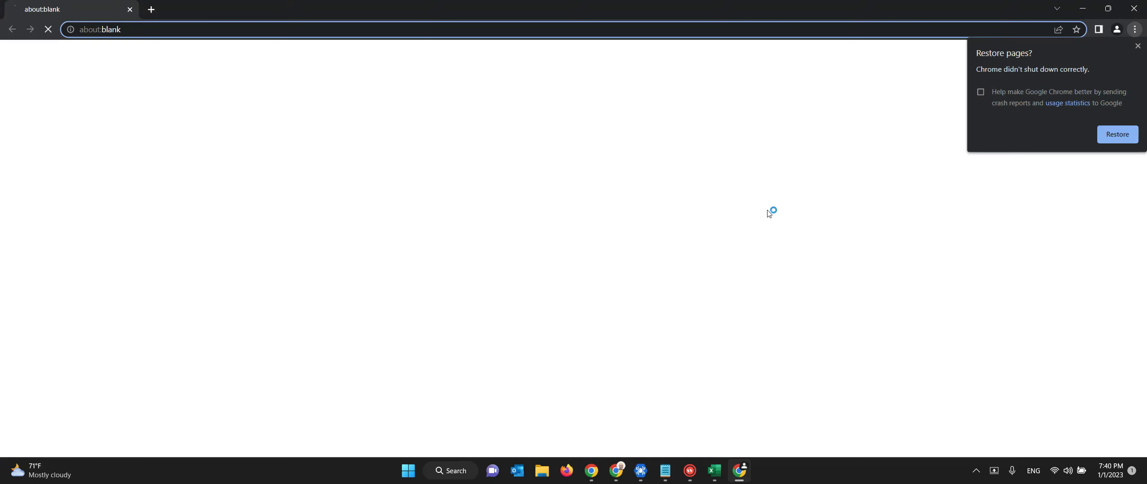
Dismiss the restore-pages prompt and decline saving the login password in the automation browser.
left_click(1136, 47)
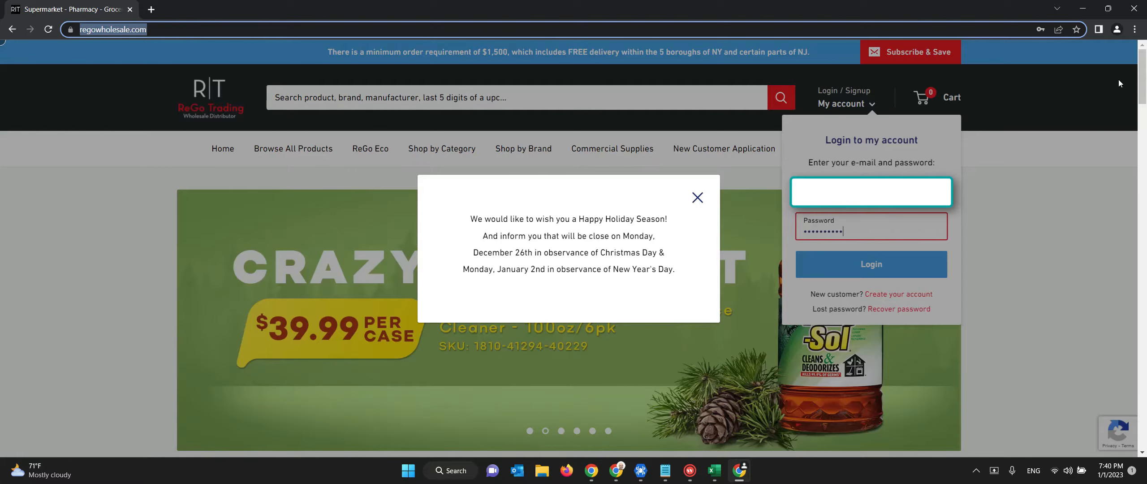
key("Return")
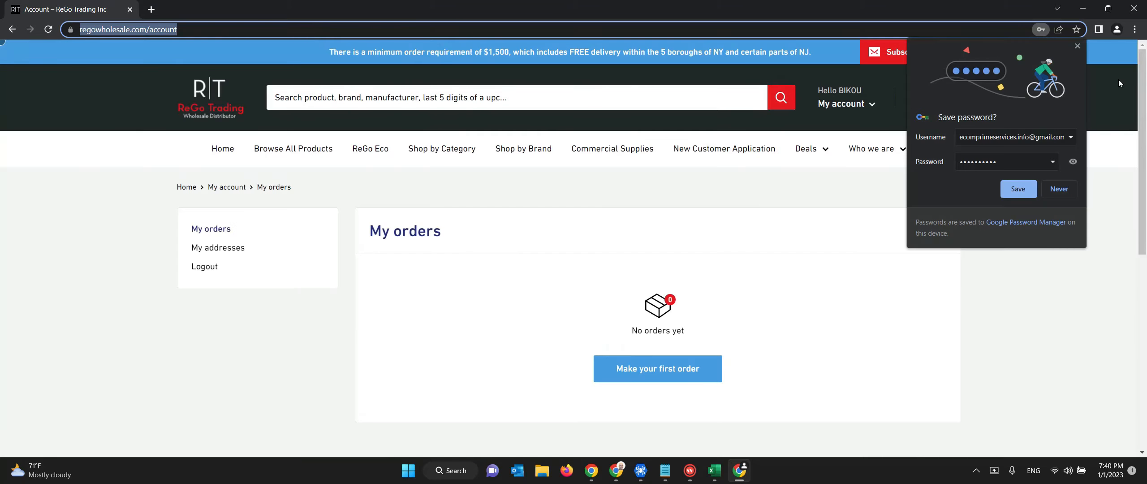
left_click(1059, 189)
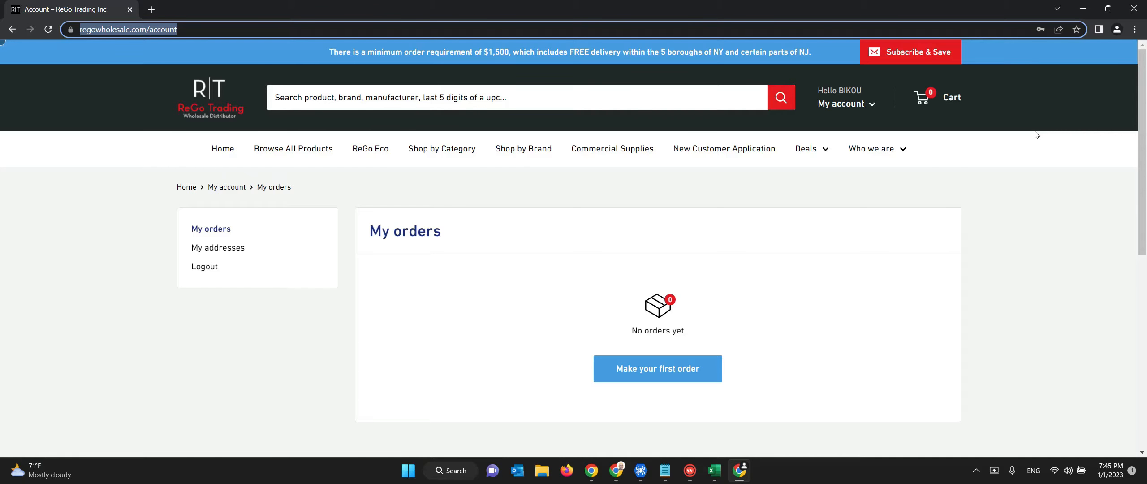
Close the automation browser and project queue, and stop the running regowholesale.com project.
left_click(1134, 10)
left_click(904, 80)
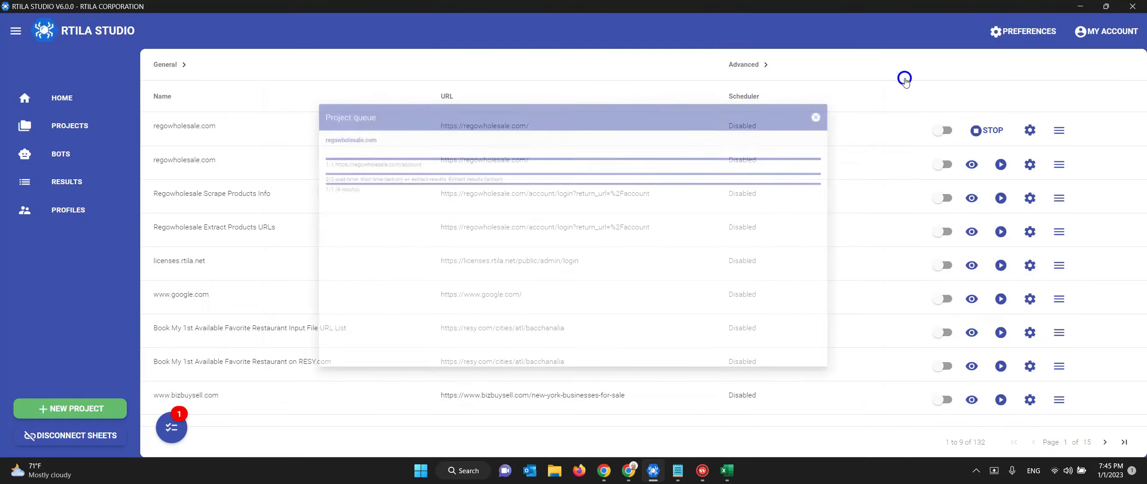
left_click(975, 130)
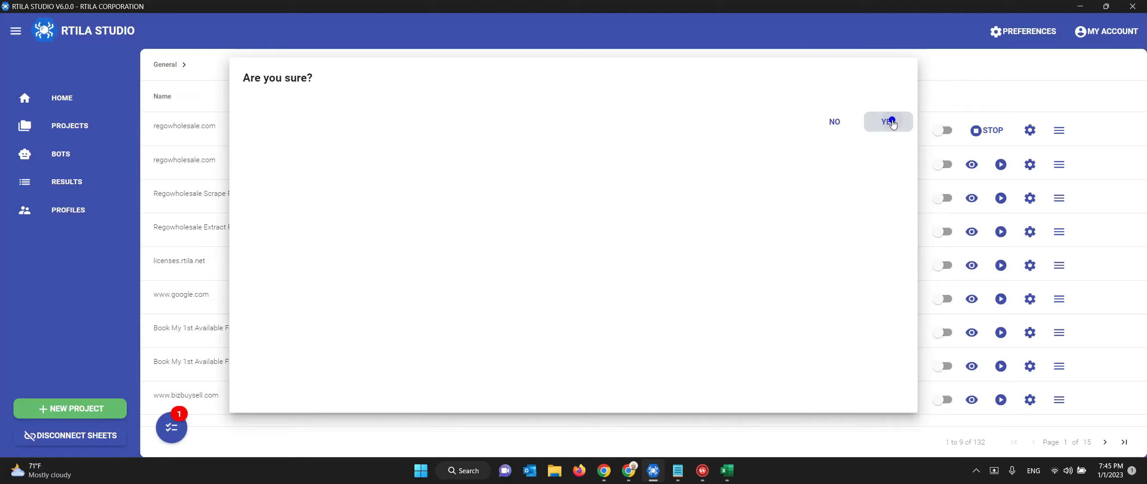
left_click(883, 118)
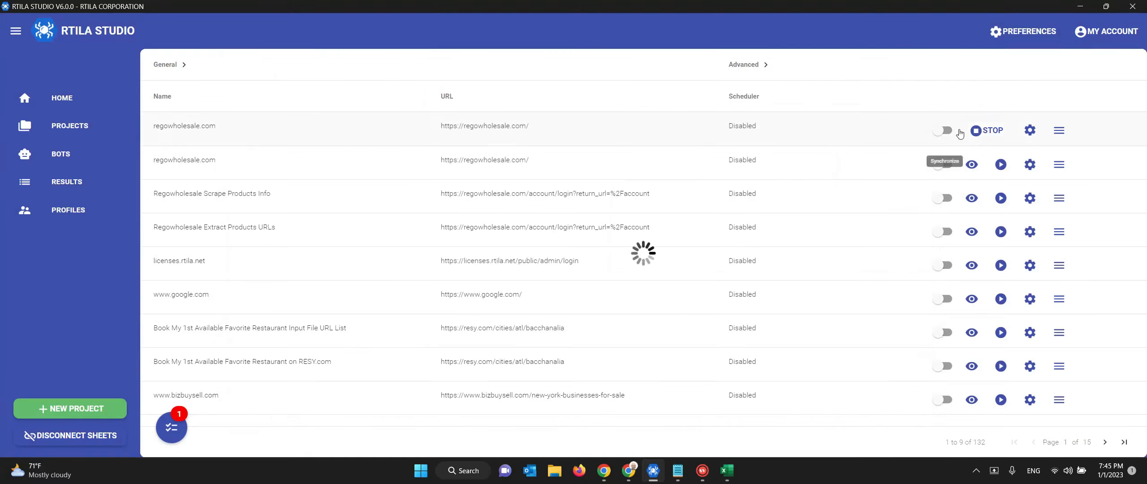
Reopen the first regowholesale.com project for inspection, dismiss the holiday notice and hide the Login loop subcommands.
left_click(972, 130)
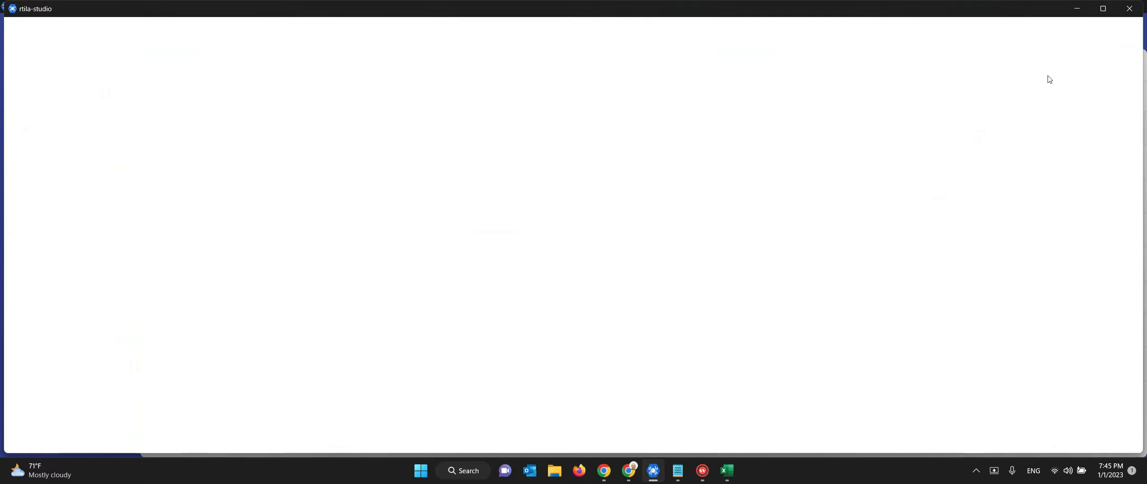
left_click(1103, 8)
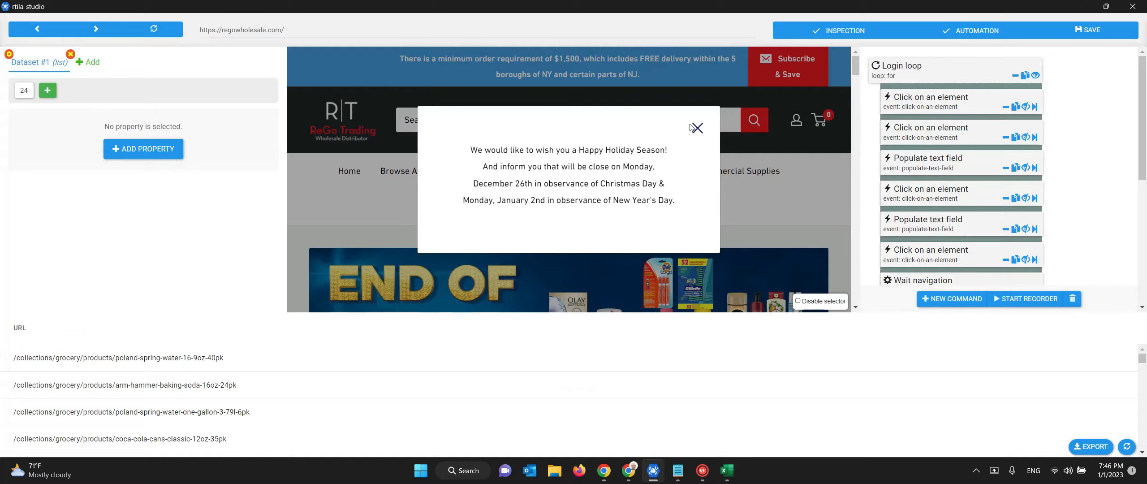
left_click(695, 130)
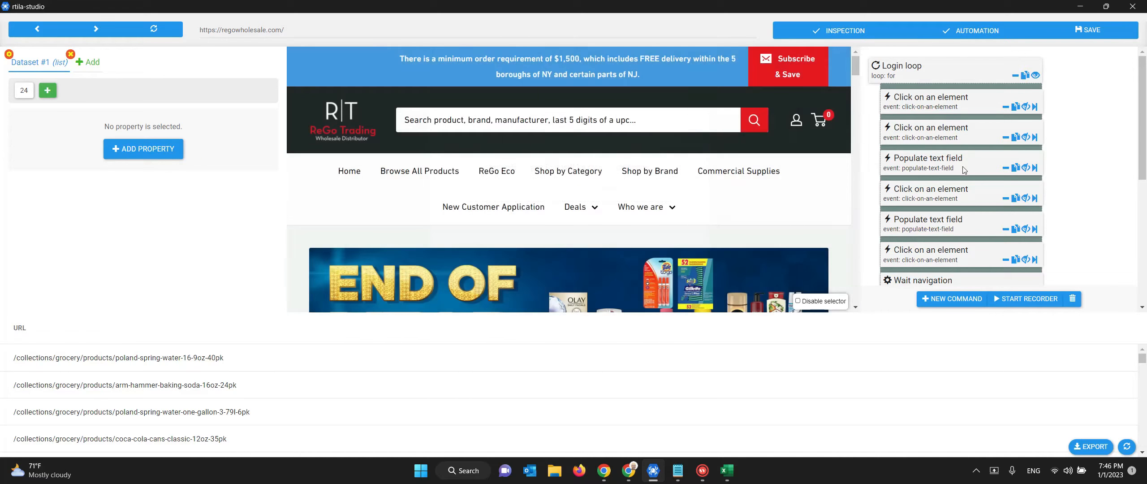
left_click(1035, 77)
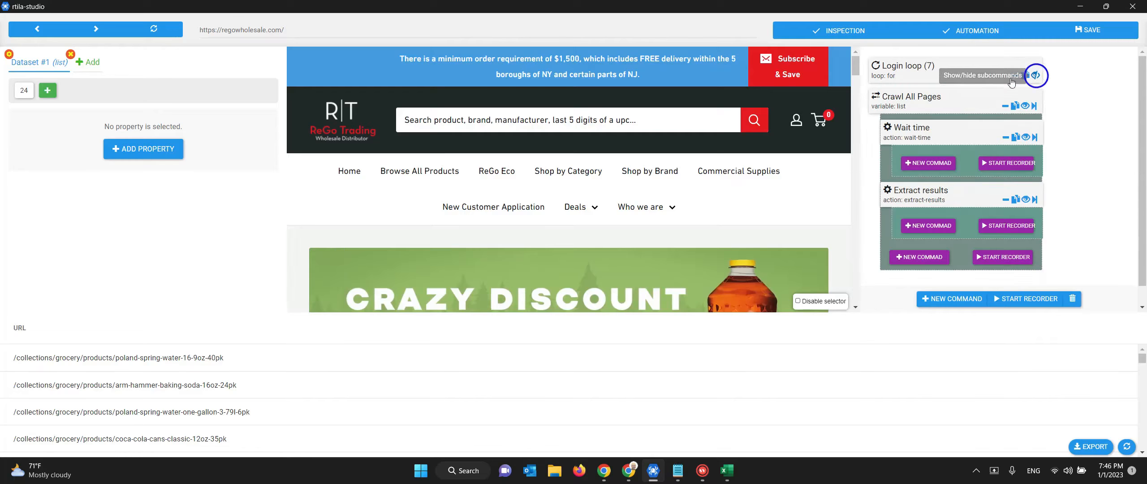
Check the URL values in Crawl All Pages and add a Go to URL action inside it before Wait time.
left_click(916, 103)
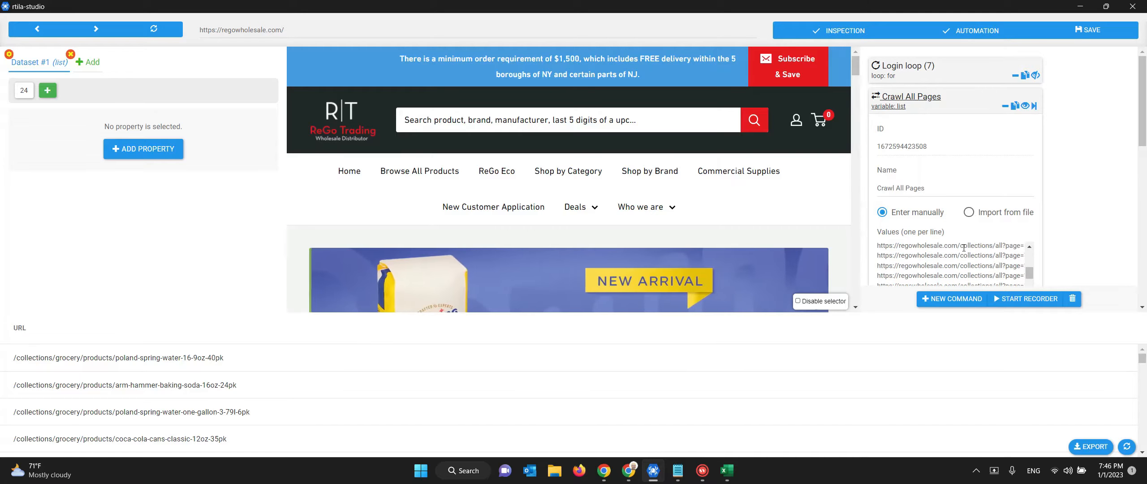
left_click(923, 102)
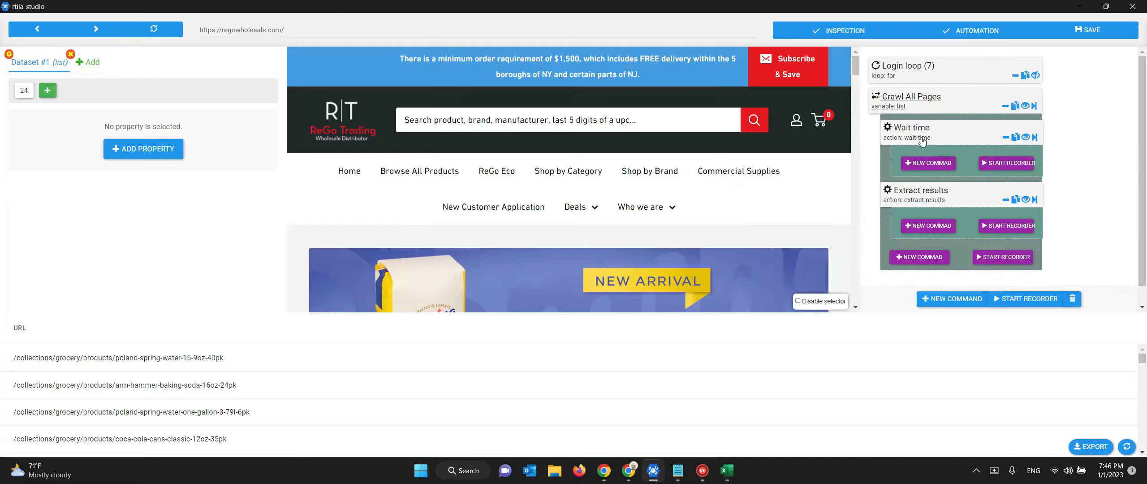
left_click(927, 100)
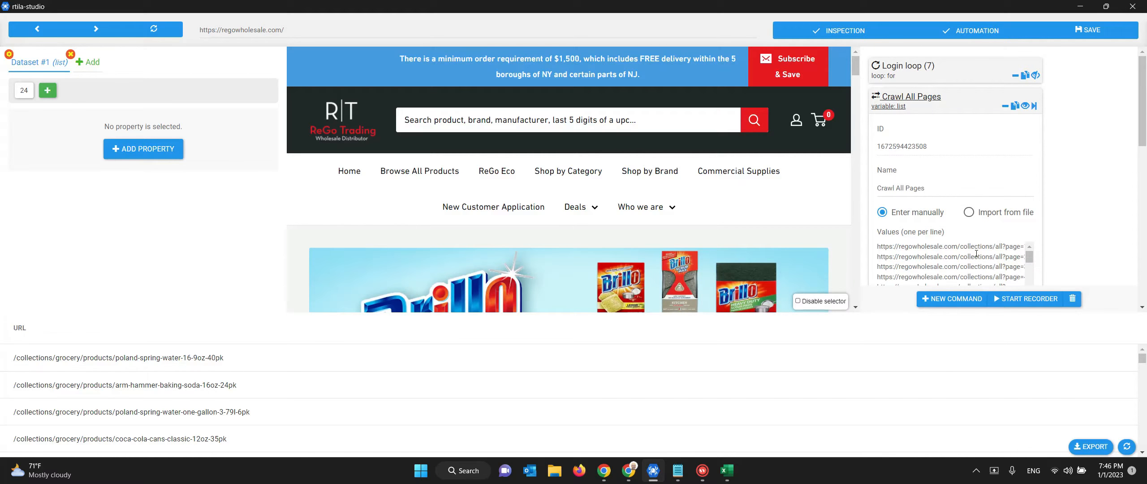
left_click(923, 99)
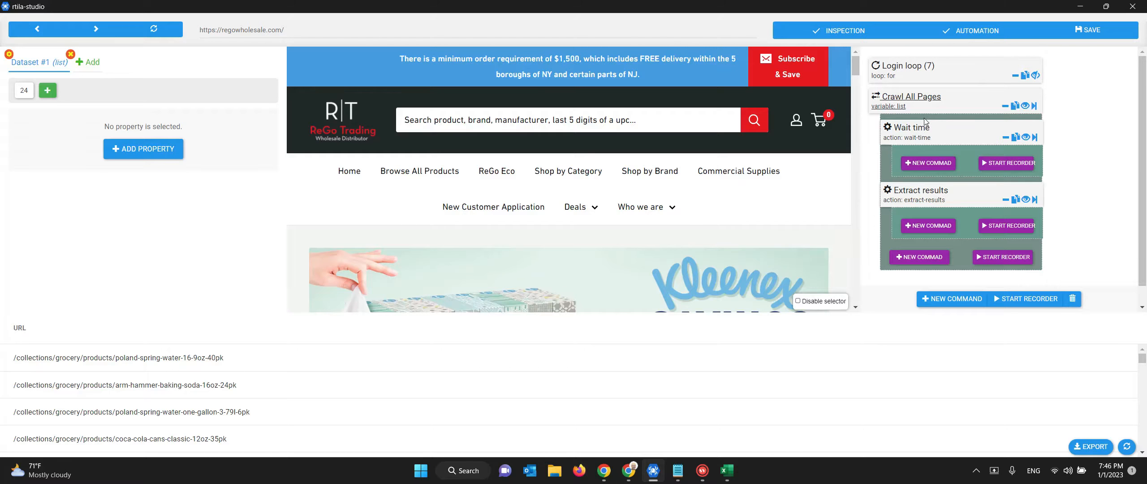
left_click(926, 166)
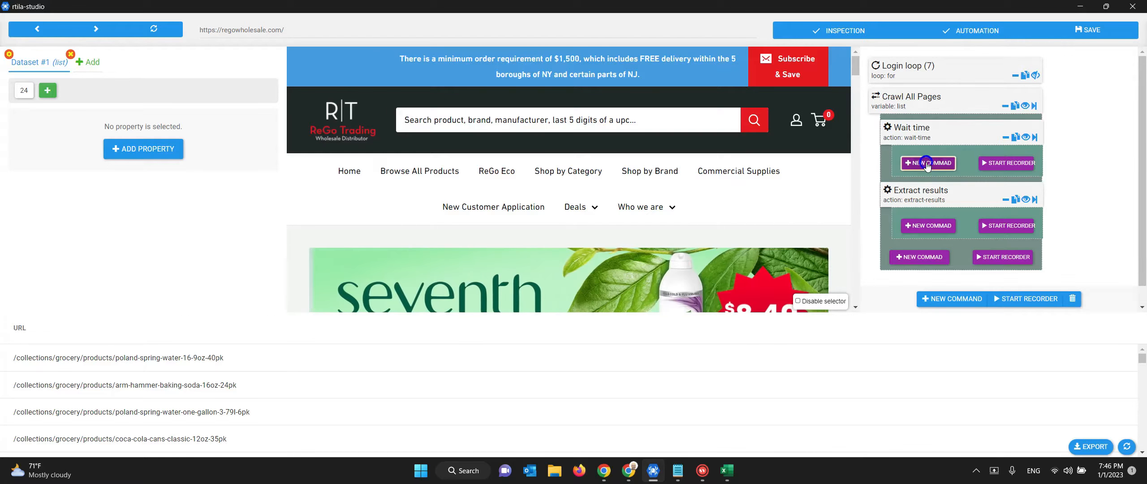
left_click(1000, 69)
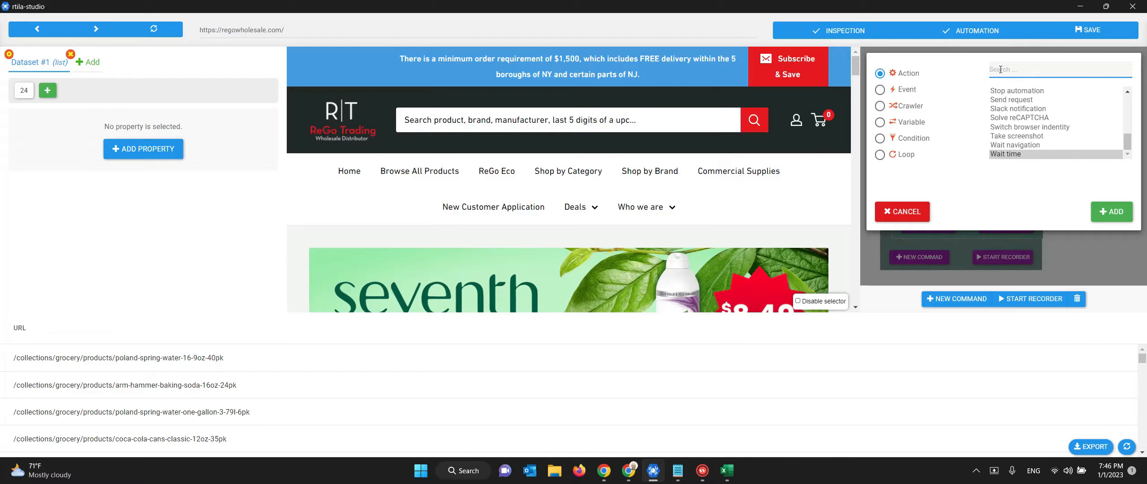
type("go")
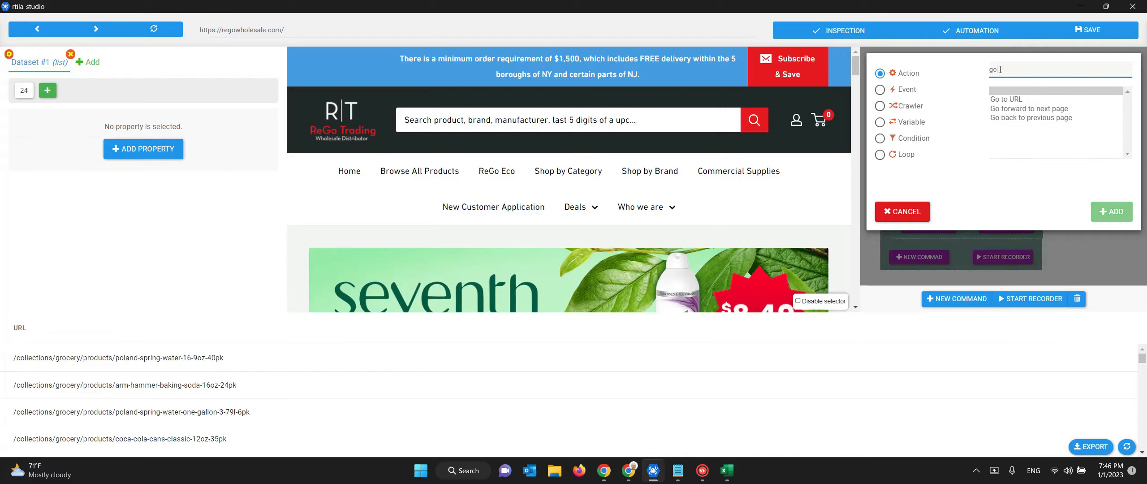
left_click(1006, 100)
left_click(1005, 100)
left_click(1111, 212)
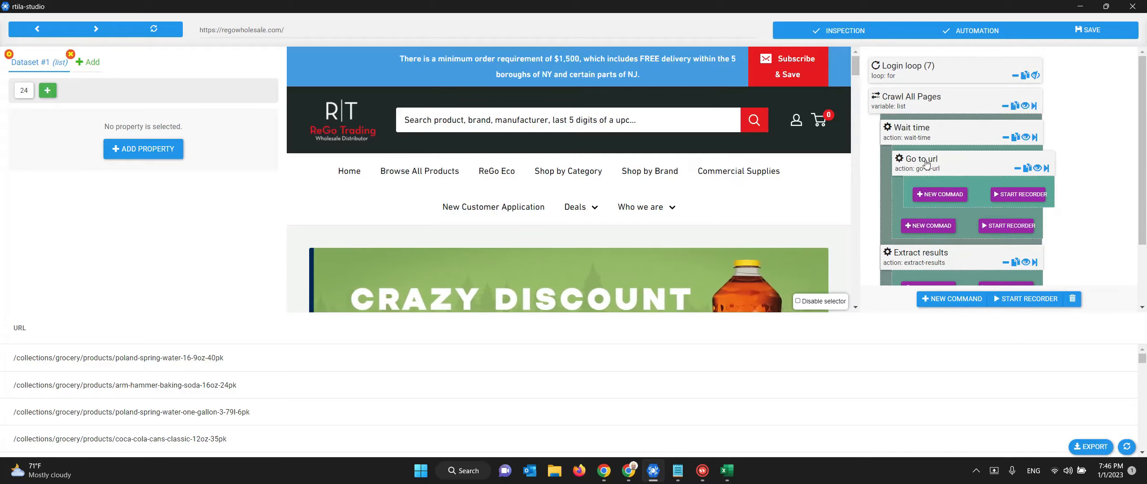
left_click_drag(918, 161, 917, 136)
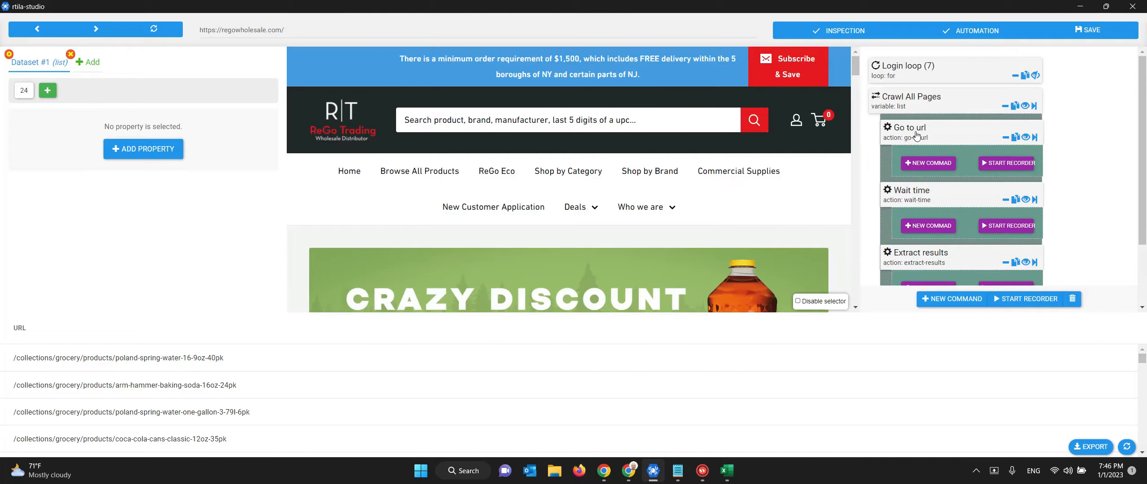
left_click(917, 135)
scroll(919, 152, "down", 1)
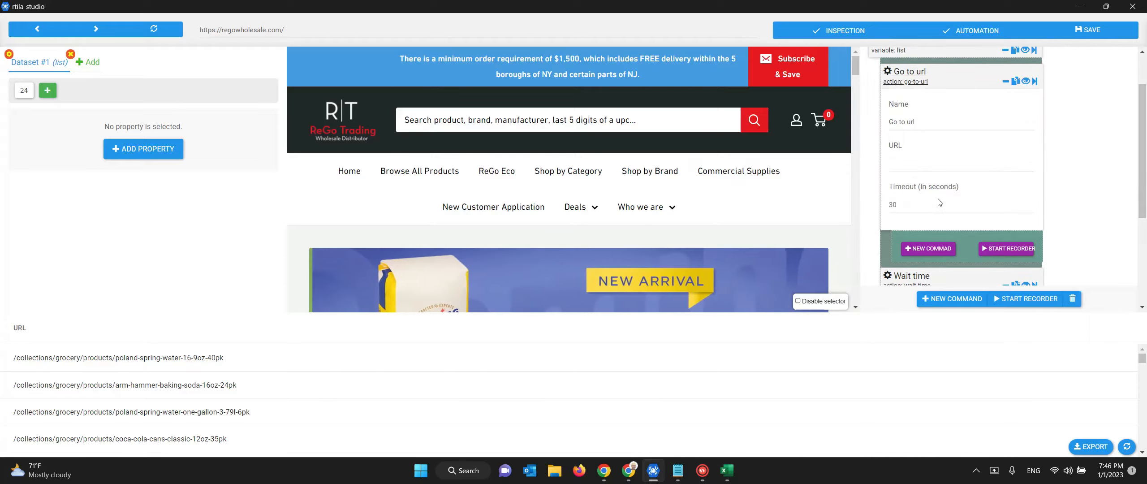
left_click(921, 163)
type("http")
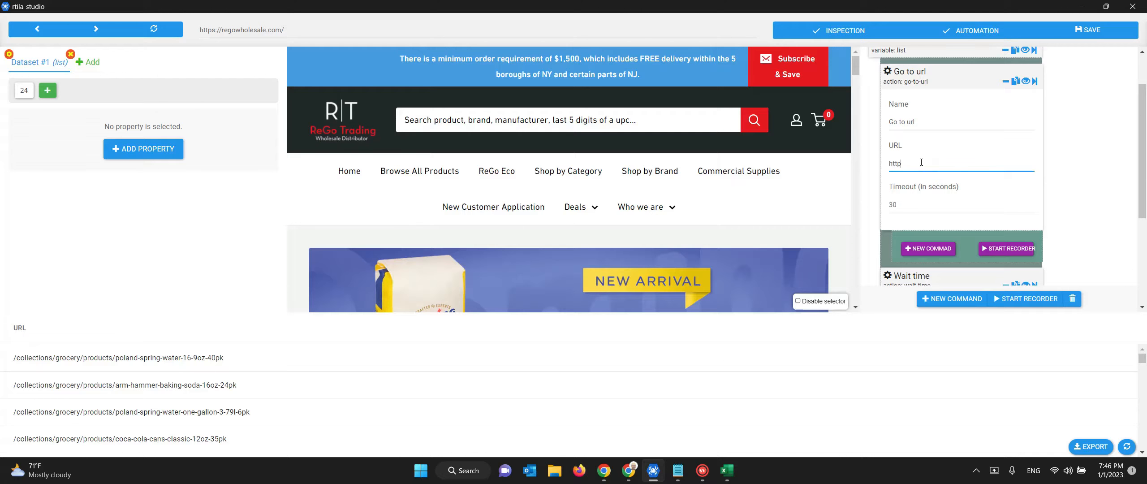
key("BackSpace")
key("BackSpace")
key("BackSpace")
key("BackSpace")
key("BackSpace")
key("BackSpace")
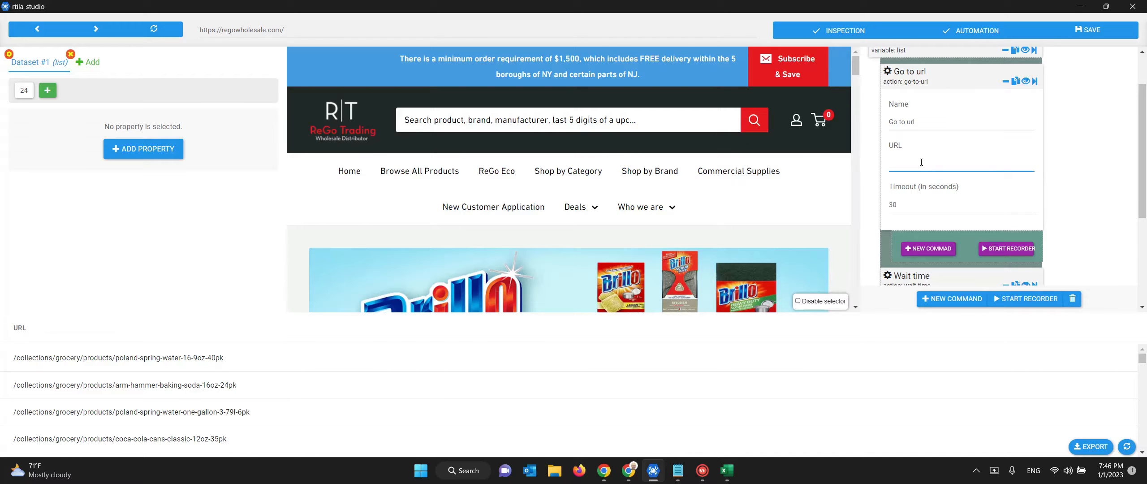
left_click(921, 77)
Review the name and the page URL values of the Crawl All Pages list variable.
left_click(925, 98)
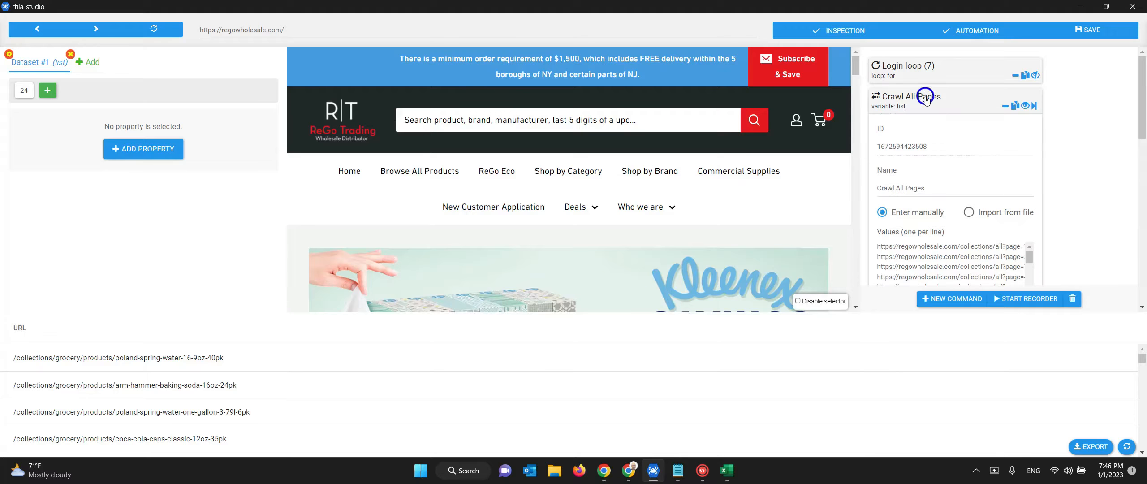
scroll(931, 185, "down", 1)
left_click_drag(878, 188, 968, 243)
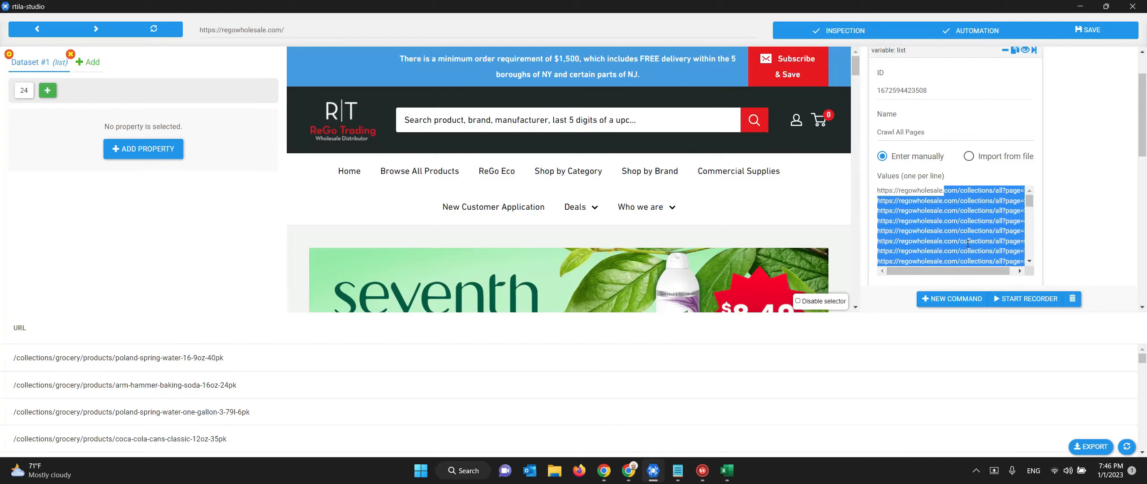
left_click(970, 205)
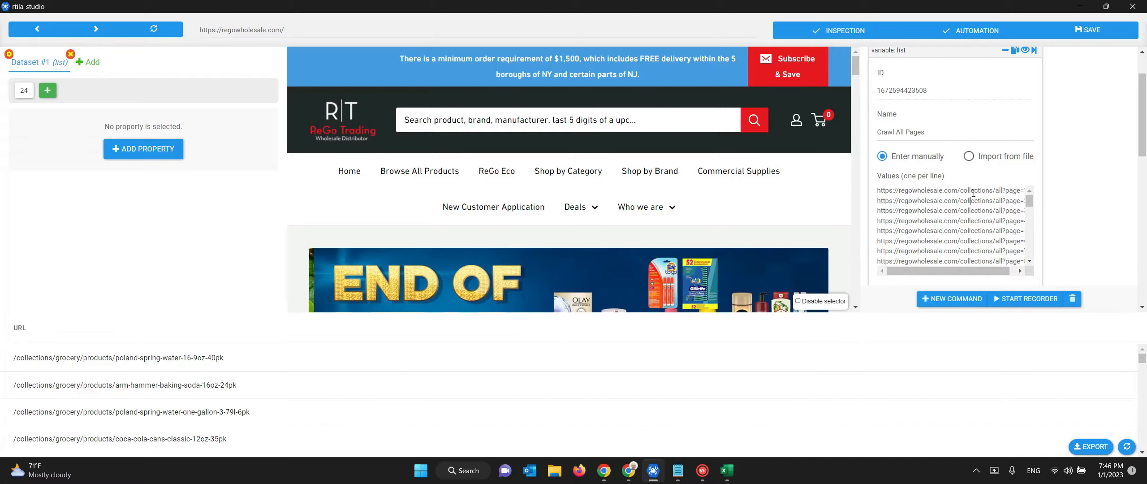
scroll(930, 132, "up", 1)
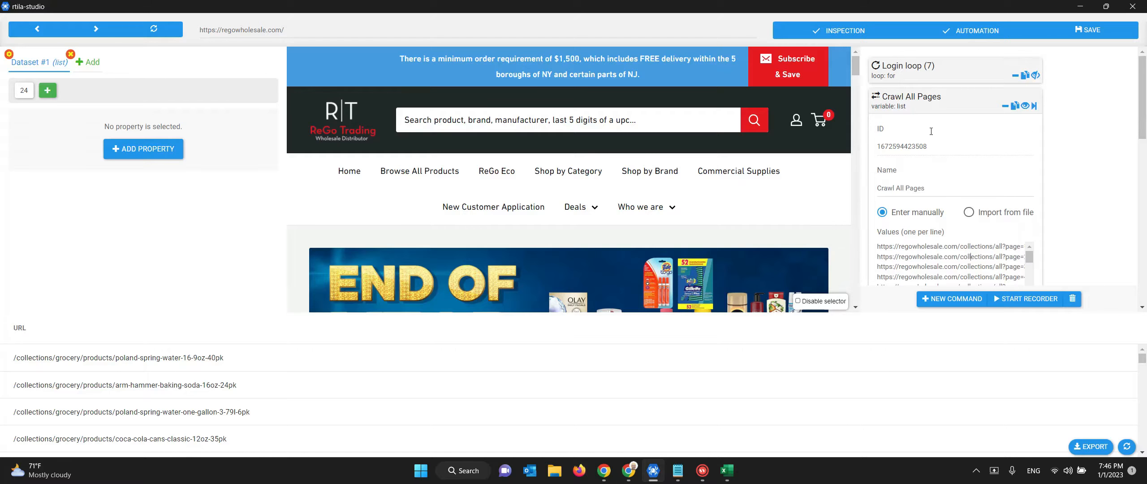
scroll(931, 131, "down", 3)
scroll(931, 131, "up", 2)
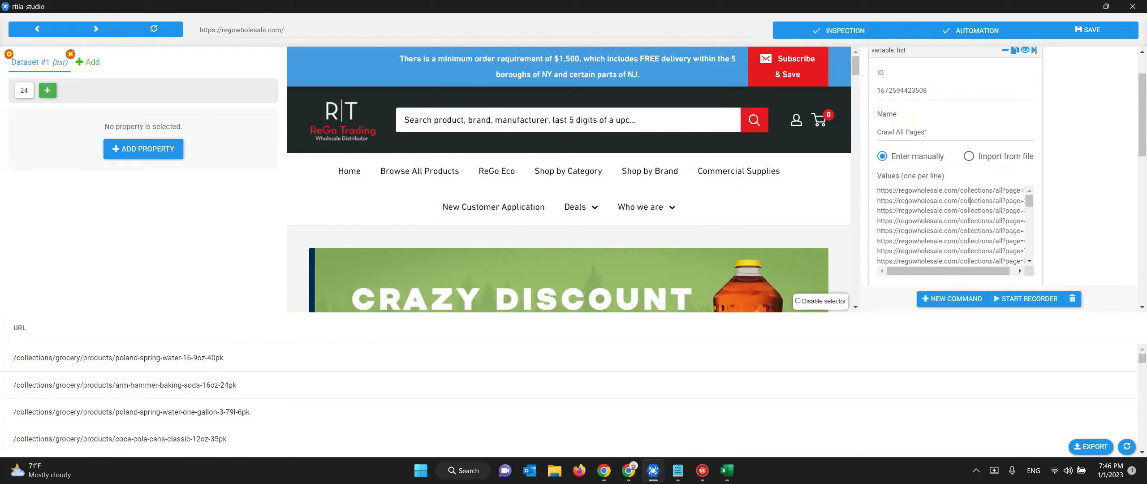
left_click_drag(930, 137, 875, 132)
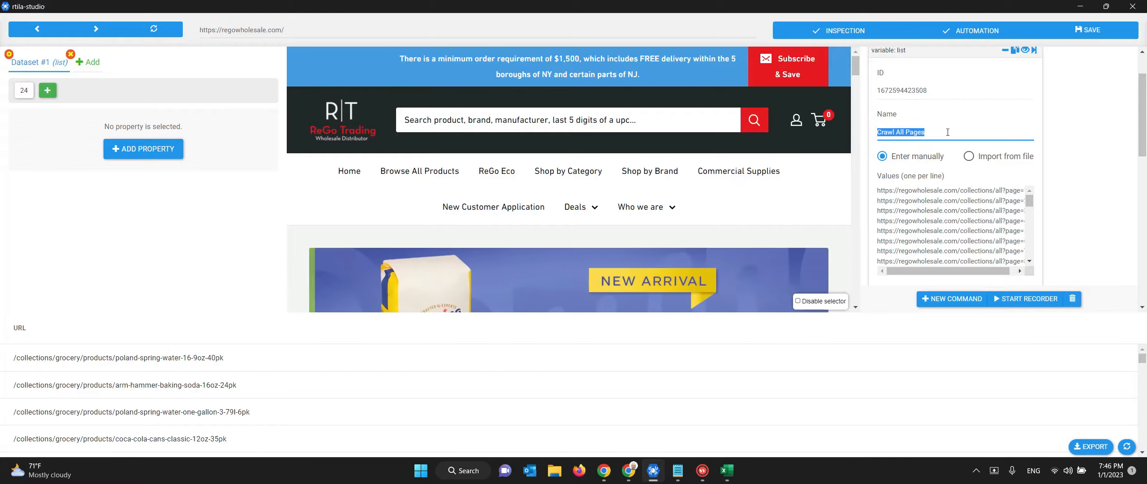
left_click(911, 135)
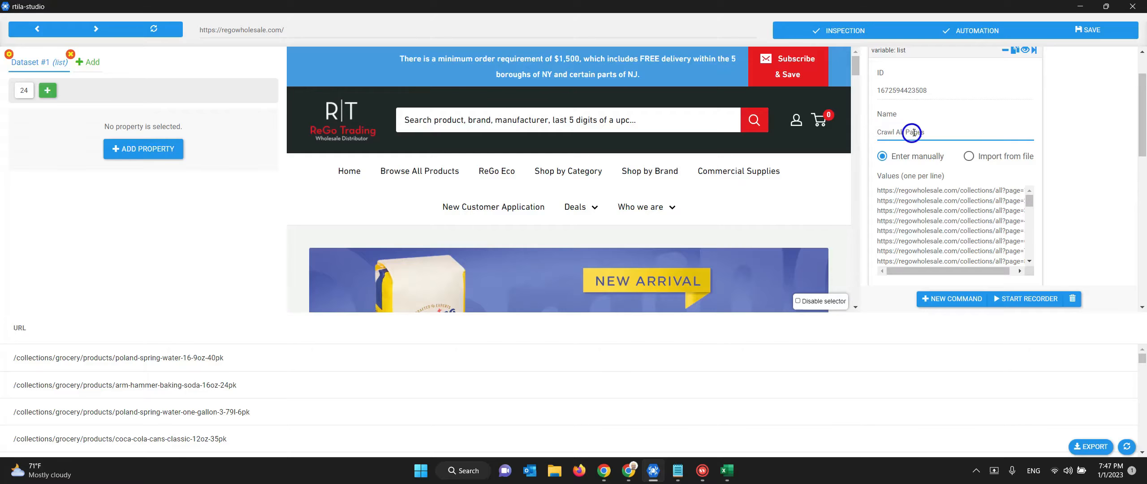
scroll(913, 134, "up", 1)
left_click(904, 106)
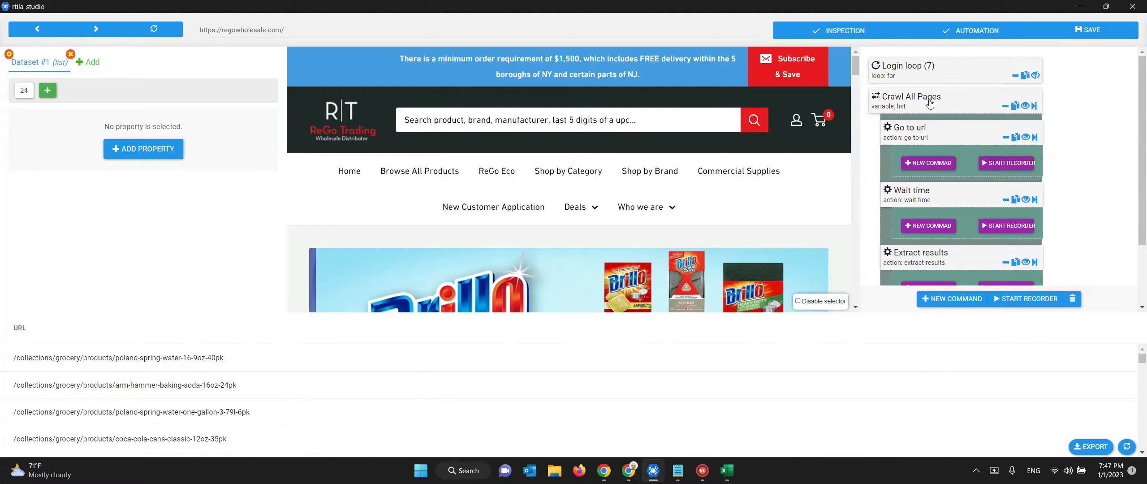
Set the URL of the Go to url action to the list variable {{Crawl All Pages}}.
left_click(918, 137)
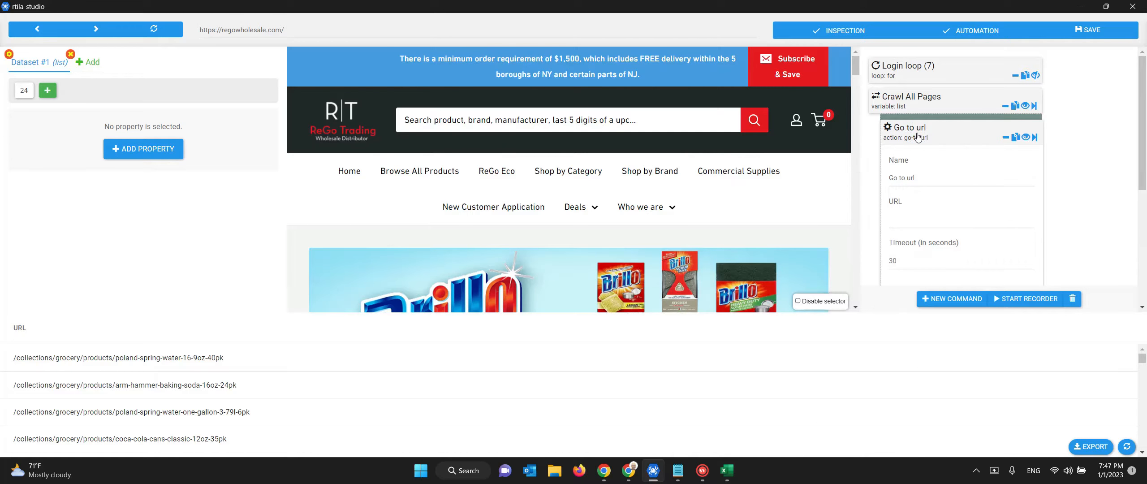
left_click(924, 219)
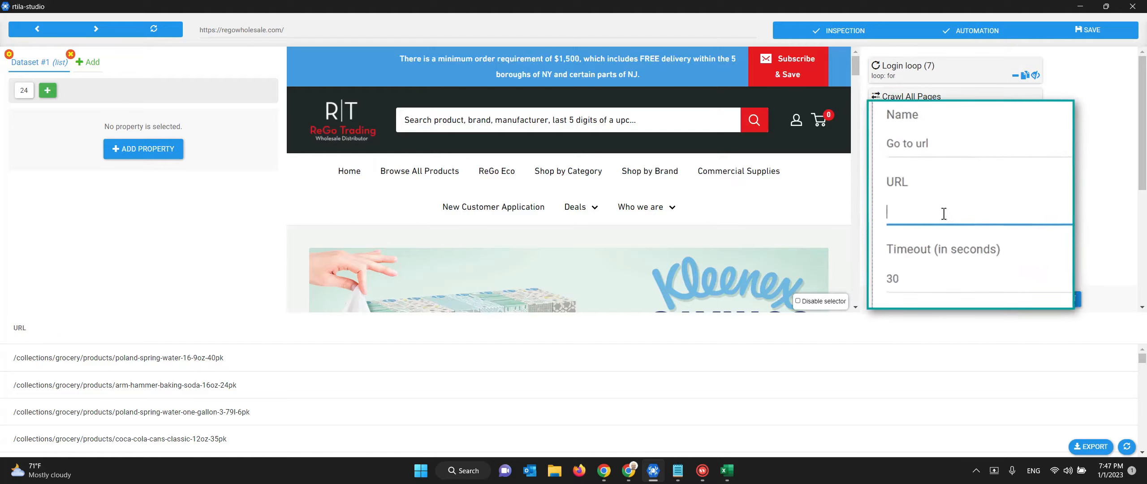
type("{")
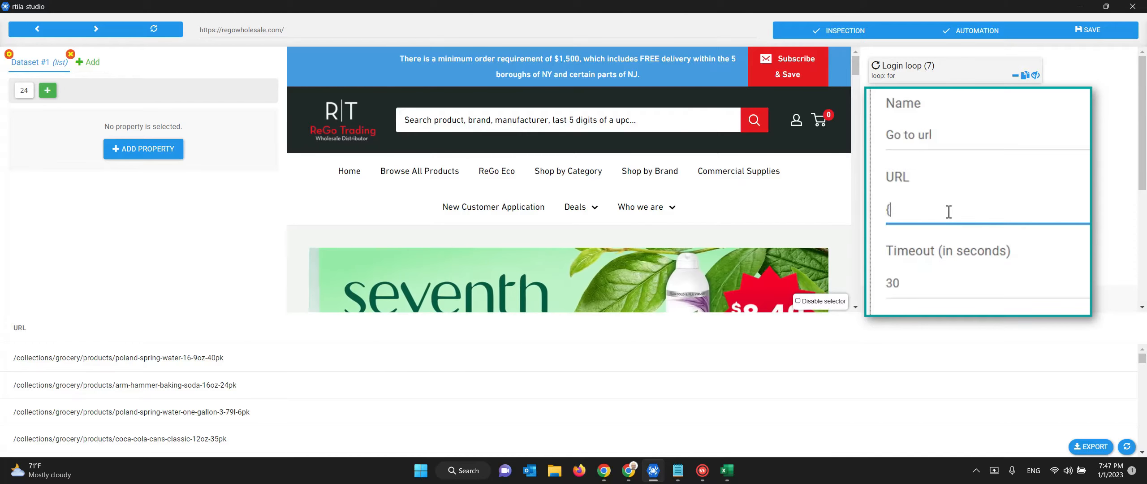
type("{")
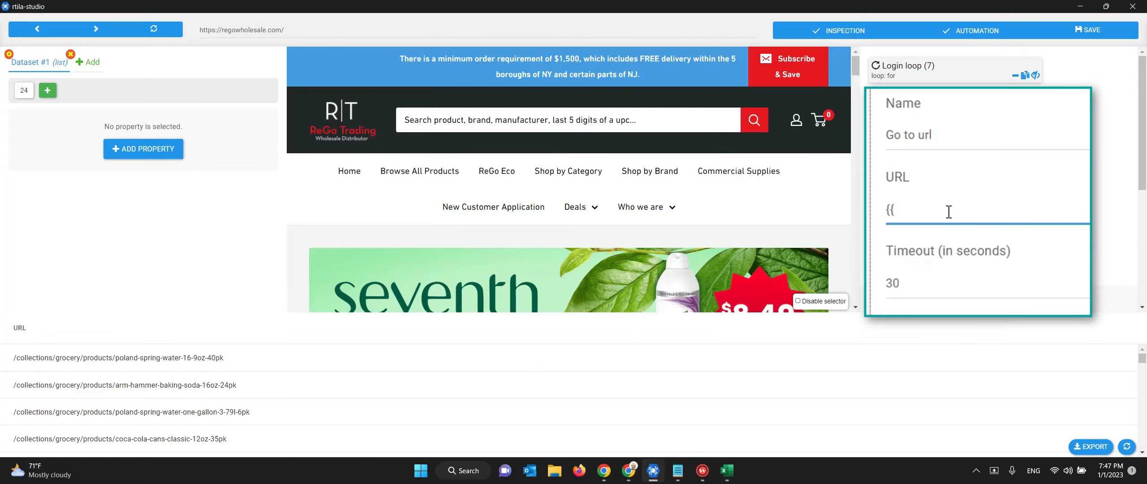
type("Crawl All Pages")
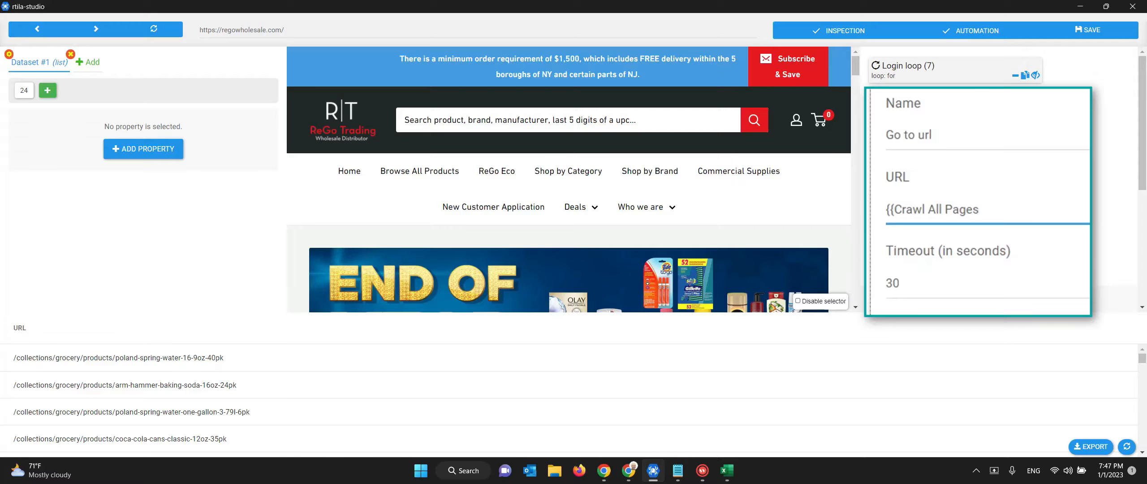
type("}}")
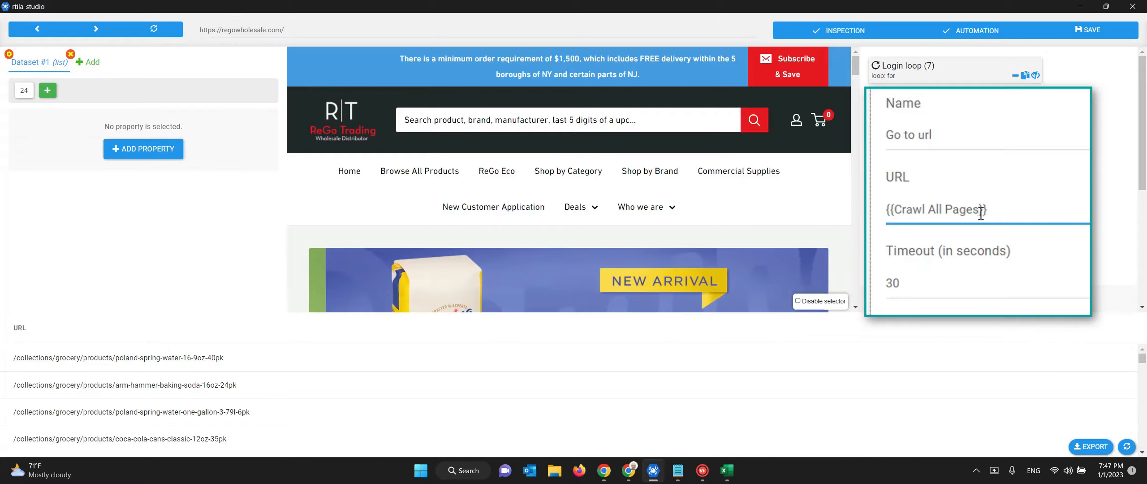
left_click_drag(893, 209, 980, 209)
key("ctrl+c")
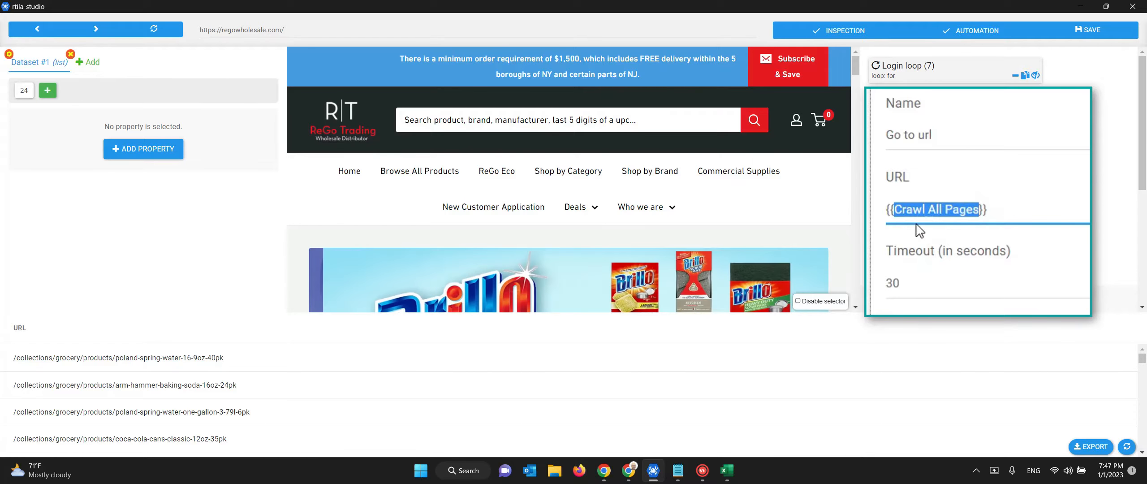
key("BackSpace")
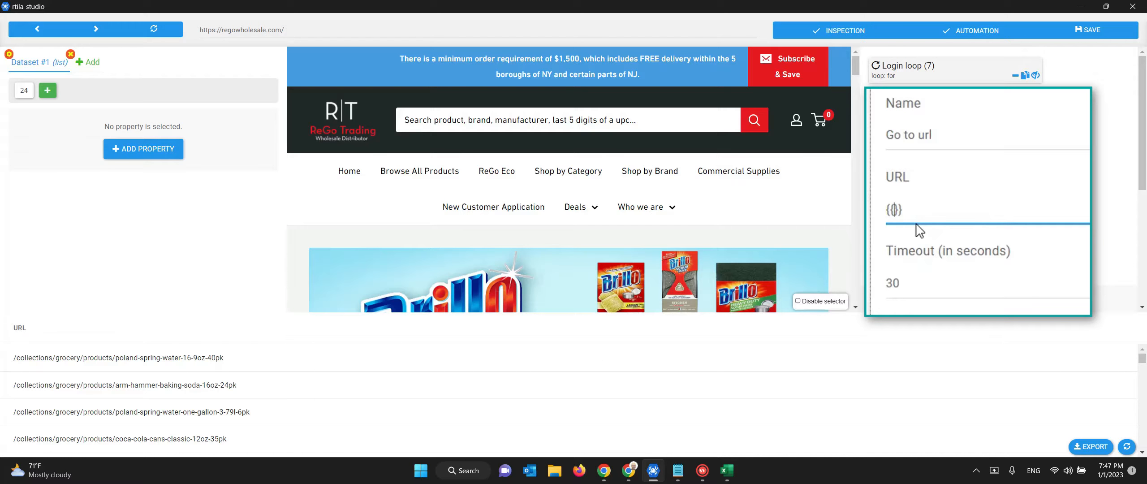
type("listname")
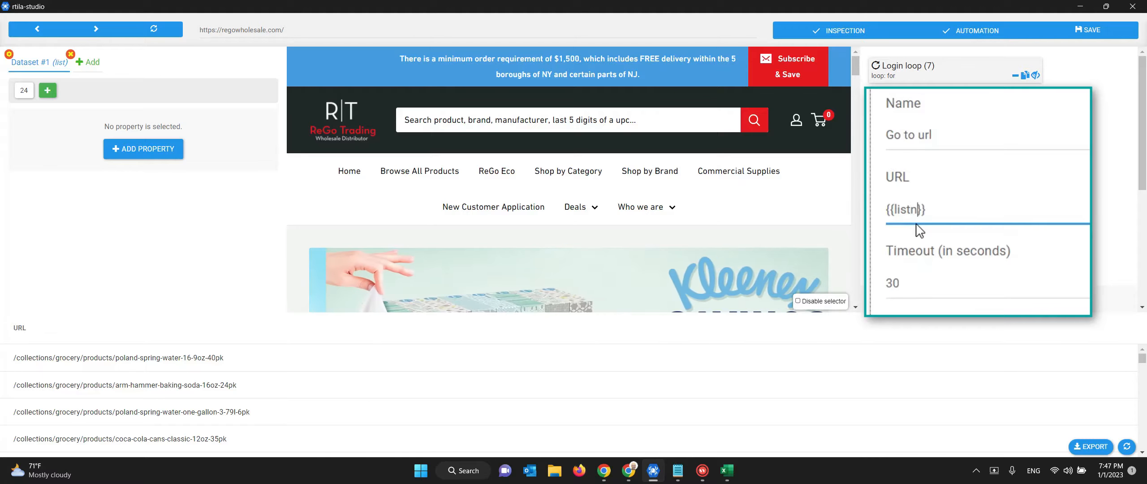
key("End")
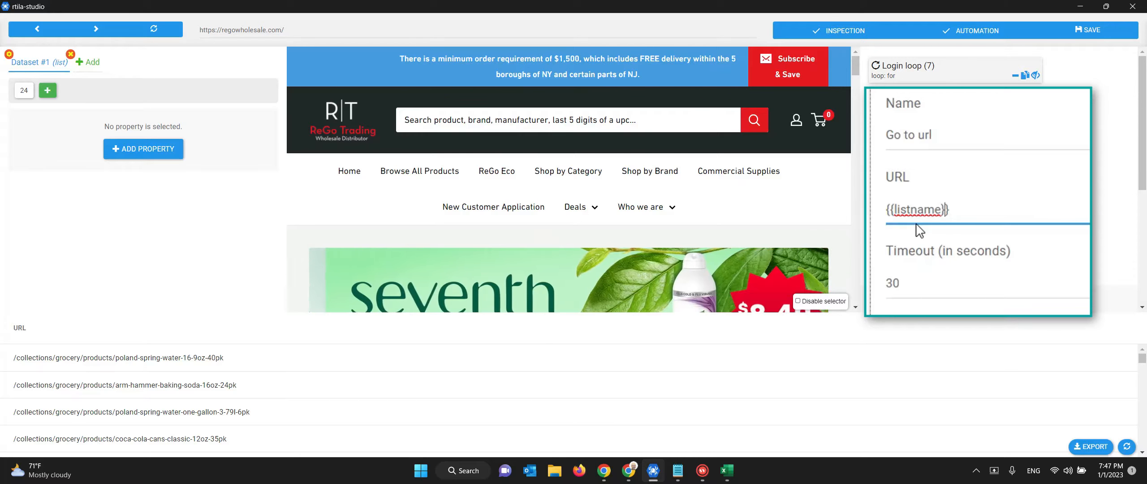
double_click(918, 212)
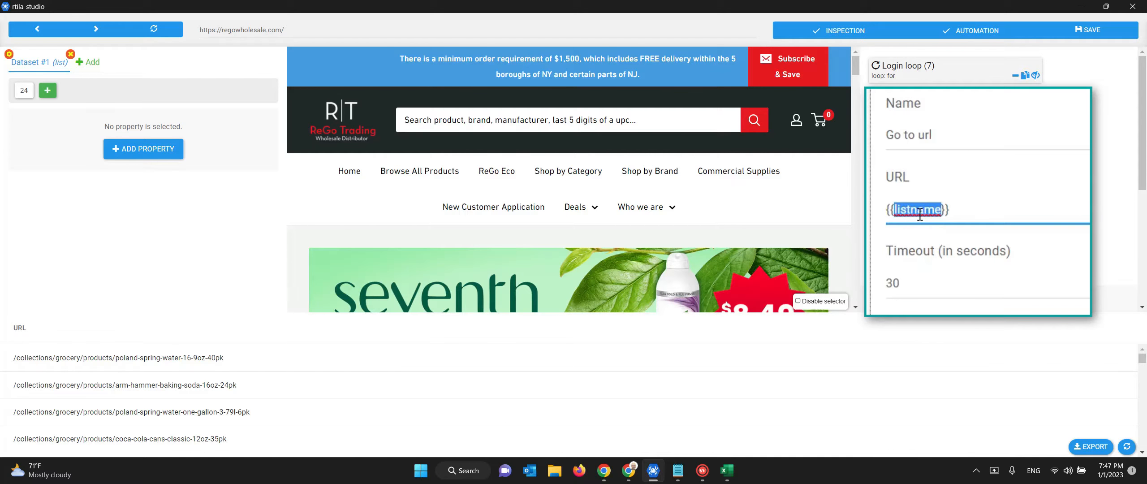
key("ctrl+v")
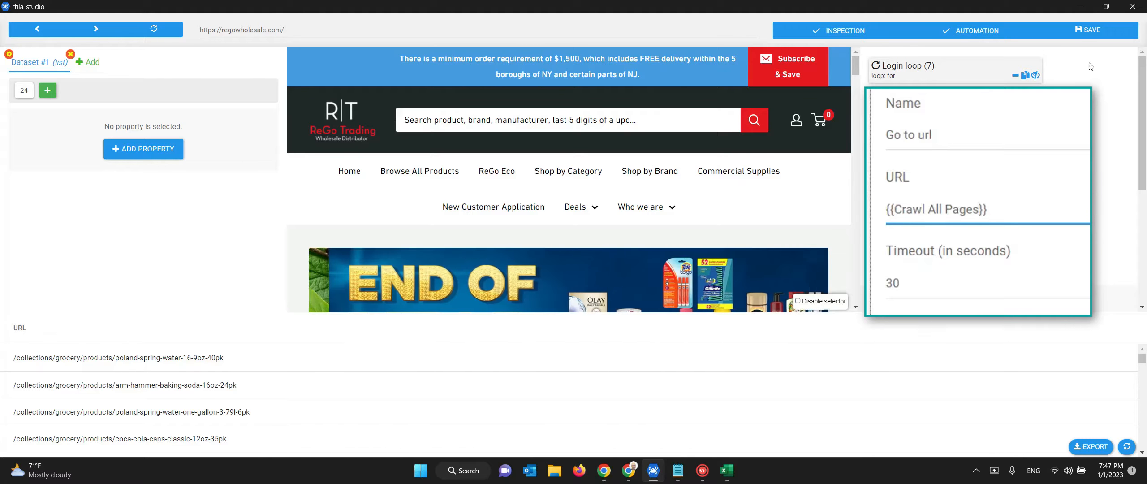
Save the automation, including a recheck of the Crawl All Pages URLs, and close the inspection window.
left_click(1087, 30)
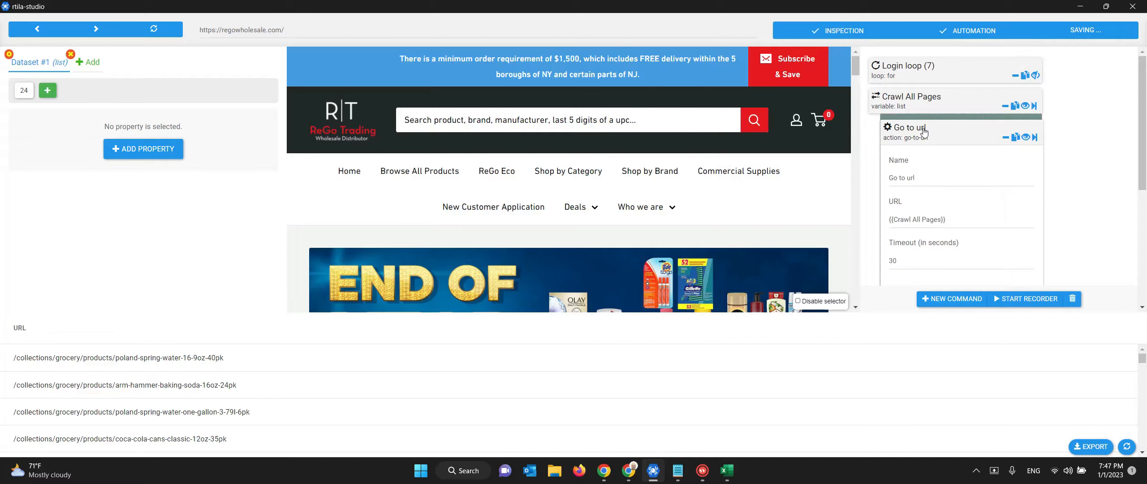
left_click(925, 133)
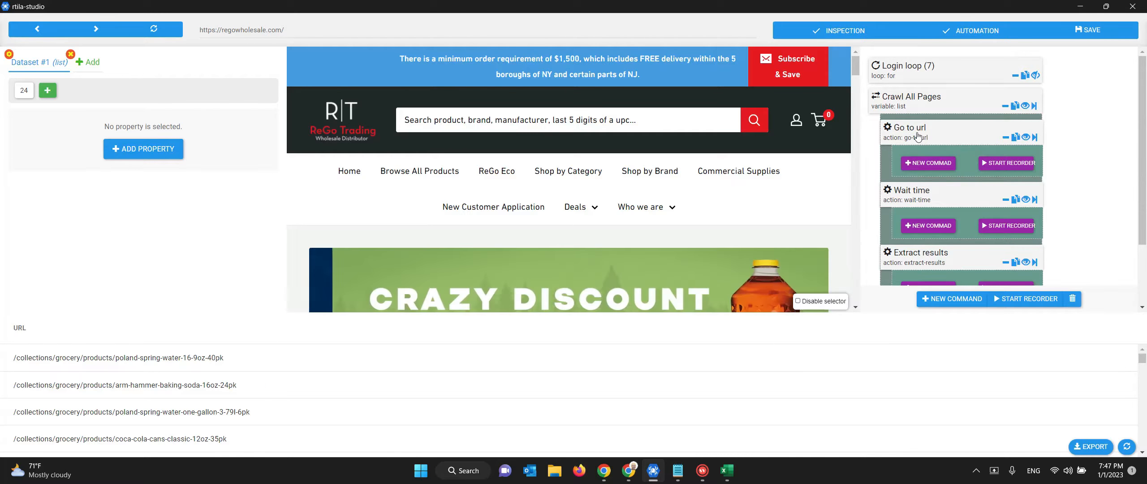
left_click(926, 101)
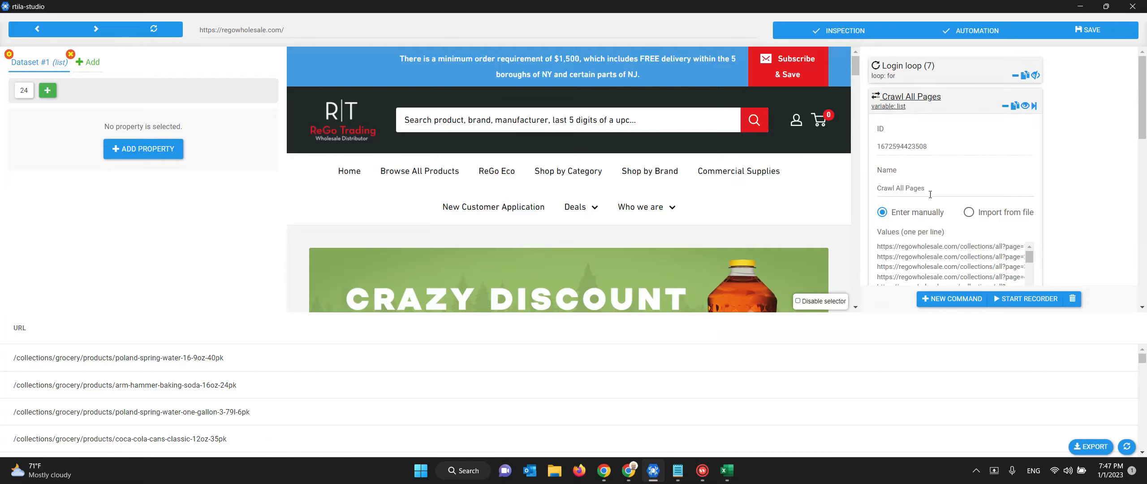
triple_click(933, 248)
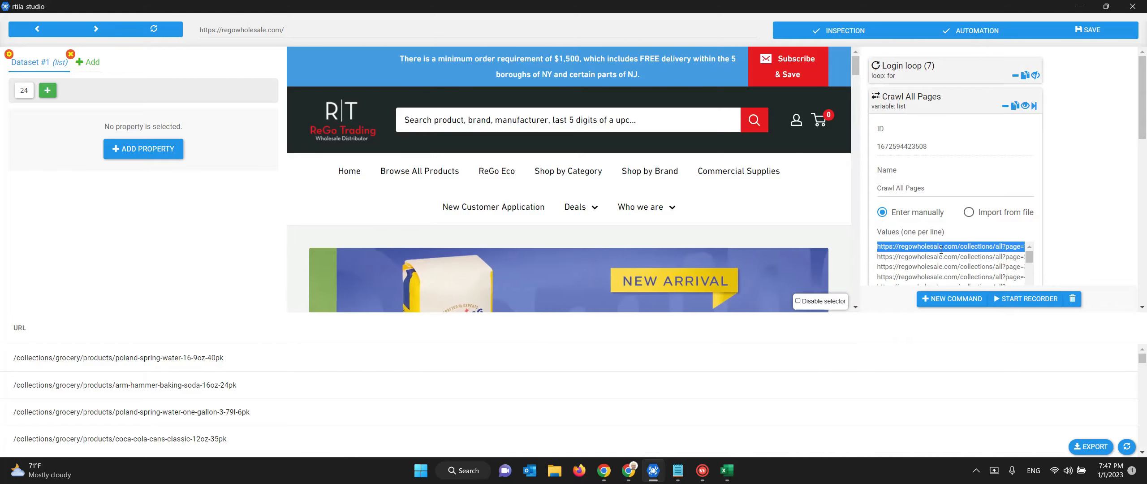
left_click(909, 108)
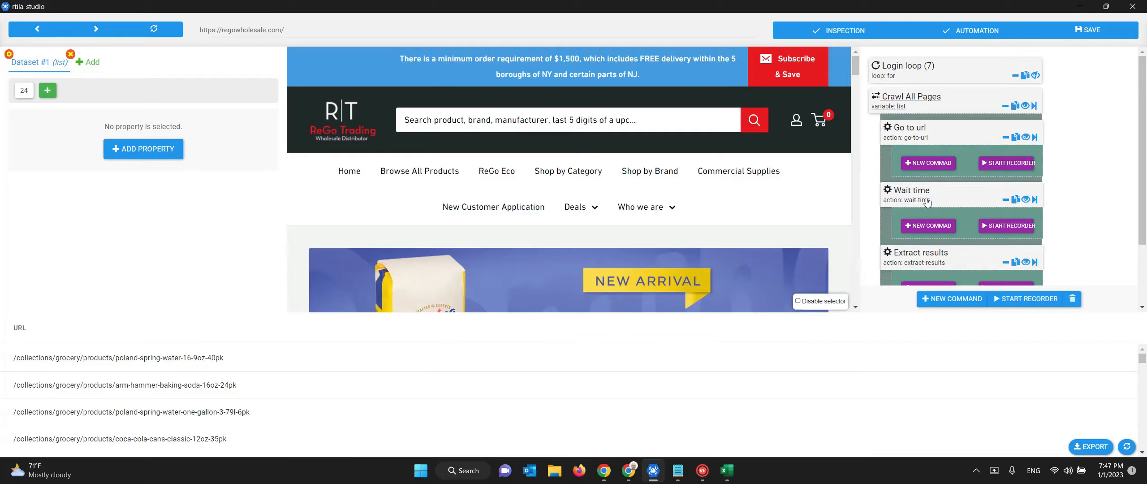
left_click(1079, 30)
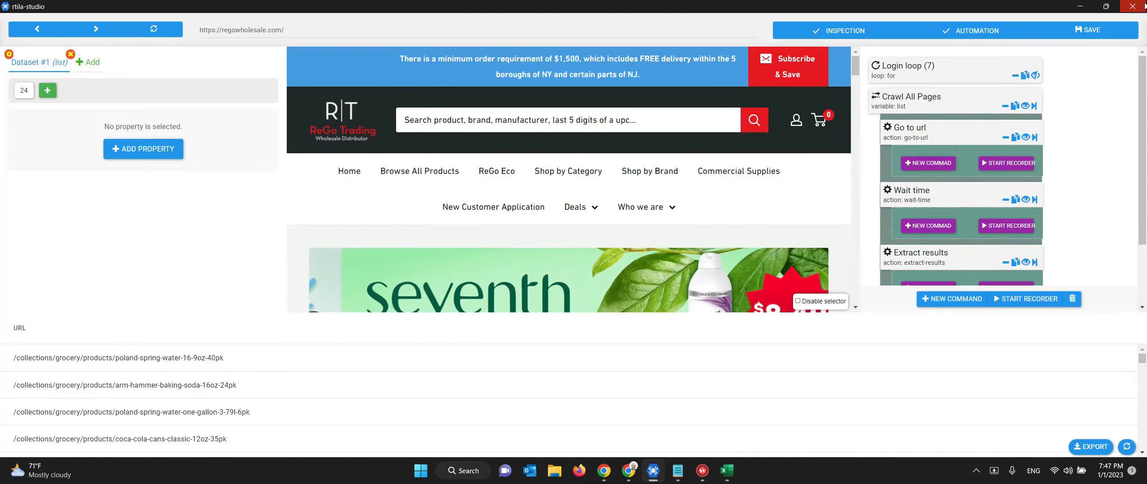
left_click(1144, 6)
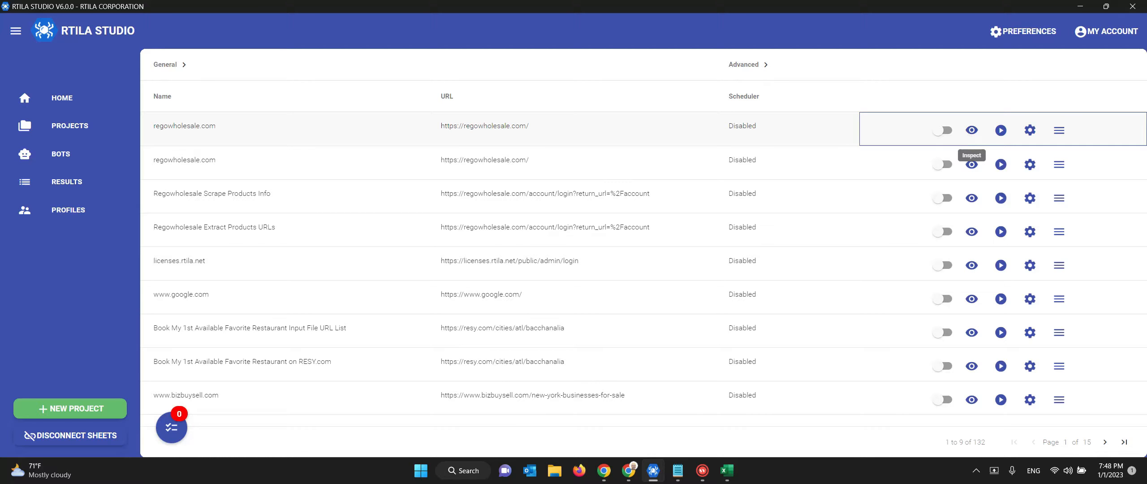
Reopen the first regowholesale.com project in a maximized inspection window, dismiss the holiday notice and check the URL of the Go to url action.
left_click(969, 136)
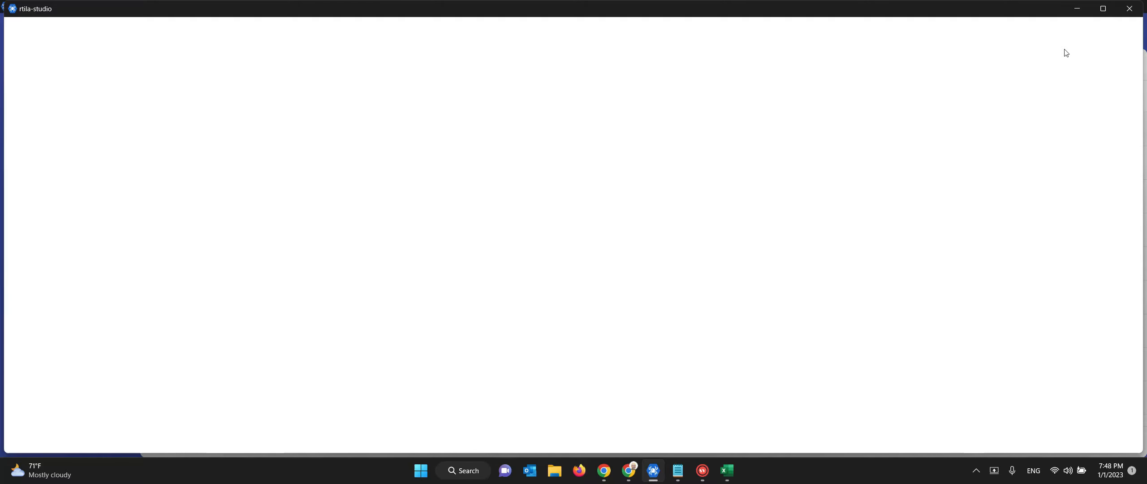
left_click(1104, 10)
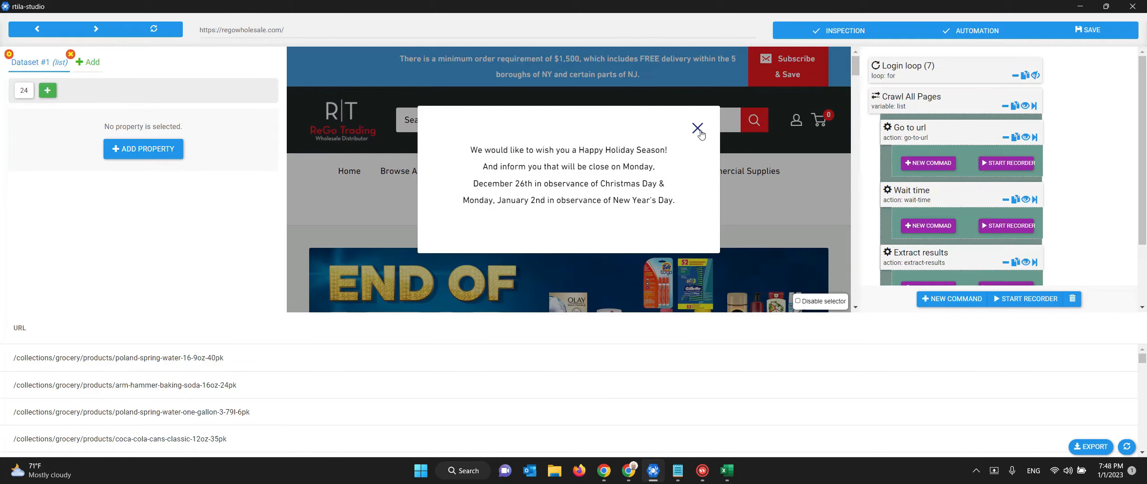
left_click(698, 128)
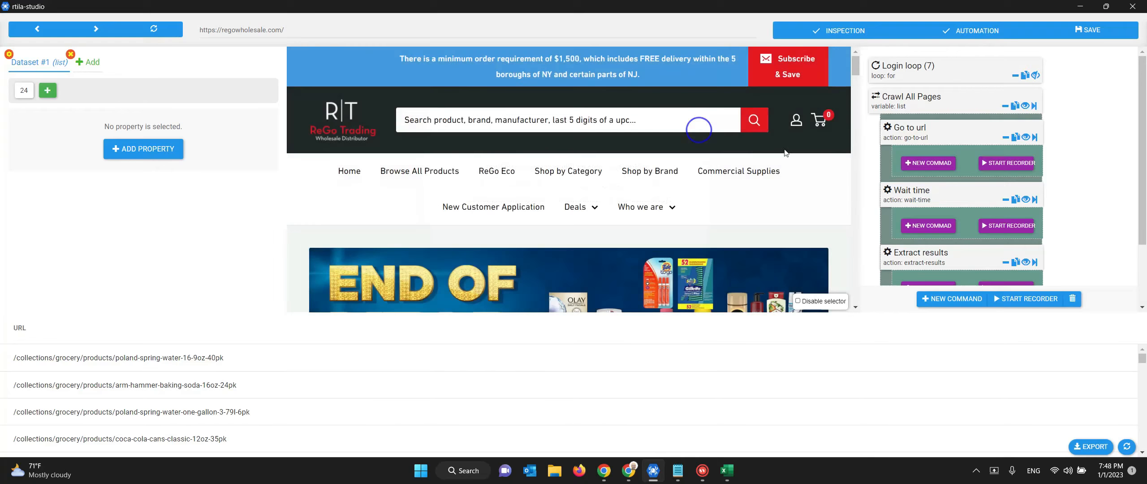
left_click(925, 133)
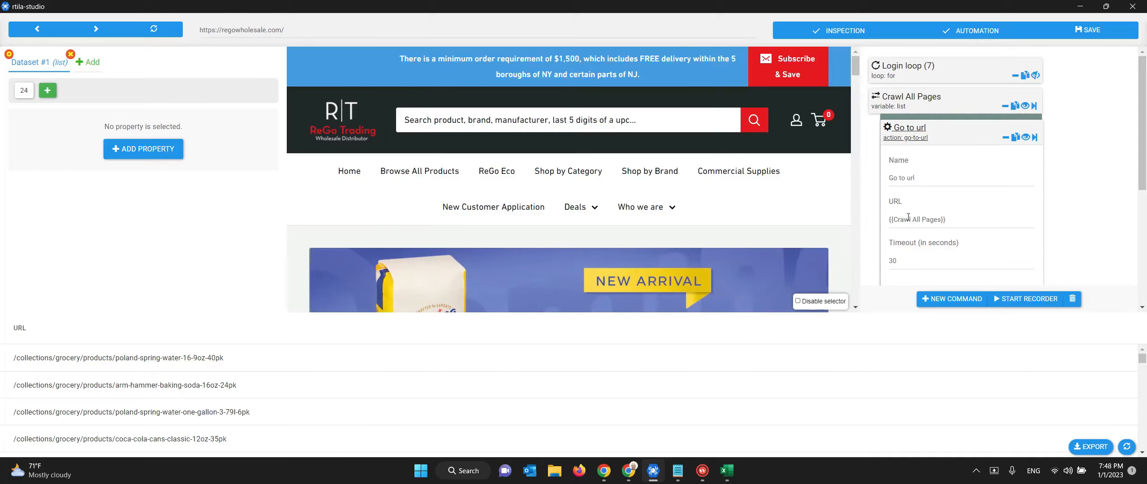
left_click_drag(948, 219, 888, 219)
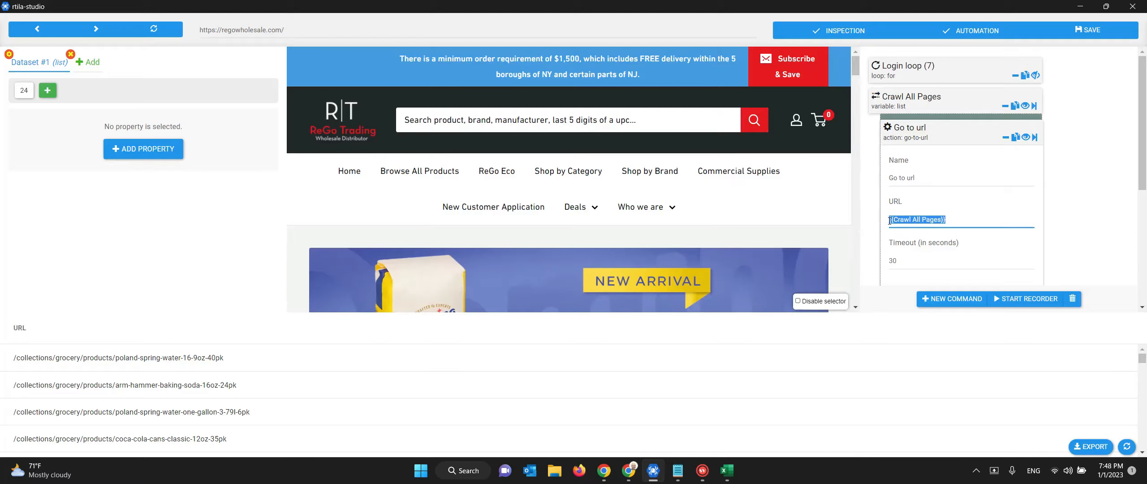
Recheck the {{Crawl All Pages}} URL of the Go to url action, save the automation and close the inspection window.
left_click(932, 219)
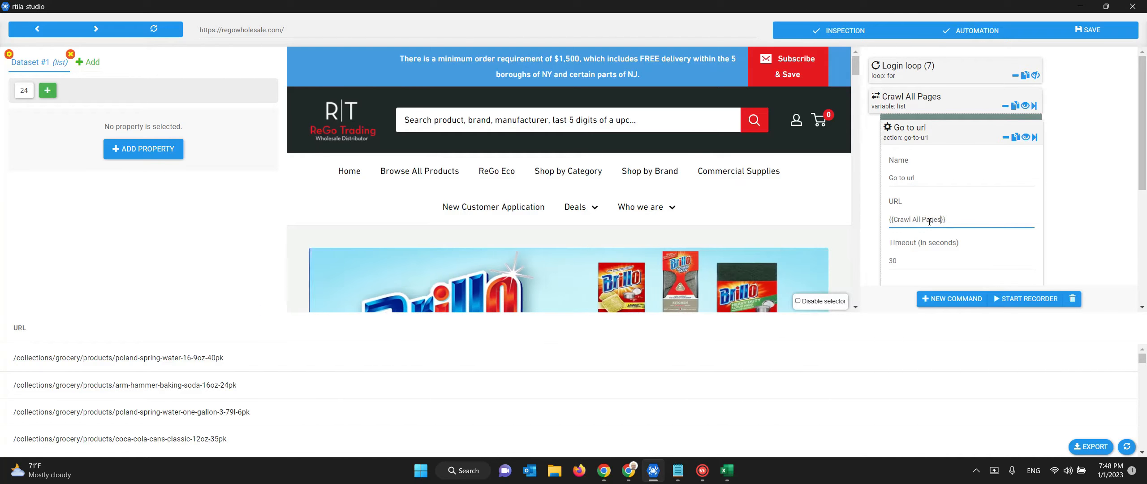
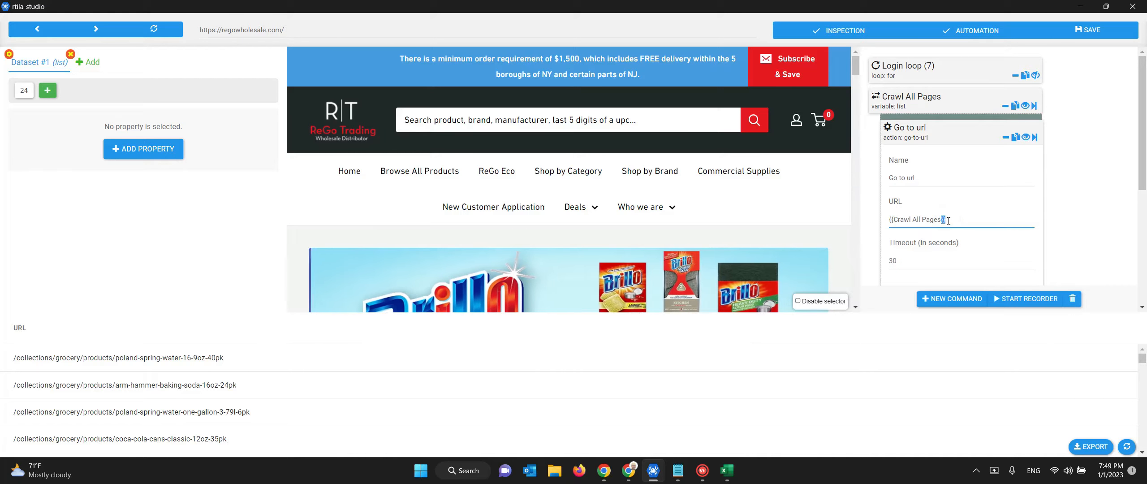
left_click(949, 219)
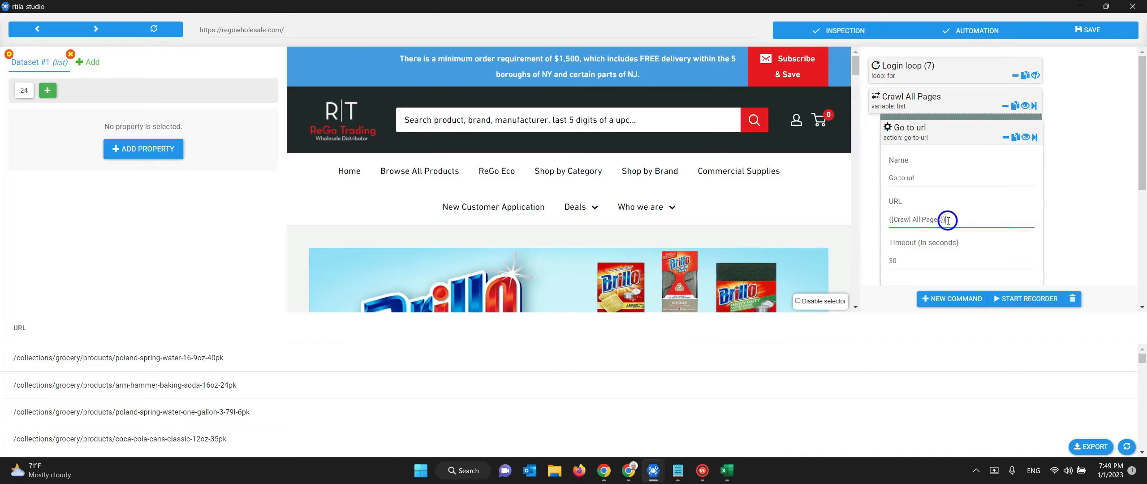
left_click(1085, 30)
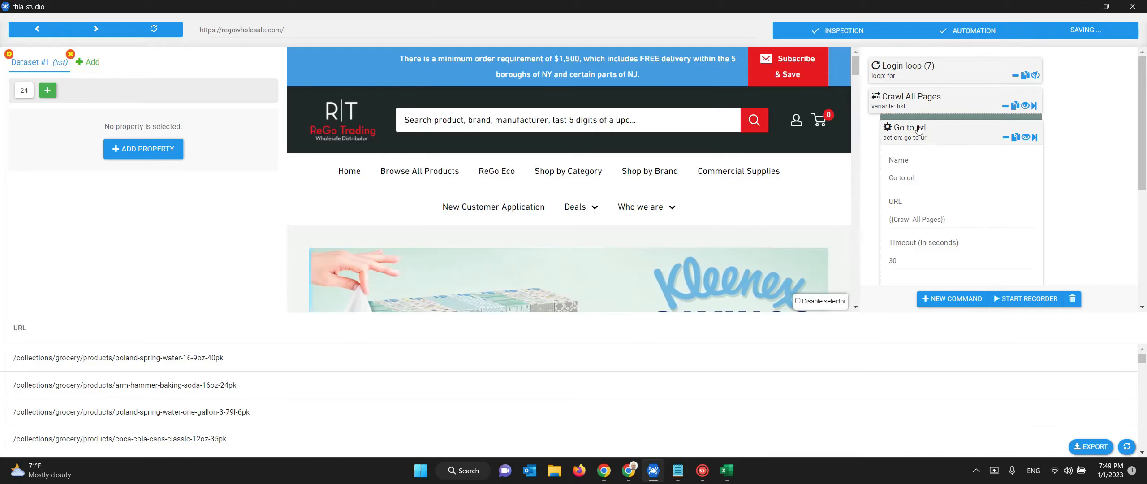
left_click(926, 138)
left_click(1125, 11)
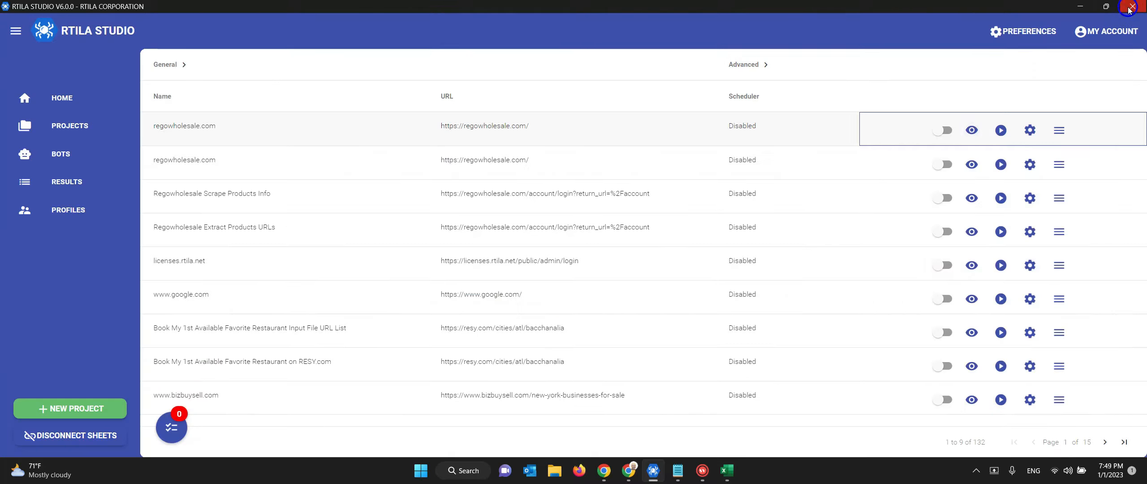
Run the first regowholesale.com project locally, dismiss the holiday notice on the site and switch to RTILA Studio to follow the project queue.
left_click(1002, 131)
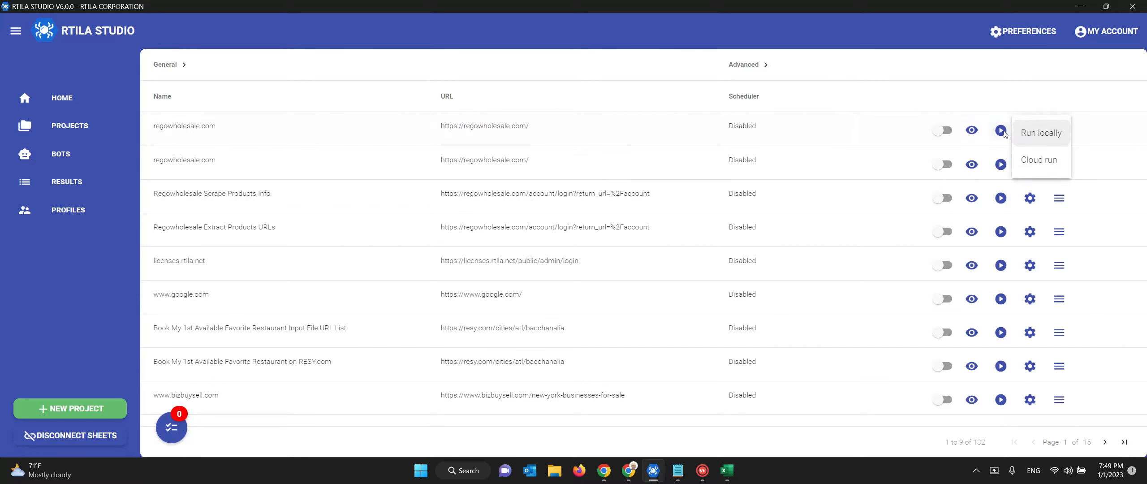
left_click(1028, 131)
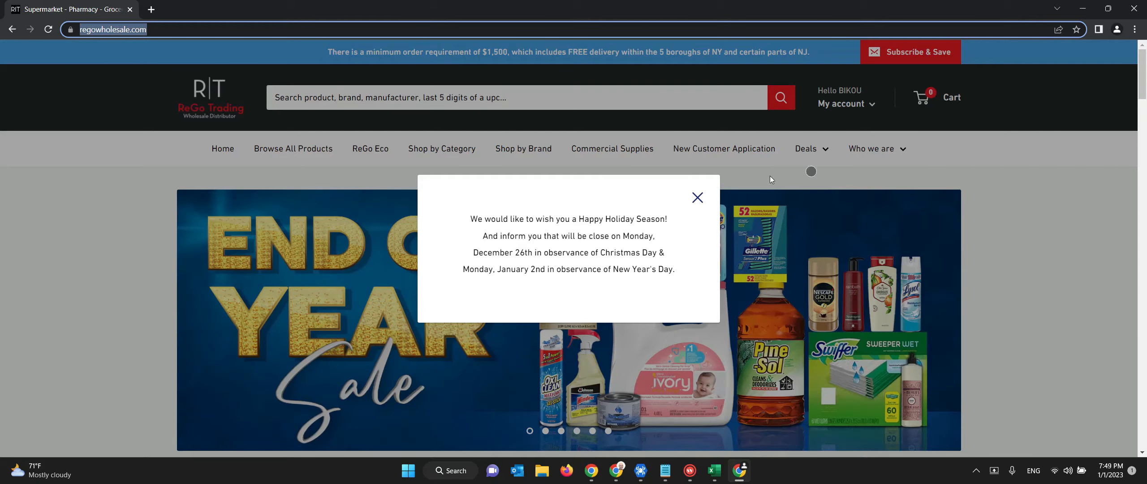
left_click(697, 198)
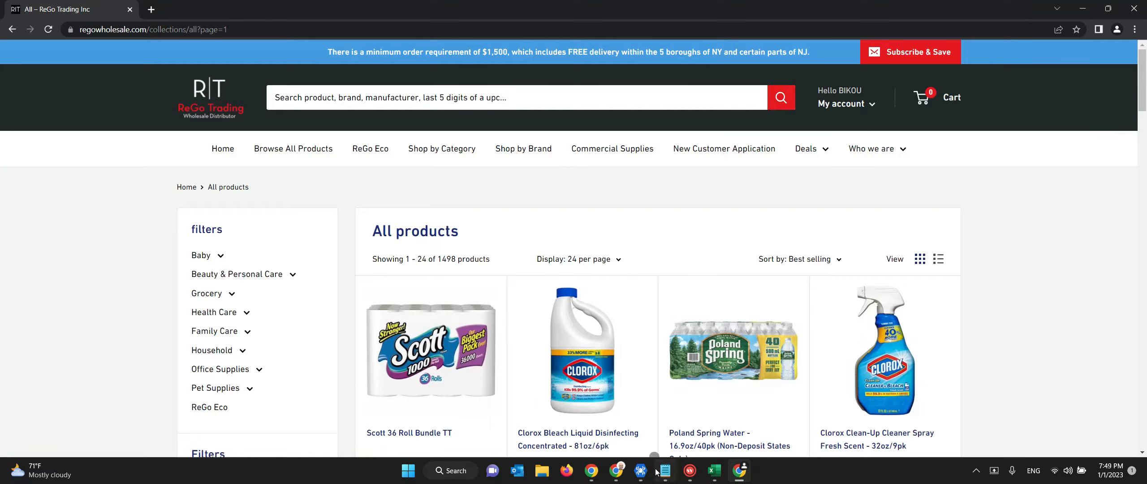
left_click(641, 471)
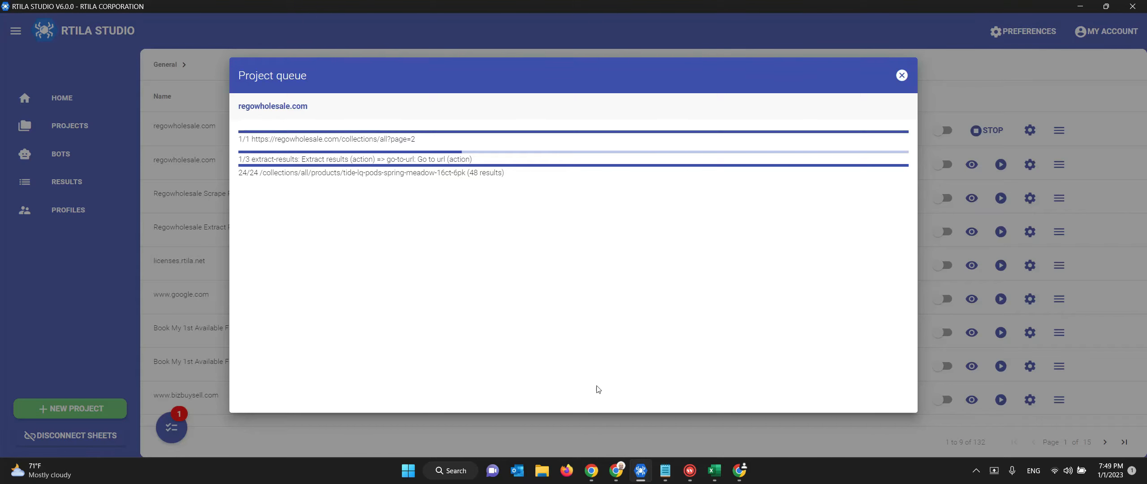
Check the collection page in the scraping bot's browser window, and return to the RTILA Studio project queue.
left_click(739, 470)
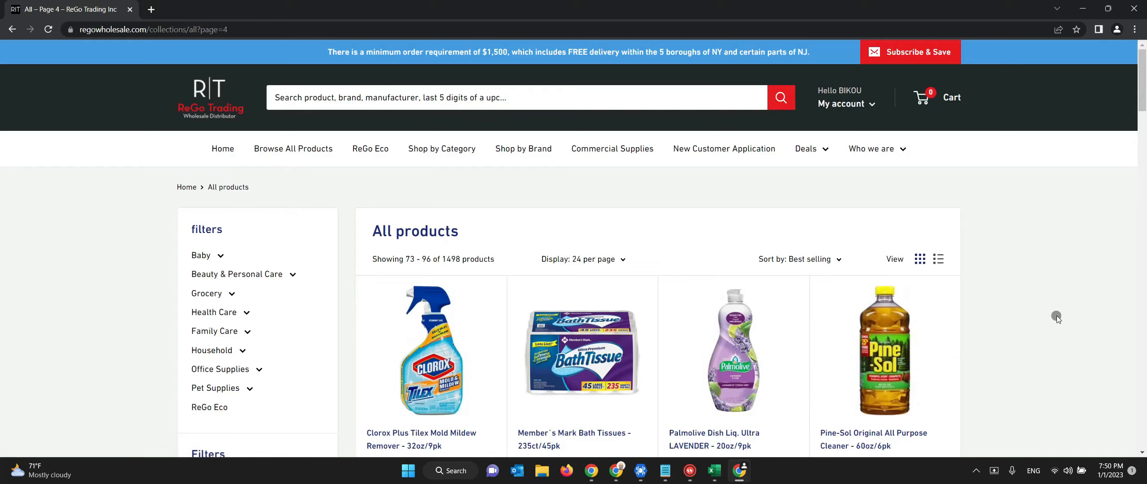
mouse_move(641, 471)
left_click(676, 412)
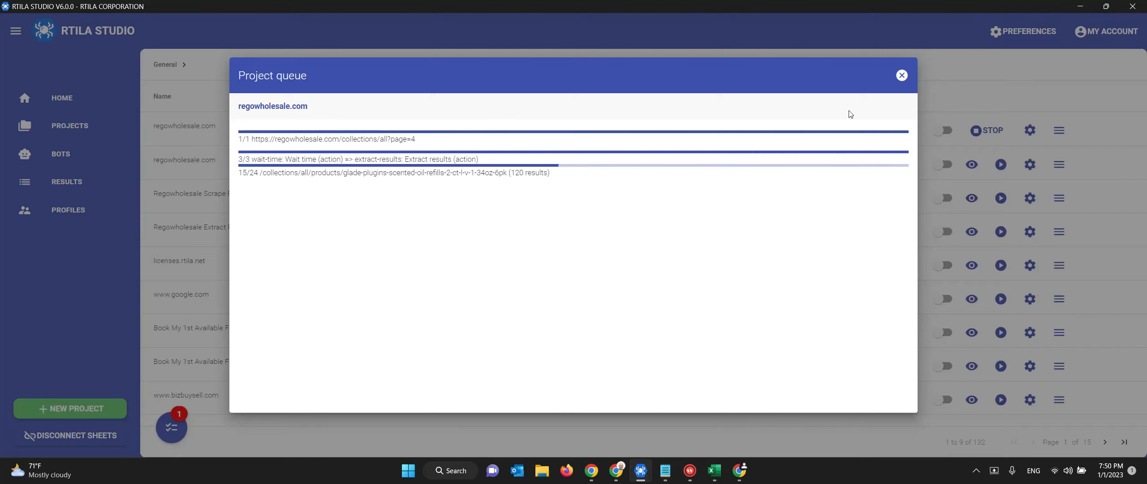
Close the project queue and stop the running regowholesale.com project, confirming the stop.
left_click(902, 77)
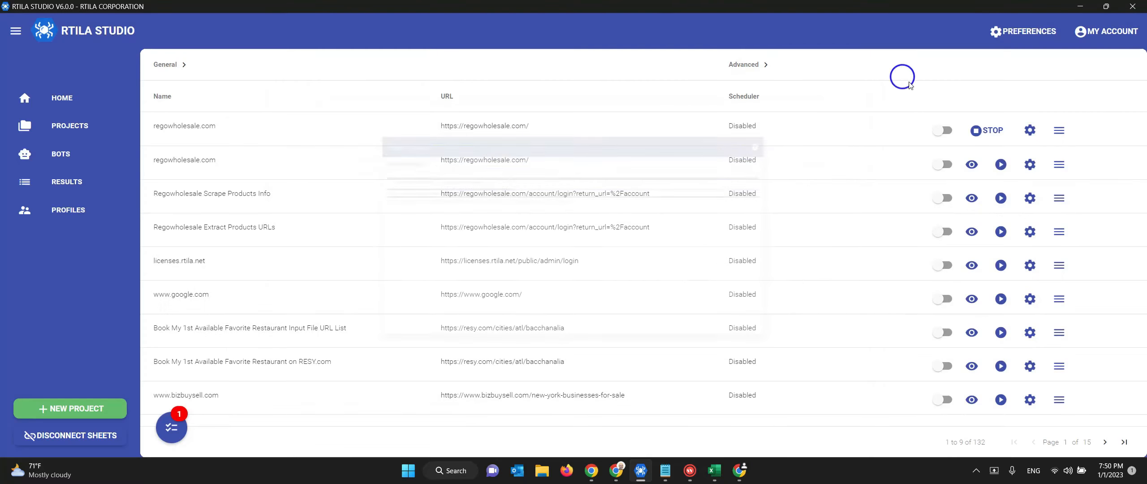
left_click(977, 135)
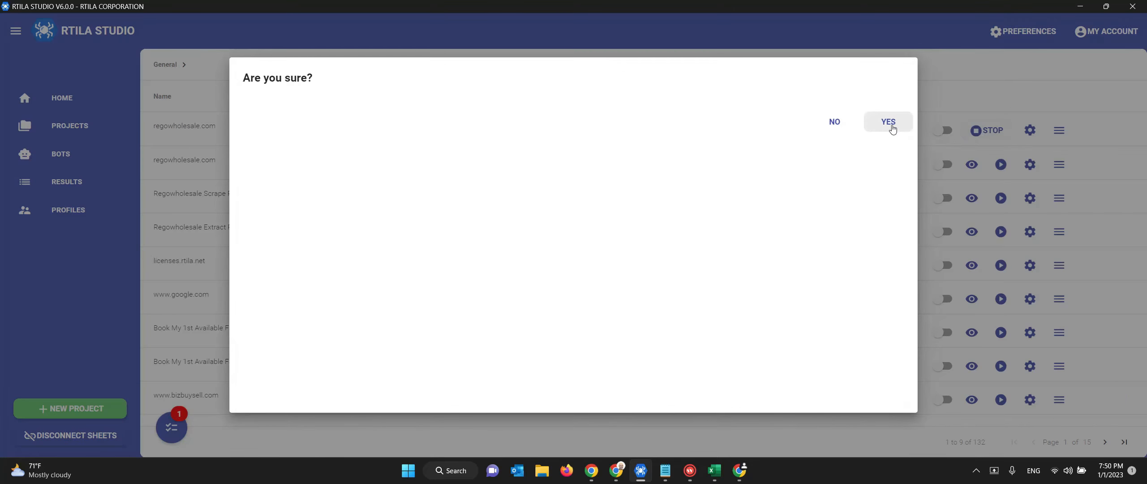
left_click(888, 122)
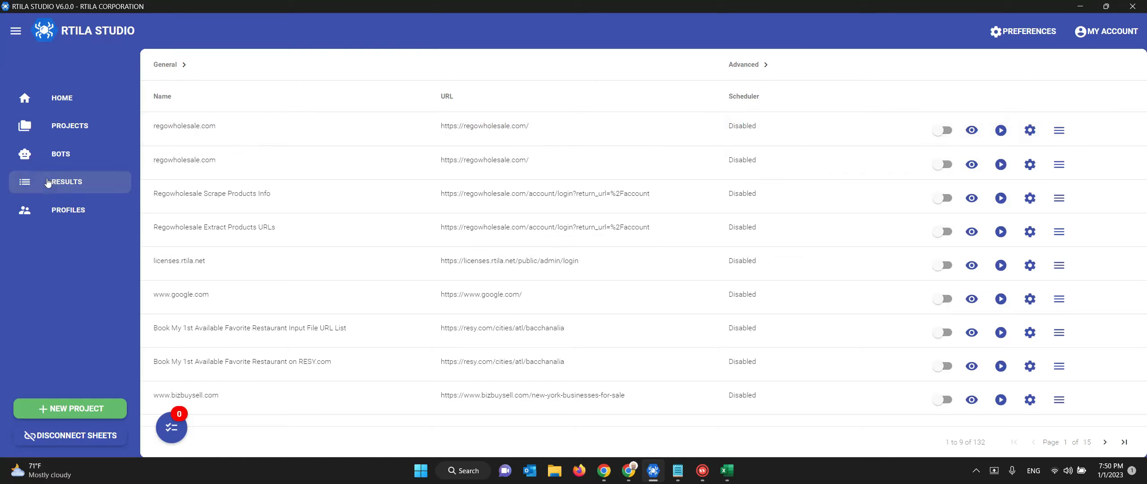
Preview the product URLs collected by the latest run, result 466, and return to the results list.
left_click(66, 181)
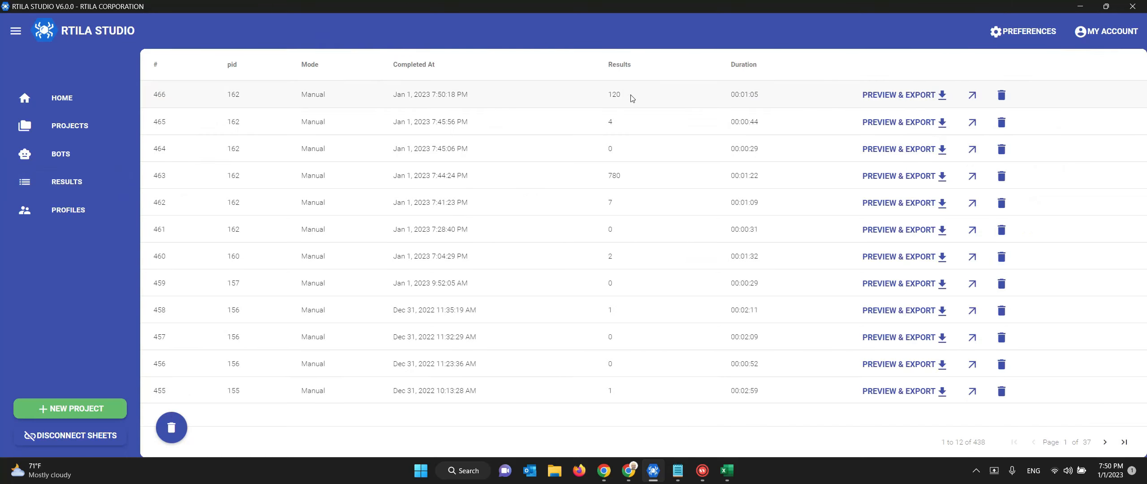
left_click(880, 96)
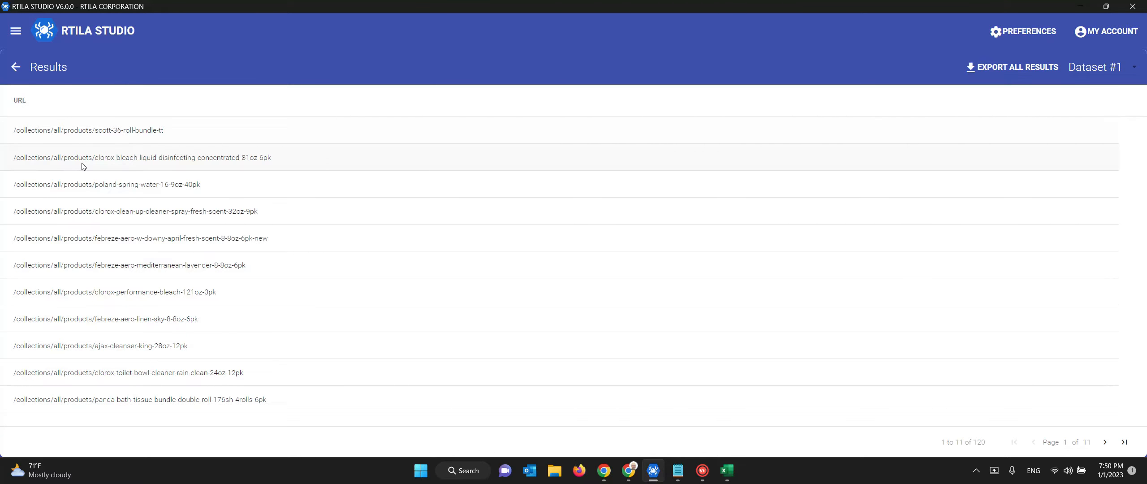
left_click(16, 67)
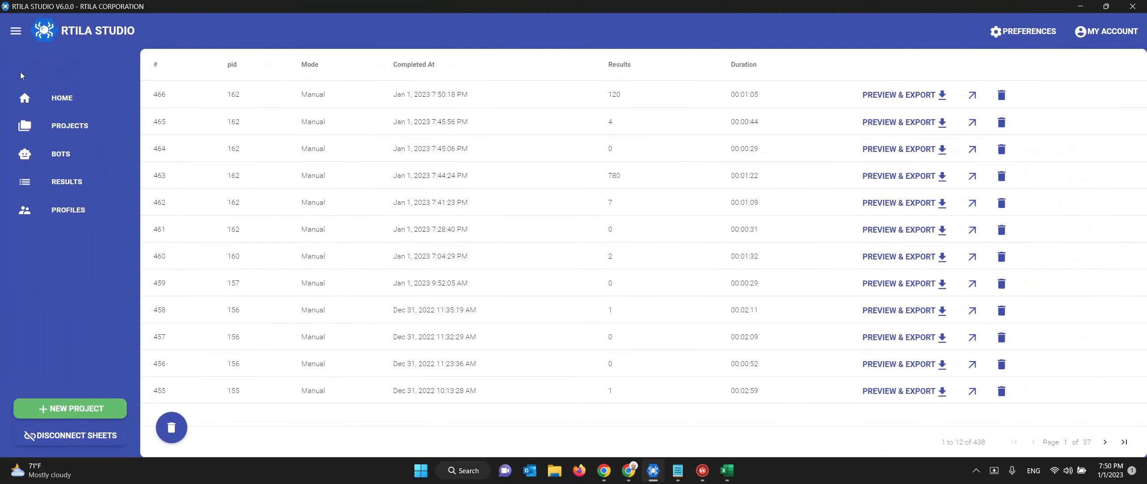
Open the Regowholesale Scrape Products Info project from the project list for inspection in a maximized window.
left_click(74, 126)
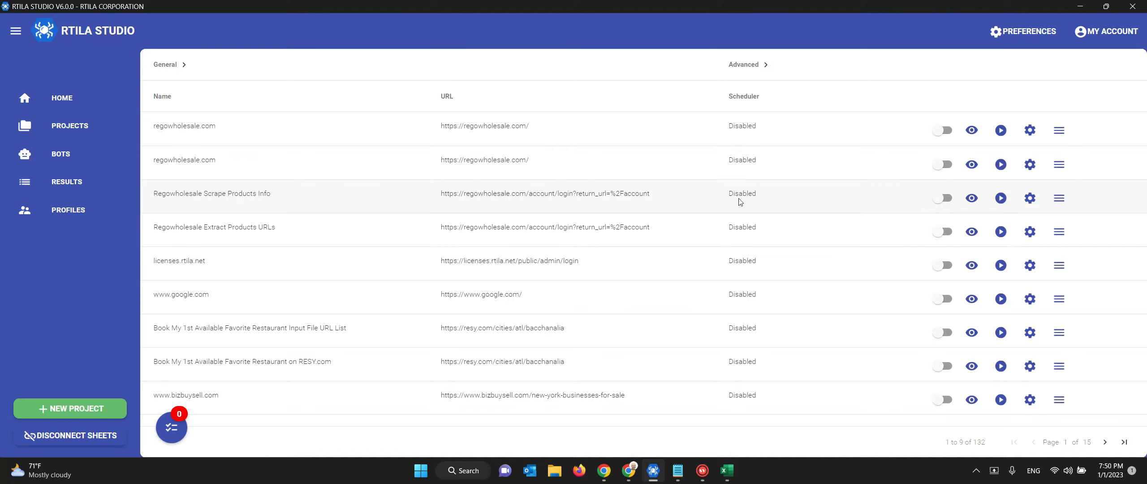
left_click(971, 198)
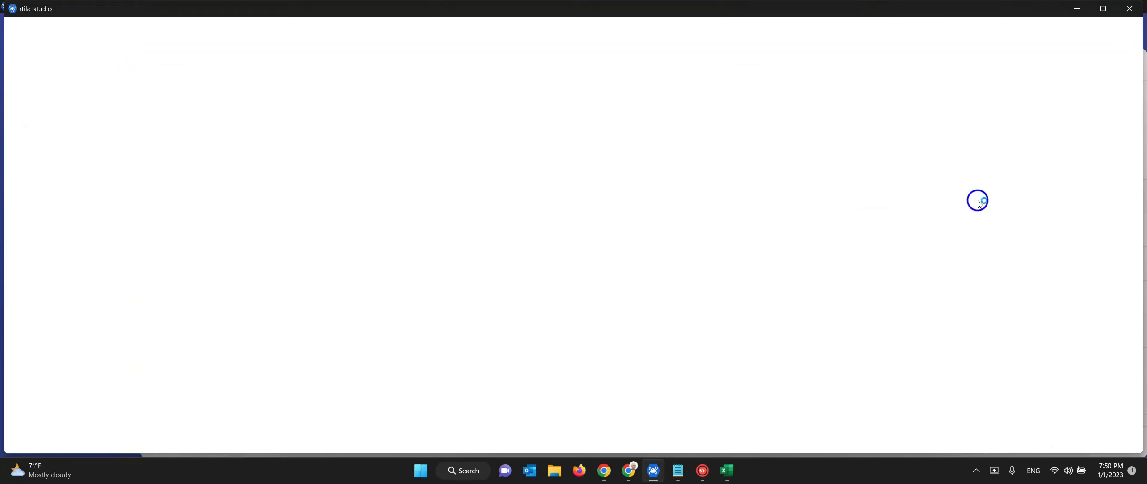
left_click(1105, 9)
mouse_move(1106, 13)
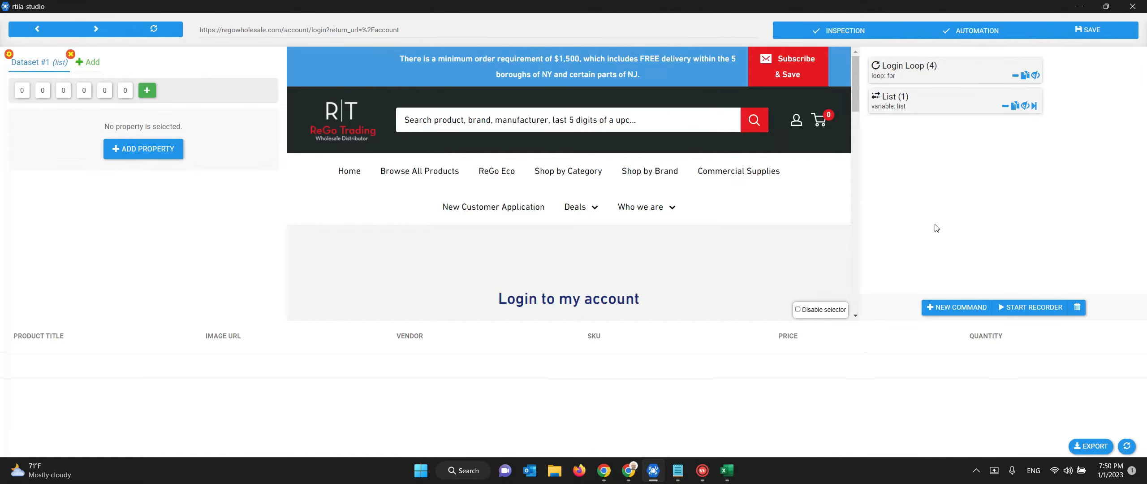
Expand the List variable and examine the full product URLs in its values and the project's automation commands.
left_click(892, 98)
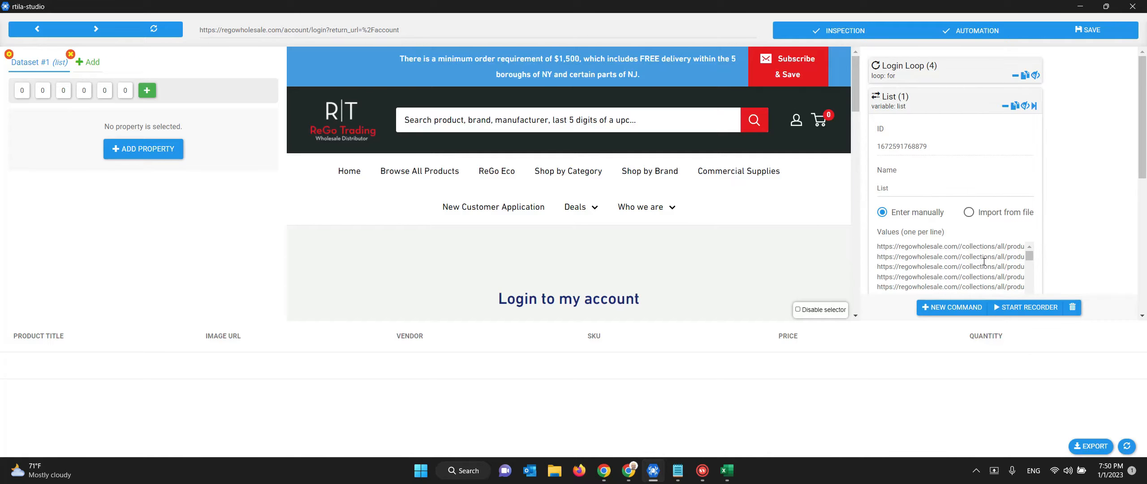
left_click(1024, 254)
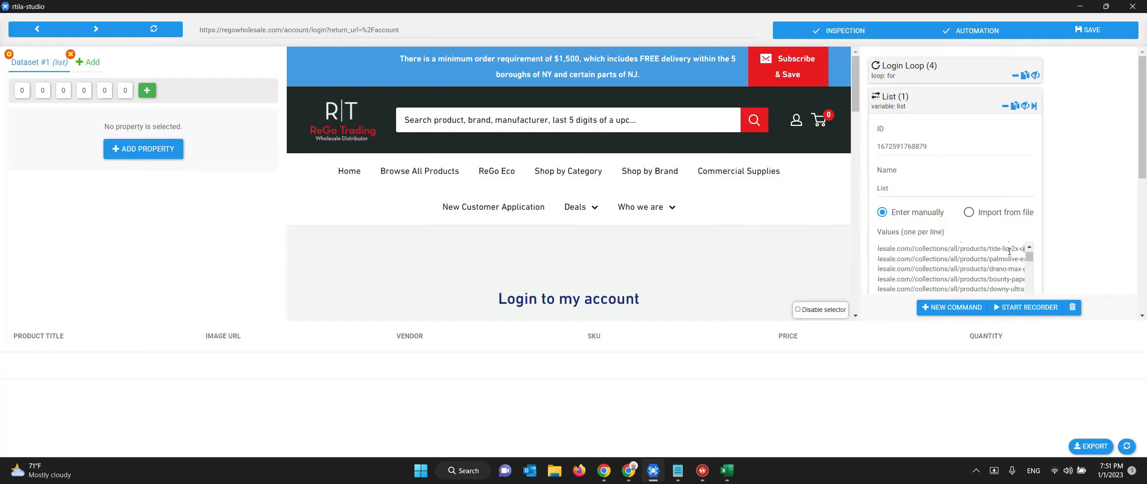
key("Right")
key("Right")
key("Right")
key("Right")
key("Right")
key("Right")
key("Right")
key("Right")
key("Right")
key("Right")
key("Right")
key("Right")
key("Right")
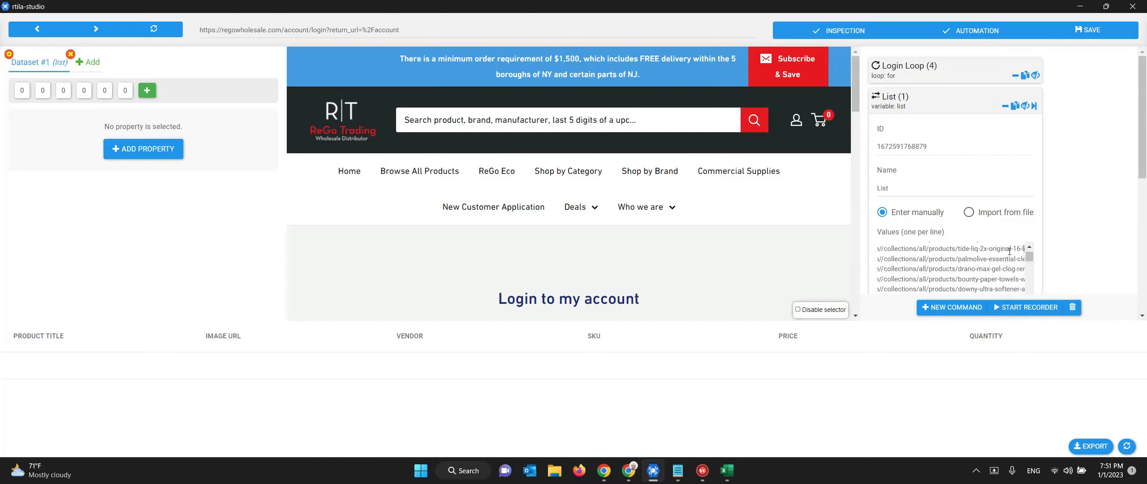
scroll(1005, 274, "down", 3)
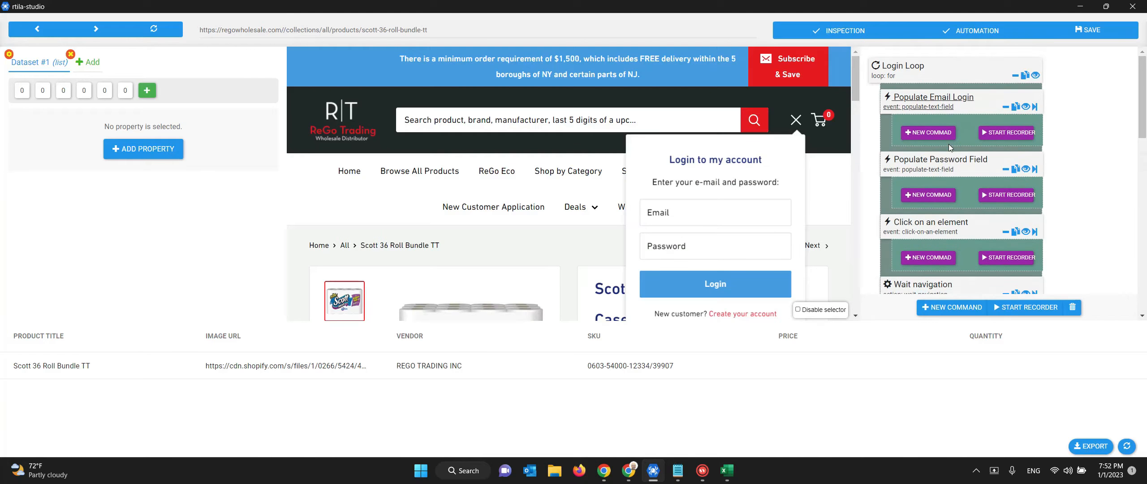
Collapse the Login Loop, select all product URLs in the List variable, and close the project inspector.
left_click(1035, 75)
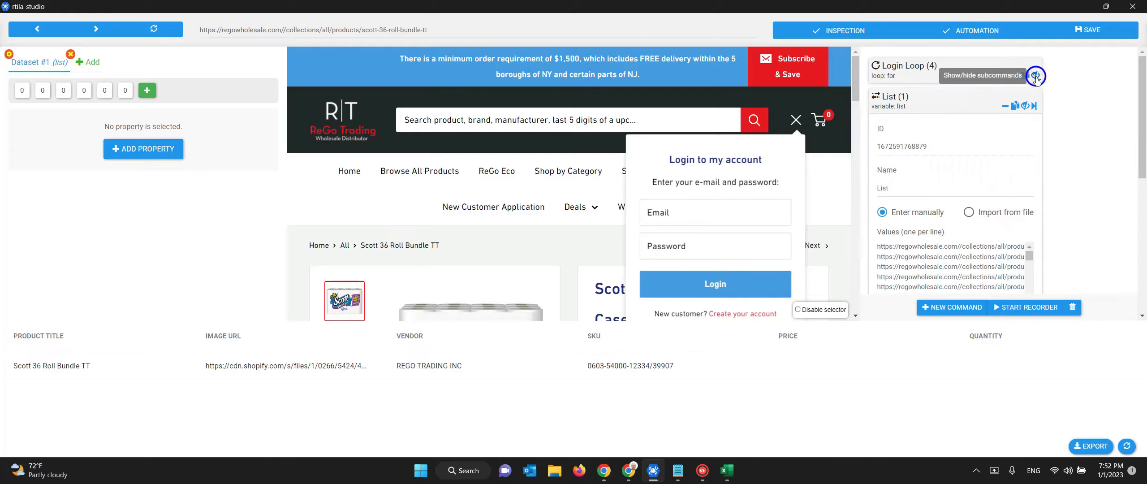
left_click(961, 258)
key("ctrl+a")
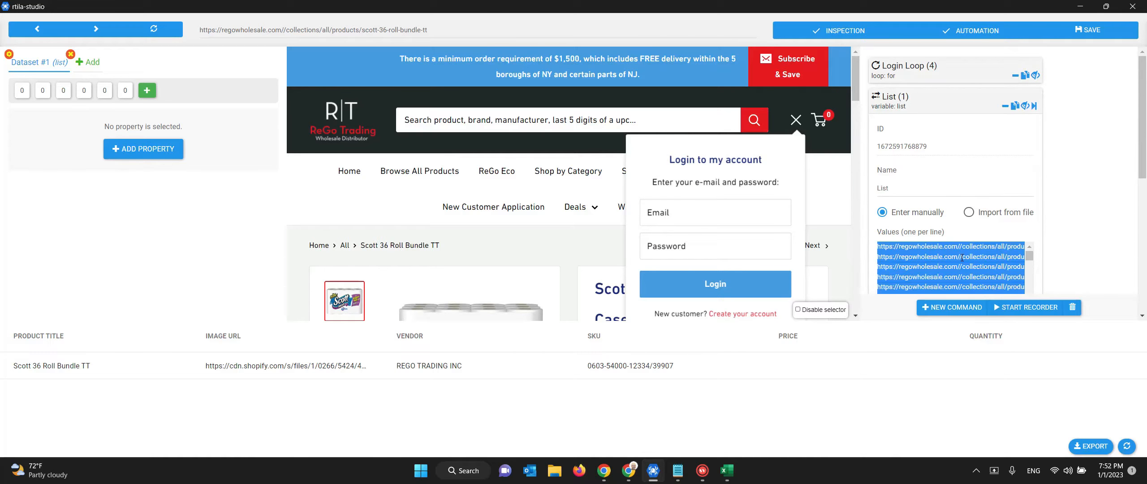
left_click(1046, 37)
left_click(1132, 6)
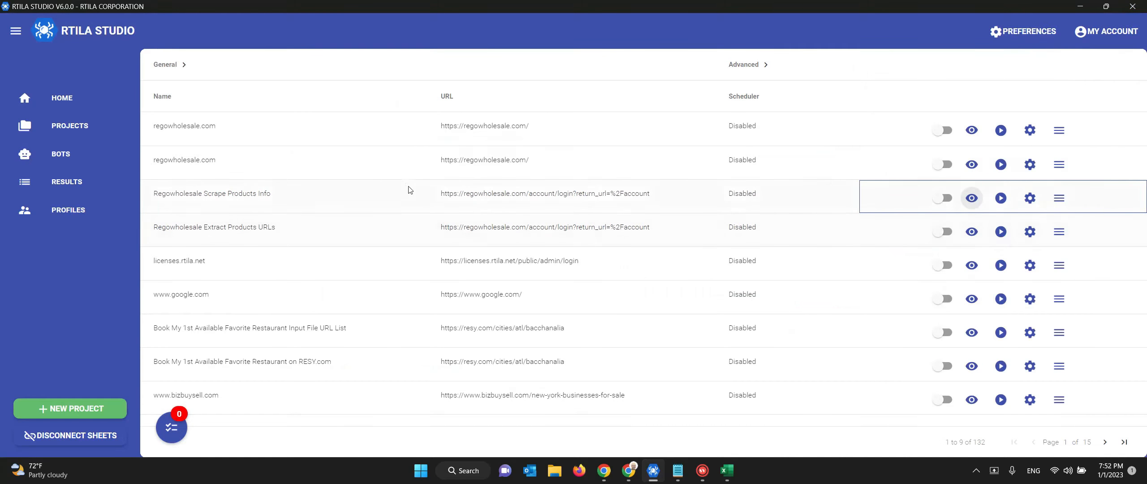
Inspect the first regowholesale.com project's automation commands, dismissing the site's holiday notice, and close the inspector.
left_click(971, 130)
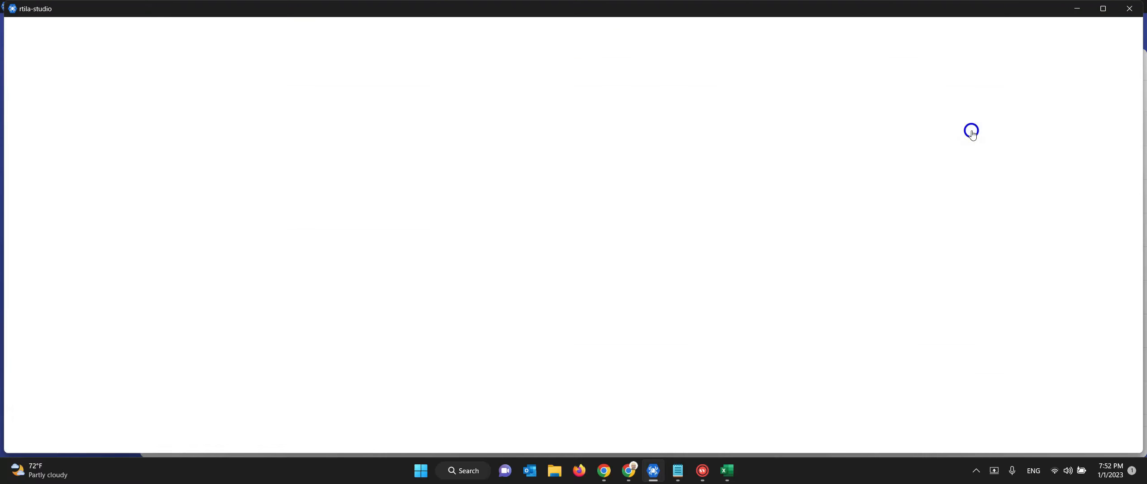
left_click(1103, 9)
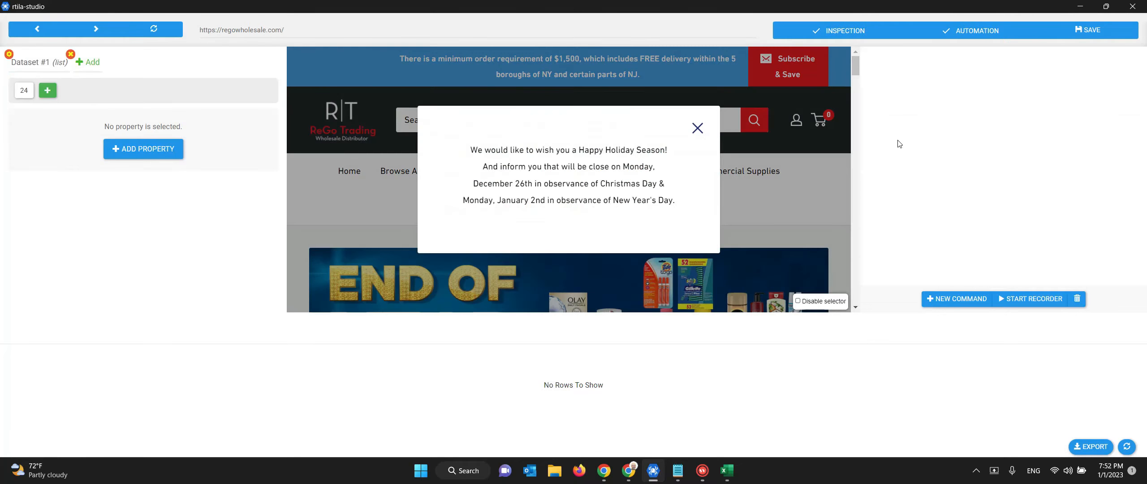
left_click(695, 129)
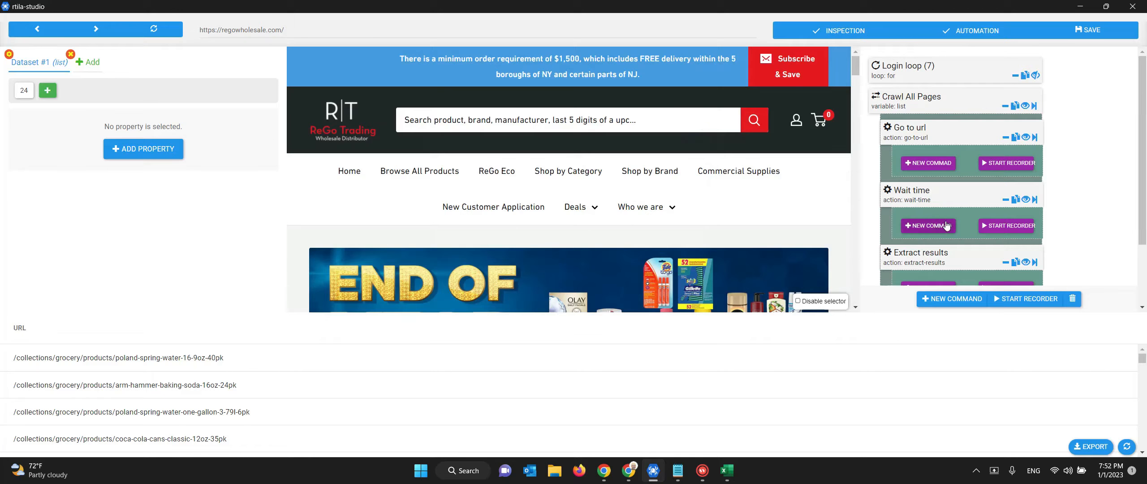
scroll(947, 225, "down", 2)
scroll(947, 224, "up", 2)
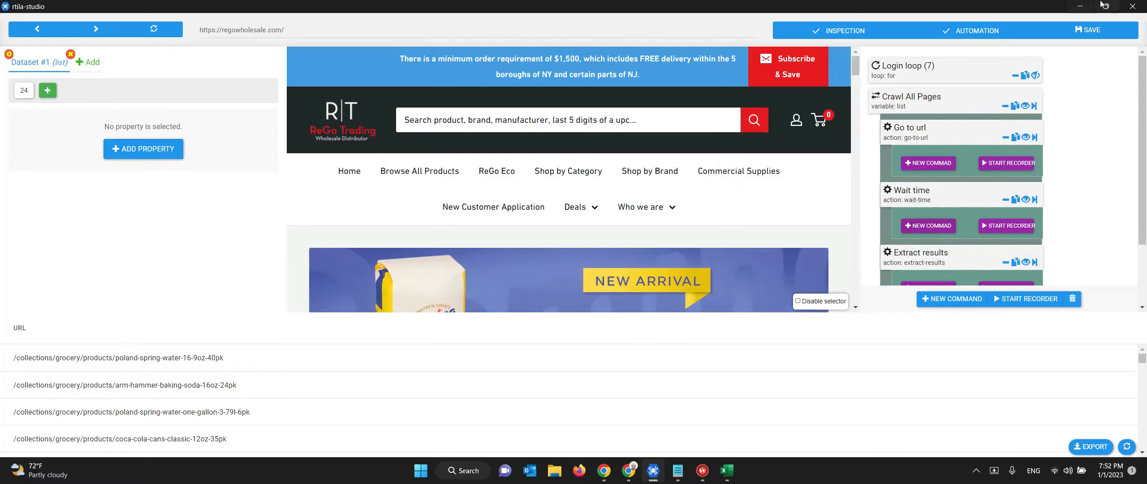
left_click(1133, 6)
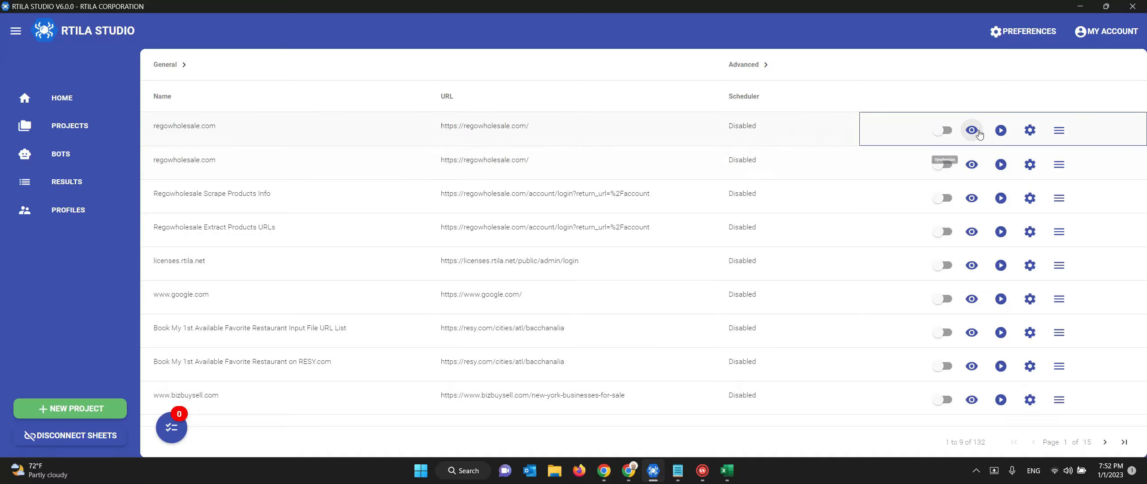
Clone the first regowholesale.com project and save the copy under the name "regowholesale.com Scrape Products Data".
left_click(1058, 130)
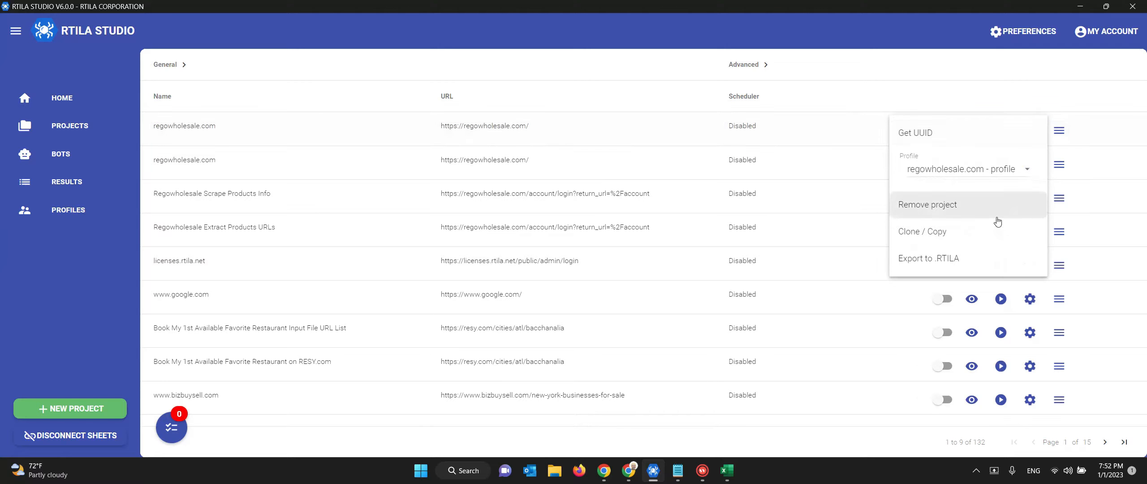
left_click(950, 232)
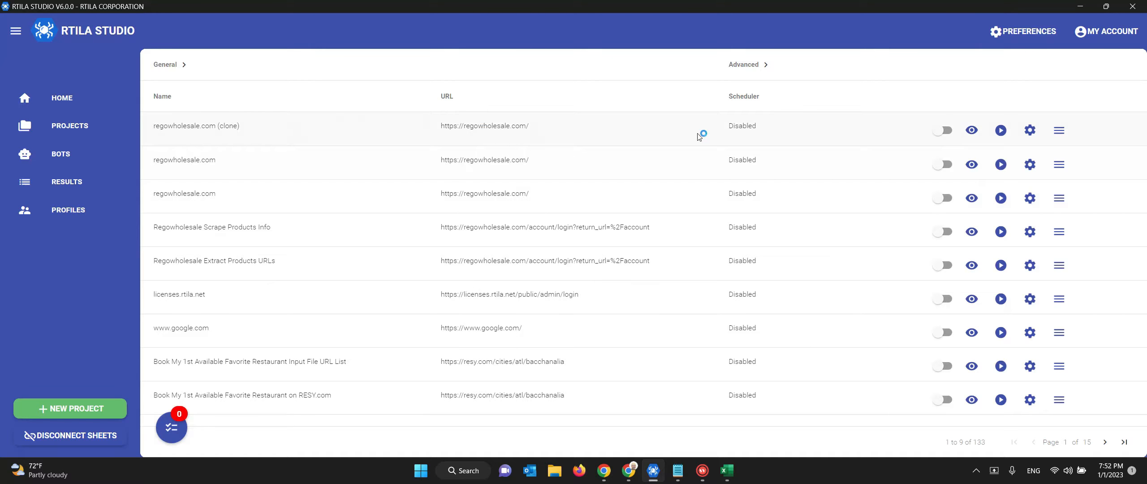
left_click(1028, 130)
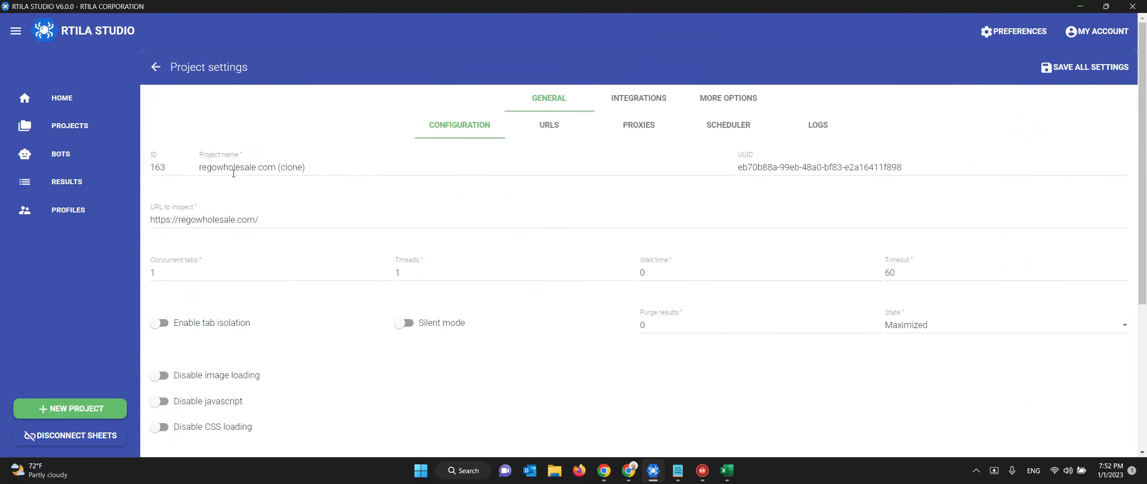
left_click_drag(275, 166, 352, 165)
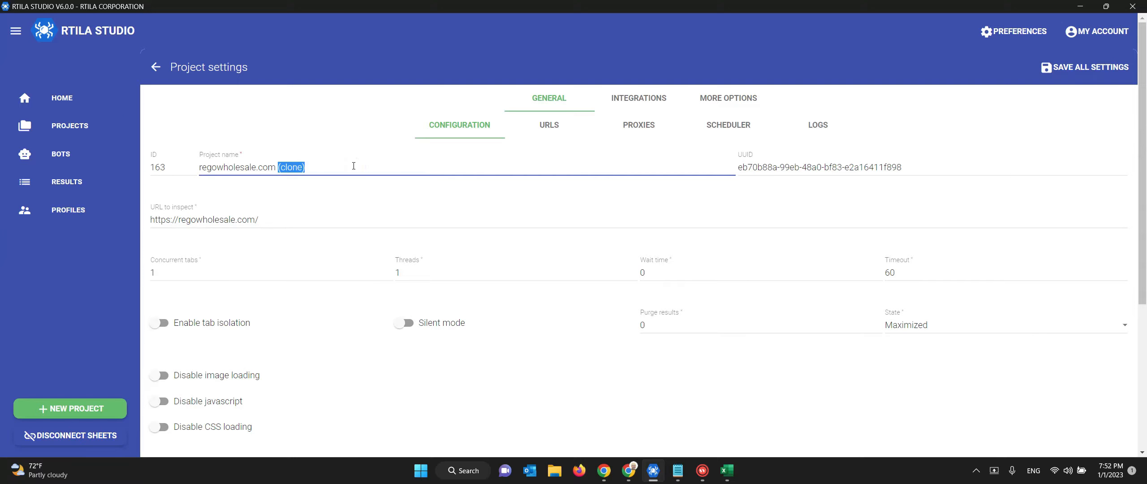
type("Scrape Products Data")
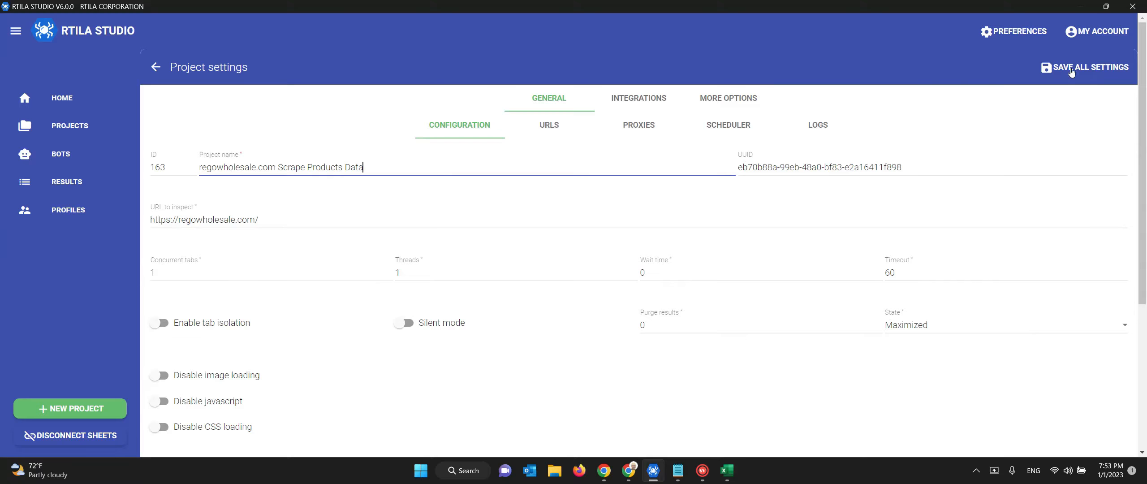
left_click(1071, 71)
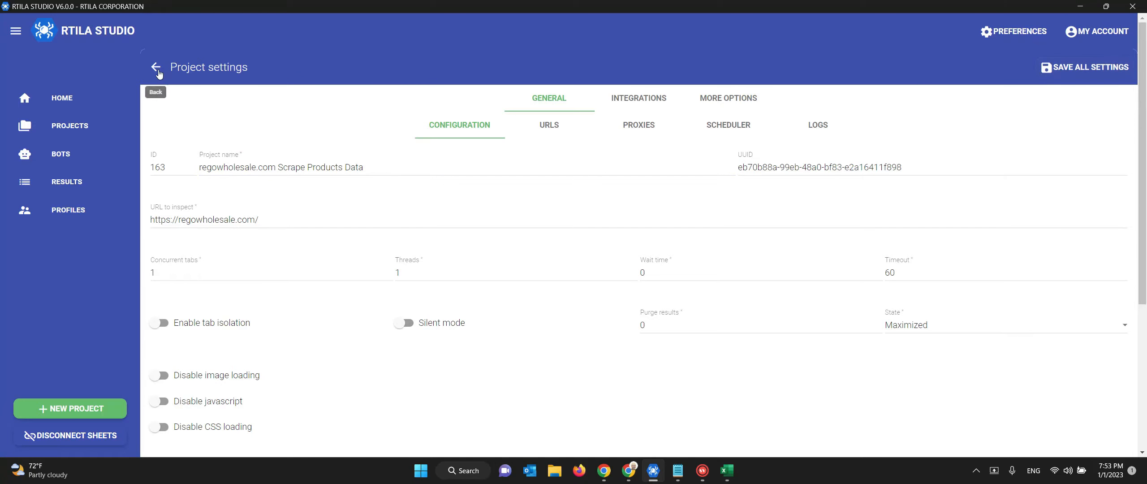
left_click(158, 70)
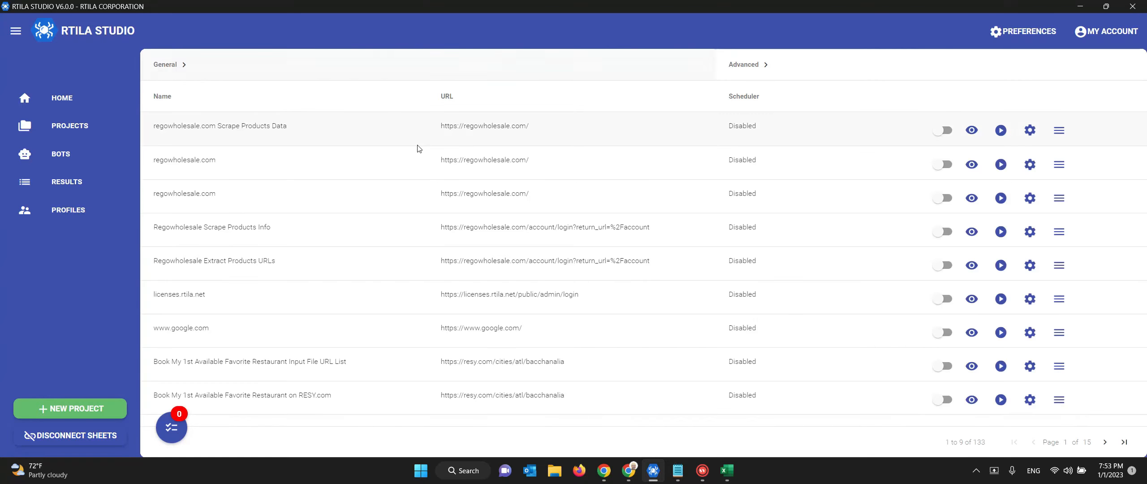
Open the regowholesale.com Scrape Products Data project for inspection in a maximized window and dismiss the site's holiday notice.
left_click(971, 129)
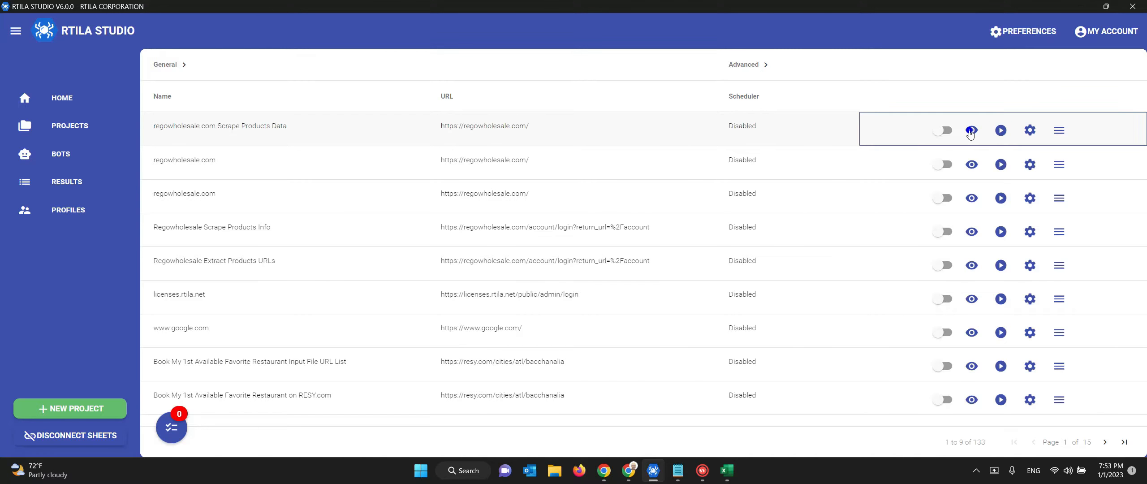
left_click(1102, 10)
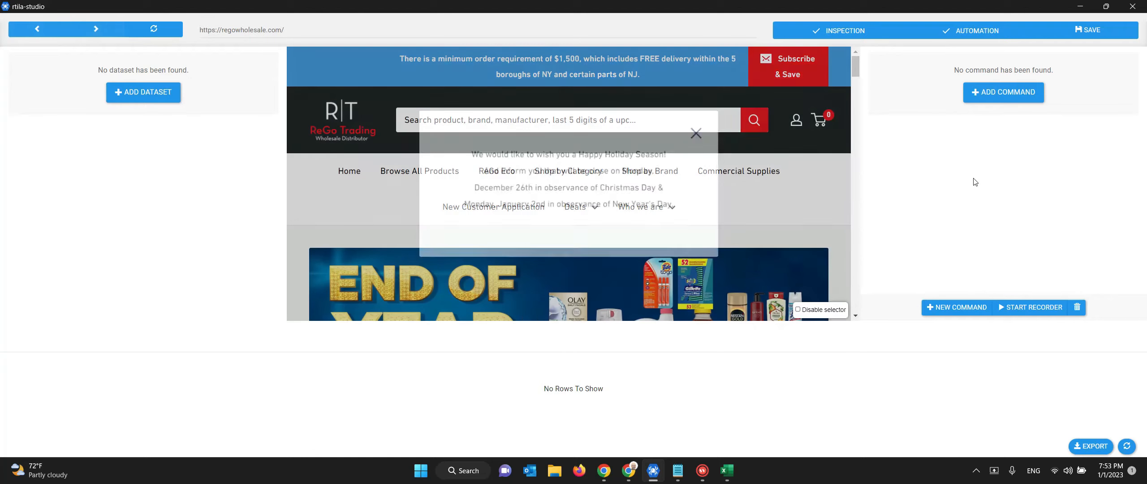
left_click(698, 136)
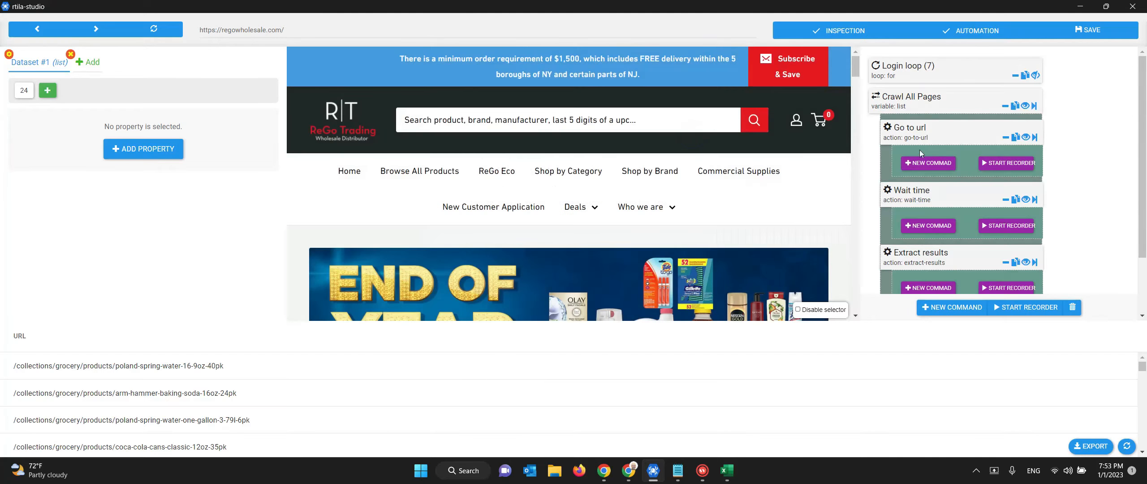
Replace the Crawl All Pages variable's values with the copied list of product URLs and collapse the variable.
left_click(919, 99)
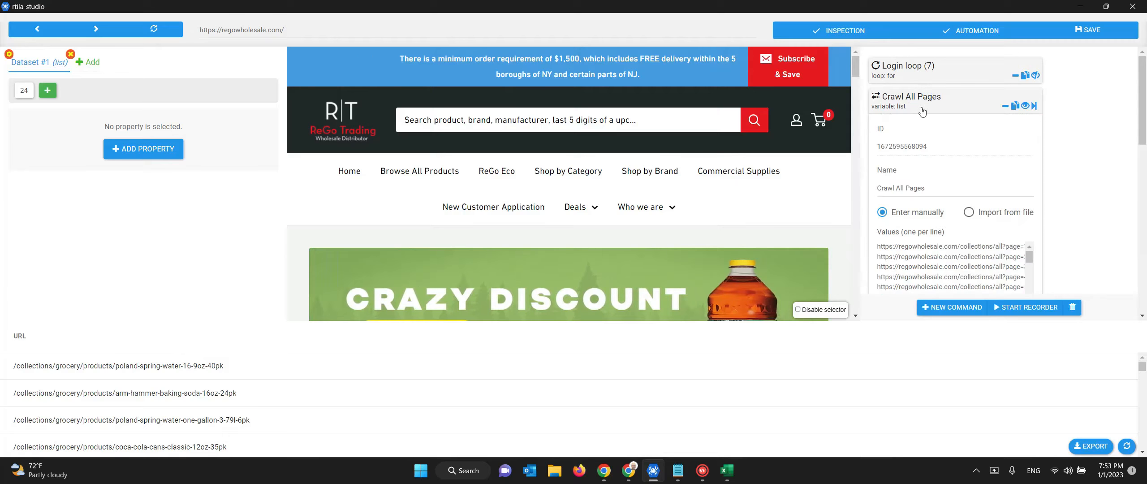
scroll(927, 137, "down", 1)
left_click(923, 186)
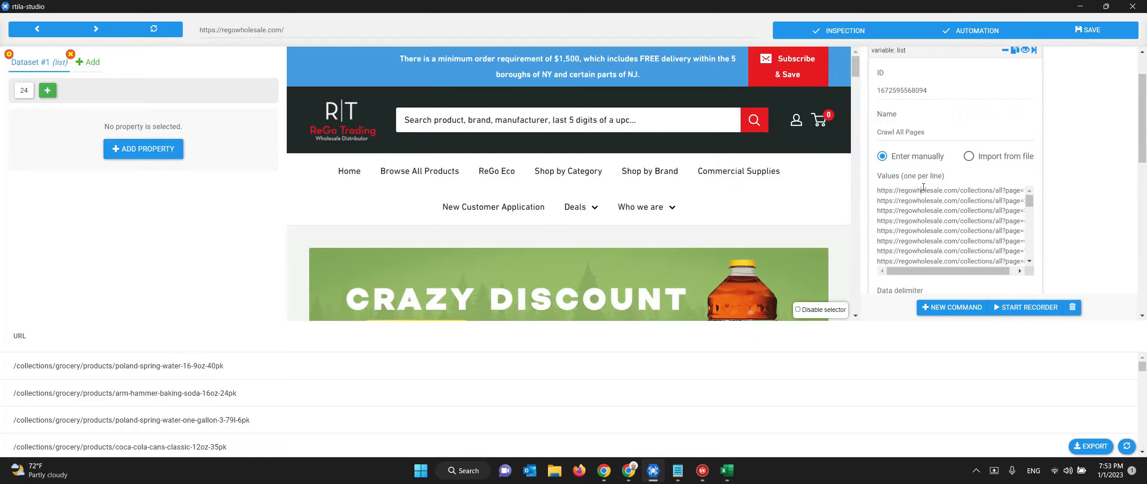
key("ctrl+a")
key("BackSpace")
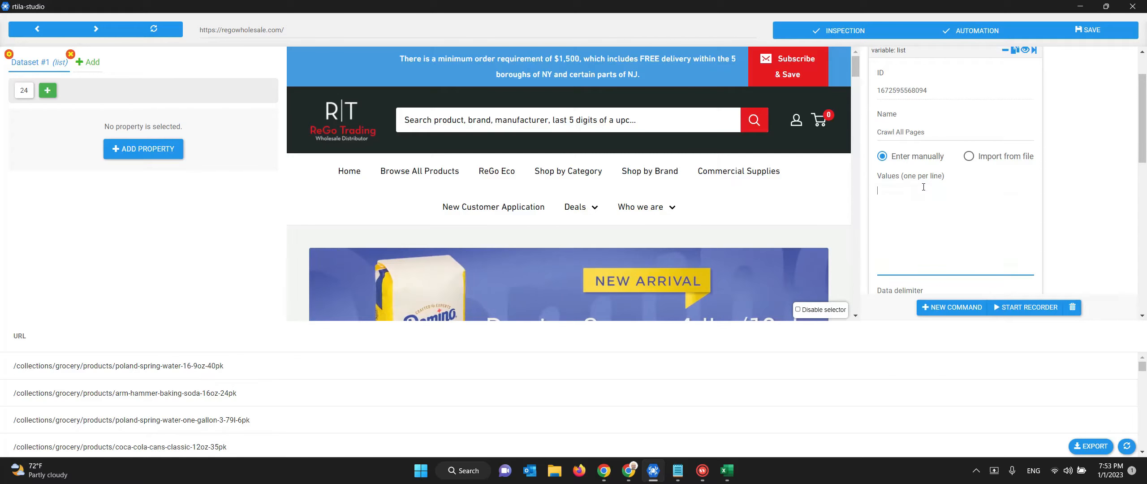
key("ctrl+v")
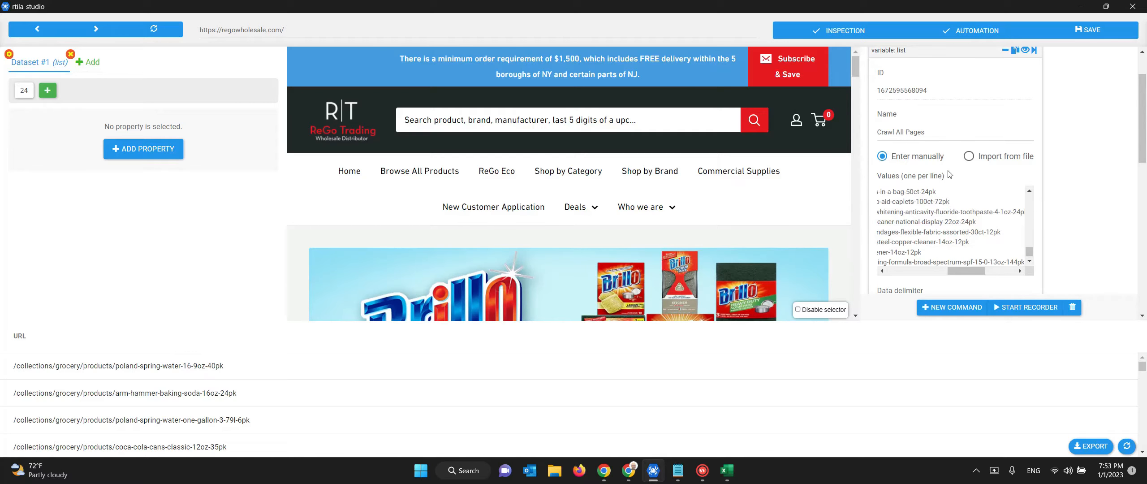
scroll(948, 175, "up", 2)
left_click(912, 105)
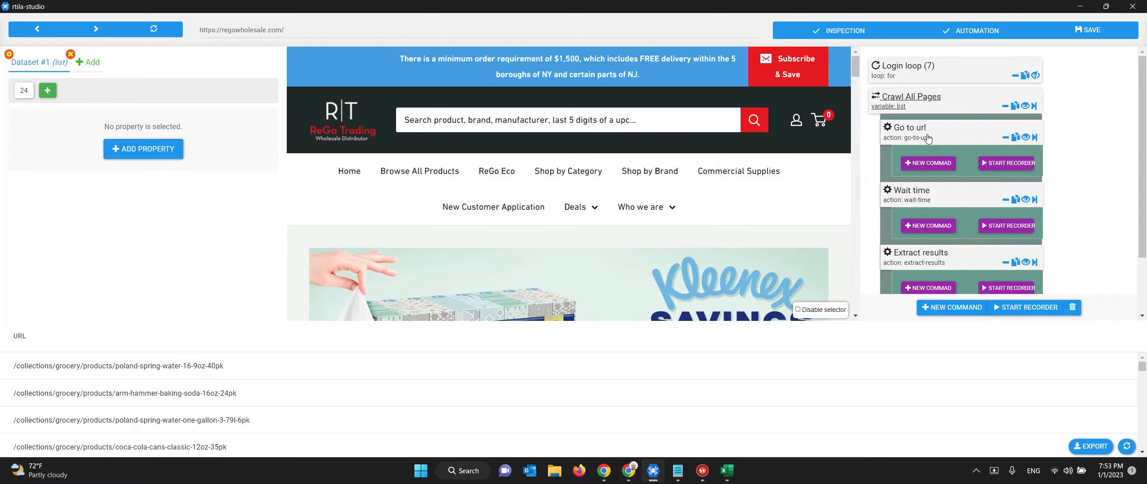
scroll(924, 193, "down", 1)
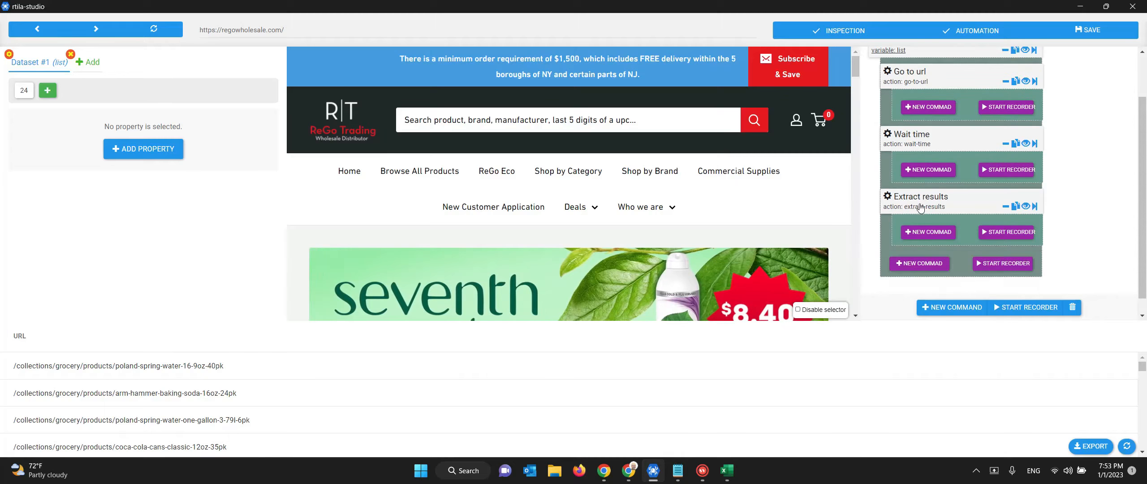
scroll(922, 206, "up", 1)
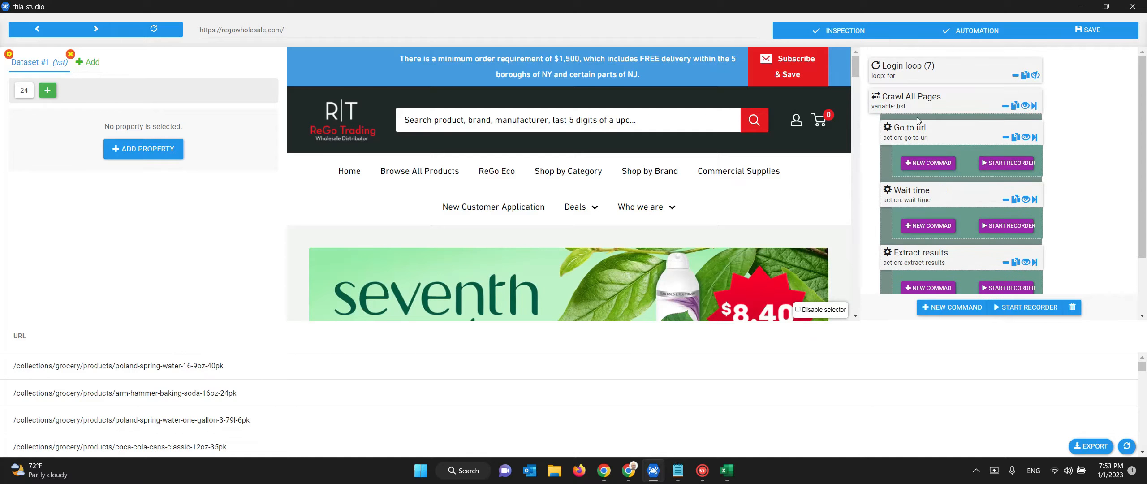
left_click(921, 101)
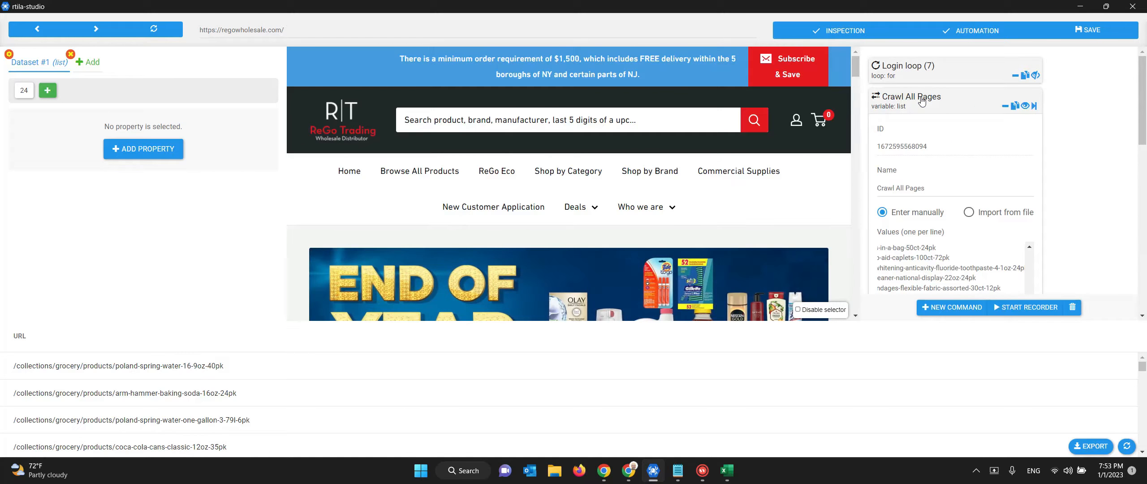
left_click(921, 101)
Expand the Login loop and run its commands one by one to fill in the account e-mail and password.
left_click(1035, 75)
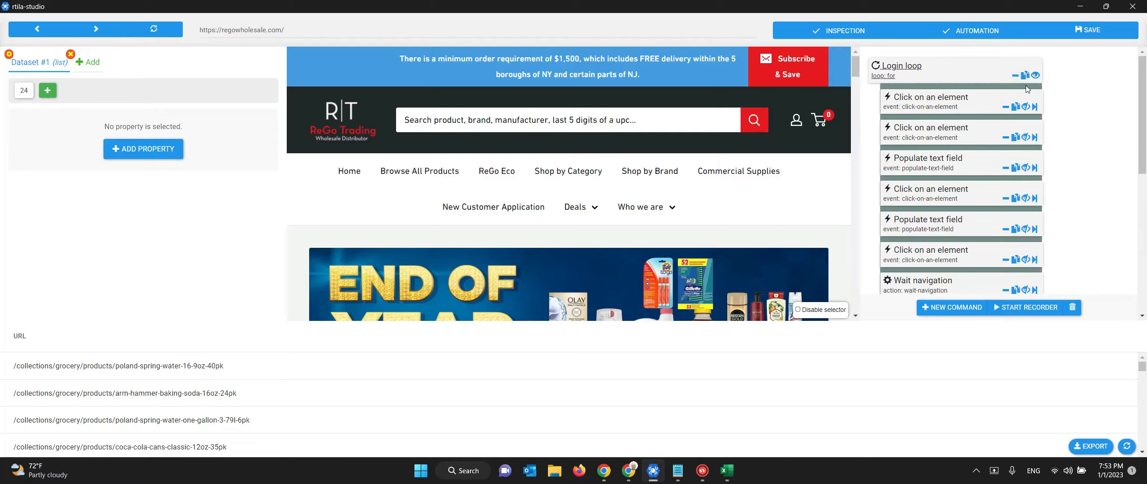
left_click(1034, 106)
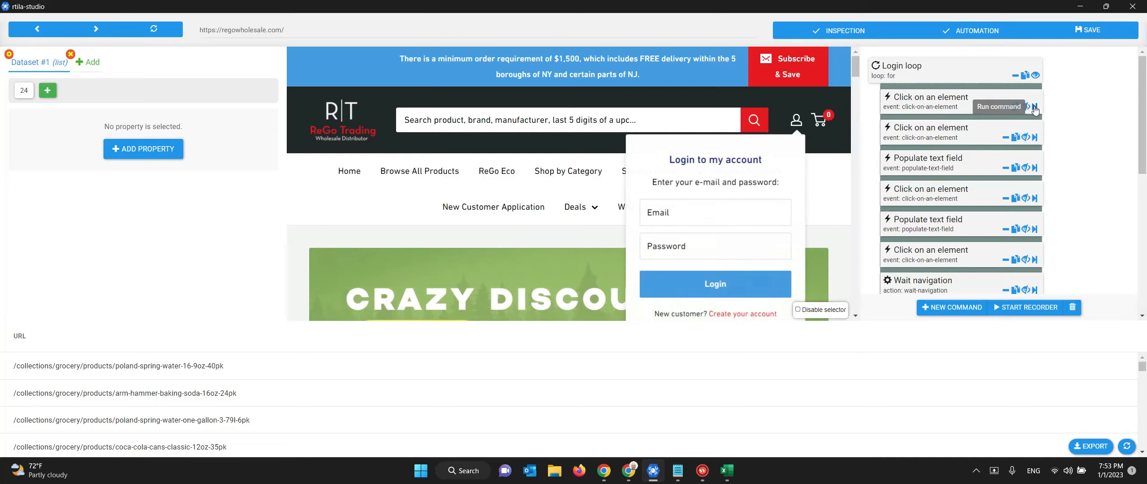
left_click(1035, 139)
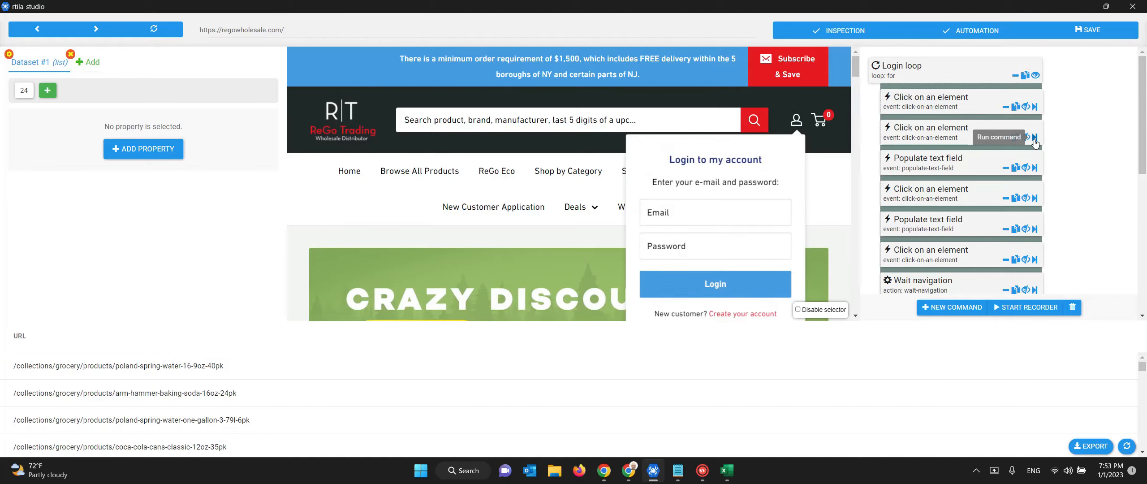
left_click(1034, 168)
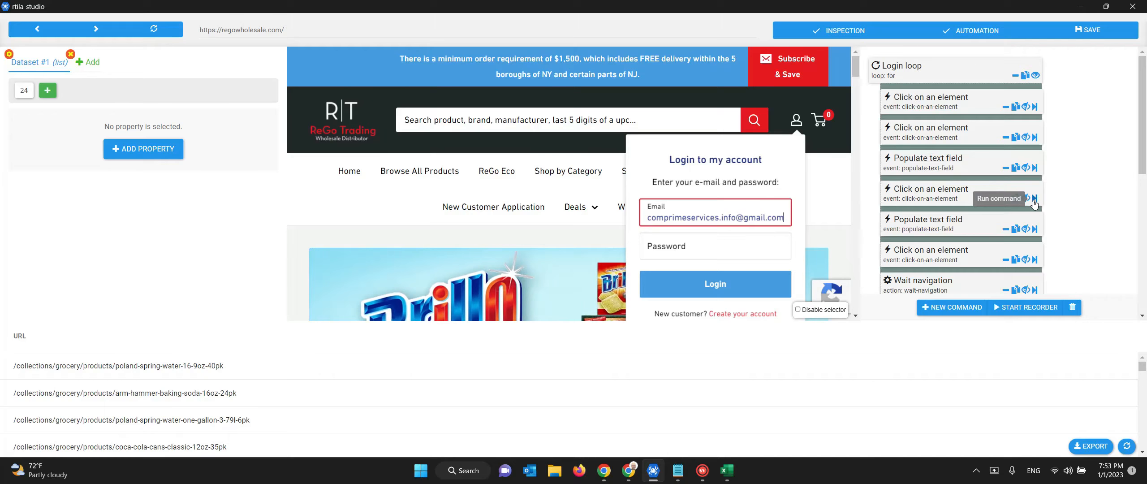
left_click(1035, 199)
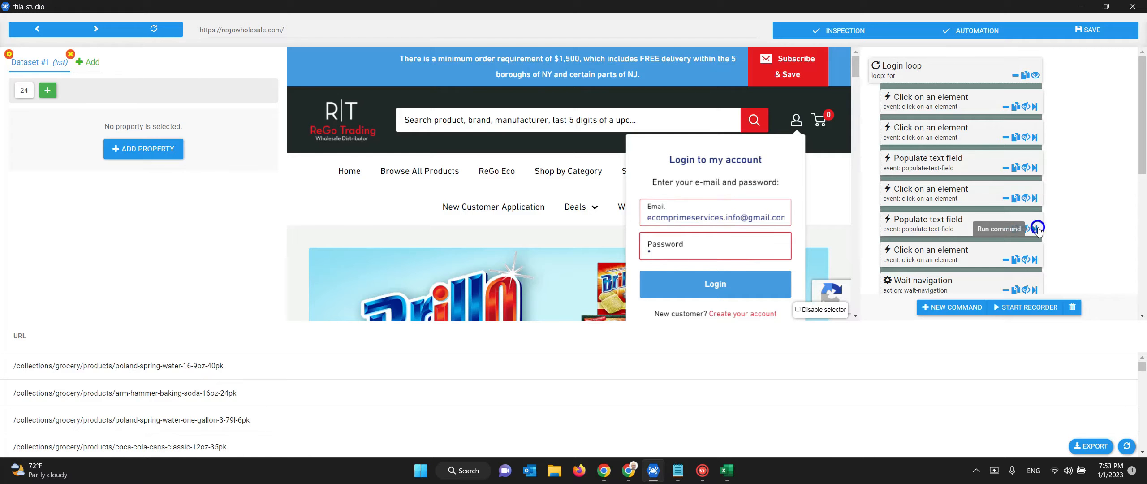
left_click(1035, 228)
Run the Login loop's last Click on an element command to submit the login, and collapse the loop.
scroll(1039, 218, "down", 3)
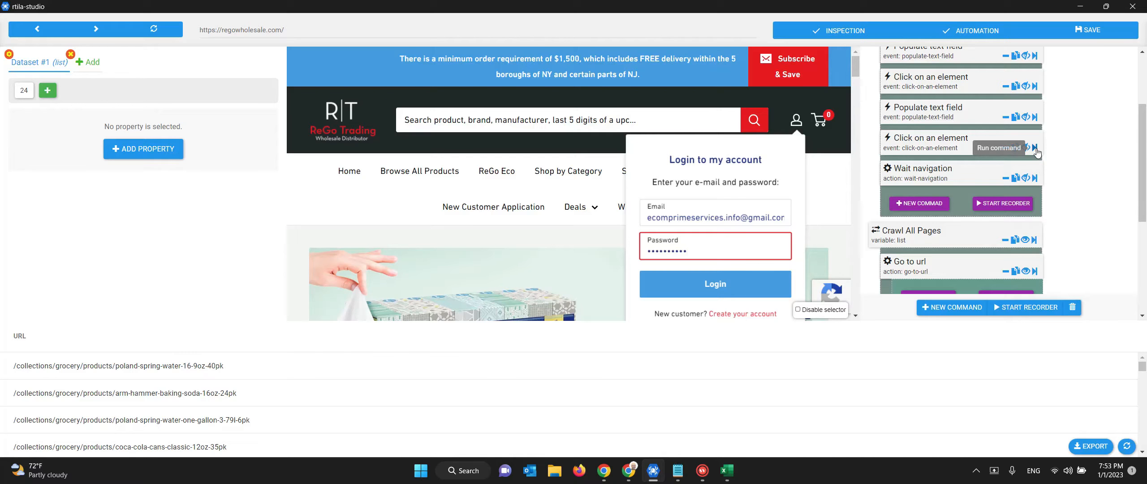
left_click(1035, 148)
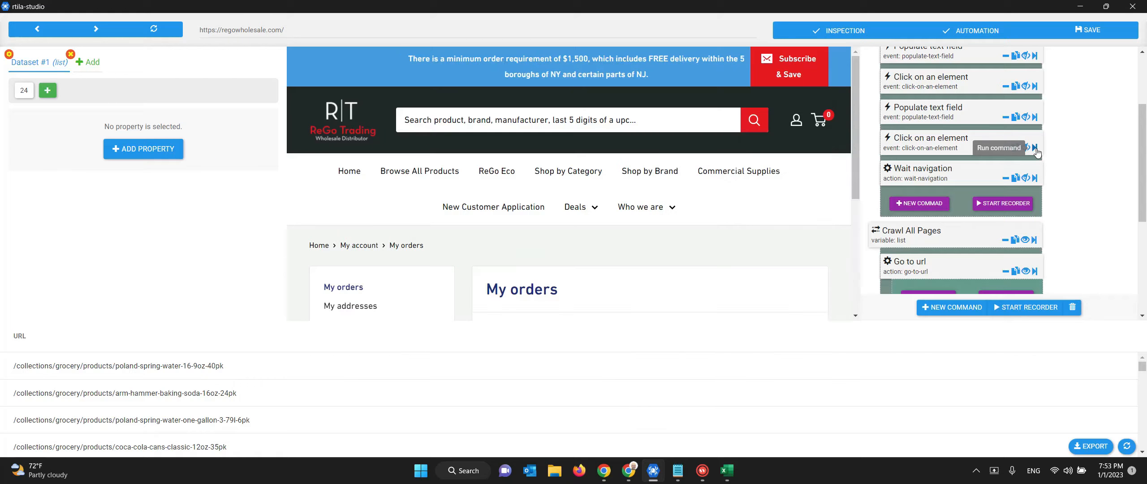
scroll(1031, 165, "up", 3)
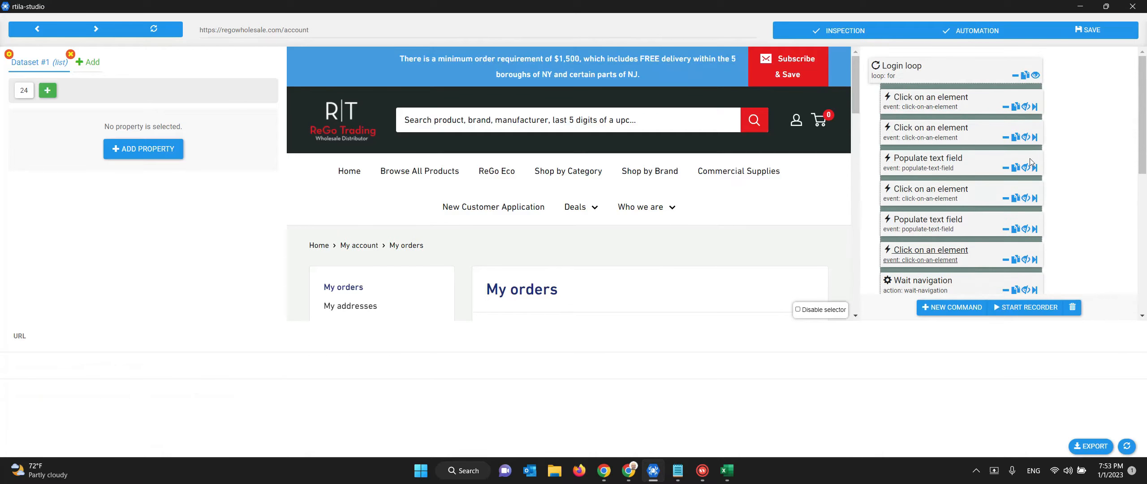
left_click(1034, 75)
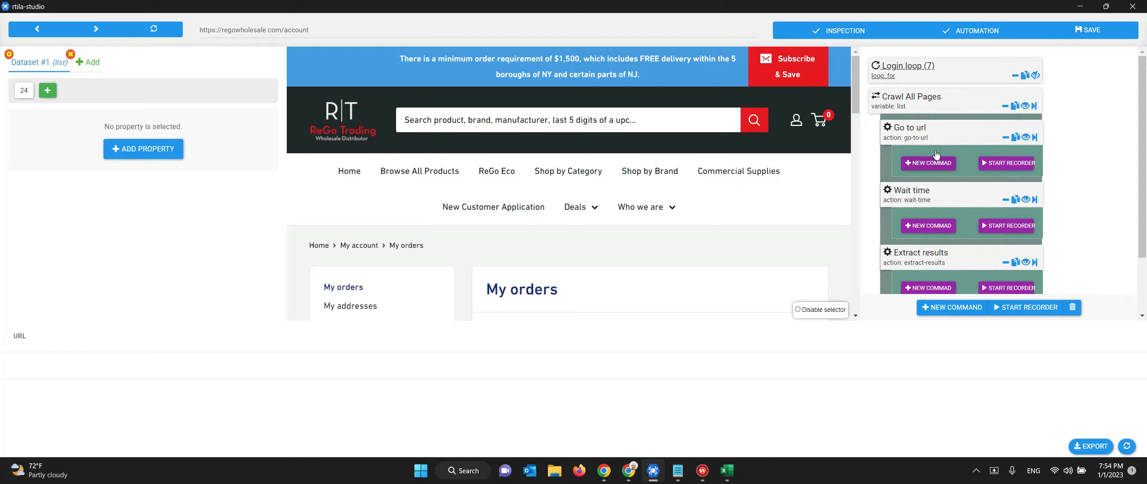
Copy one product URL from the Crawl All Pages values and collapse the variable.
left_click(912, 97)
scroll(931, 259, "down", 8)
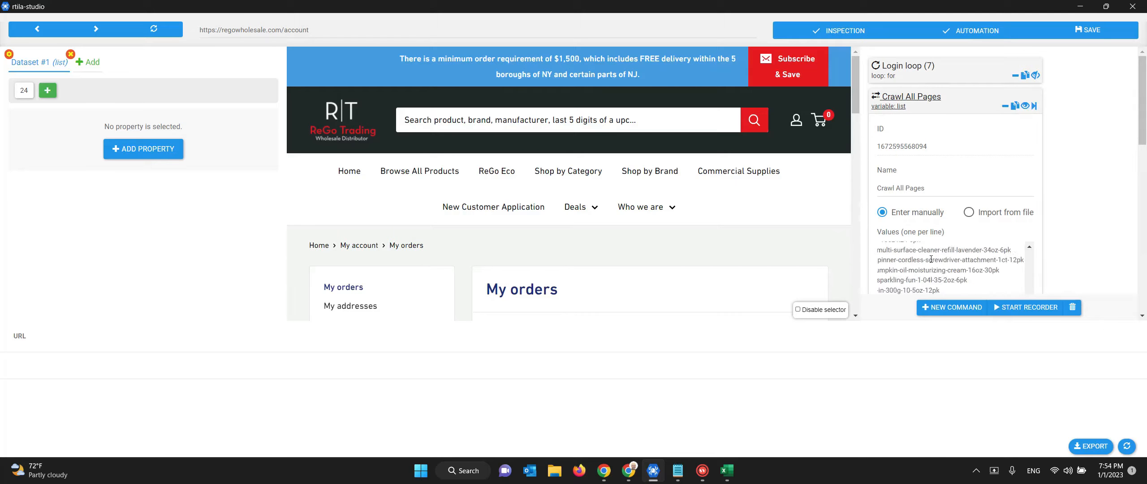
scroll(934, 260, "down", 5)
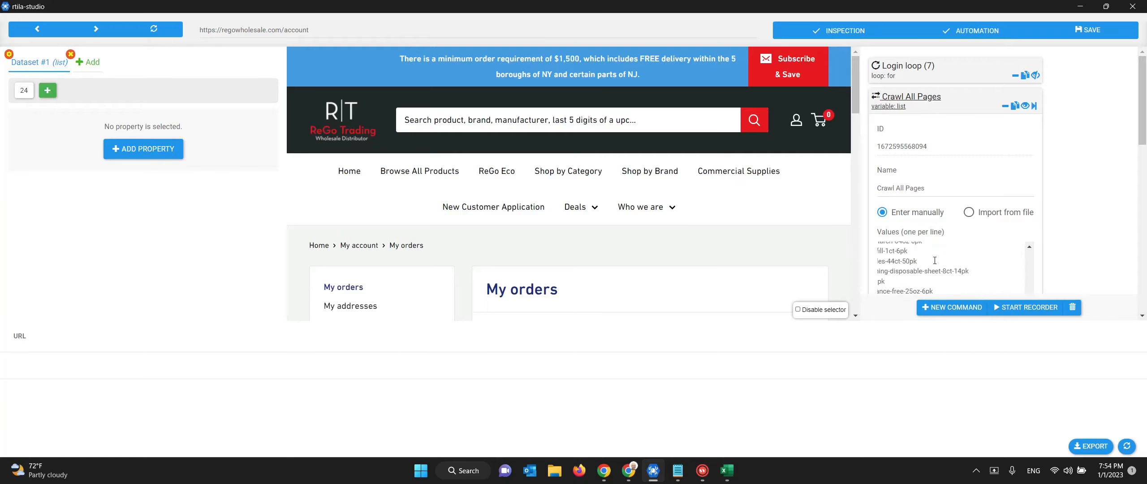
left_click_drag(925, 267, 801, 274)
left_click(886, 267)
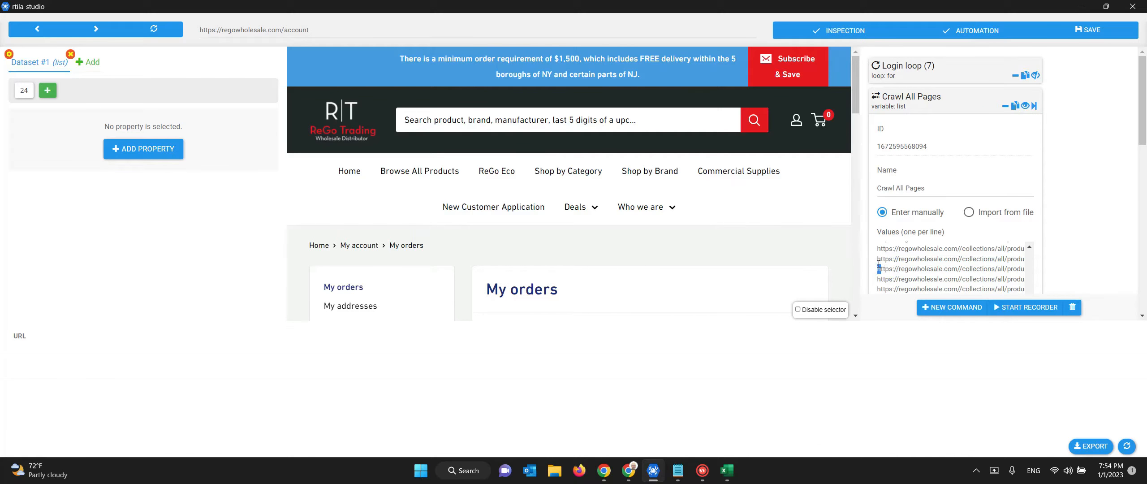
left_click_drag(878, 264, 865, 167)
double_click(914, 248)
left_click(914, 247)
left_click(900, 102)
double_click(412, 26)
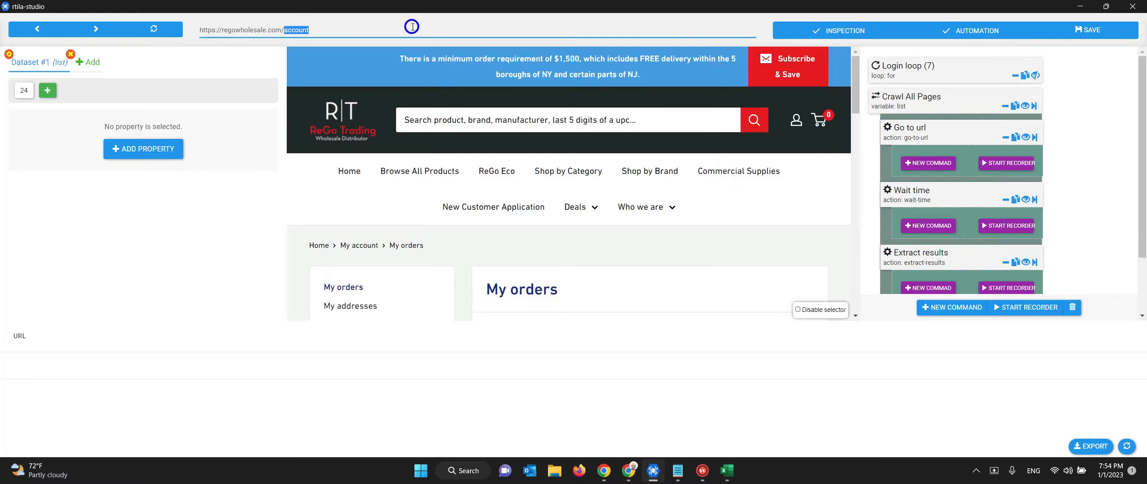
type("/collections/all/products/scott-36-roll-bundle-tt")
key("Return")
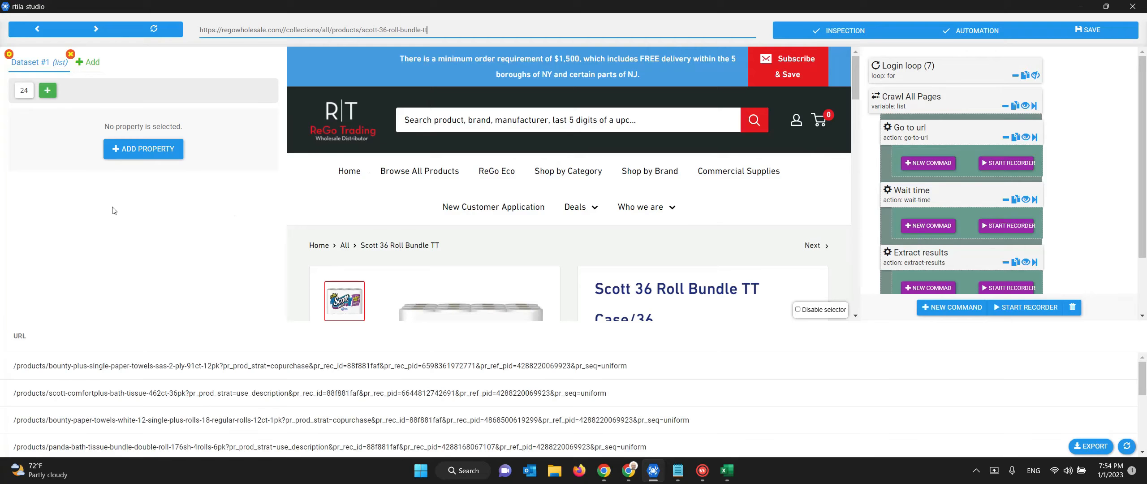
Replace Dataset #1's URL property with one named Title that selects the Scott 36 Roll Bundle TT heading and excludes Case/36.
left_click(25, 92)
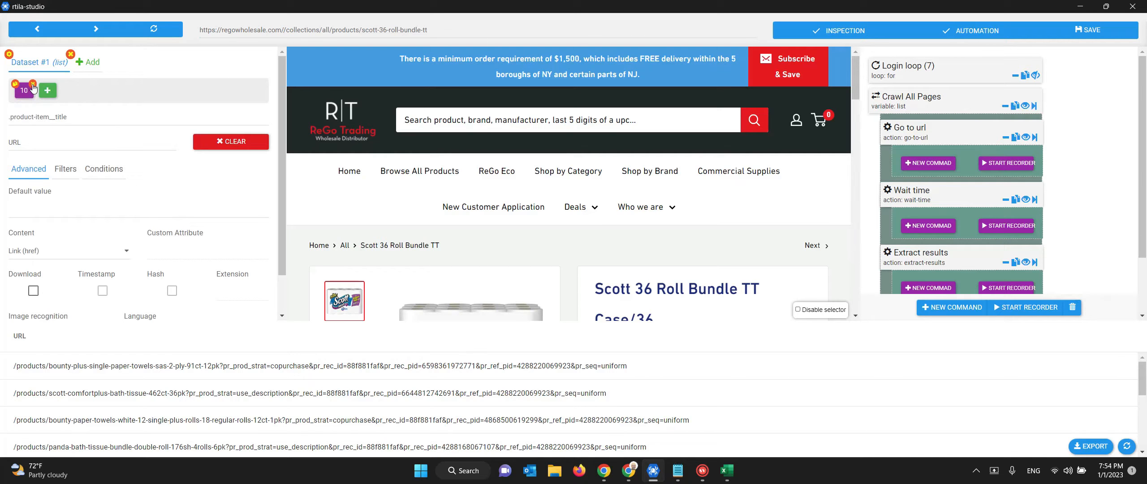
left_click(33, 84)
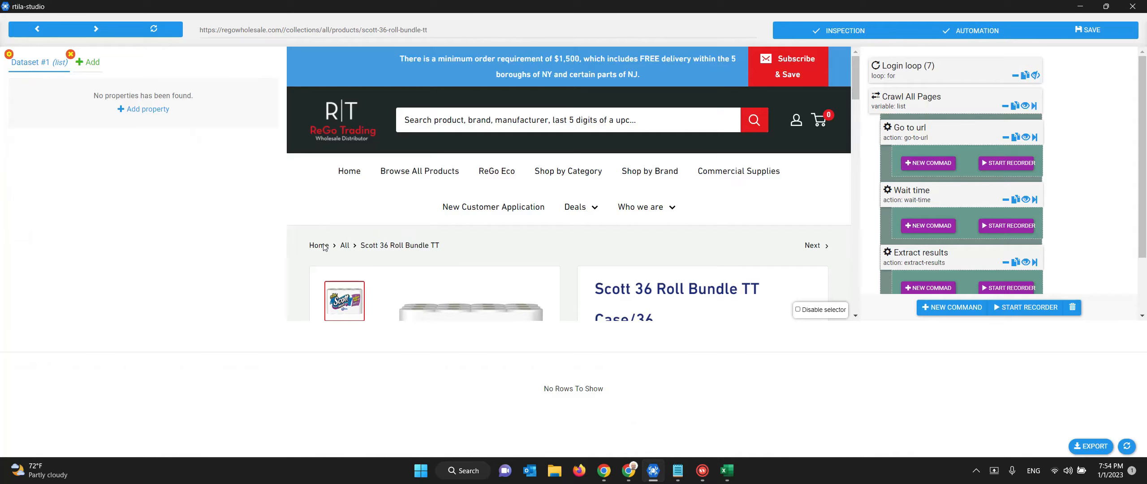
scroll(669, 233, "down", 1)
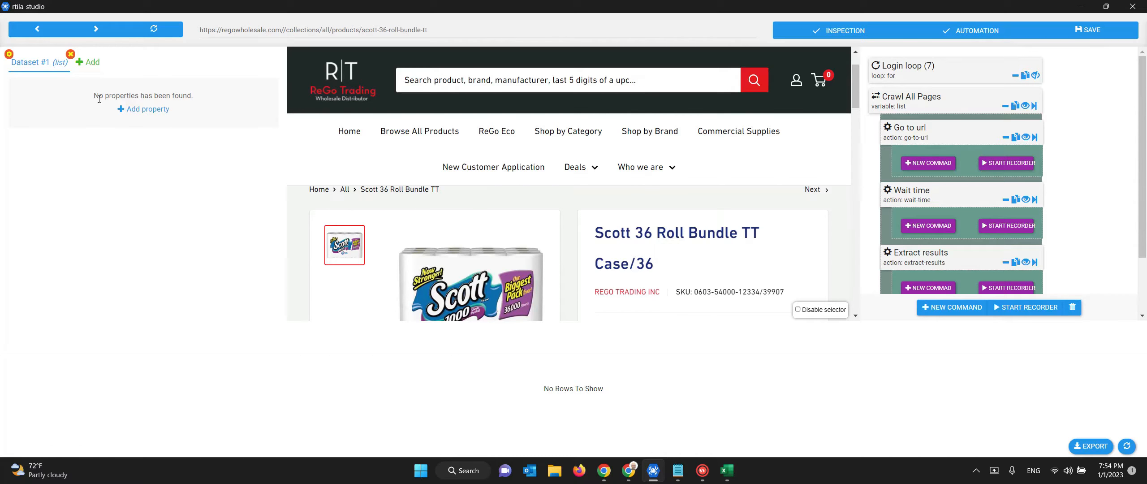
left_click(129, 109)
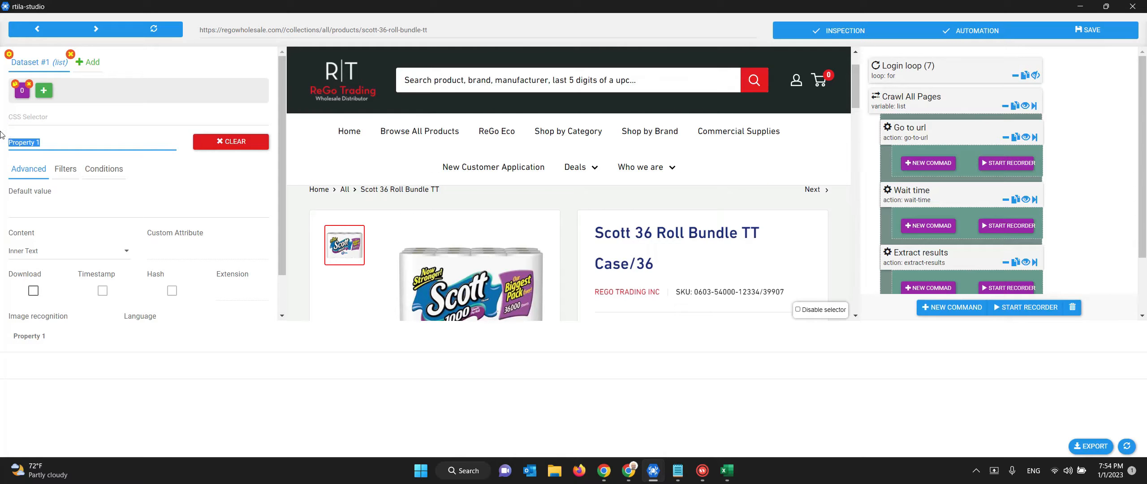
type("Title")
left_click(21, 120)
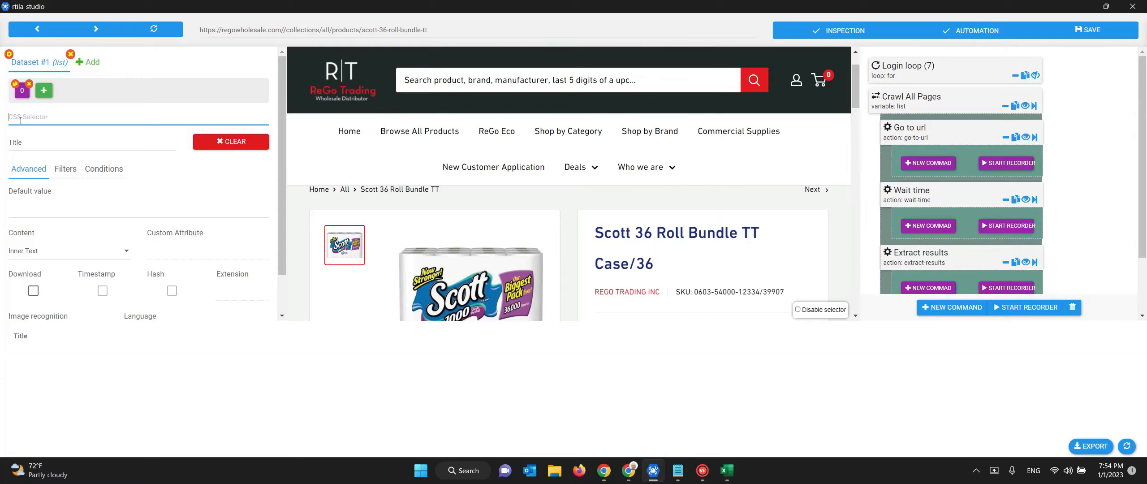
left_click(655, 234)
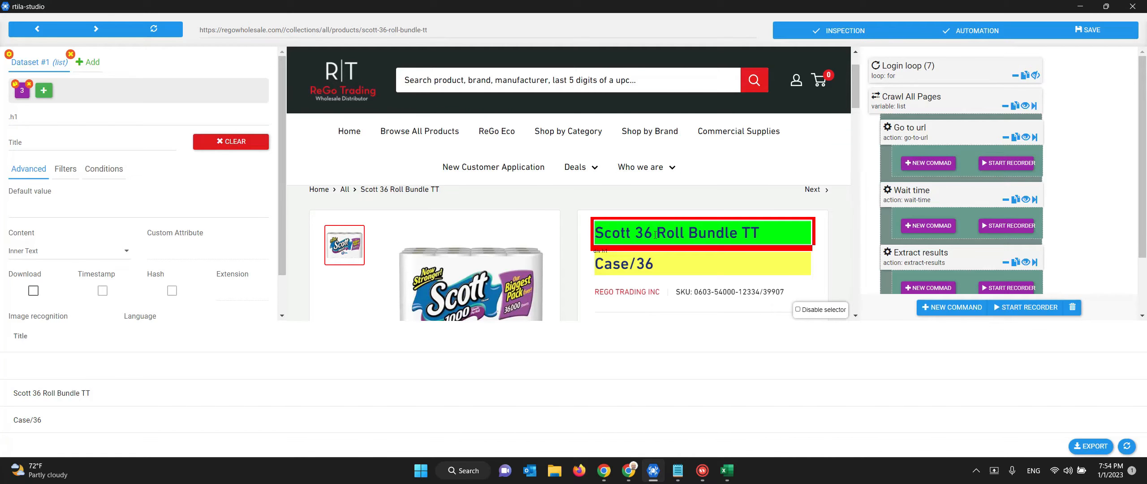
left_click(625, 256)
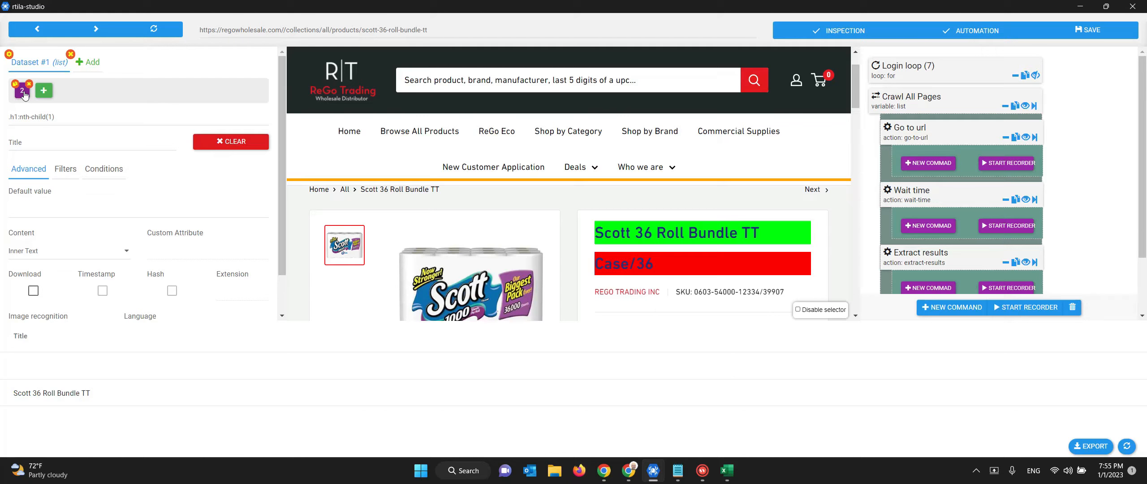
Add a property named Vendor and select the REGO TRADING INC link as its element.
left_click(44, 91)
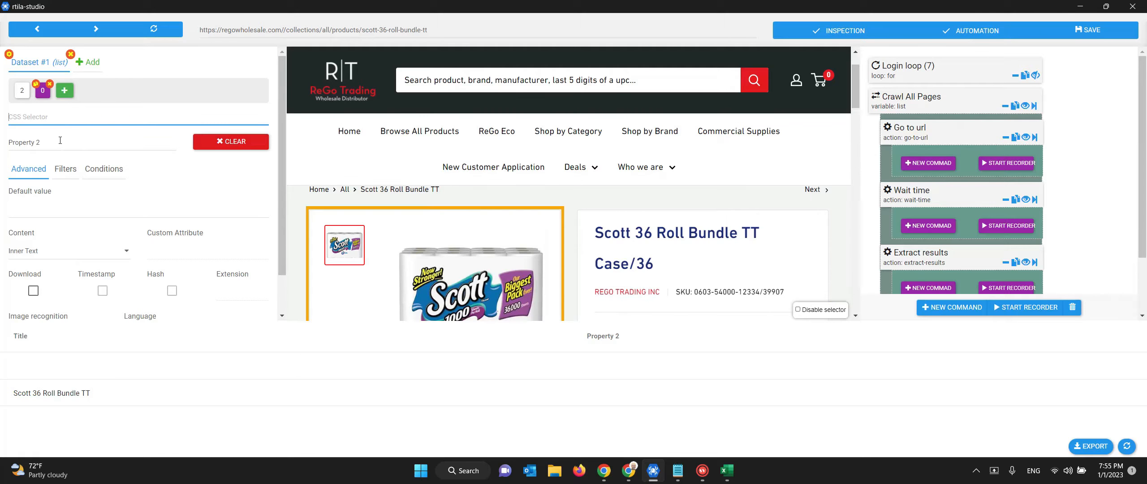
left_click_drag(60, 142, 1, 139)
type("Vendor")
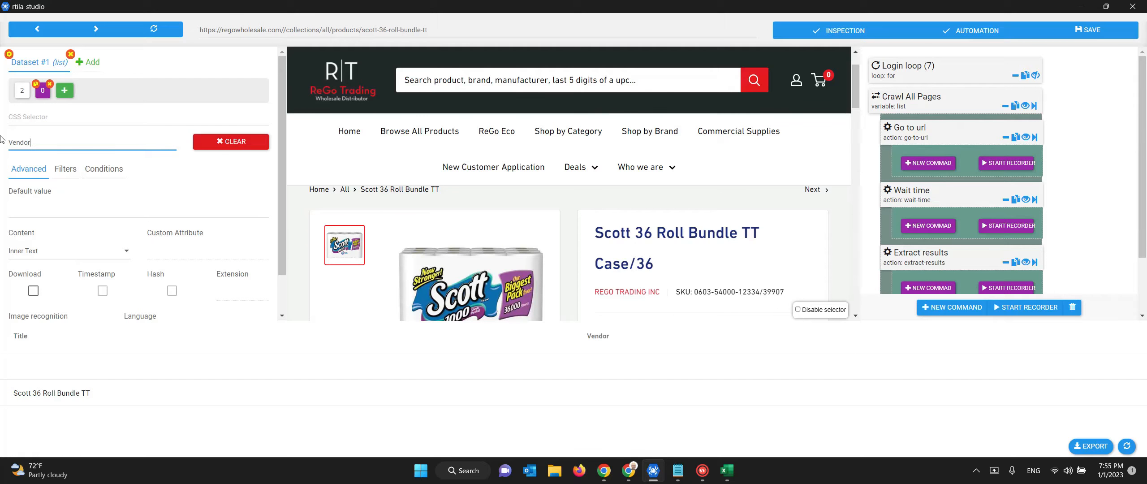
left_click(25, 120)
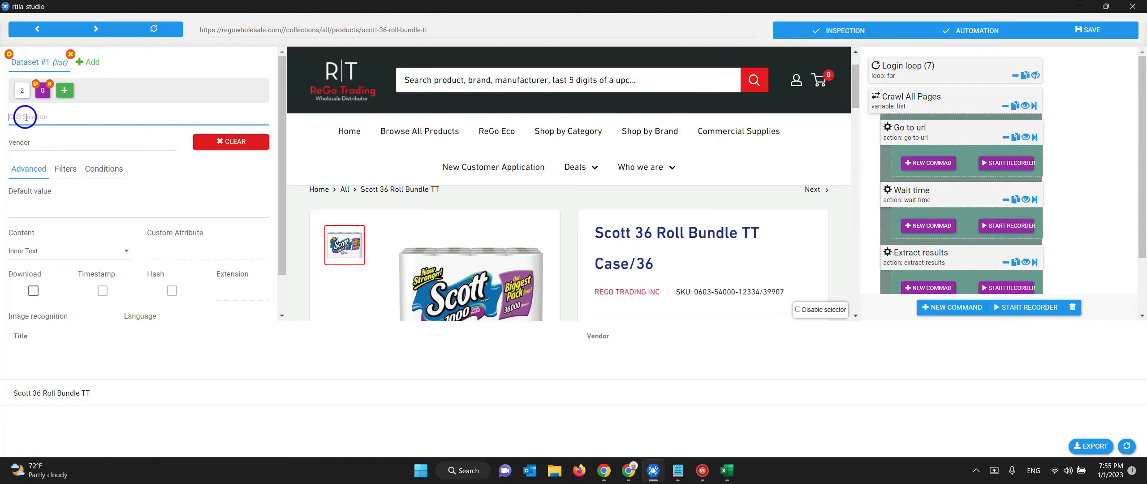
left_click(658, 292)
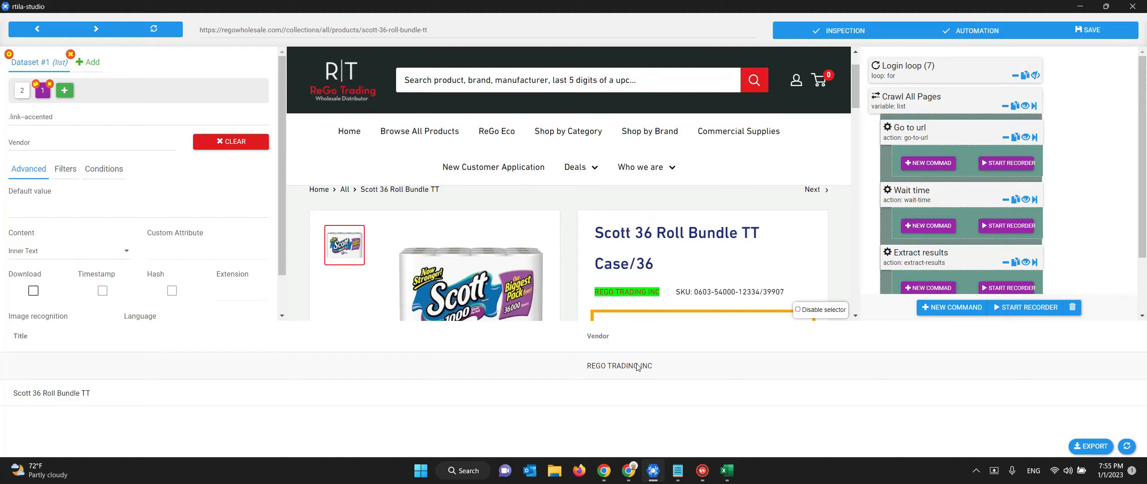
Add a property named SKU to Dataset #1 and select the product's SKU number as its element.
left_click(64, 90)
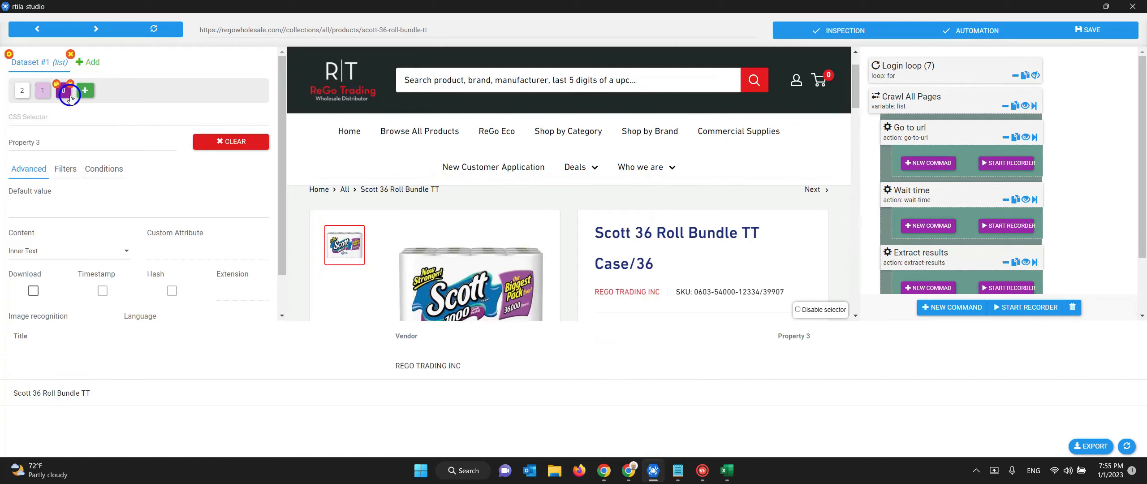
left_click_drag(83, 139, 1, 136)
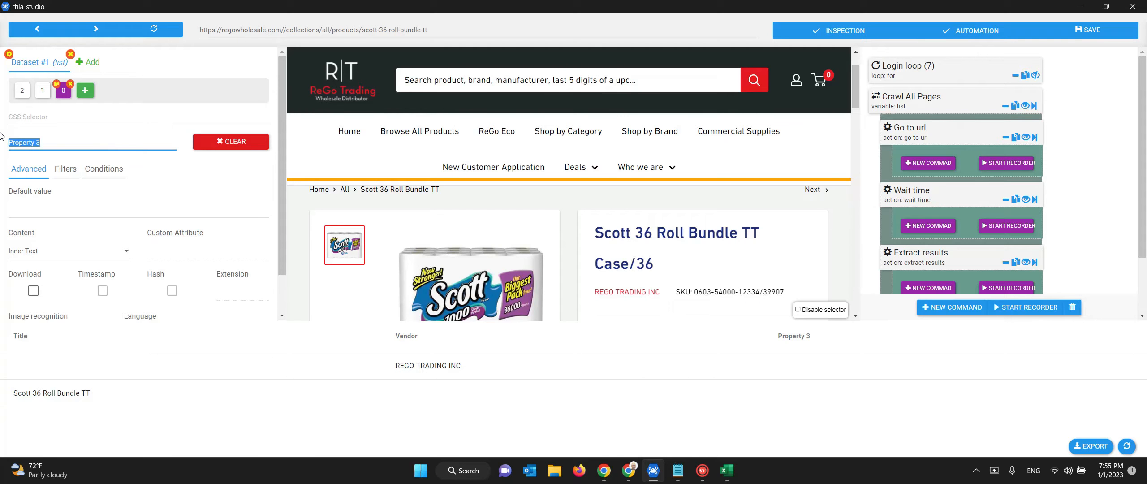
type("SKU")
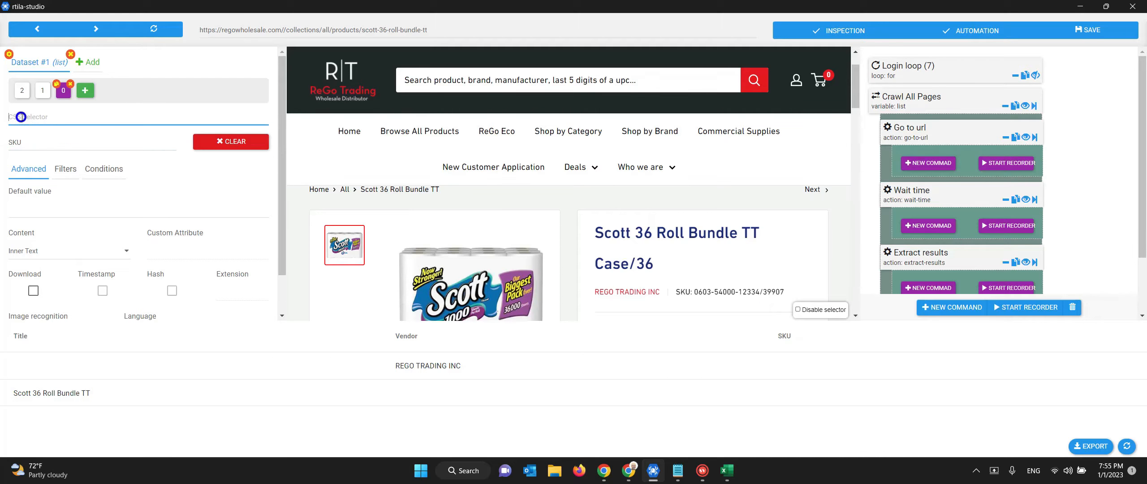
left_click(17, 117)
left_click(755, 291)
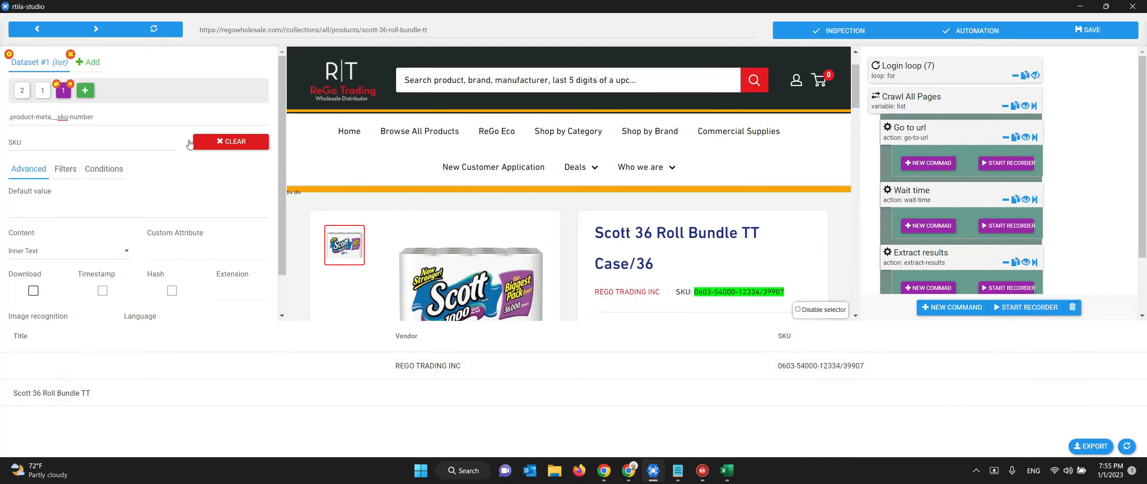
Add a property named Price and try to select the product's price and its Price label as the element.
left_click(85, 91)
scroll(670, 228, "down", 3)
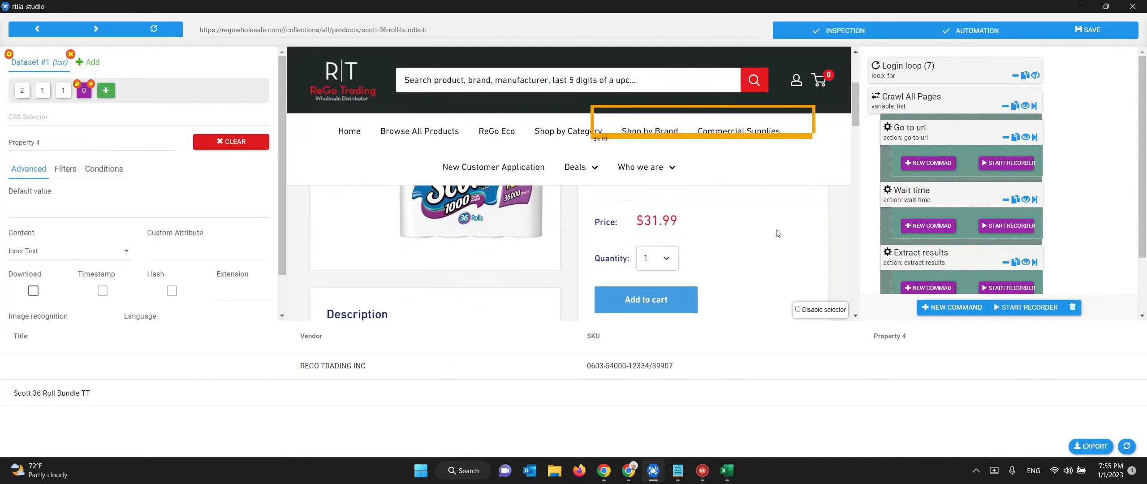
left_click_drag(43, 142, 1, 143)
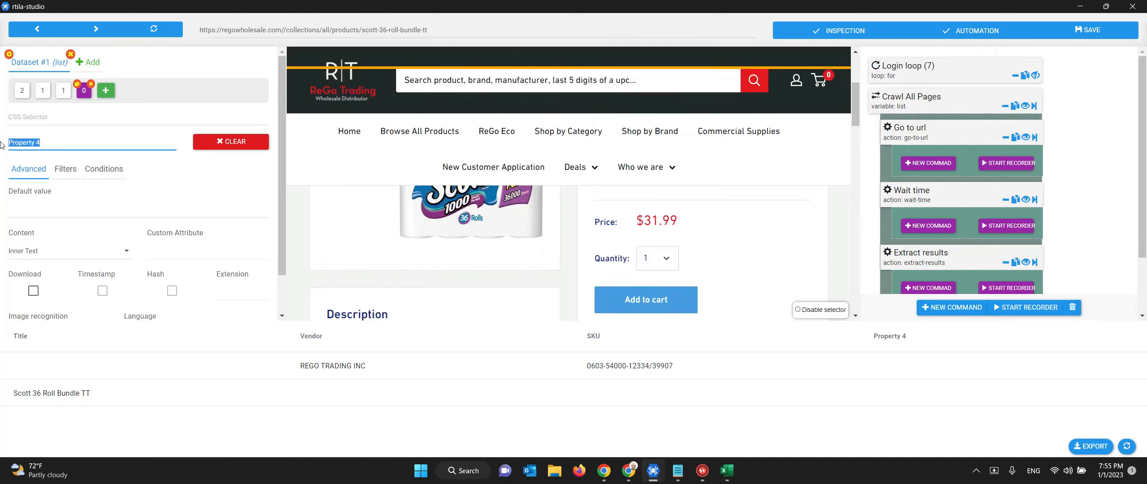
type("Price")
left_click(36, 117)
left_click(675, 220)
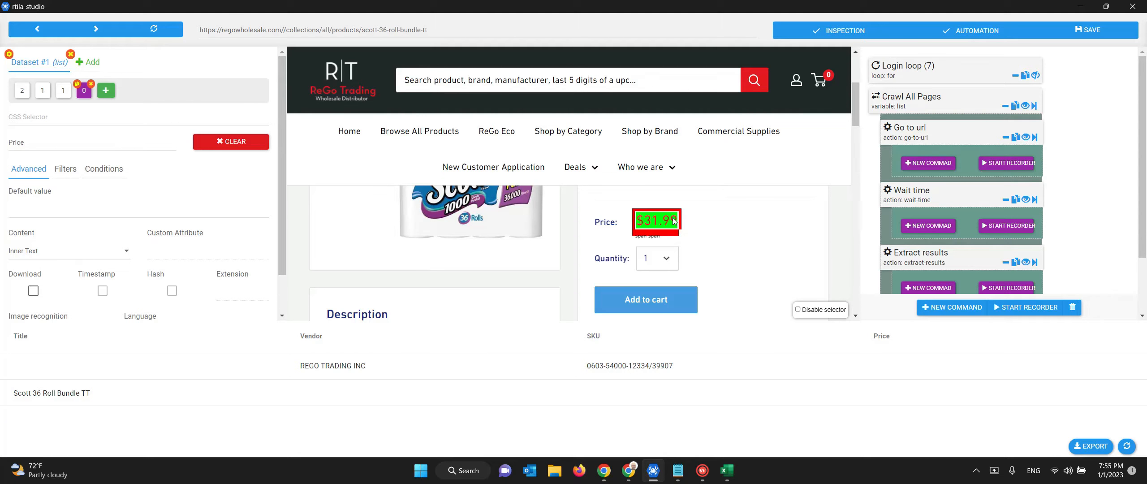
left_click(630, 226)
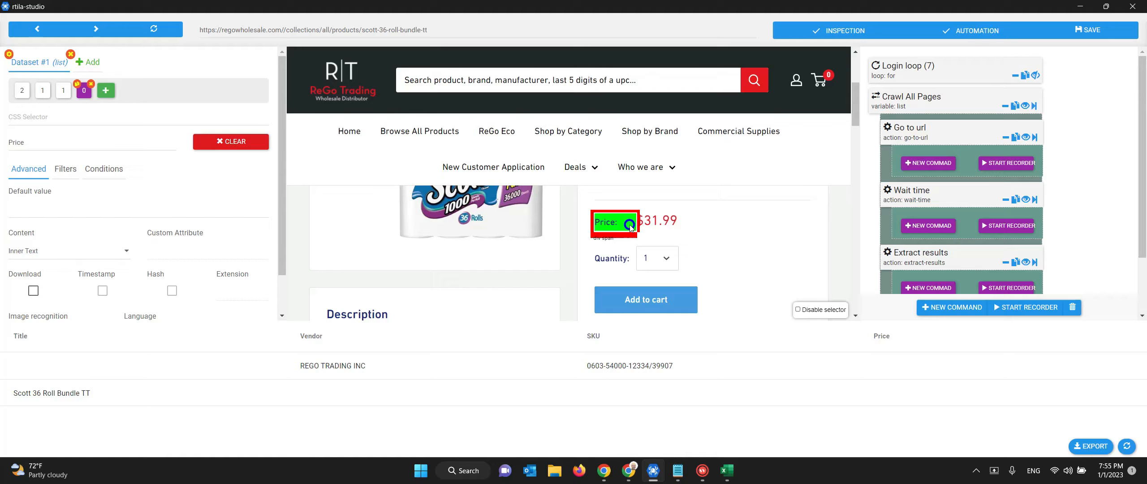
left_click(657, 224)
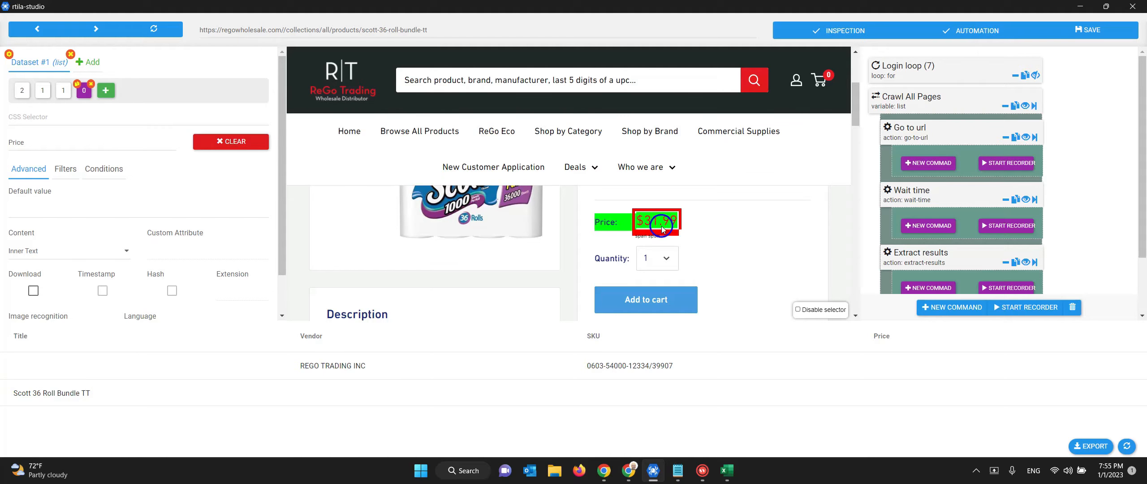
left_click(688, 228)
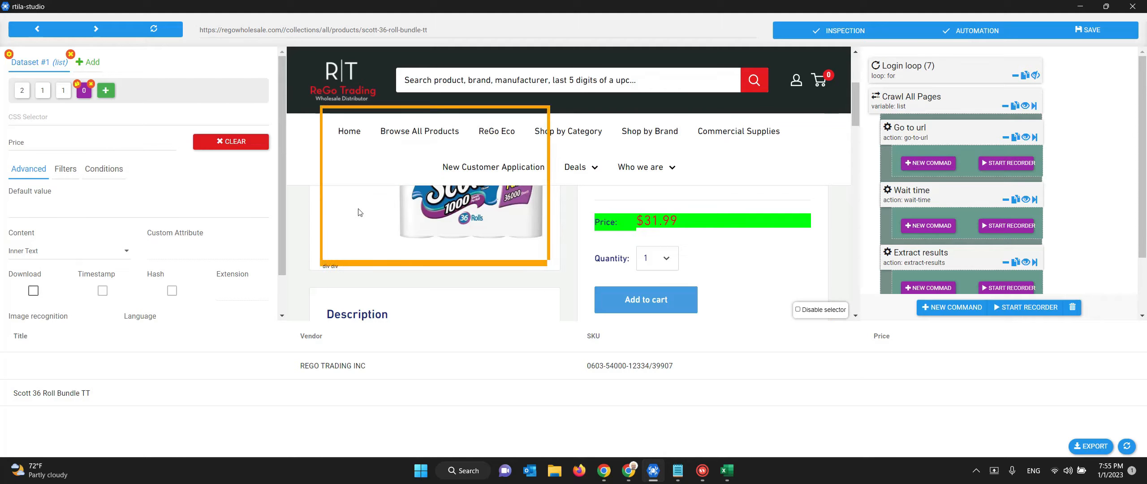
Add a property named Quantity and try to select the product's quantity field, choosing 10+ from its options.
left_click(106, 91)
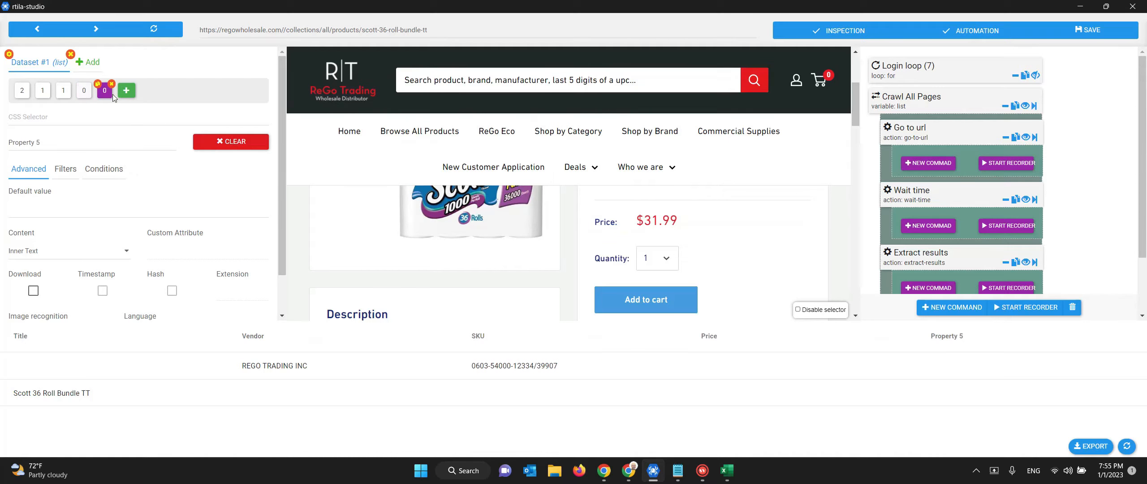
left_click_drag(57, 145, 7, 139)
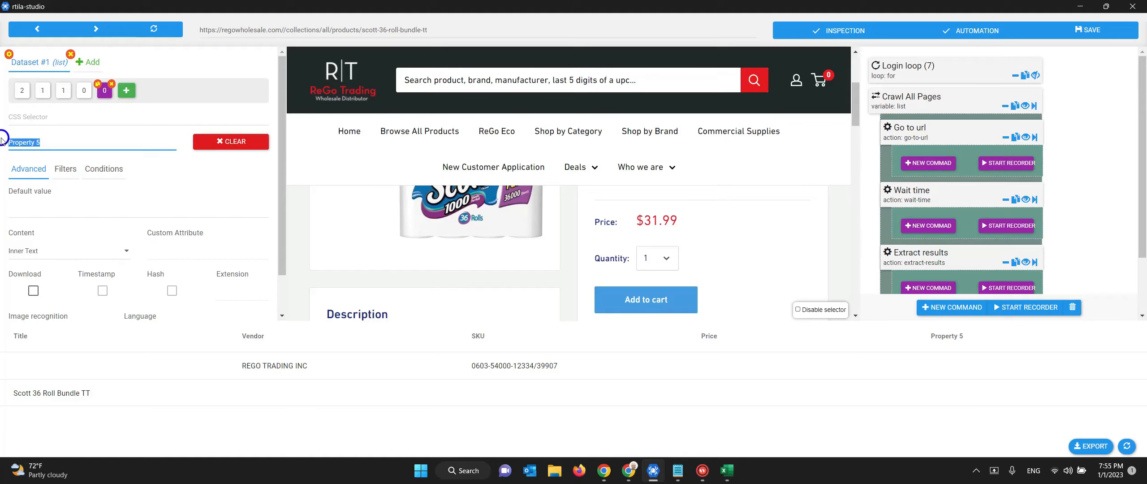
type("Quantity")
left_click(658, 265)
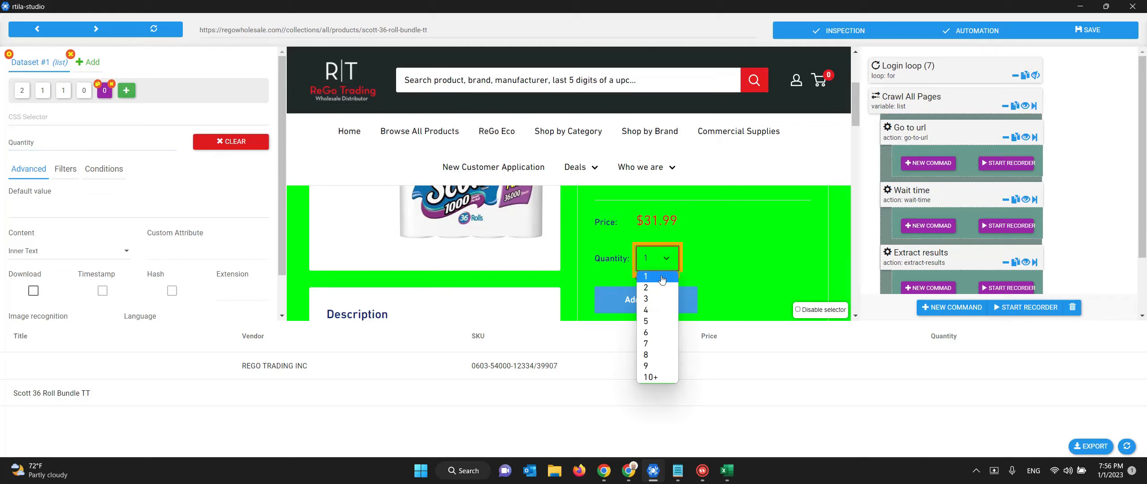
left_click(665, 377)
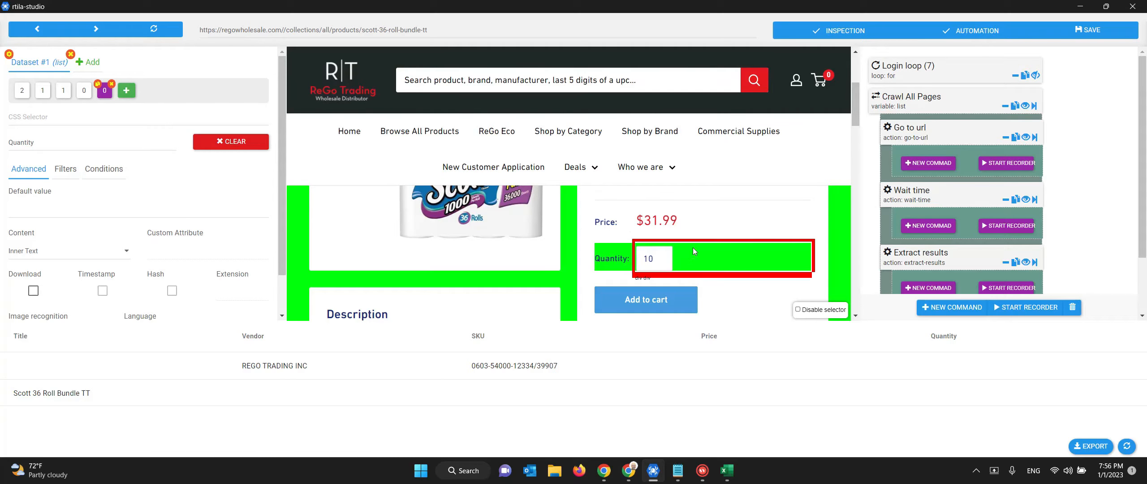
Add a property named Image ULR and select the main Scott product image as its element.
scroll(692, 248, "down", 3)
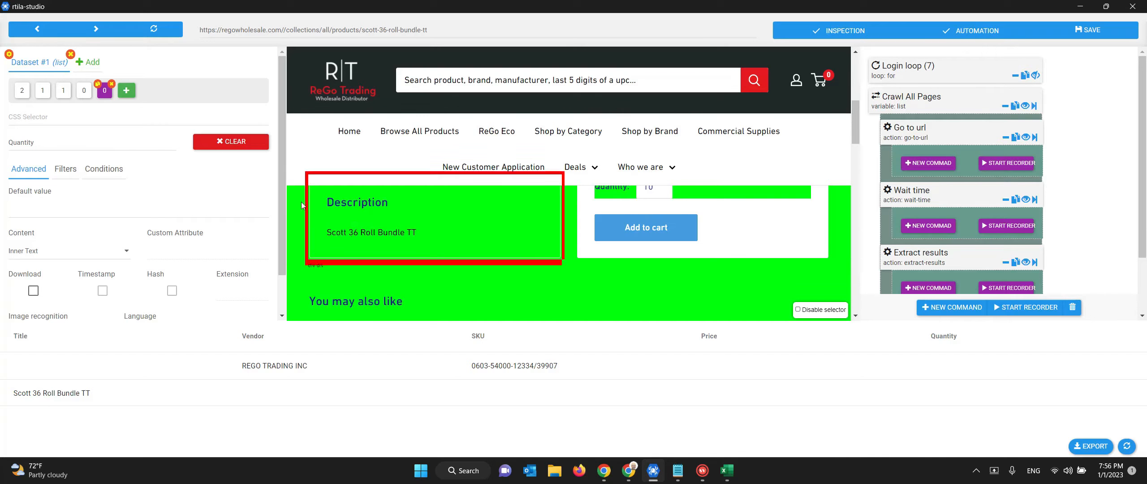
left_click(126, 90)
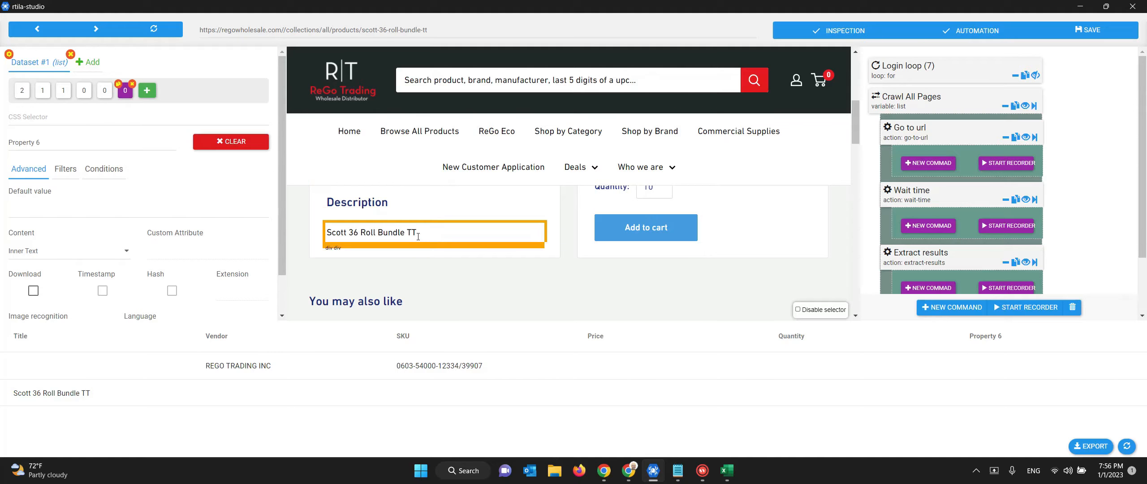
scroll(422, 237, "down", 1)
scroll(424, 238, "up", 2)
scroll(425, 241, "up", 5)
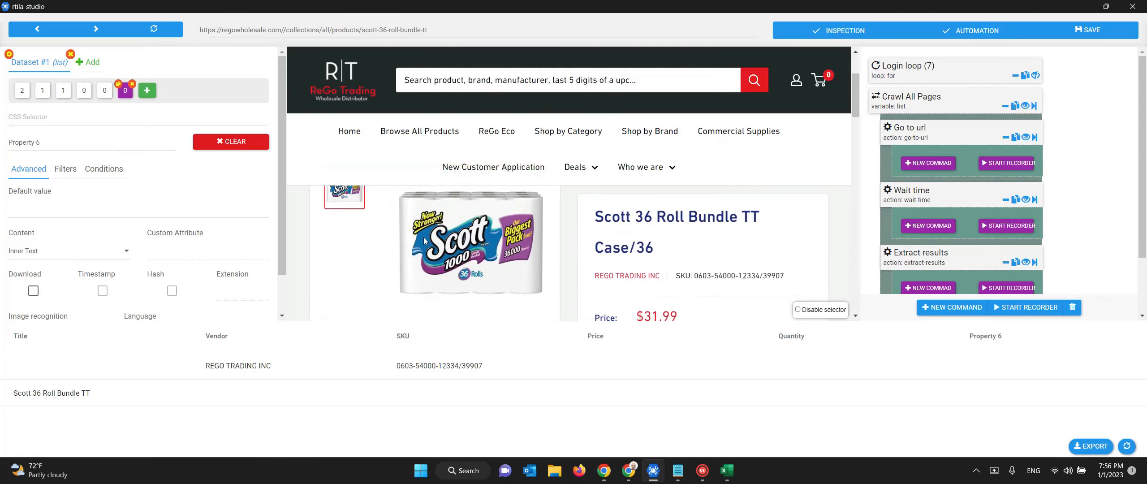
scroll(425, 241, "down", 1)
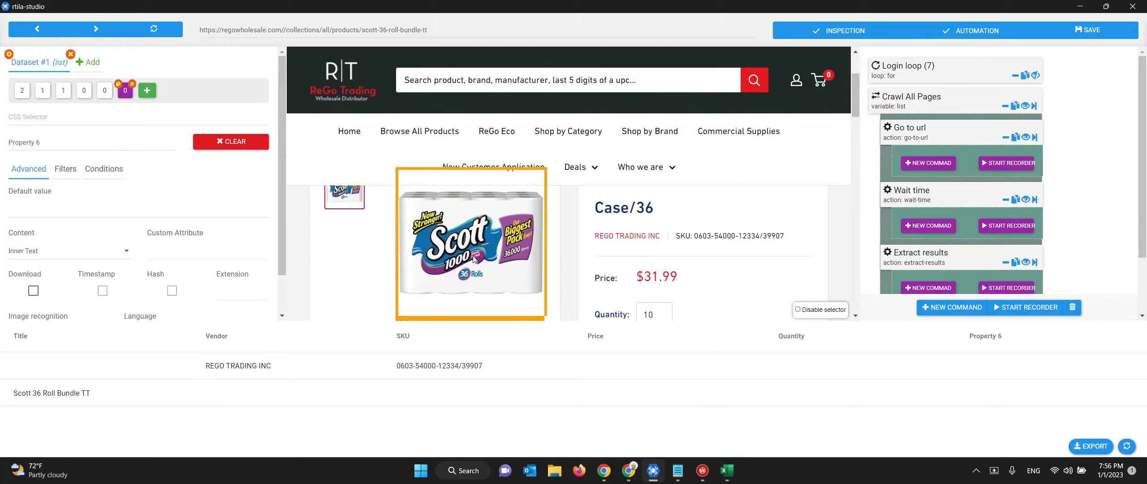
triple_click(9, 140)
key("BackSpace")
type("Image ULR")
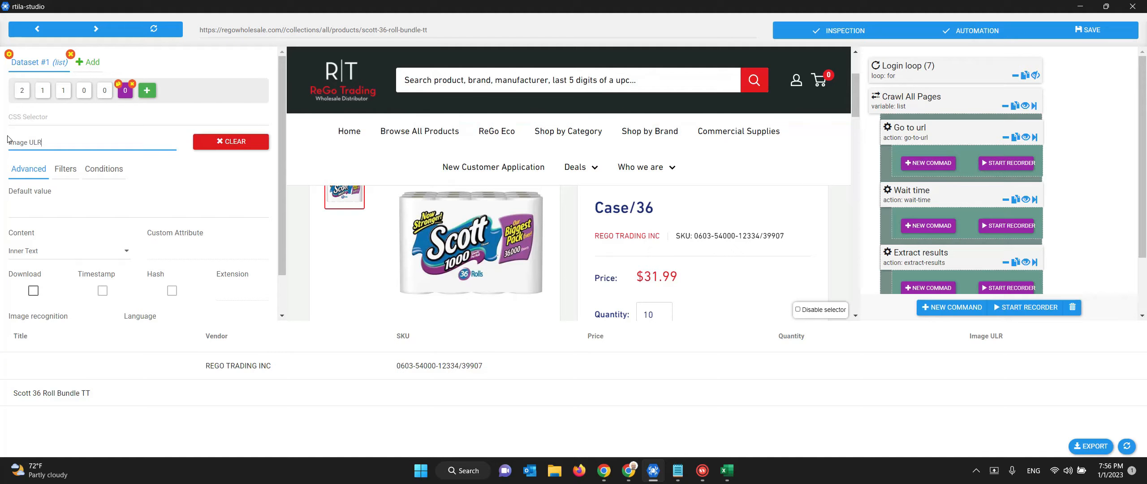
left_click(95, 116)
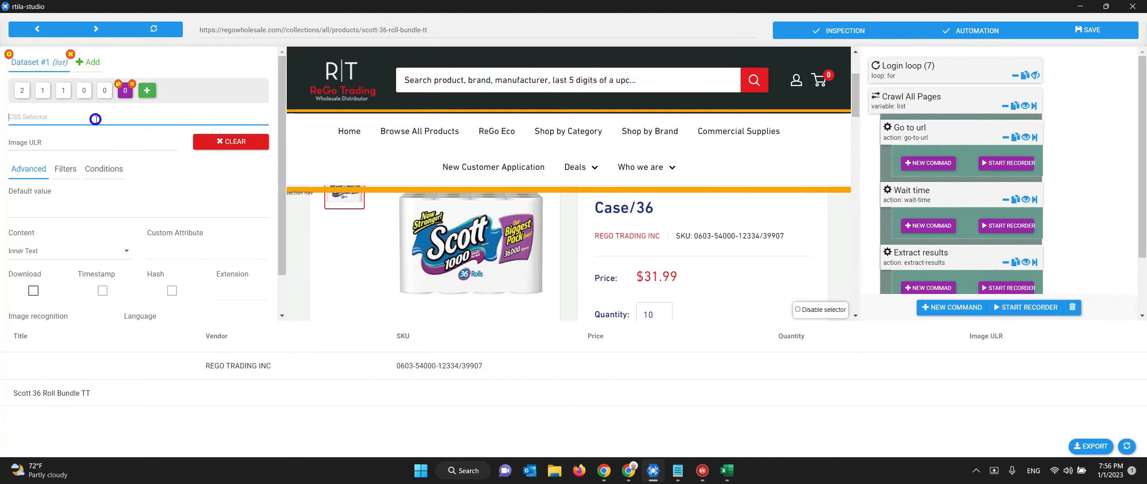
left_click(513, 254)
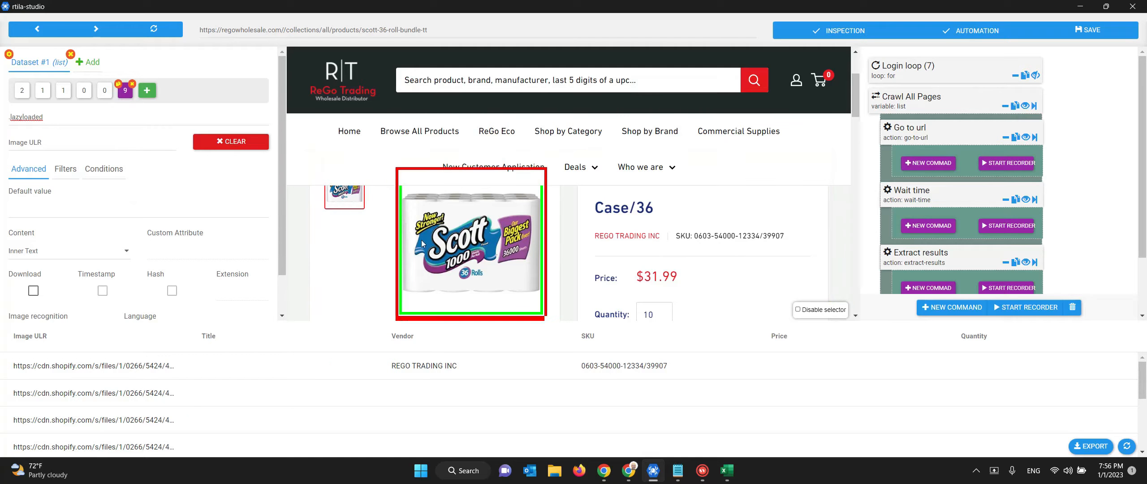
Exclude the Bounty Plus image under You may also like from the Image ULR selection and save the project.
scroll(421, 244, "down", 5)
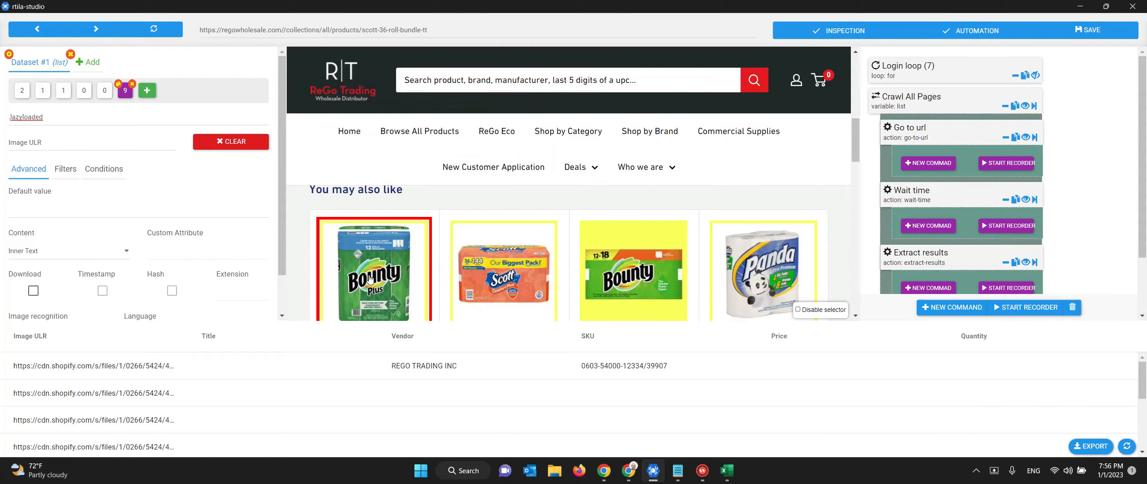
scroll(469, 251, "down", 5)
scroll(558, 276, "up", 3)
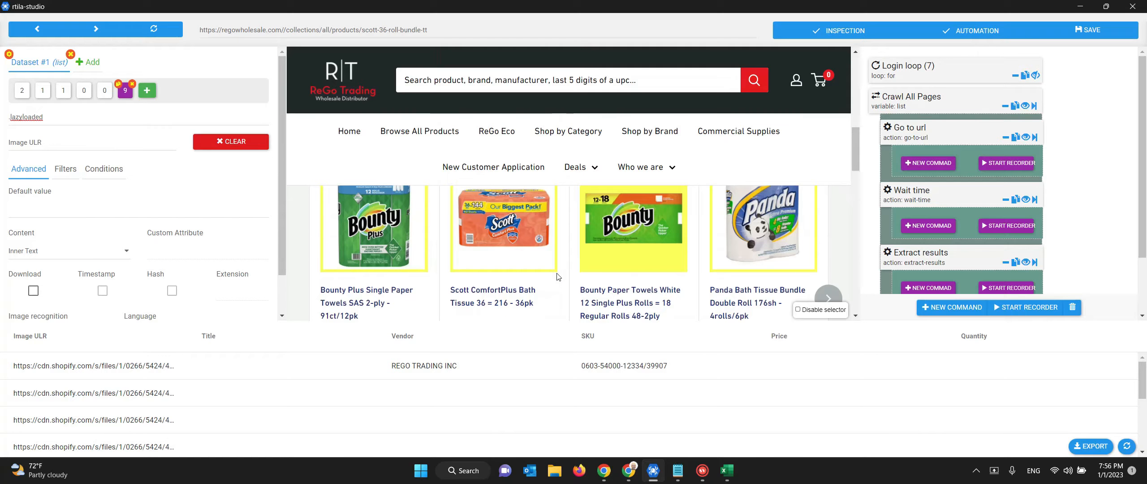
left_click(392, 265)
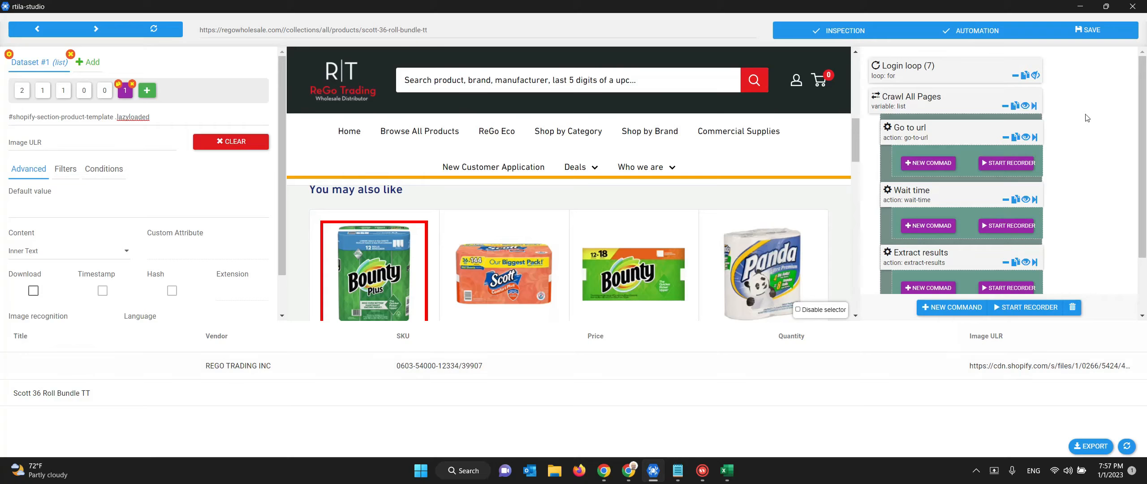
left_click(1102, 32)
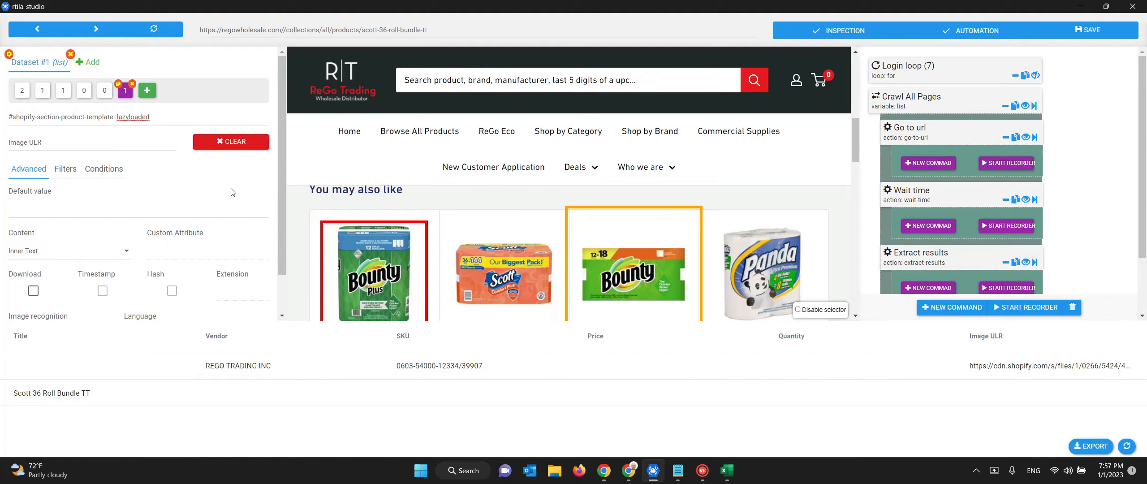
Review the CSS selectors of the Title, Price and Quantity properties in Dataset #1.
left_click(21, 95)
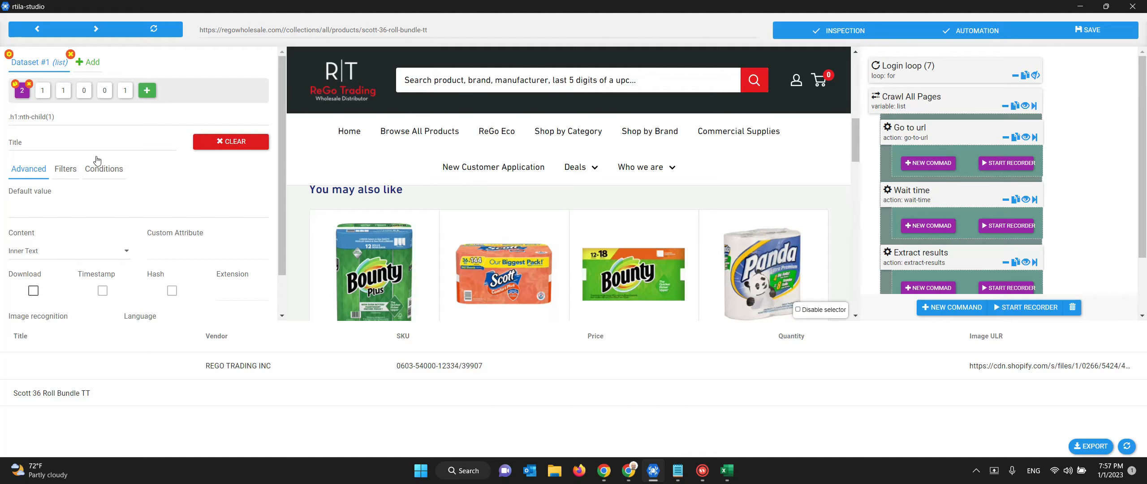
left_click(84, 91)
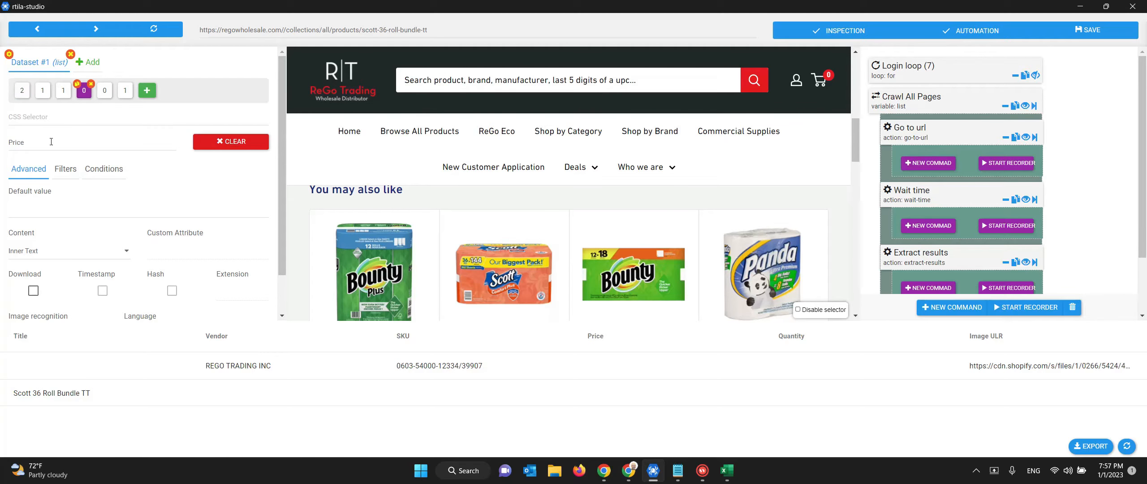
left_click(104, 91)
left_click(79, 139)
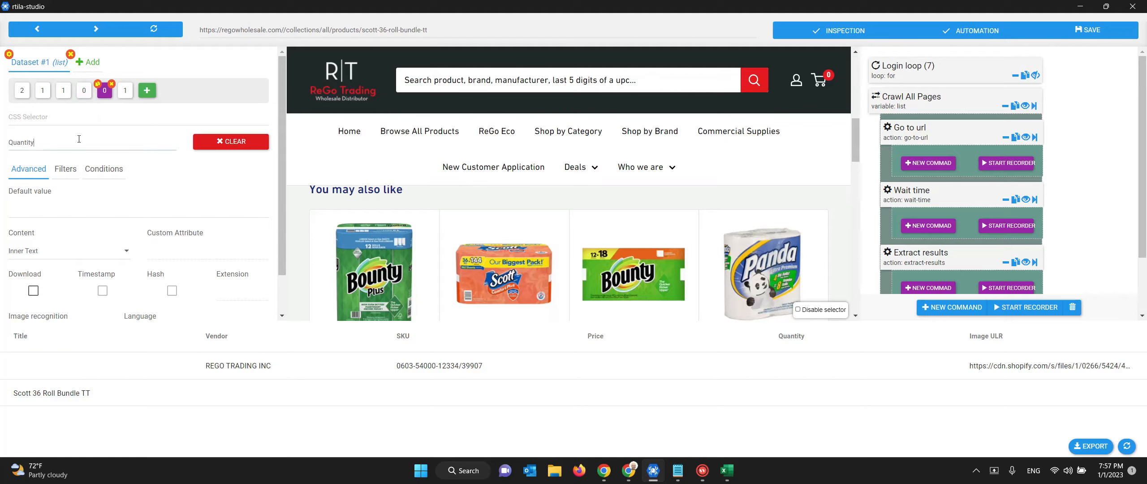
left_click(74, 119)
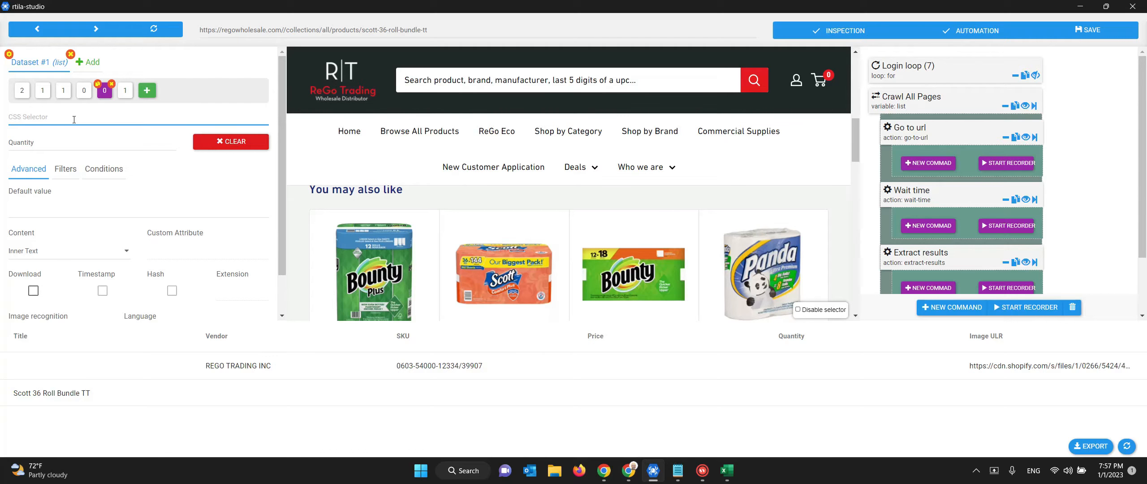
left_click(24, 95)
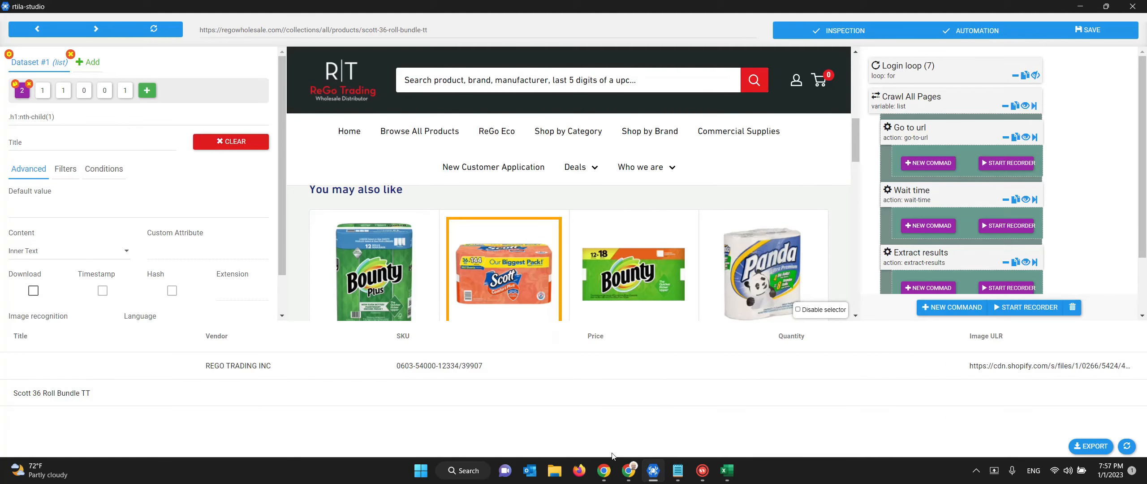
Switch to Chrome and log in to regowholesale.com, filling the account e-mail and password from 1Password.
left_click(629, 470)
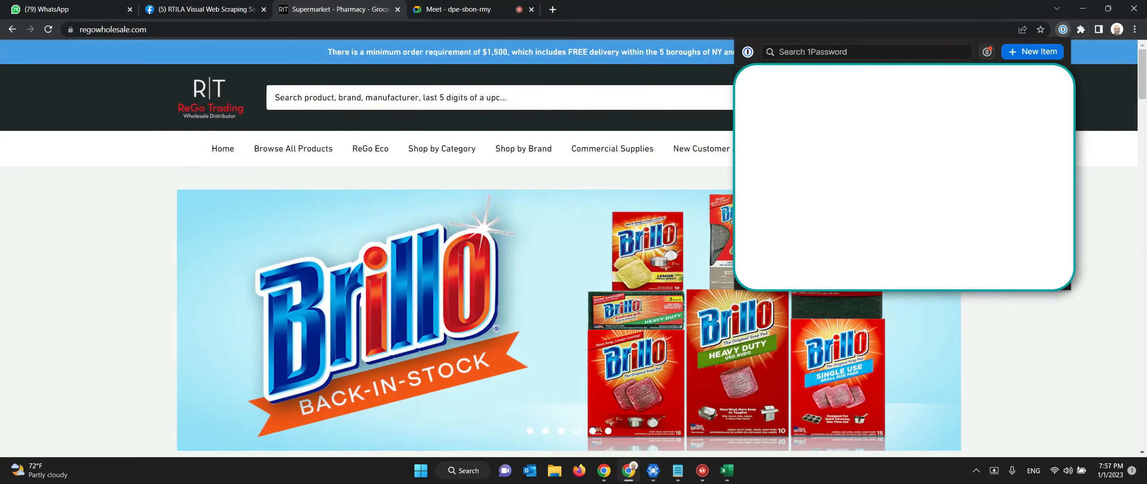
left_click(1113, 252)
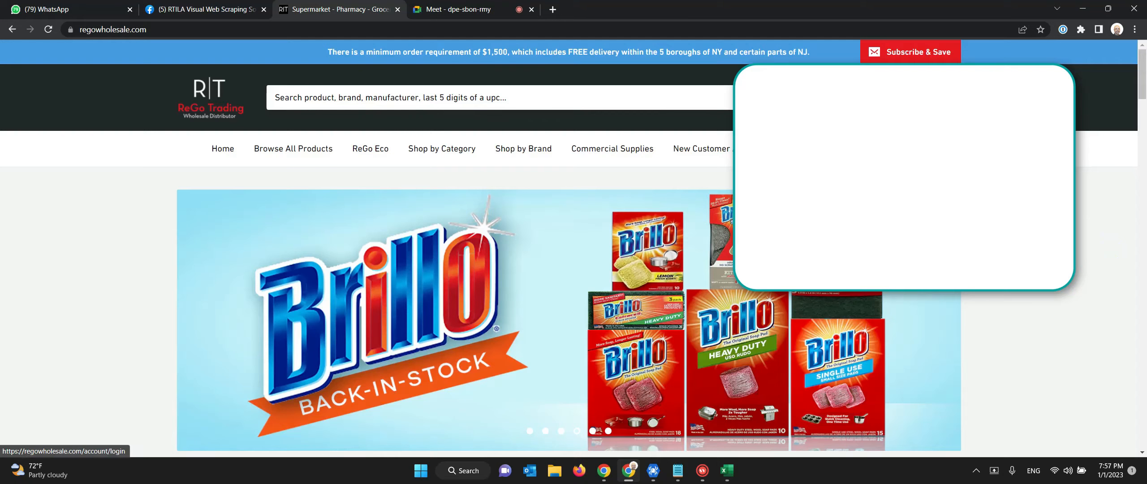
left_click(874, 101)
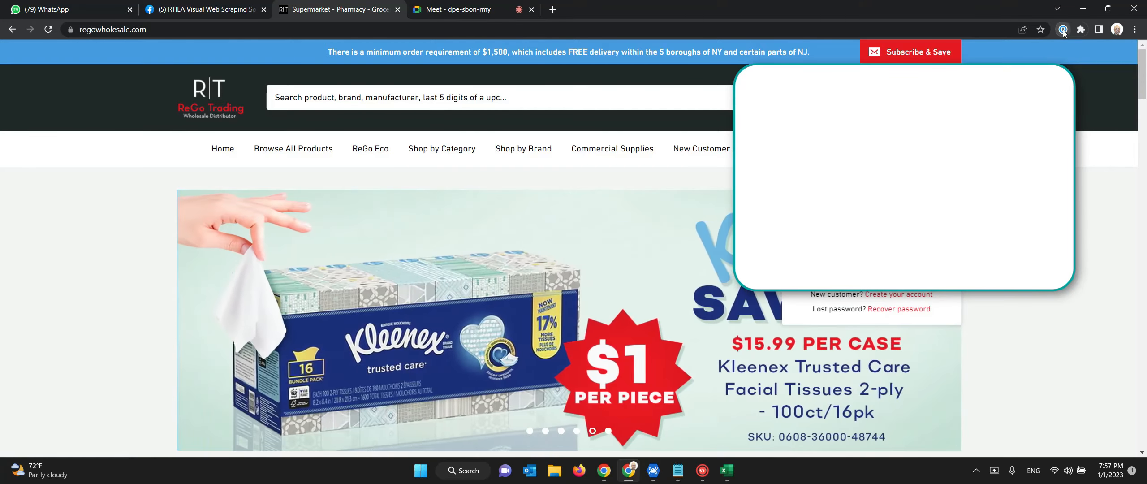
left_click(1063, 30)
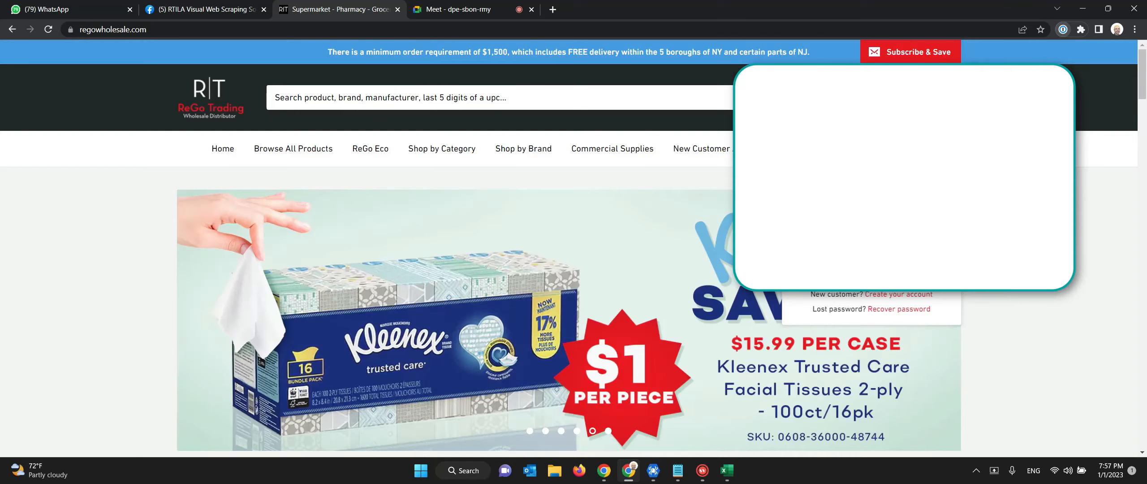
left_click(748, 328)
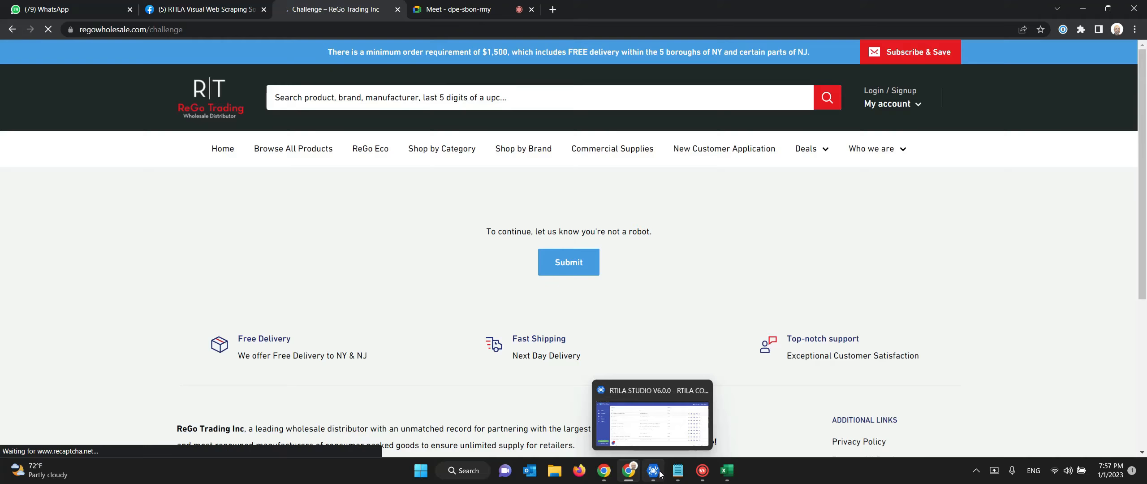
Open the Scott 36 Roll Bundle TT product URL from RTILA Studio in Chrome and check the installed browser extensions.
left_click(660, 474)
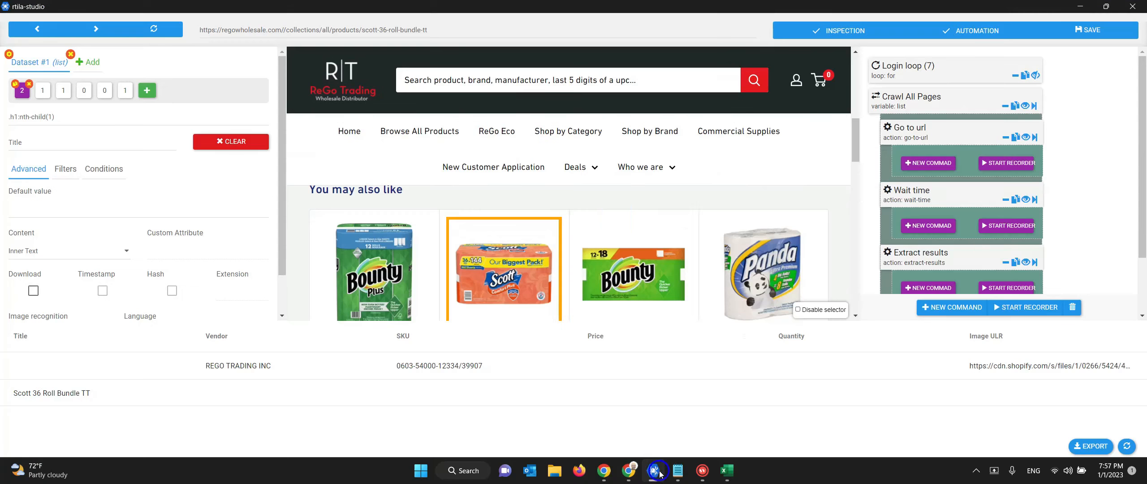
double_click(452, 33)
triple_click(451, 35)
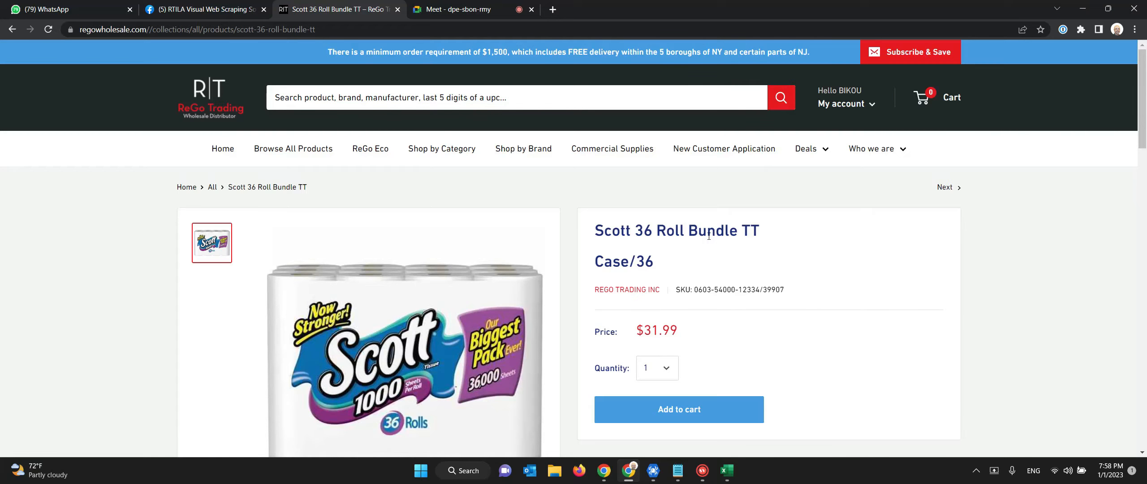
left_click(1081, 29)
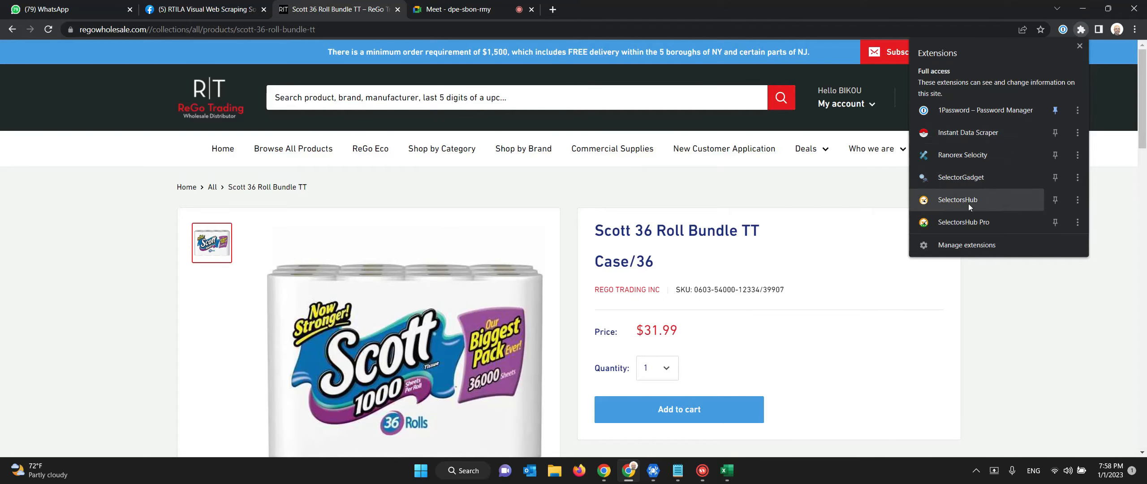
left_click(970, 306)
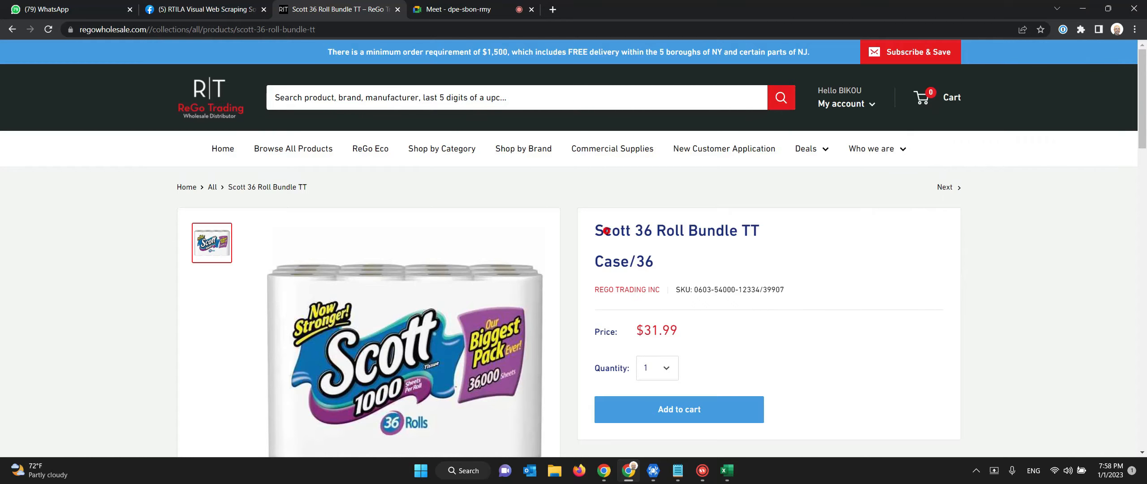
Inspect the Scott 36 Roll Bundle TT heading and copy its relative CSS selector from SelectorsHub.
right_click(606, 231)
mouse_move(654, 363)
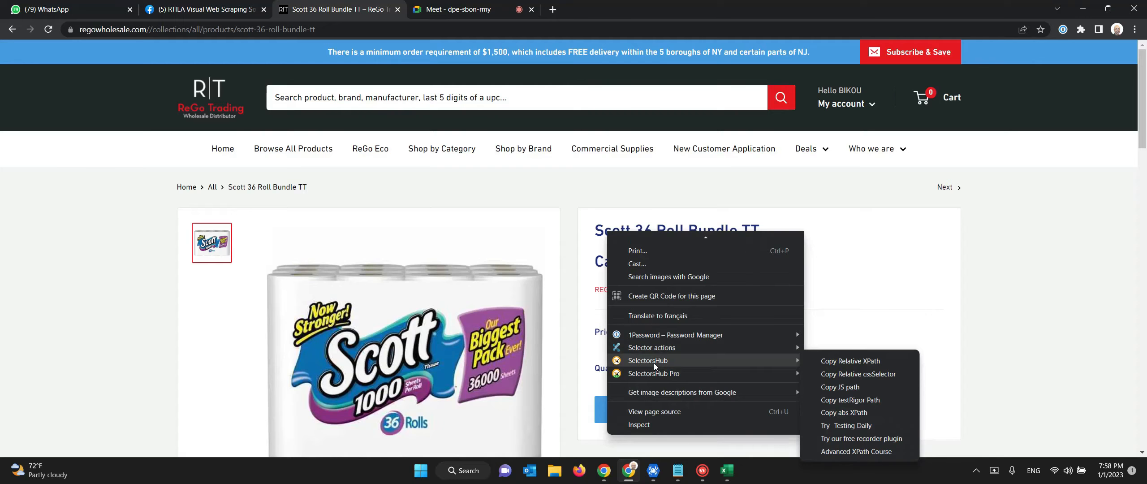
left_click(650, 423)
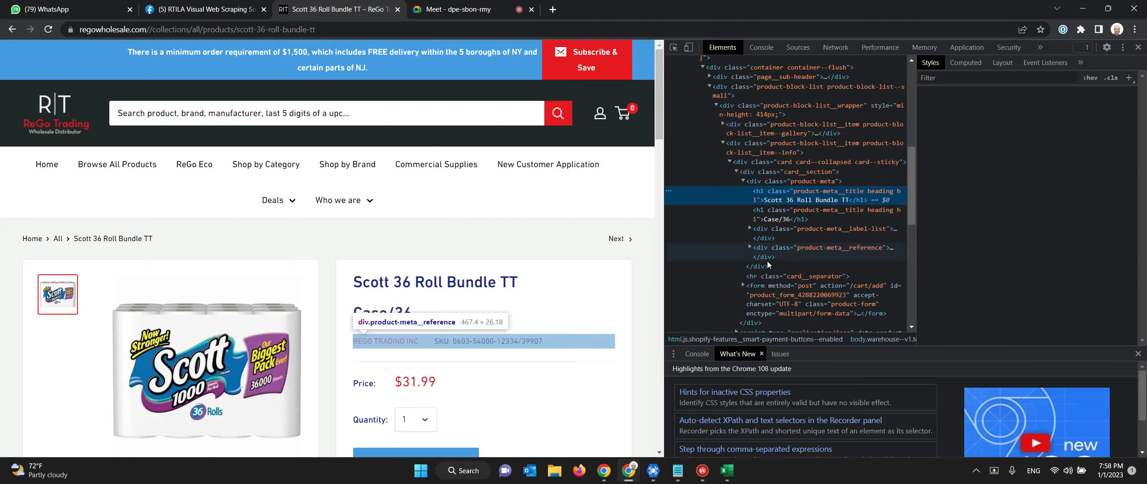
left_click(1078, 66)
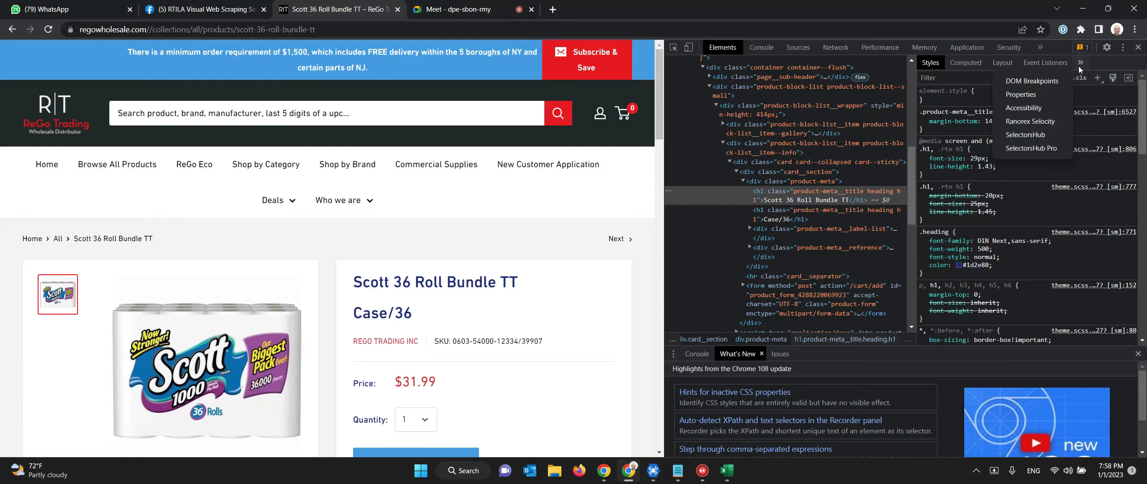
left_click(1026, 134)
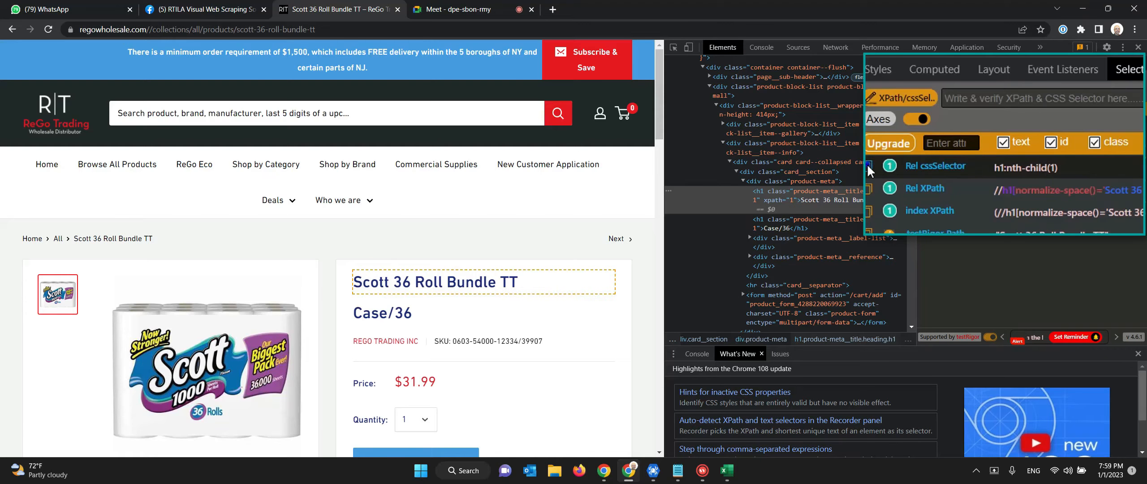
Switch to RTILA Studio and set the Title property's CSS selector to h1:nth-child(1).
left_click(652, 471)
triple_click(42, 118)
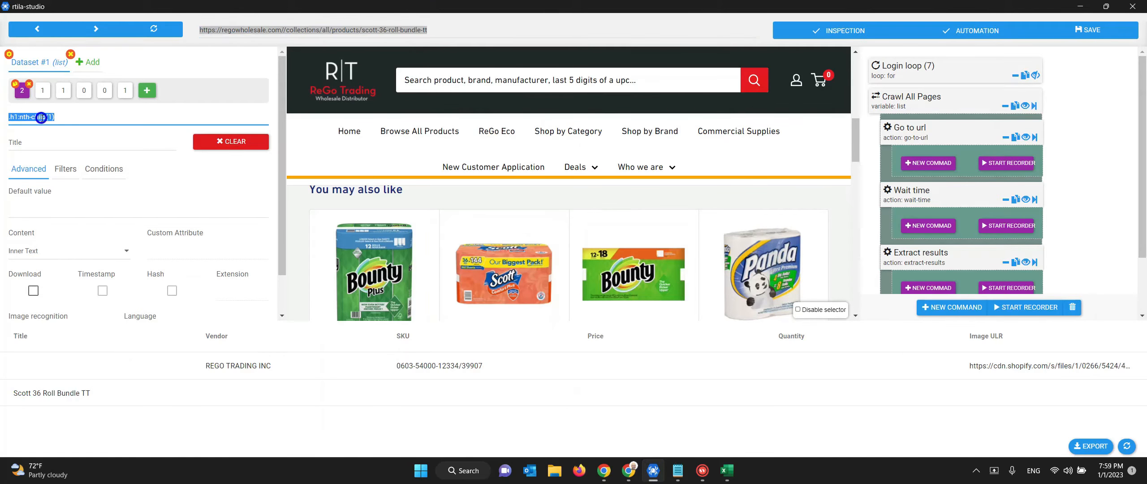
type("h1:nth-child(1)")
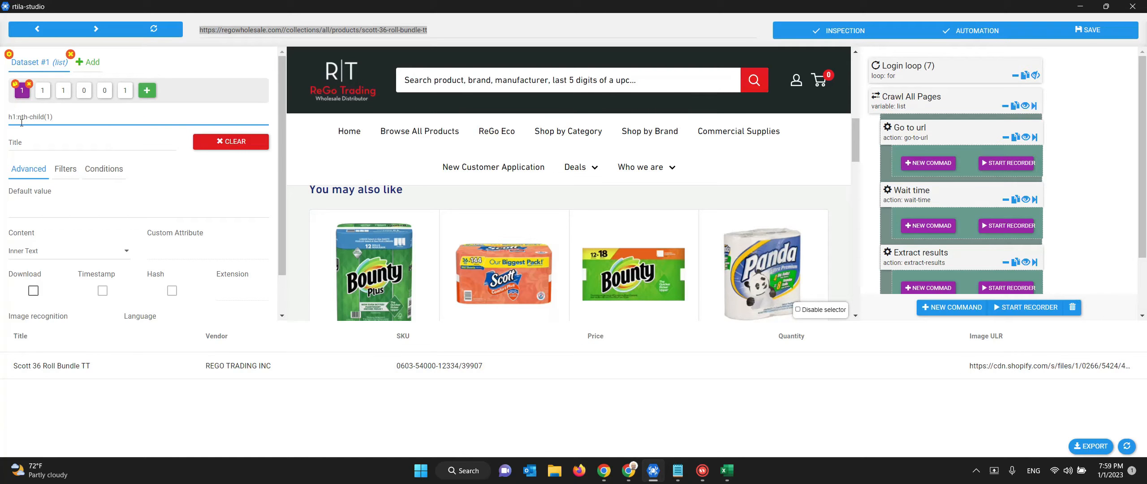
Back in Chrome, reopen the developer tools on the product title and copy the relative cssSelector from SelectorsHub again.
left_click(628, 471)
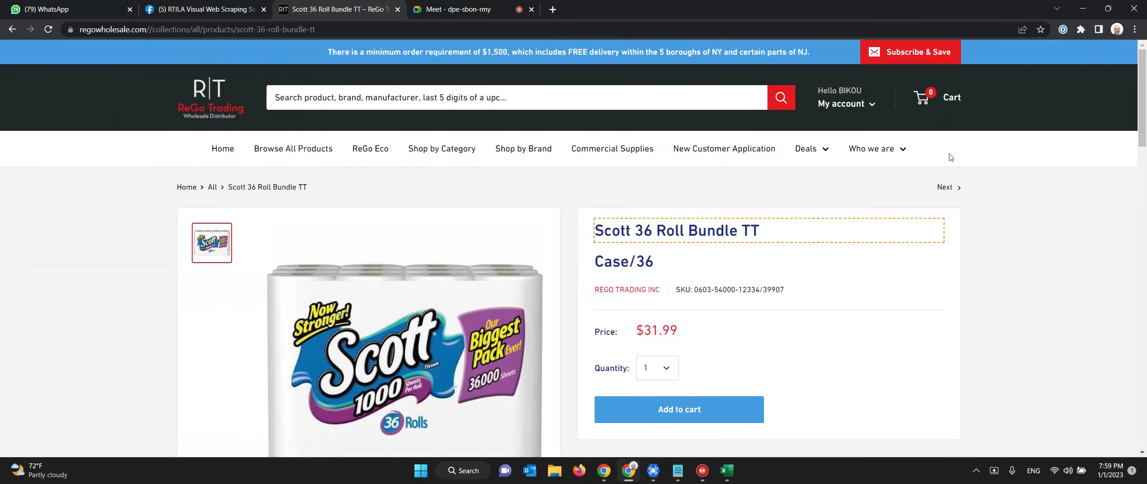
left_click(1138, 46)
right_click(621, 233)
key("Escape")
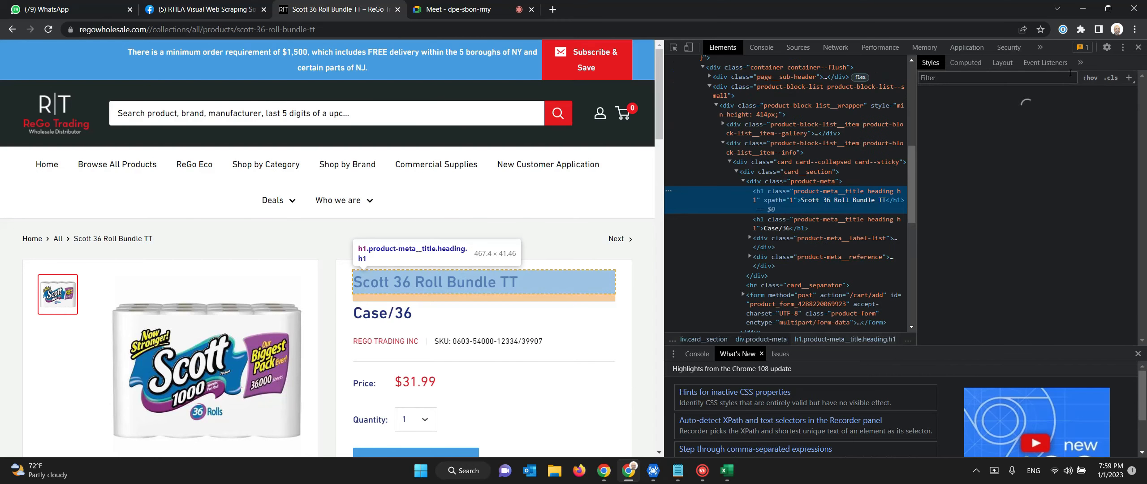
left_click(1079, 64)
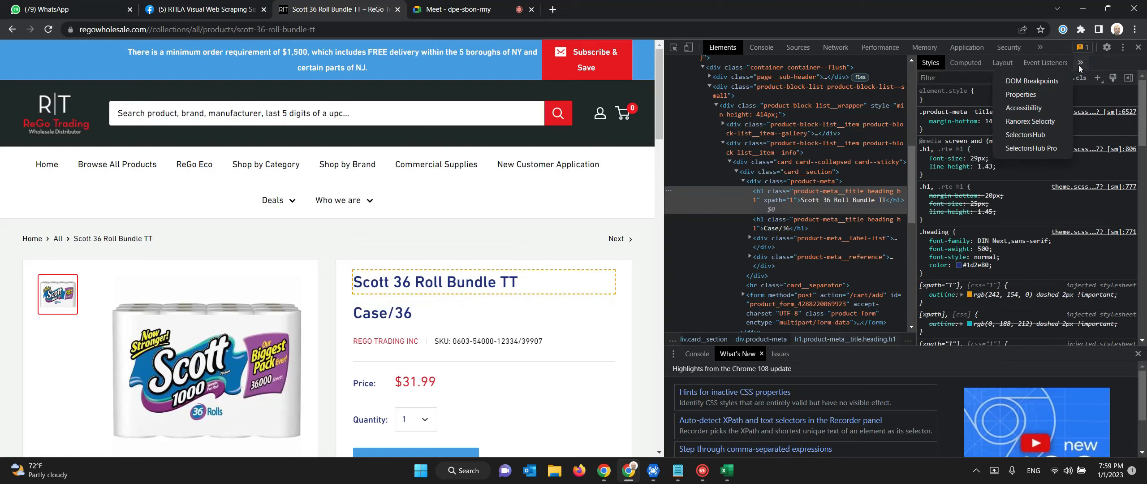
left_click(1027, 134)
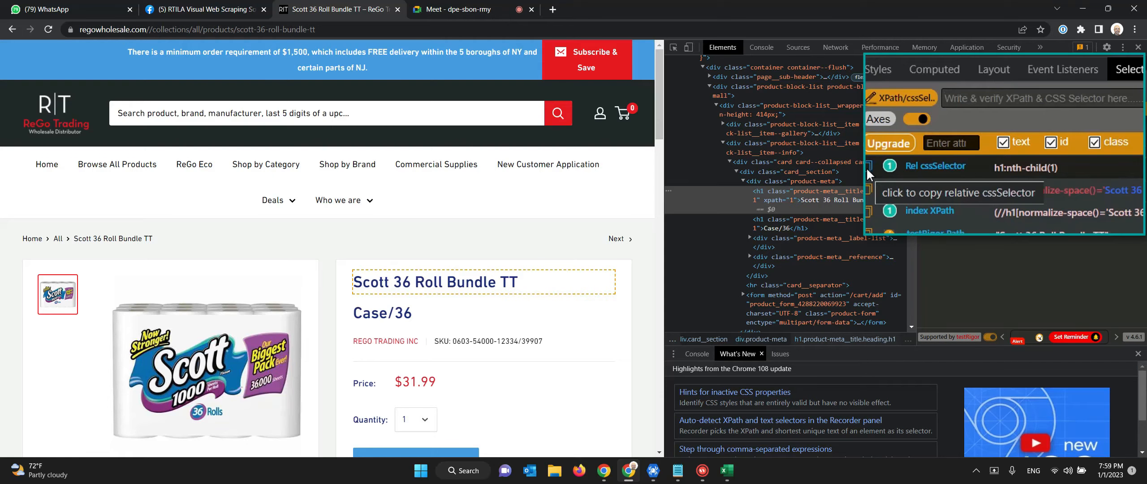
left_click(867, 168)
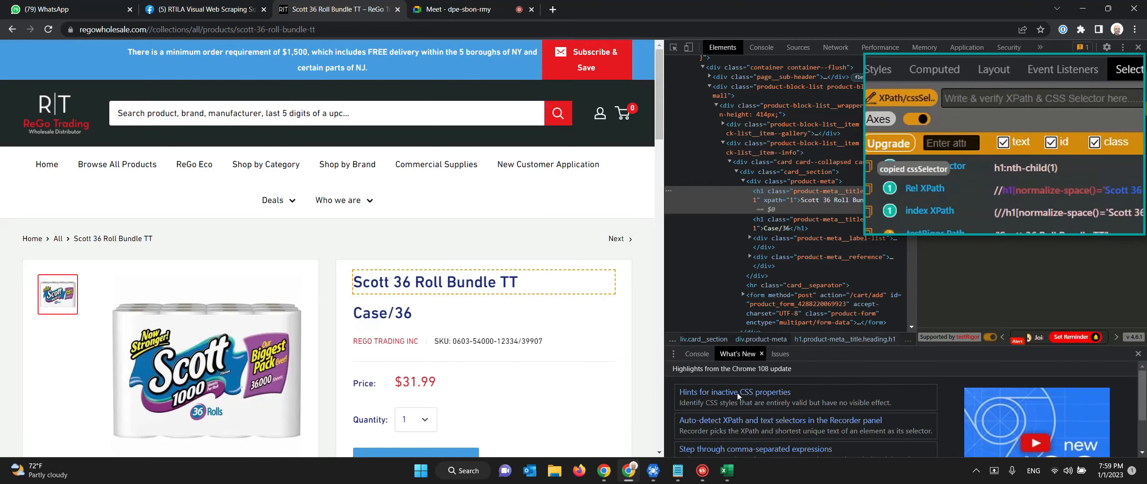
Replace the Title property's CSS selector in RTILA Studio with the freshly copied h1:nth-child(1).
left_click(653, 470)
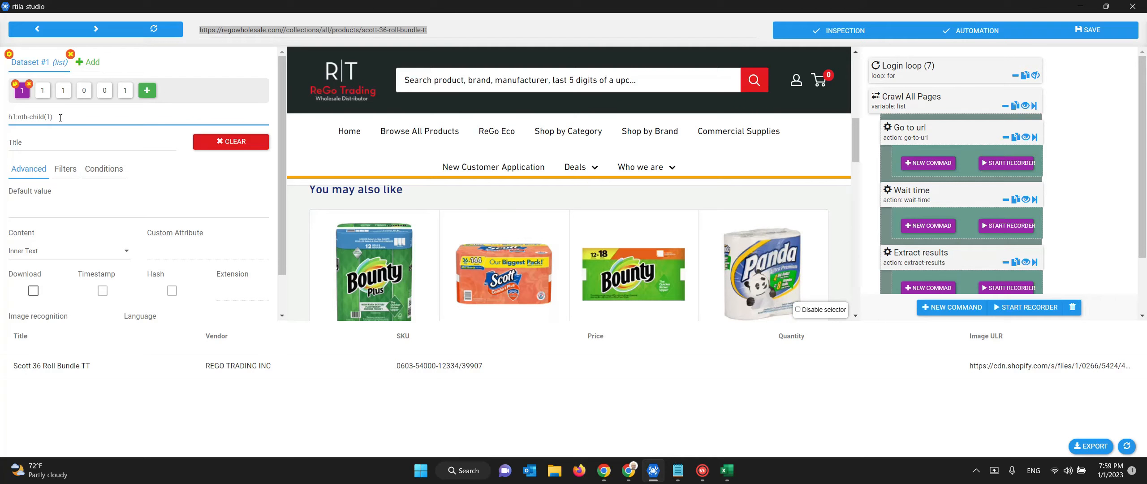
left_click_drag(63, 116, 2, 116)
key("BackSpace")
key("ctrl+v")
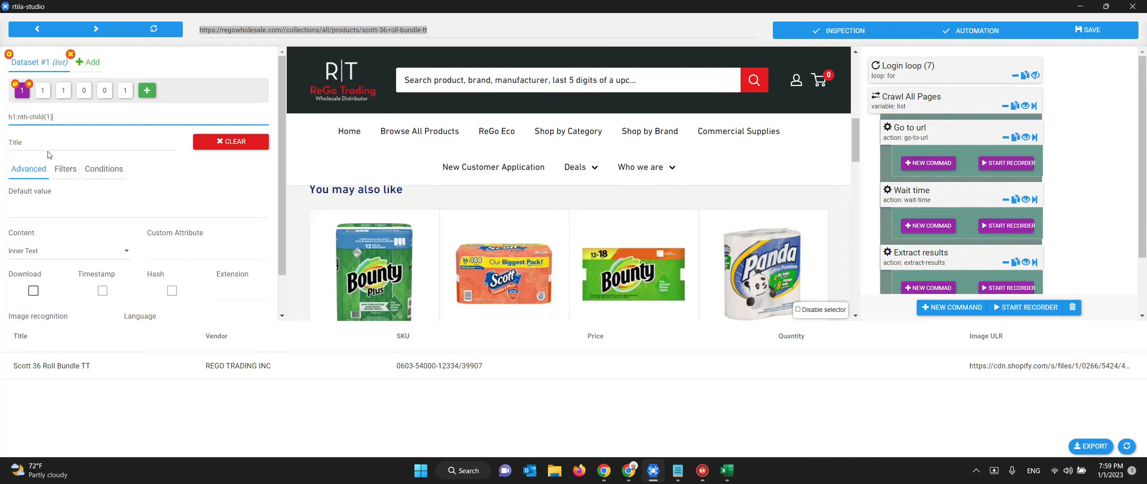
Open the Price property in Dataset #1 and try to pick the product price on the page as its element.
left_click(83, 90)
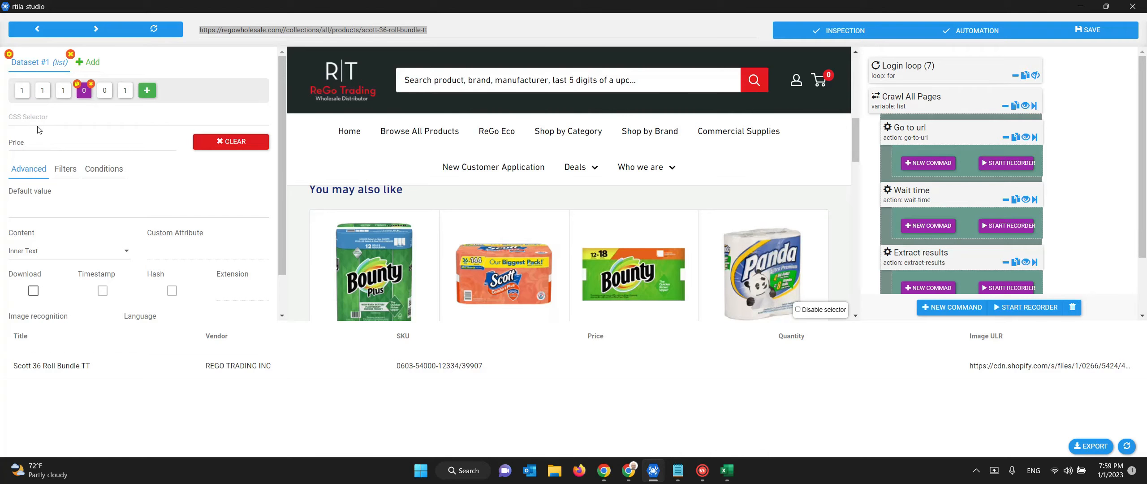
scroll(589, 220, "up", 7)
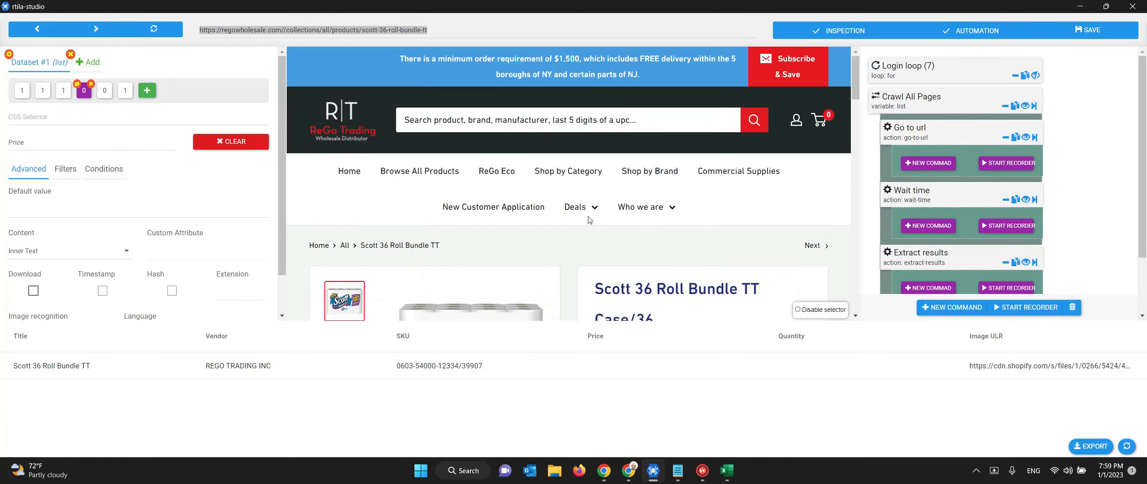
scroll(590, 220, "down", 3)
left_click(62, 120)
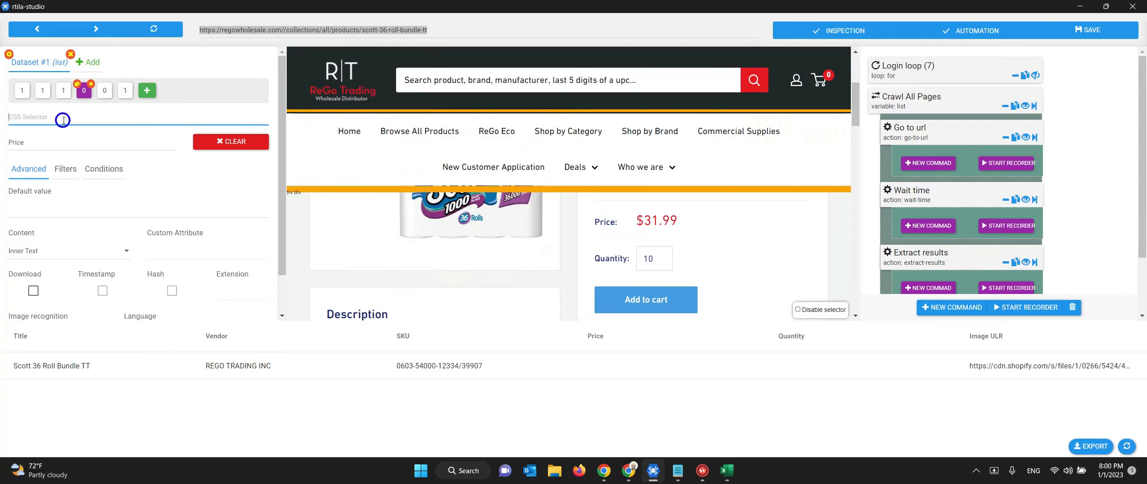
left_click(663, 221)
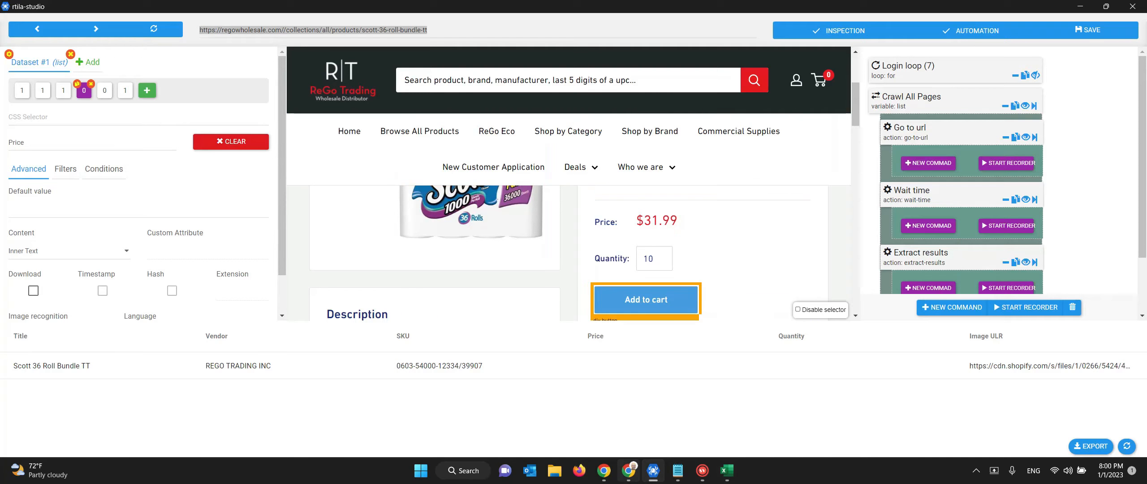
mouse_move(631, 477)
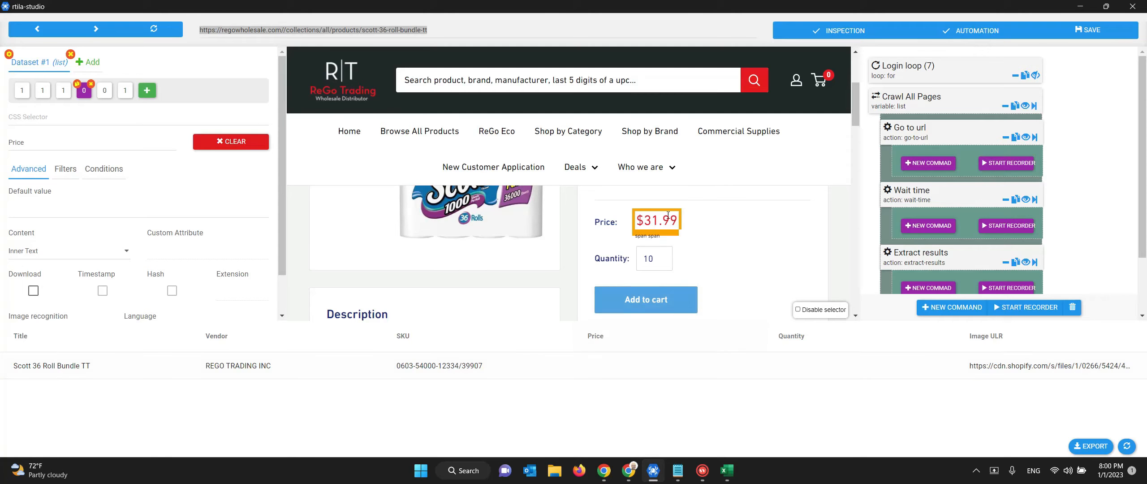
scroll(690, 224, "up", 3)
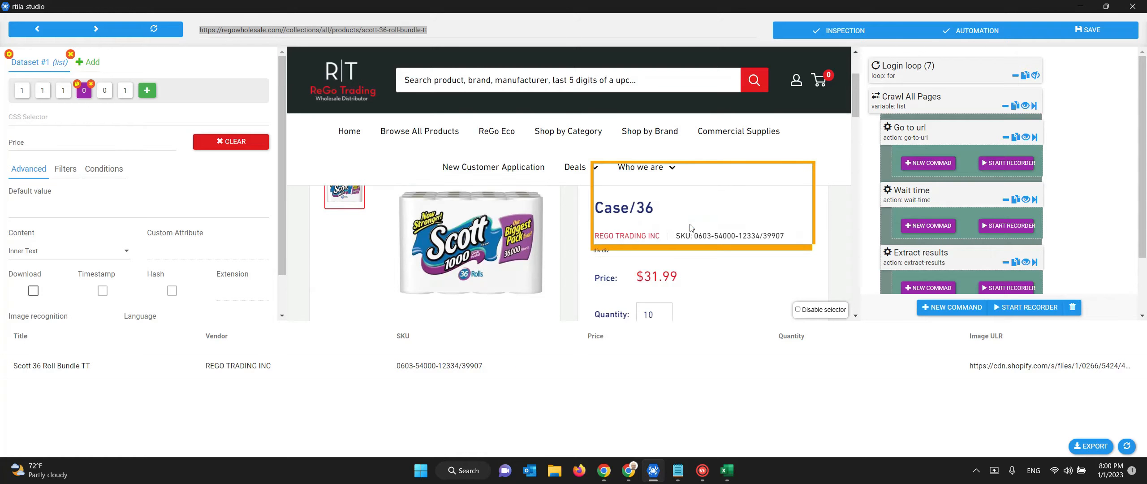
scroll(684, 260, "down", 1)
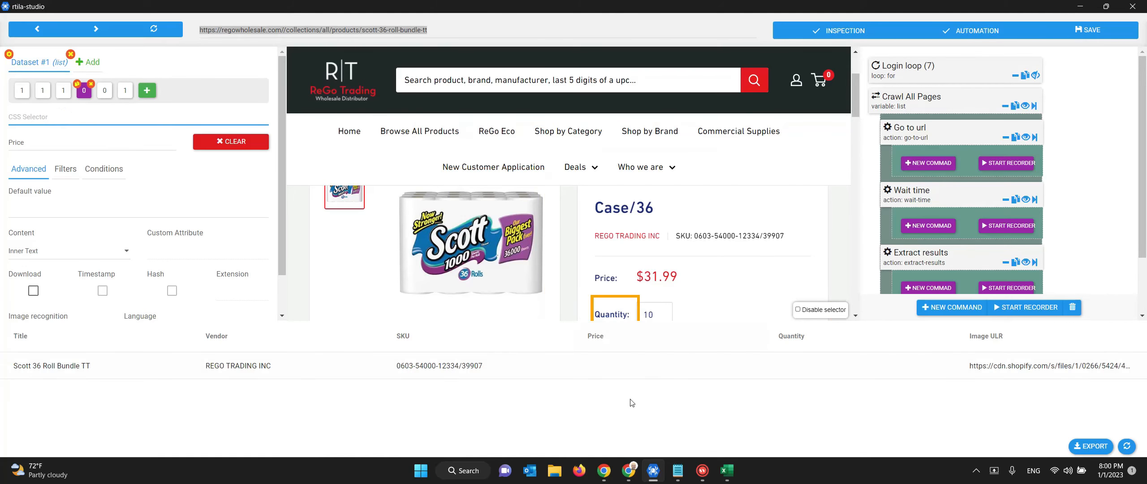
Switch to Chrome, inspect the product price and copy its relative CSS selector from SelectorsHub.
left_click(628, 470)
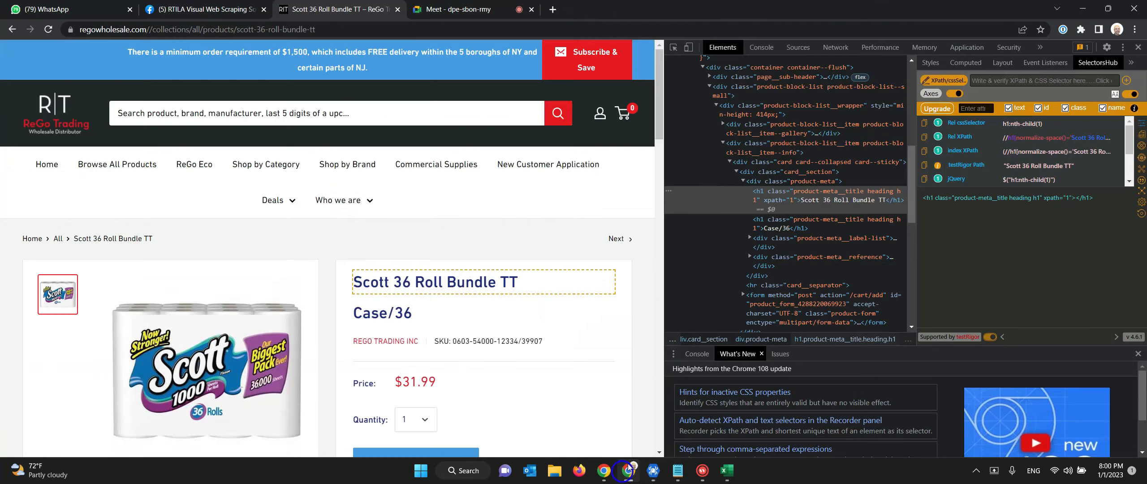
left_click(1138, 47)
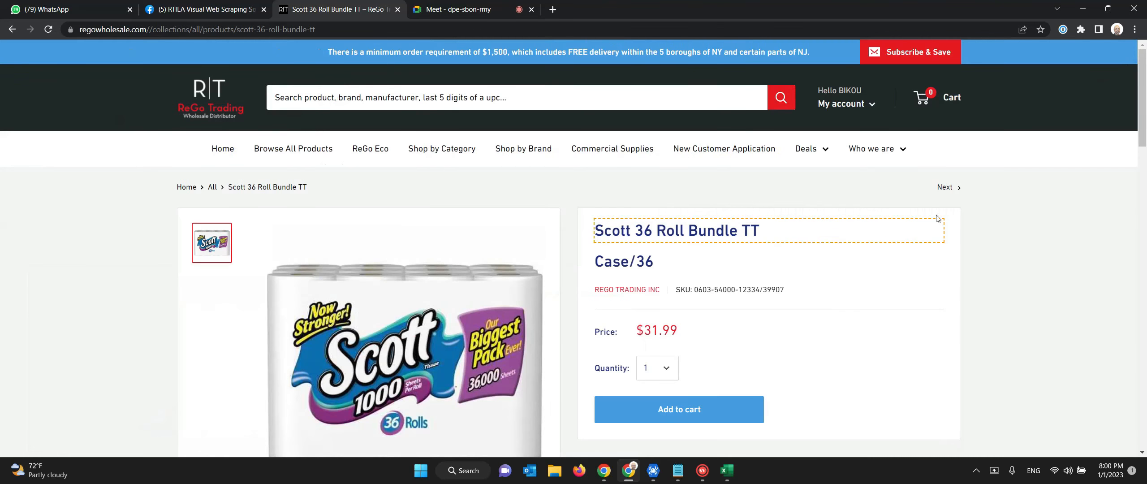
right_click(644, 331)
left_click(667, 321)
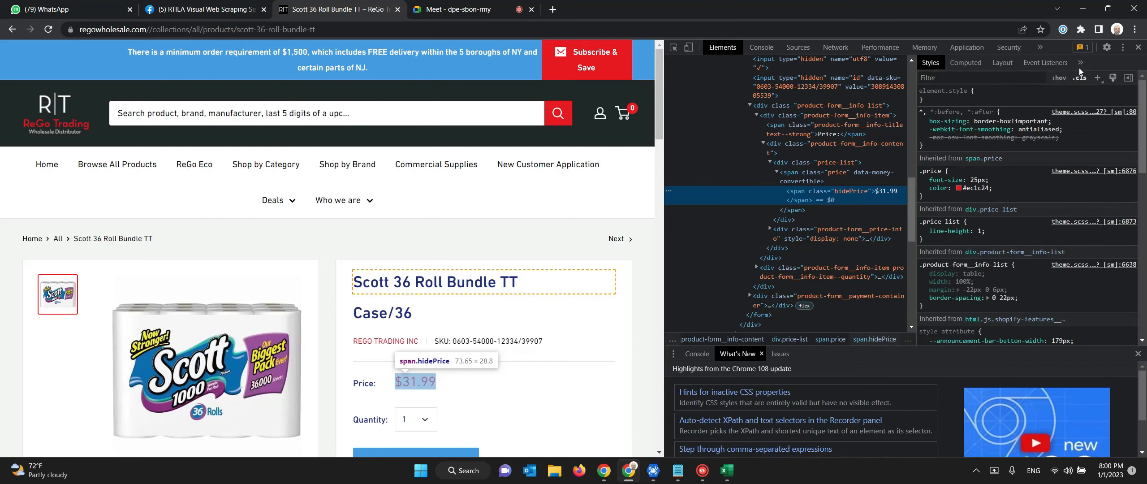
left_click(1080, 63)
left_click(1040, 132)
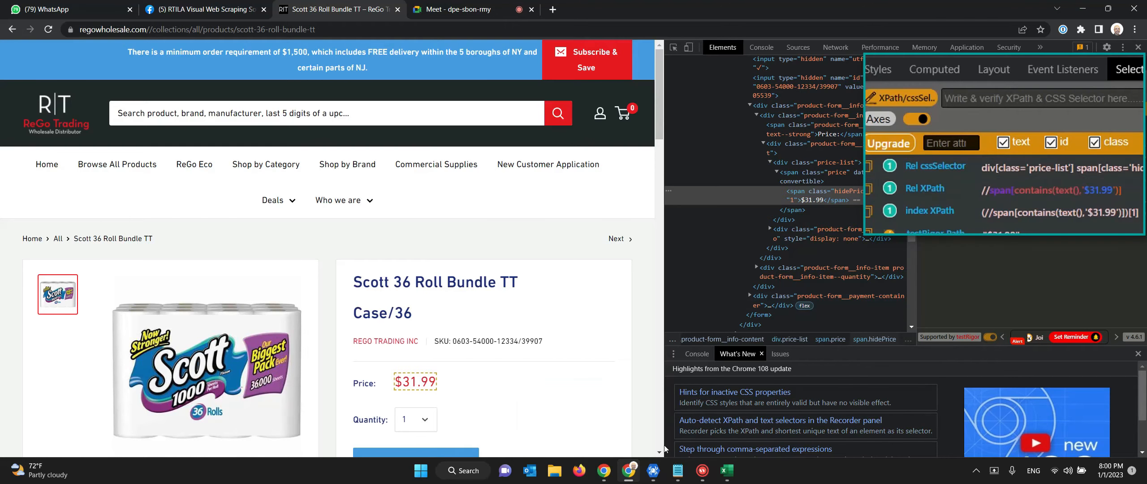
Set the Price property's CSS selector in RTILA Studio to div[class='price-list'] span[class='hidePrice'] and save the project.
left_click(653, 471)
left_click(62, 117)
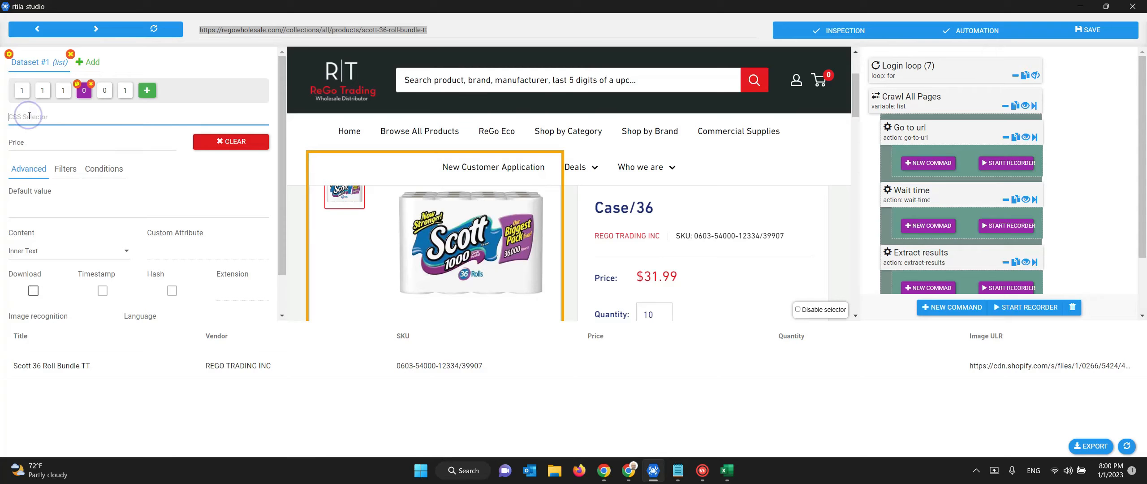
type("div[class='price-list'] span[class='hidePrice']")
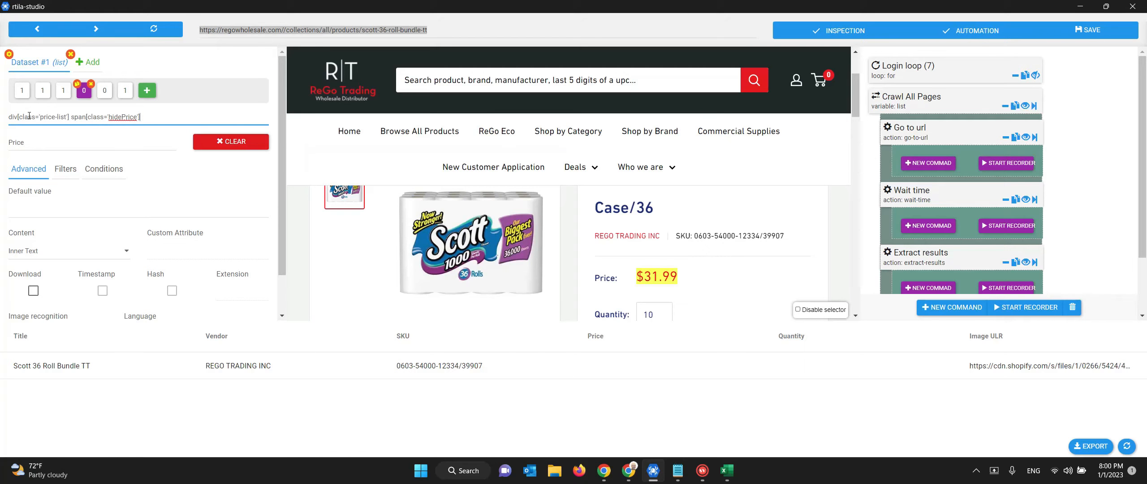
left_click(58, 138)
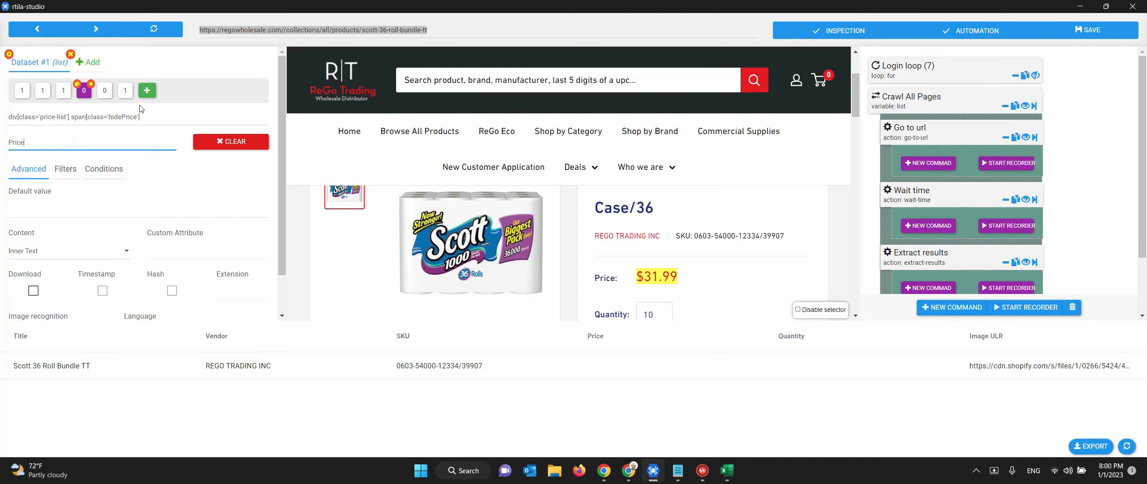
left_click(1108, 36)
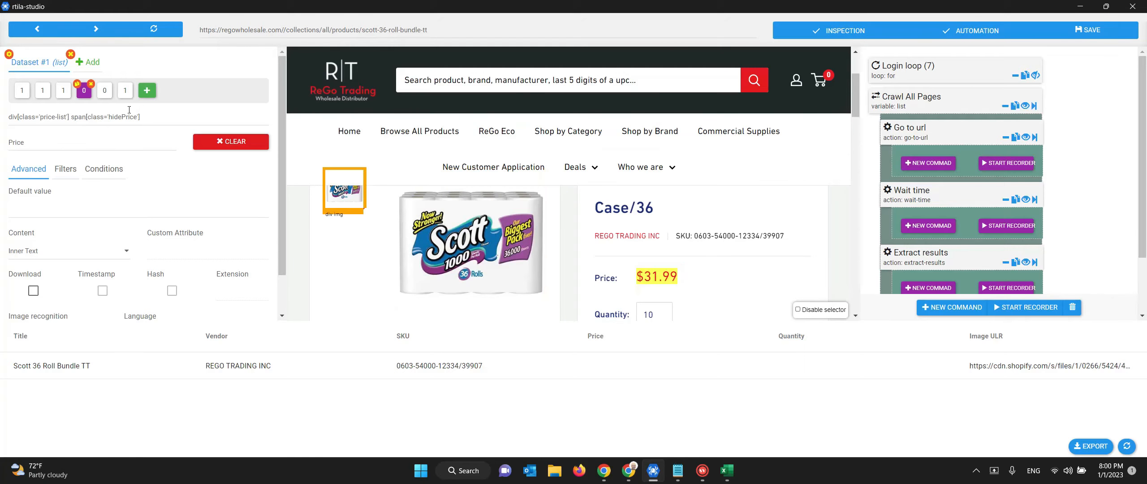
Add an extra property to Dataset #1 and delete it again to refresh the results preview.
left_click(104, 90)
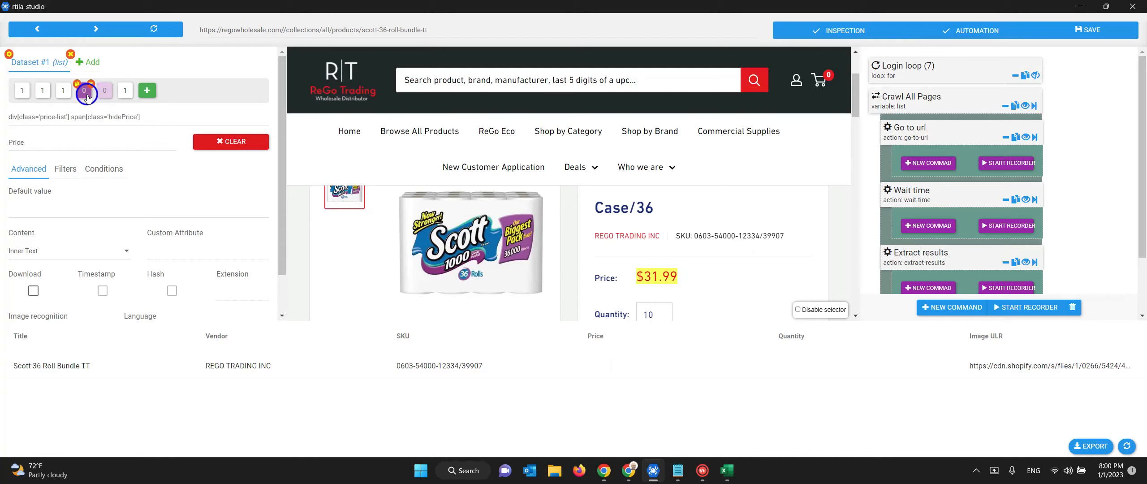
left_click(147, 90)
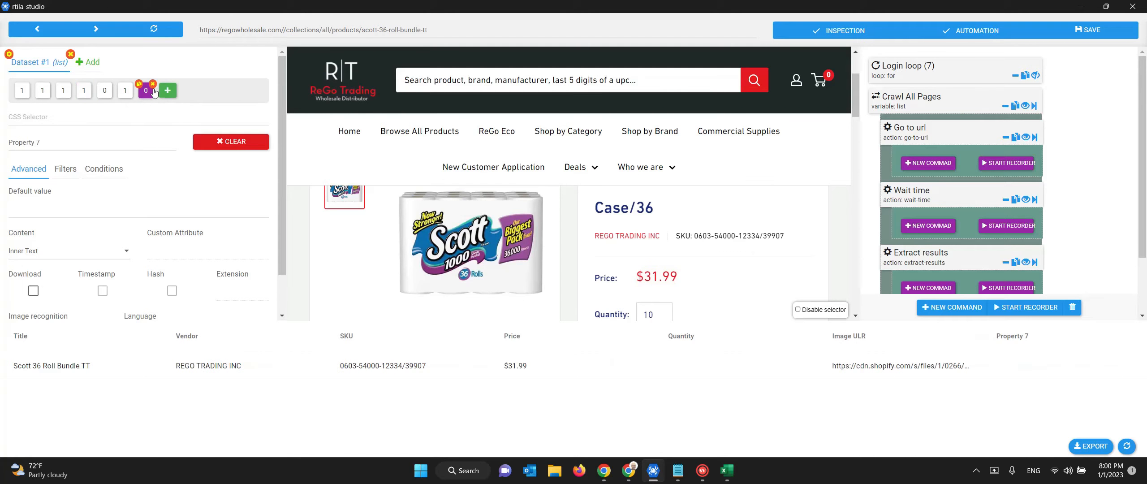
left_click(153, 85)
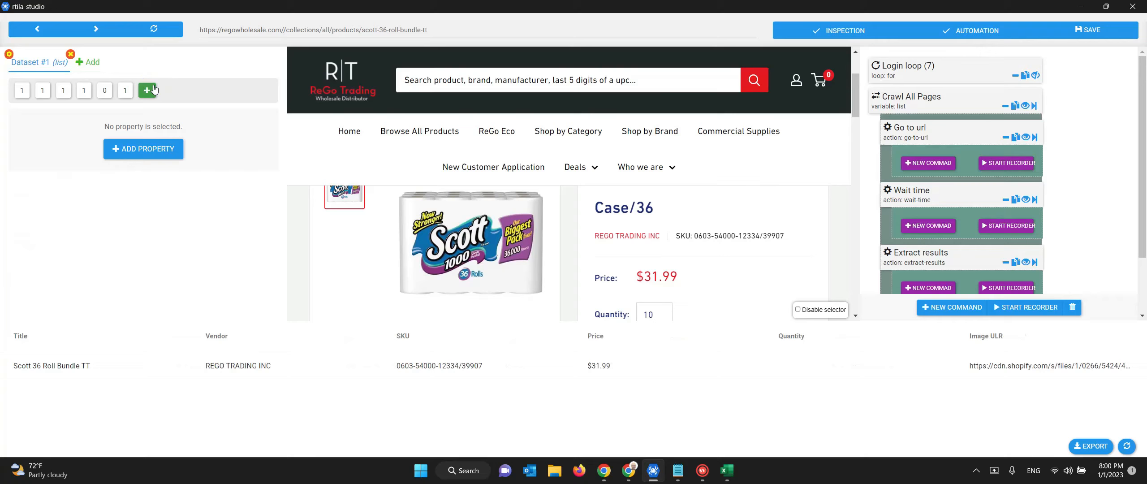
Reopen the Price property in Dataset #1 and check its CSS selector against the Quantity property's.
left_click(85, 95)
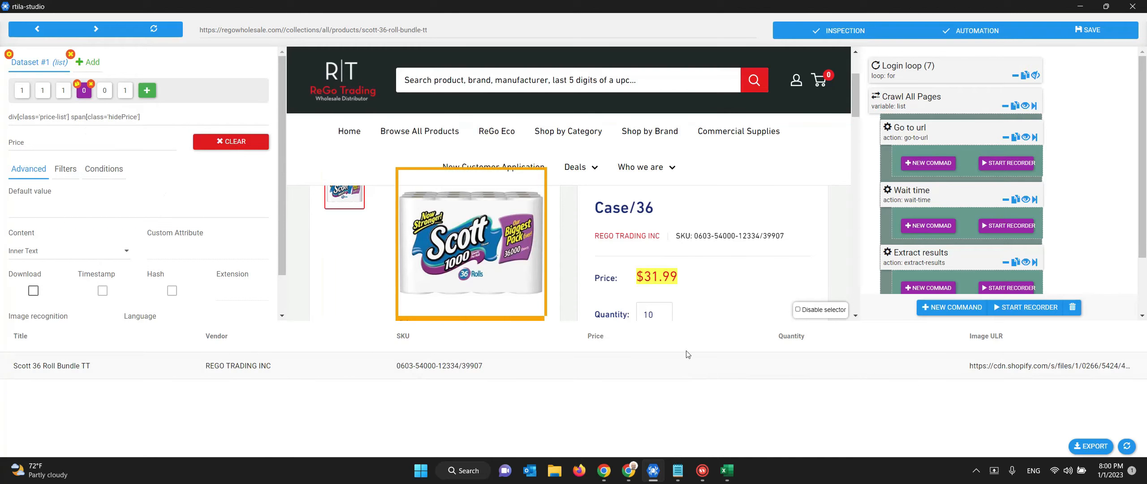
left_click(55, 118)
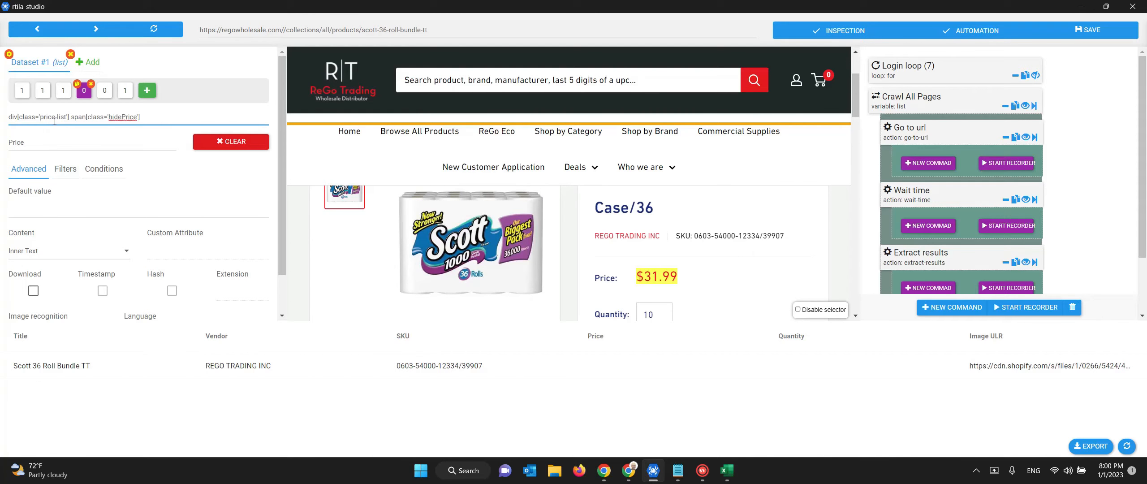
left_click(110, 95)
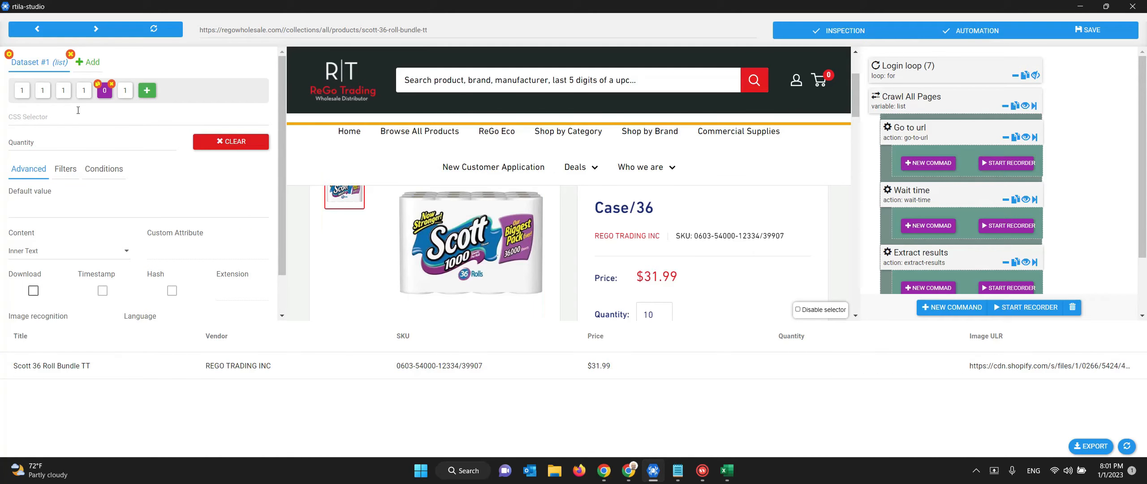
left_click(83, 90)
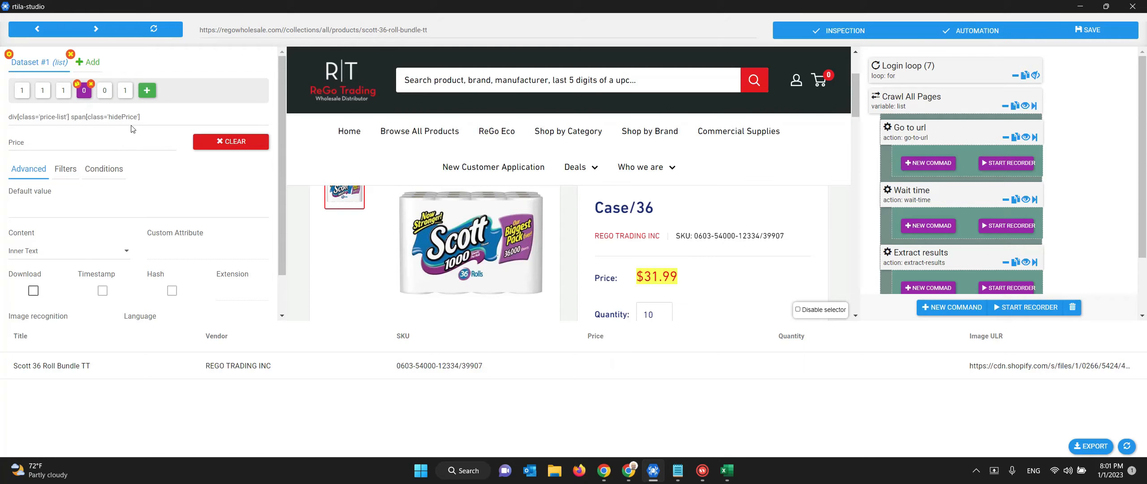
Open the Quantity property, switch to Chrome, inspect the product's quantity dropdown and copy its relative CSS selector from SelectorsHub.
left_click(105, 90)
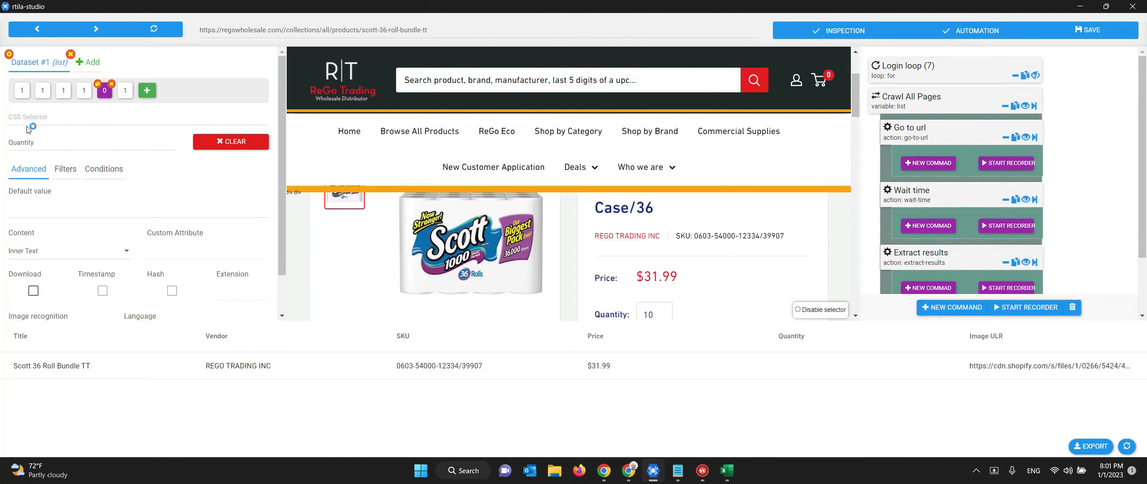
left_click(627, 472)
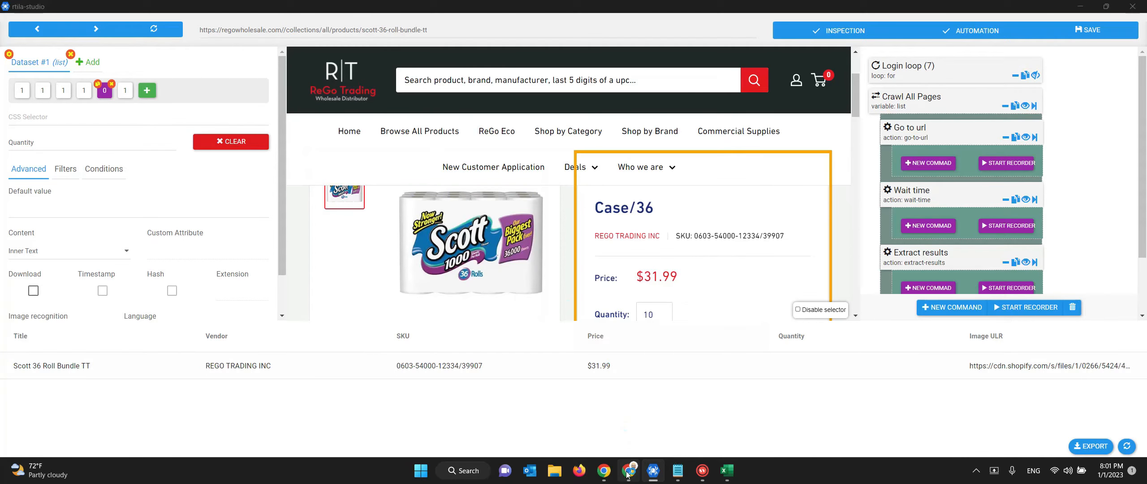
left_click(1136, 47)
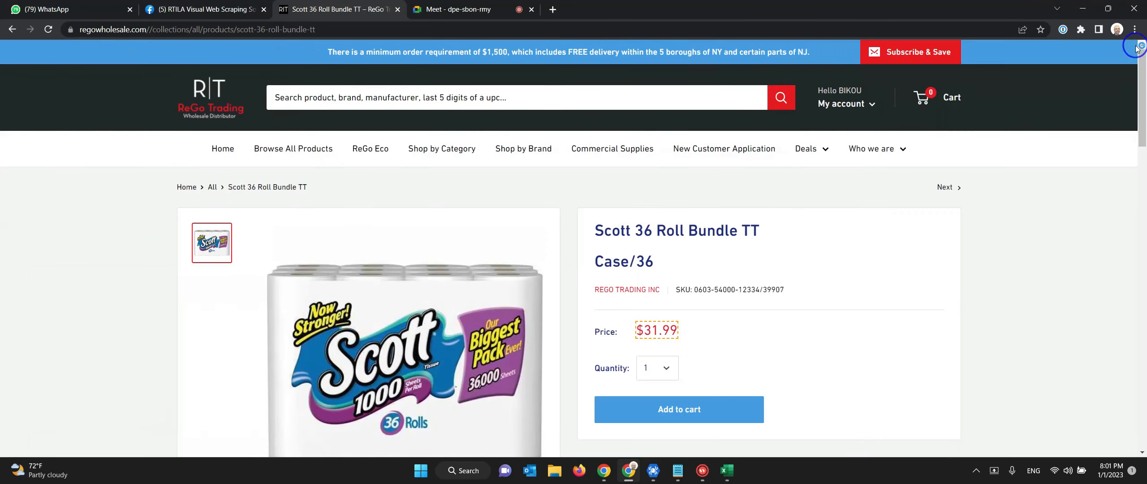
scroll(893, 265, "down", 1)
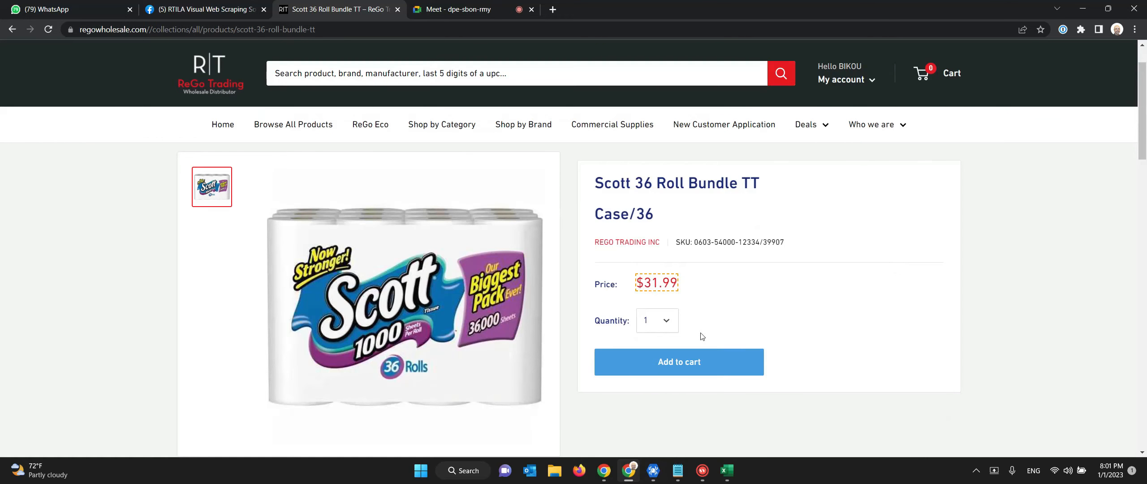
right_click(651, 322)
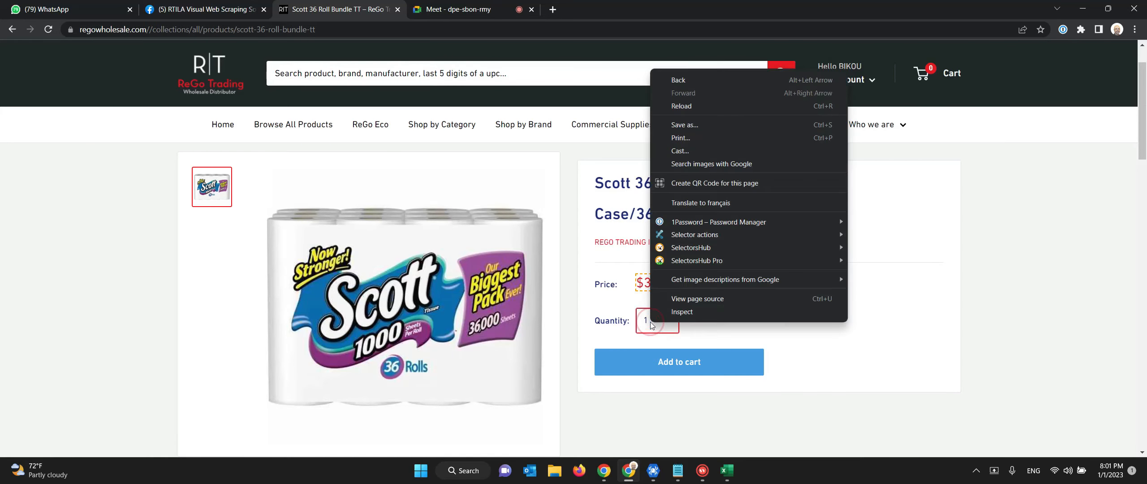
left_click(676, 314)
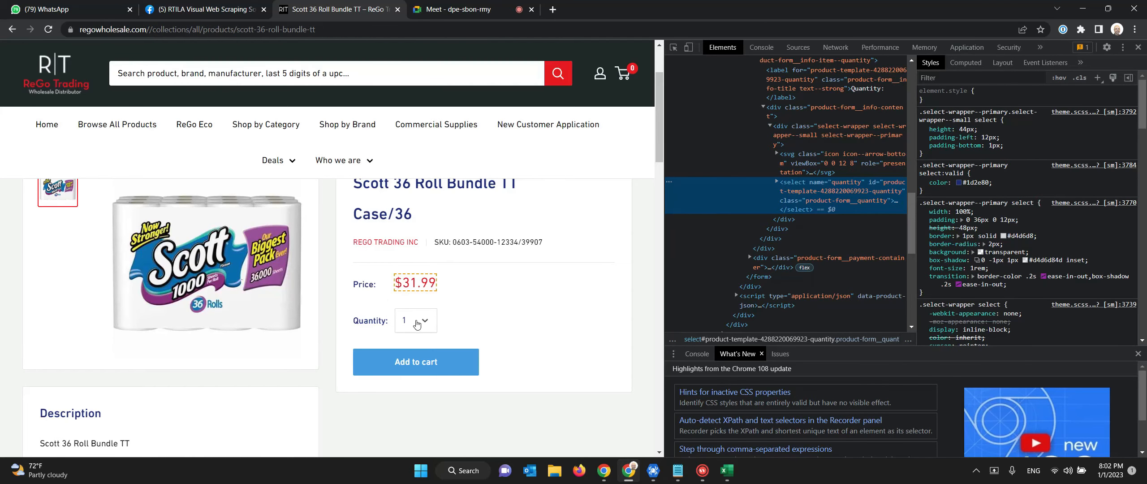
right_click(415, 320)
left_click(443, 311)
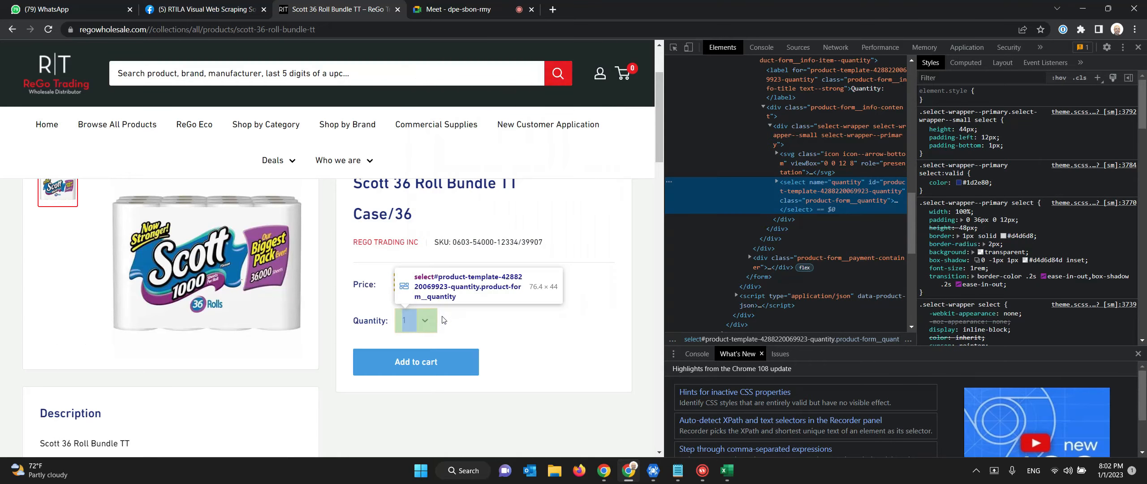
left_click(1080, 62)
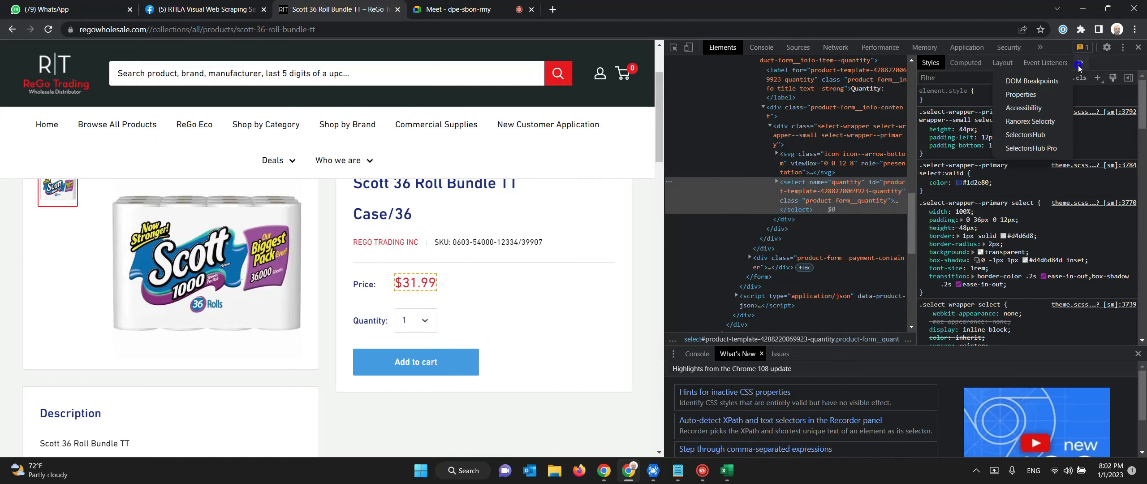
left_click(1033, 134)
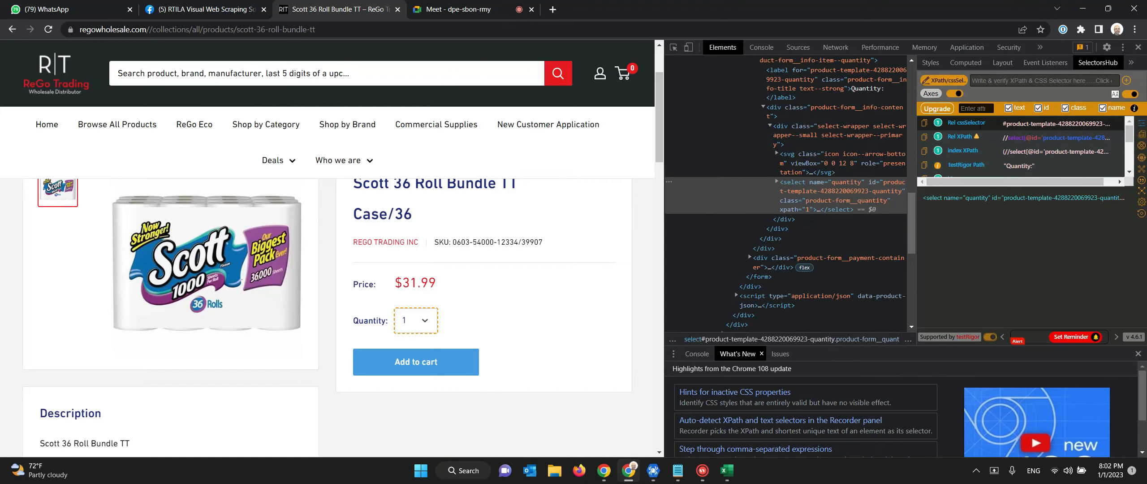
left_click(926, 124)
left_click(653, 470)
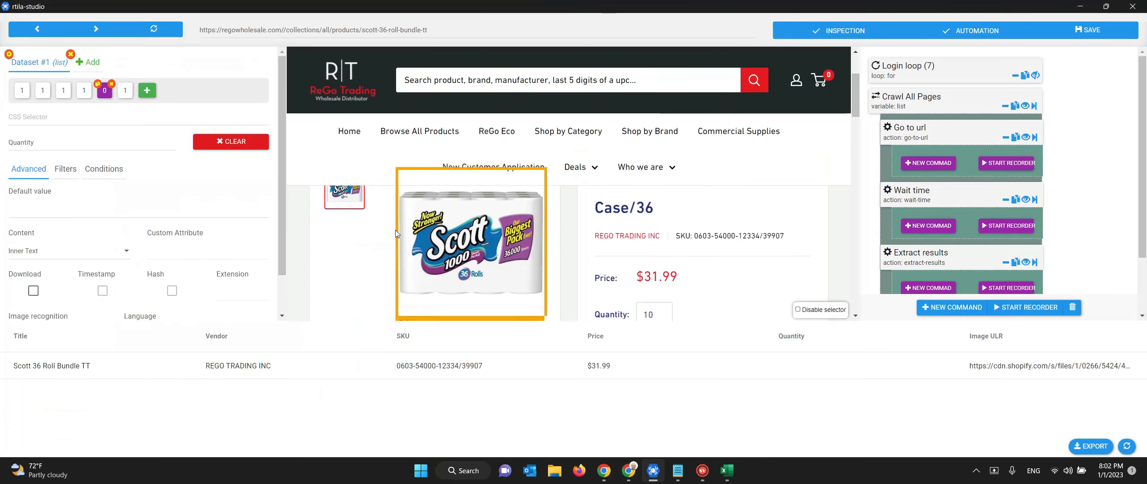
left_click(50, 118)
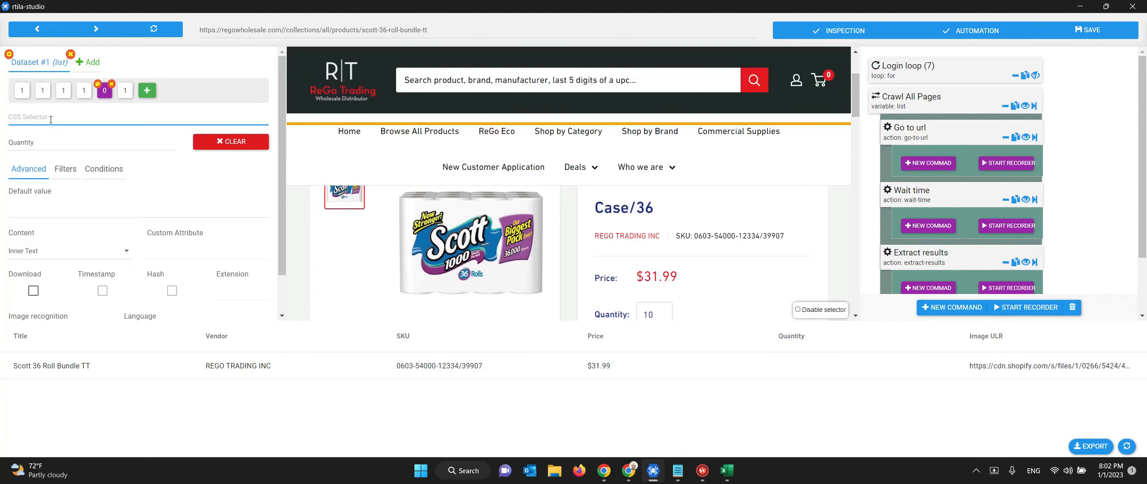
key("ctrl+v")
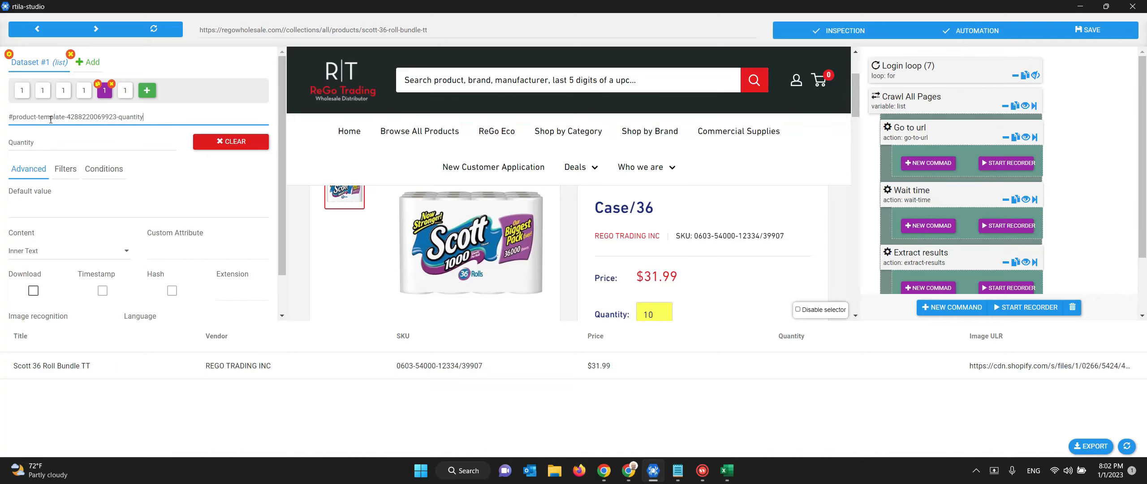
left_click(126, 93)
left_click(147, 91)
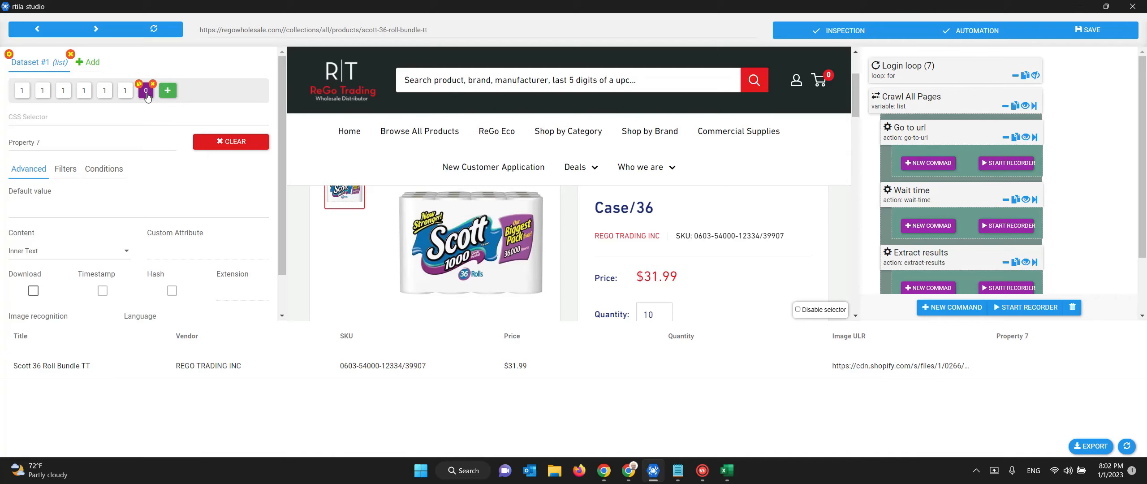
left_click(153, 84)
left_click(104, 95)
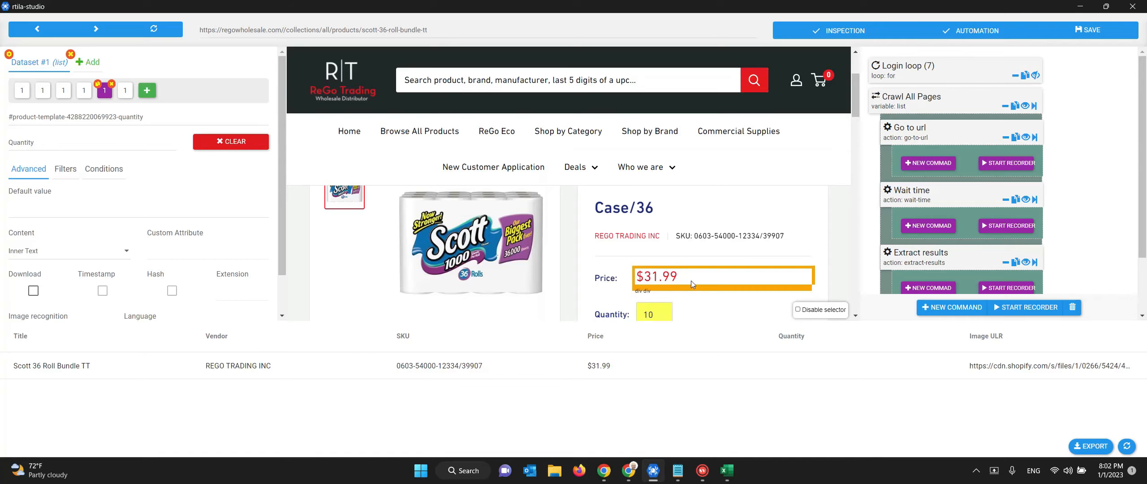
scroll(691, 281, "down", 1)
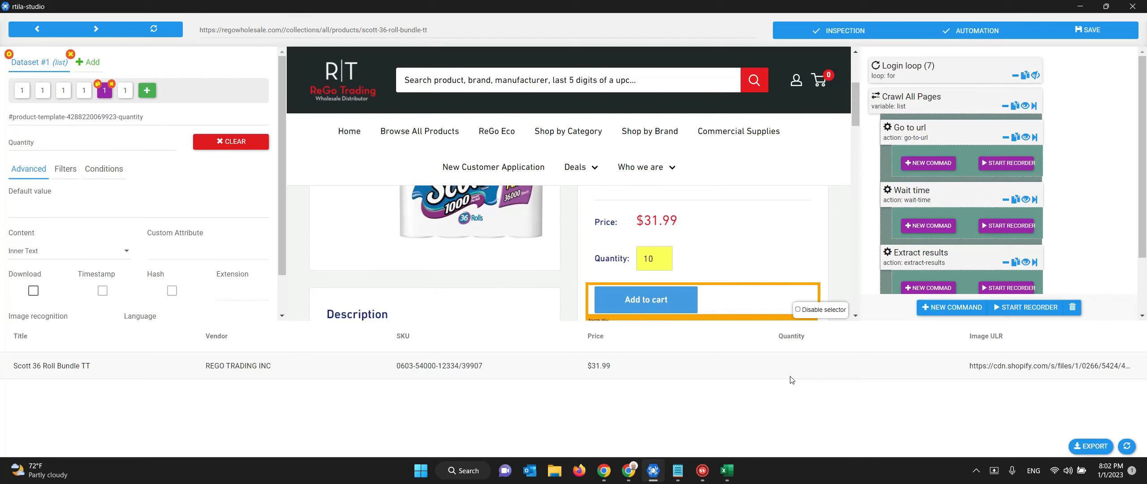
Copy the quantity locator from RegoWholeSale-Locators.txt in Notepad and set the Quantity property's CSS selector in RTILA Studio to select option:last-child.
left_click(682, 472)
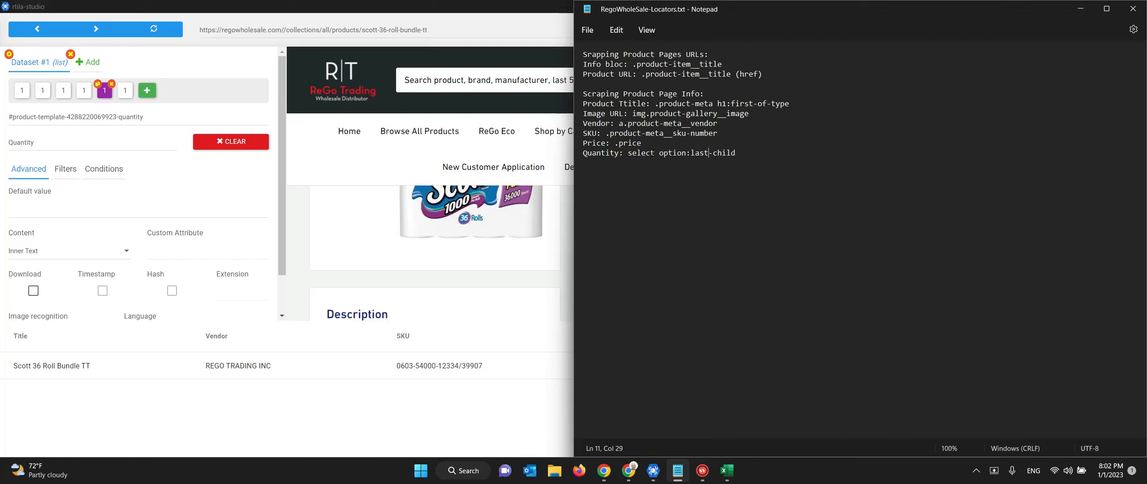
left_click_drag(629, 152, 742, 154)
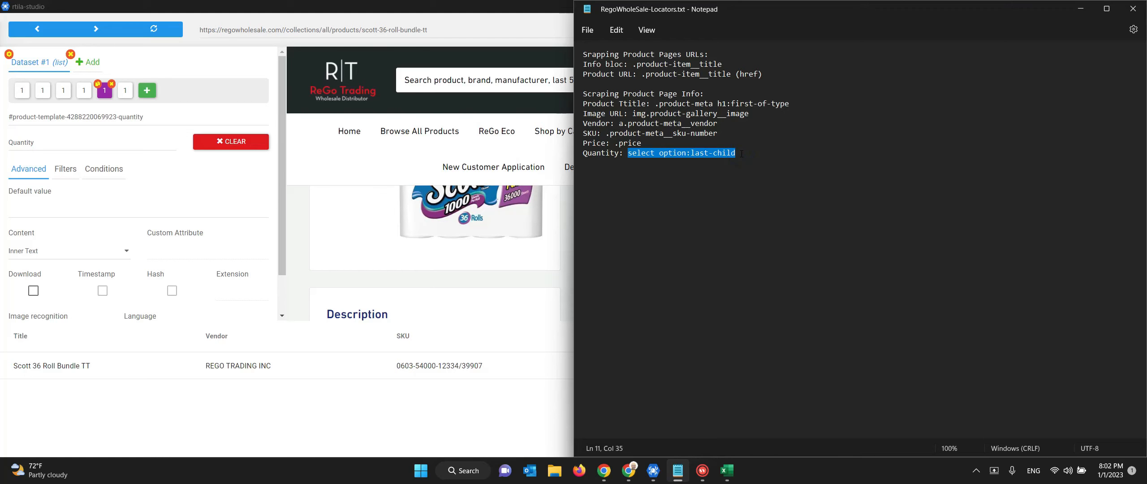
left_click(639, 159)
left_click_drag(628, 152, 736, 153)
left_click(126, 116)
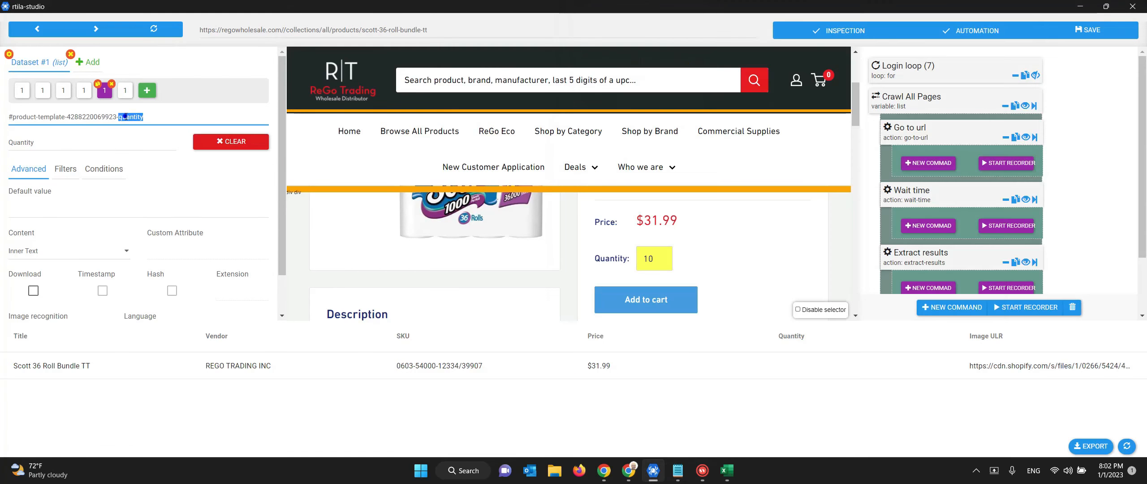
triple_click(127, 117)
key("ctrl+v")
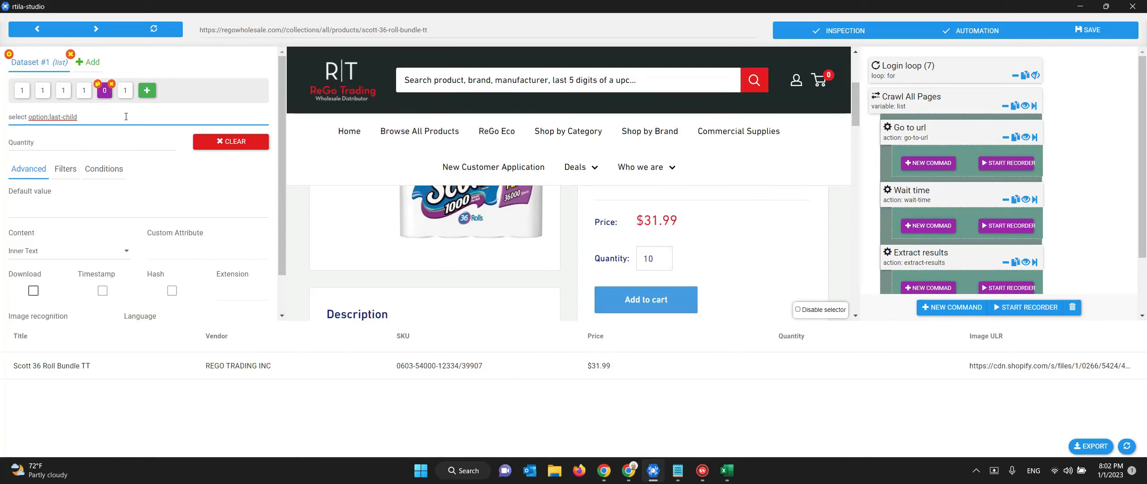
Add a temporary property to Dataset #1, delete it to refresh the results preview, and save the project.
left_click(127, 95)
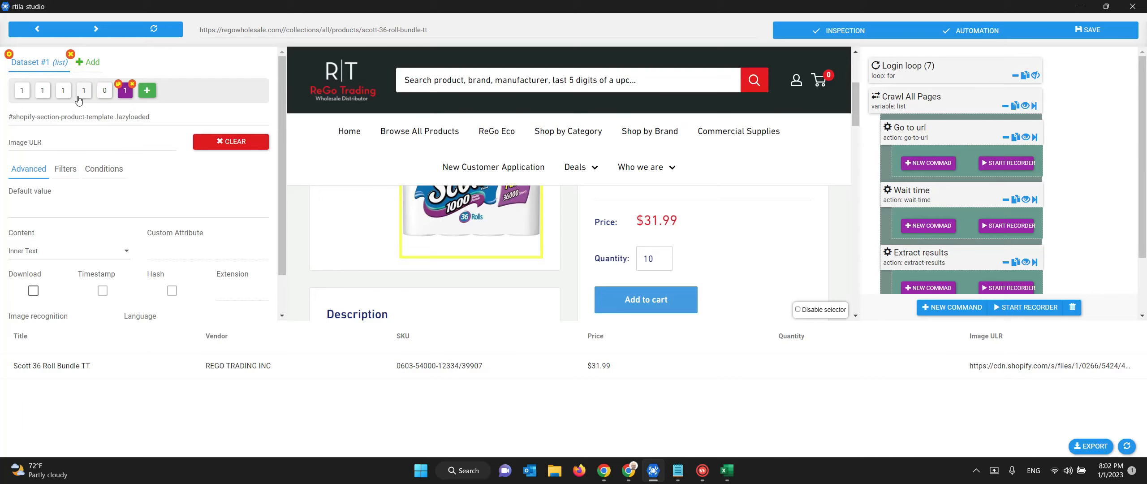
left_click(105, 96)
left_click(142, 92)
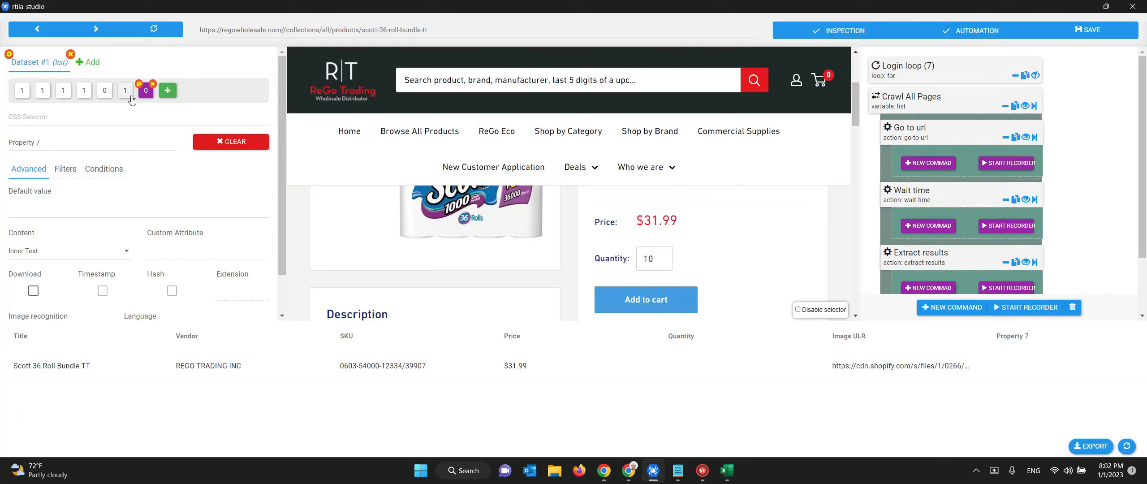
left_click(125, 94)
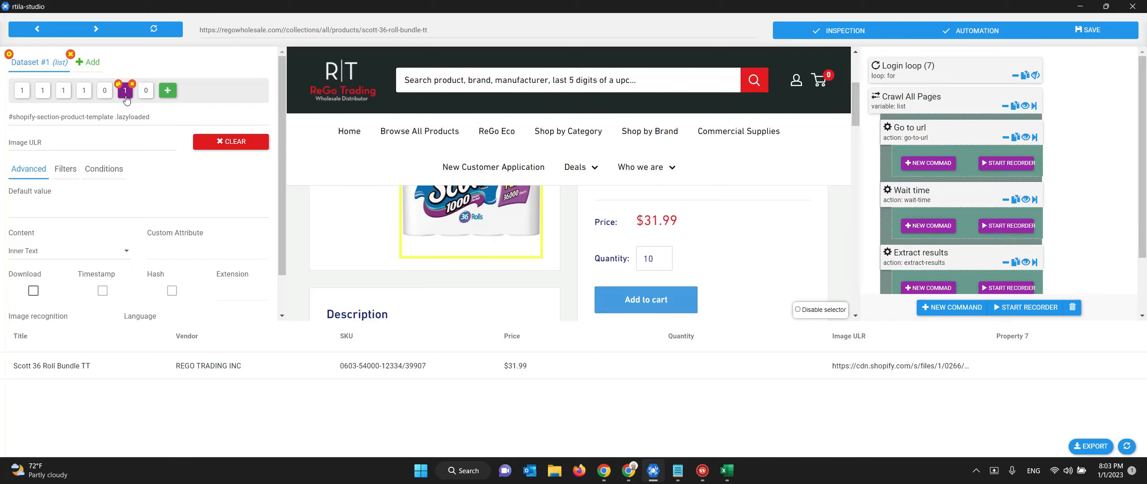
left_click(145, 90)
left_click(153, 84)
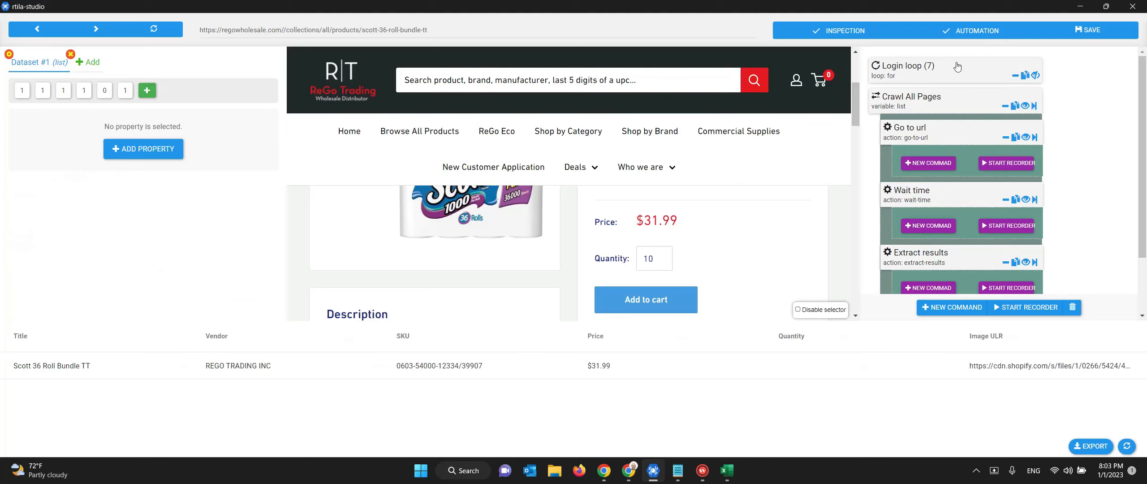
left_click(1087, 31)
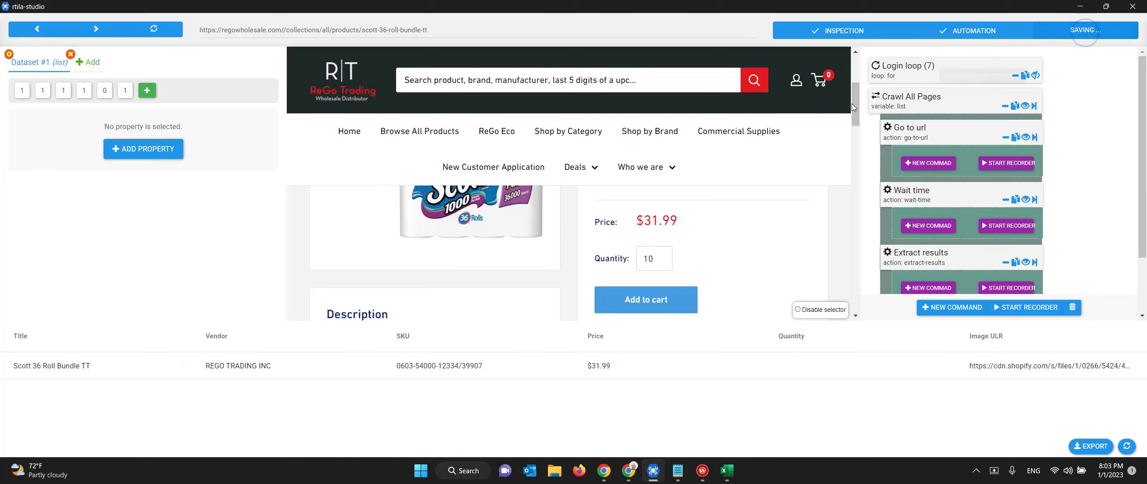
Add a new property to Dataset #1 and name it Add To Cart.
left_click(107, 95)
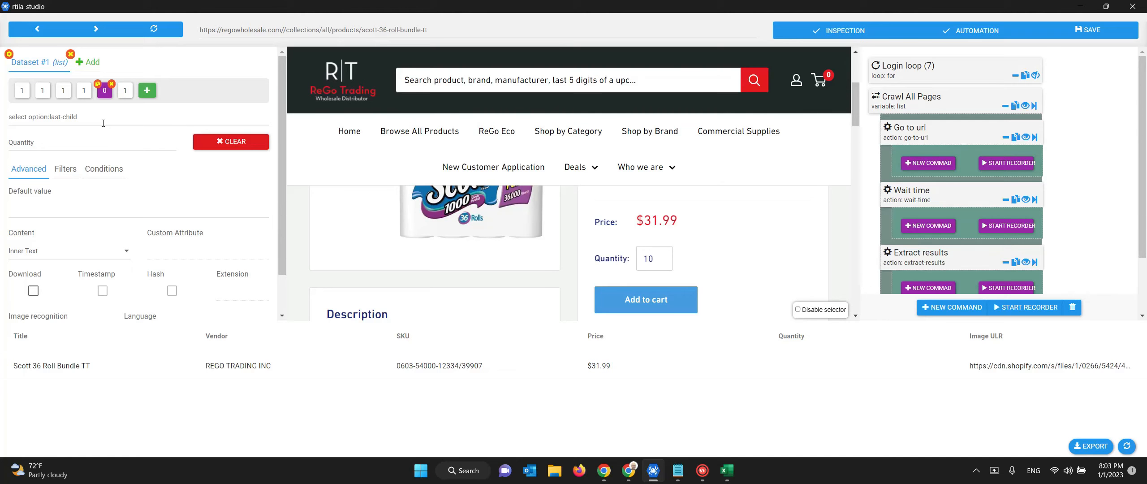
left_click(147, 90)
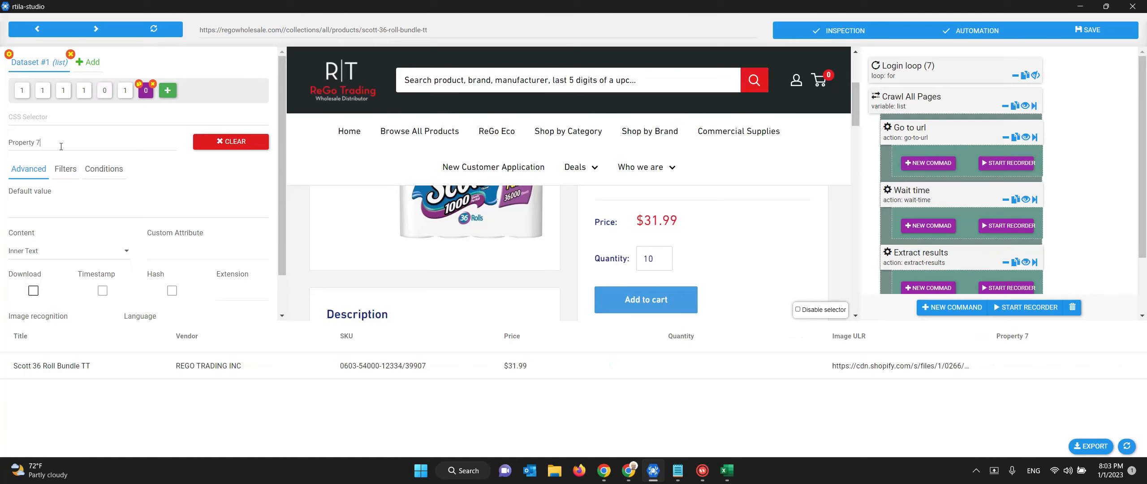
type("Add To Cart")
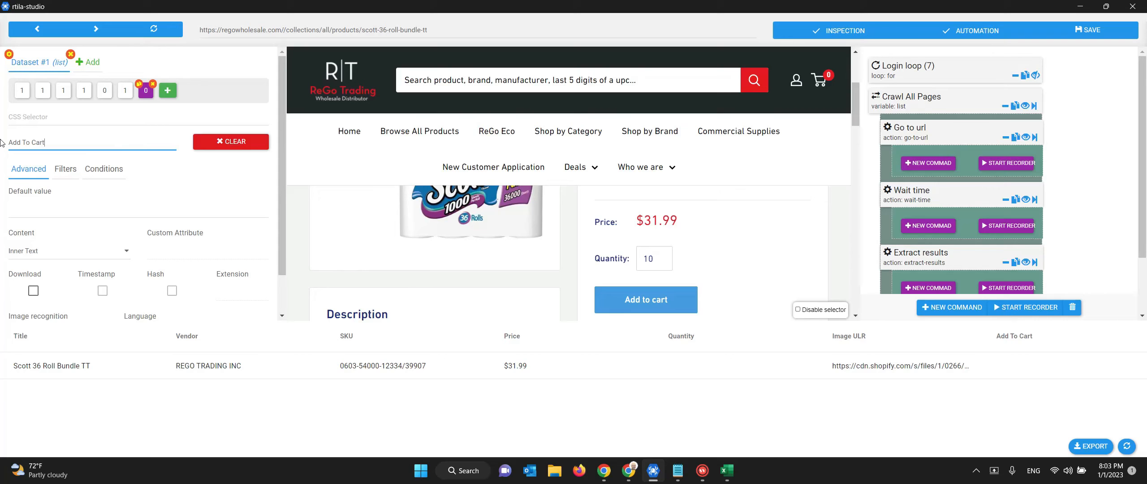
Try to capture the Add To Cart property's CSS selector by picking the product page's Add to cart button in the preview.
left_click(17, 122)
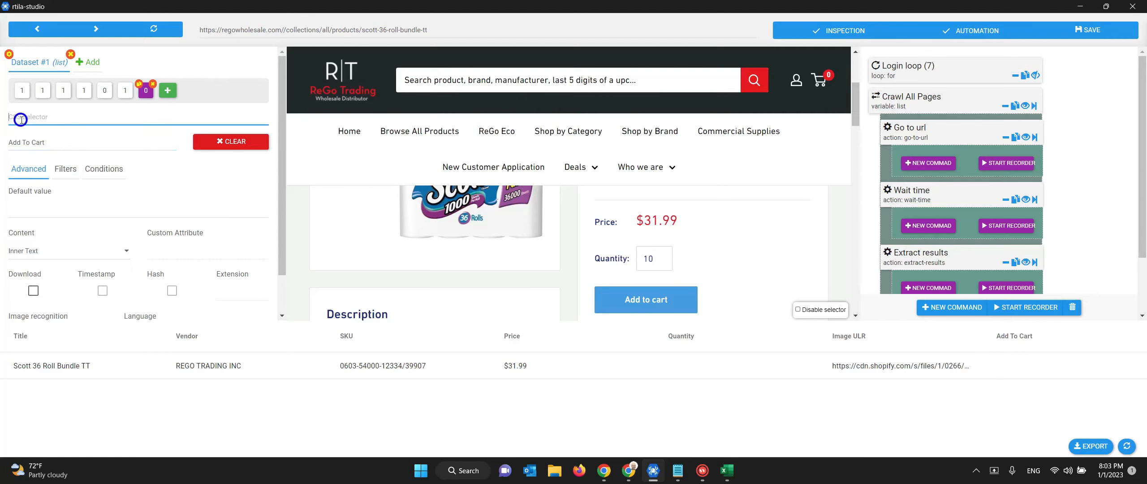
left_click(674, 300)
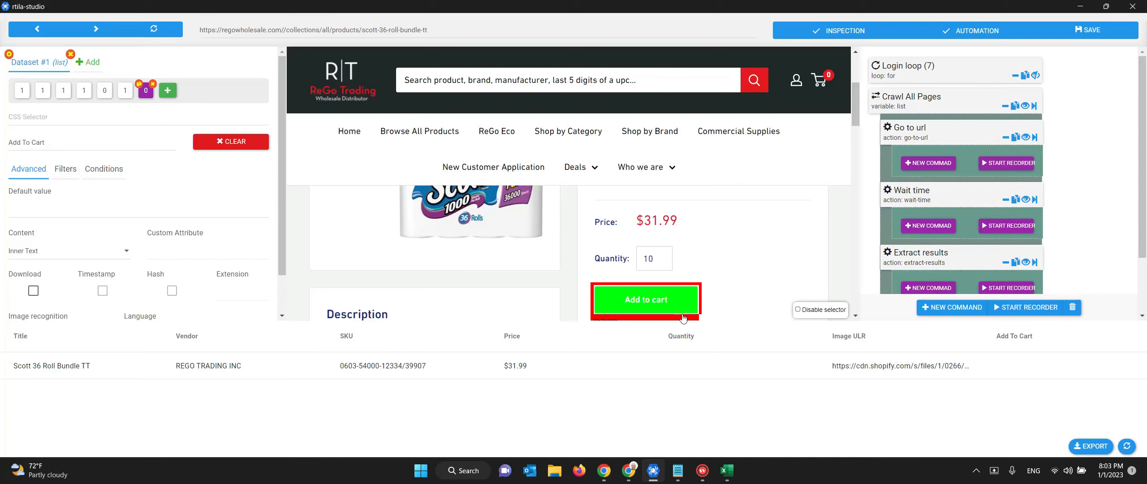
scroll(674, 300, "down", 1)
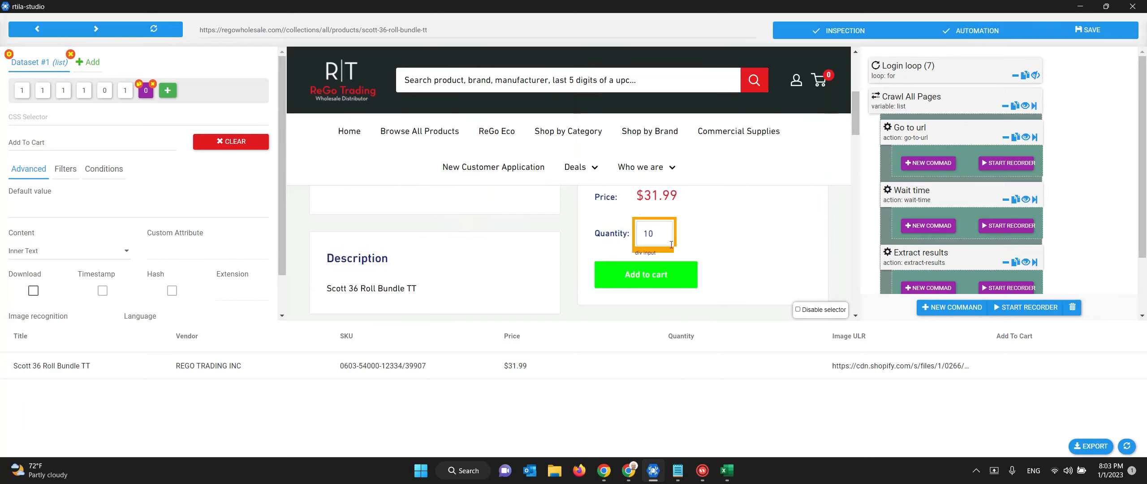
left_click(600, 275)
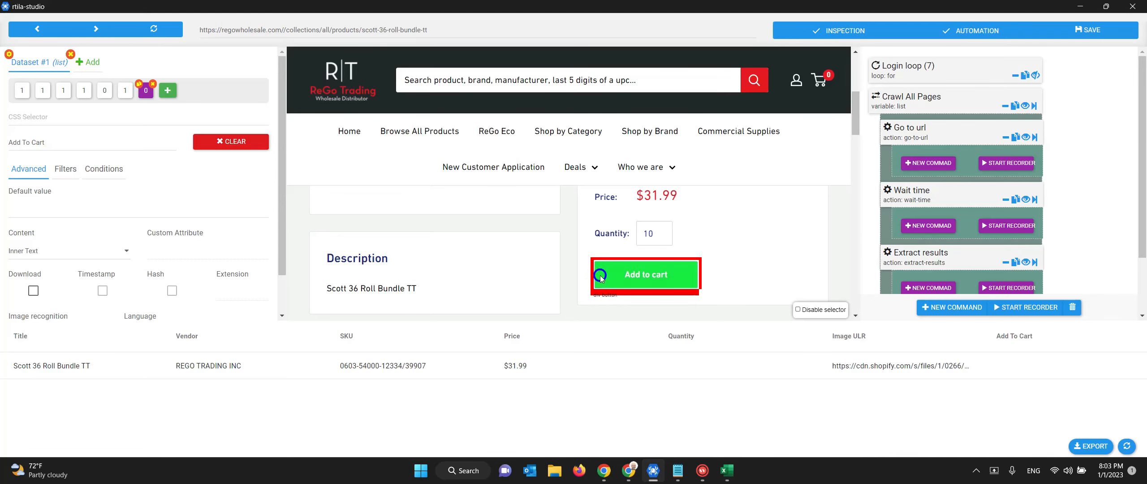
Switch to Chrome, inspect the product's Add to cart button and copy its relative CSS selector from SelectorsHub.
left_click(628, 471)
left_click(1138, 47)
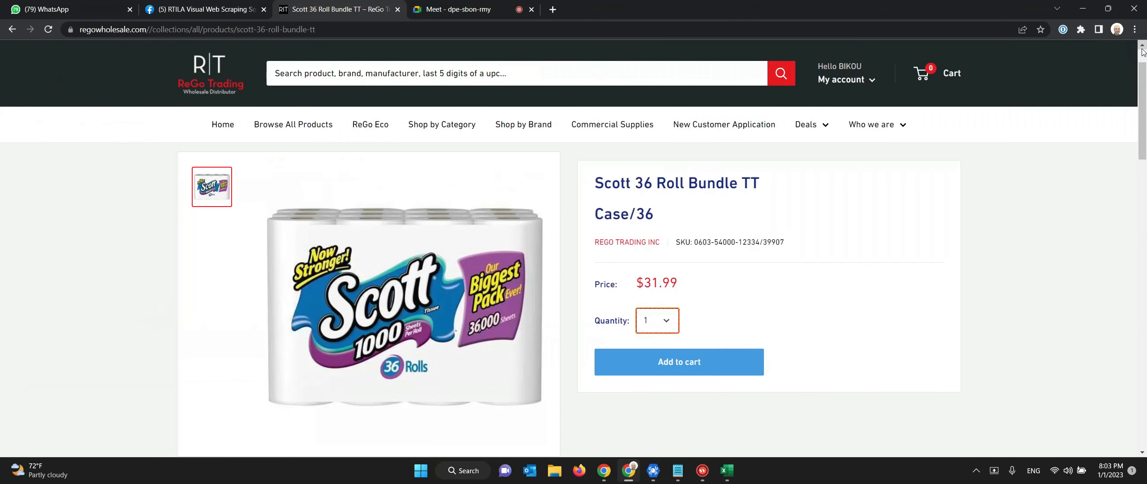
right_click(684, 365)
left_click(701, 356)
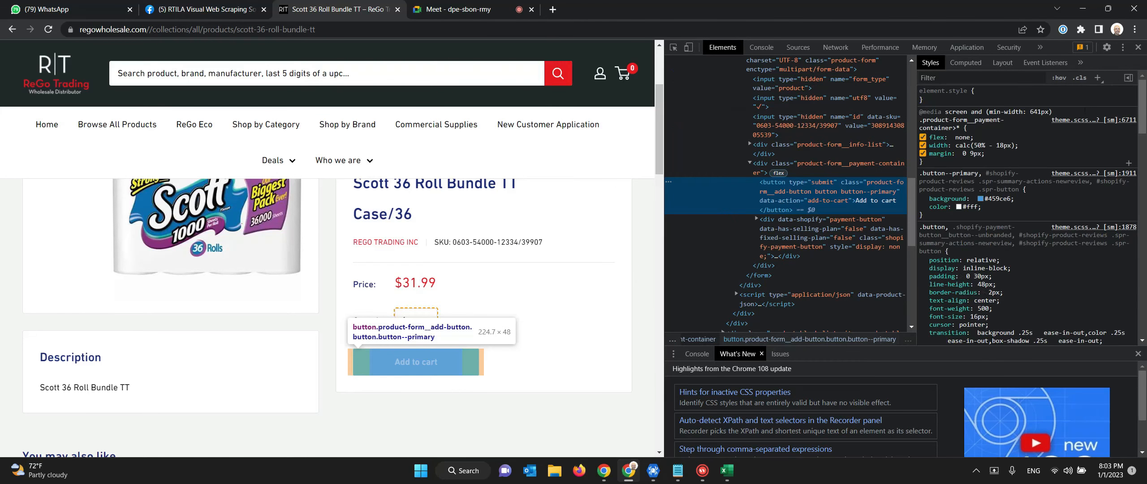
left_click(1080, 63)
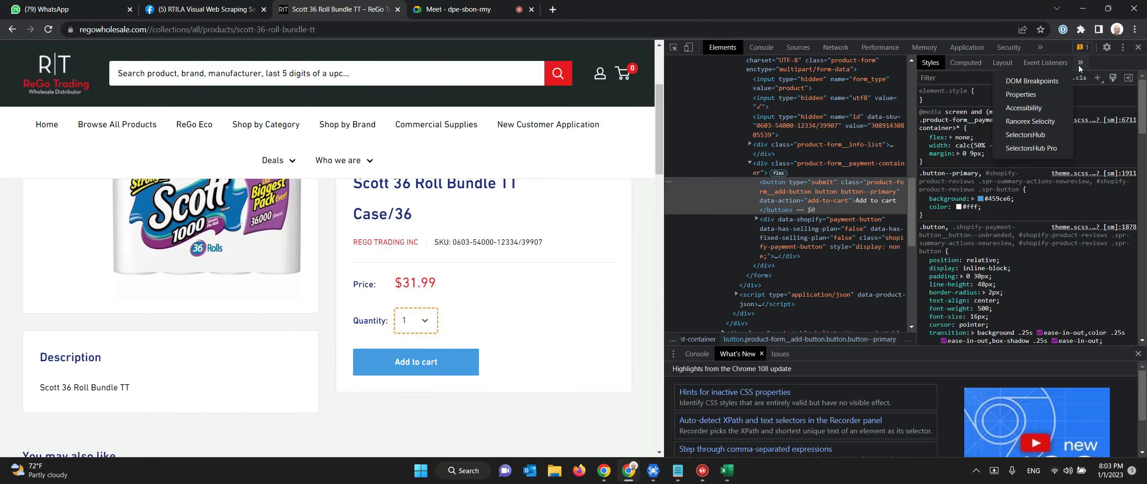
left_click(1031, 135)
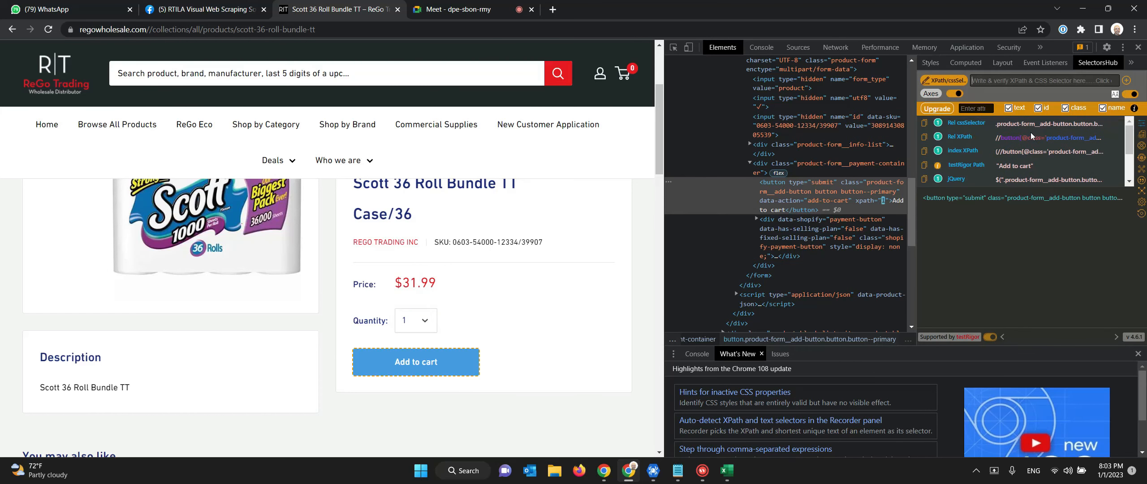
left_click(1049, 126)
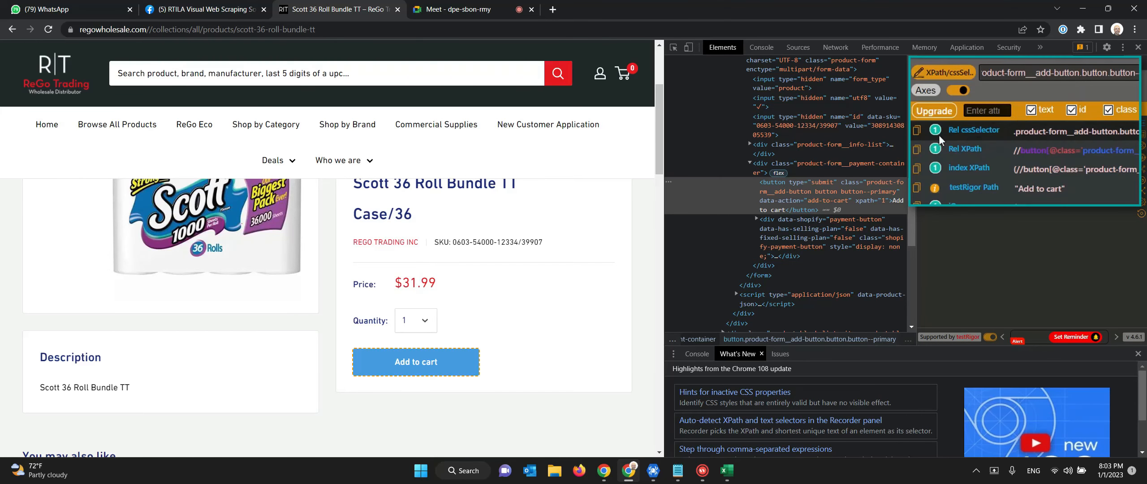
left_click(917, 130)
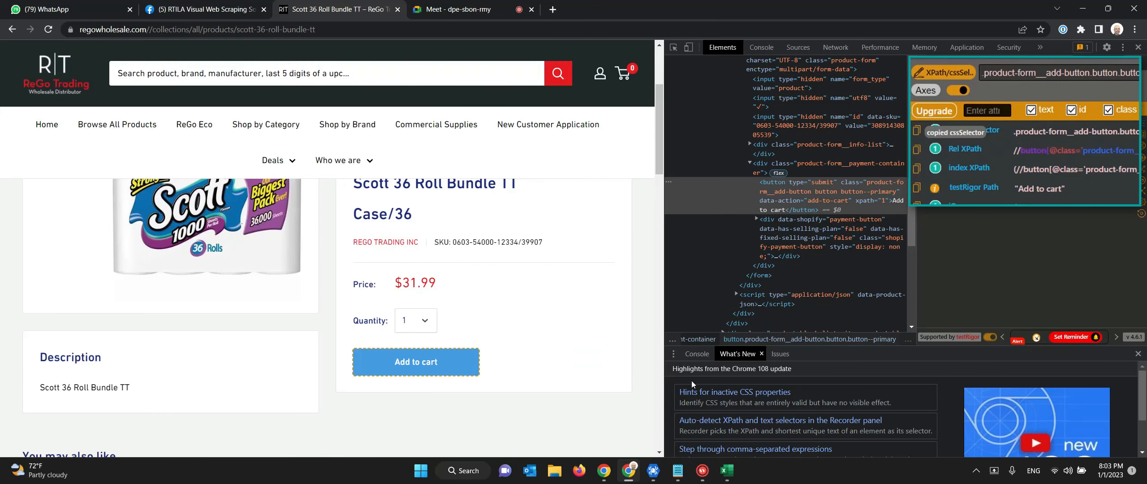
In RTILA Studio, set the Add To Cart property's CSS selector to .product-form__add-button.button.button--primary.
left_click(653, 469)
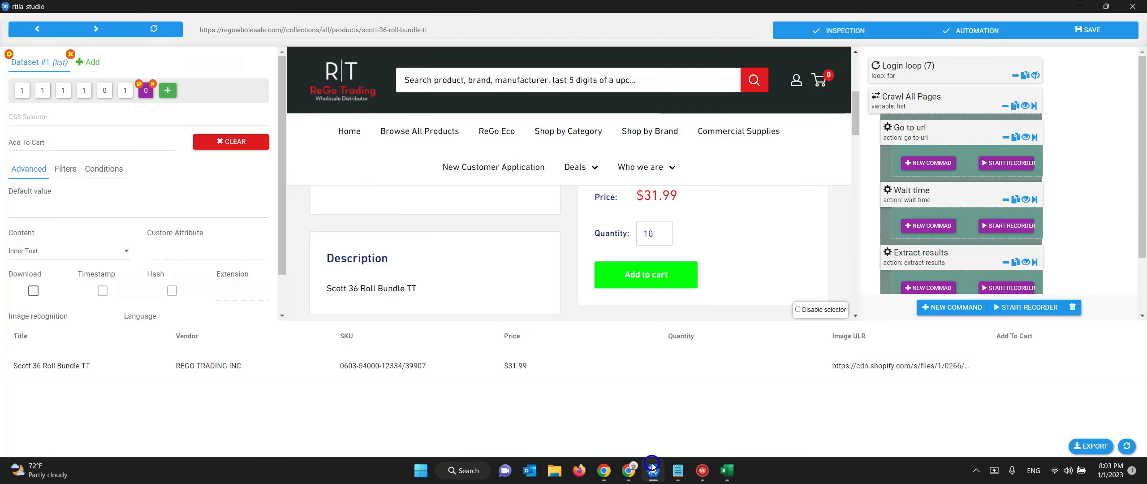
left_click(27, 120)
key("ctrl+v")
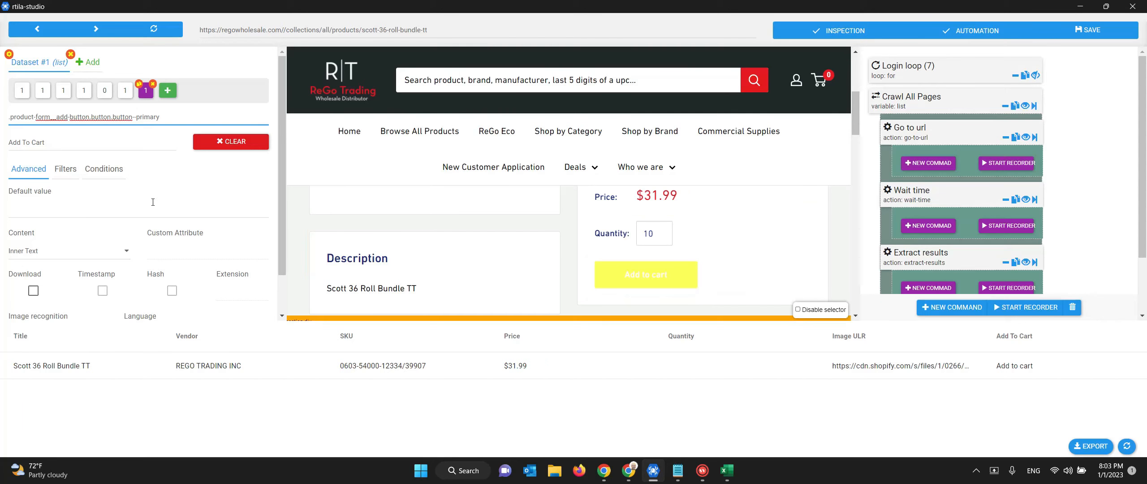
Try Link (href) as the Add To Cart property's content type and return it to Inner Text.
left_click(55, 252)
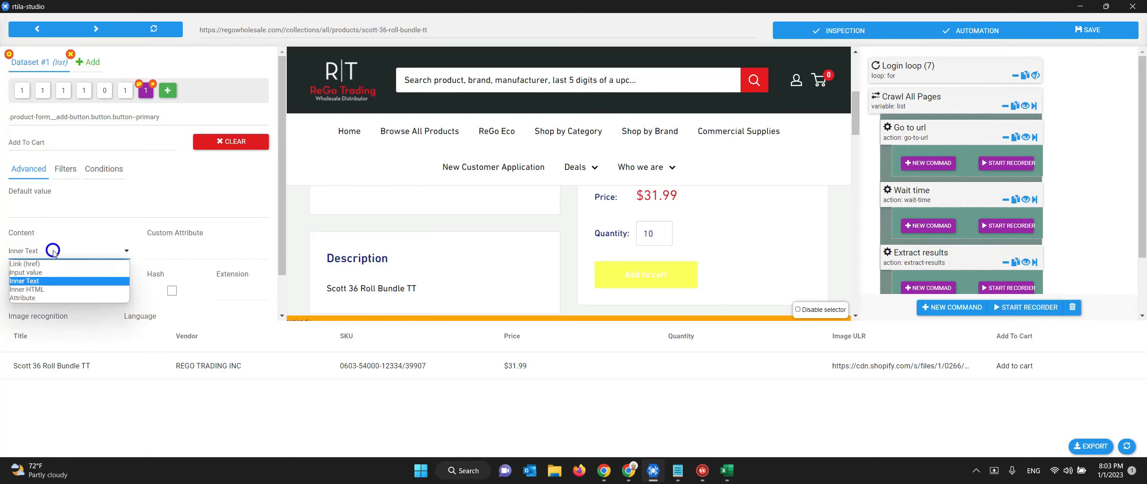
left_click(44, 264)
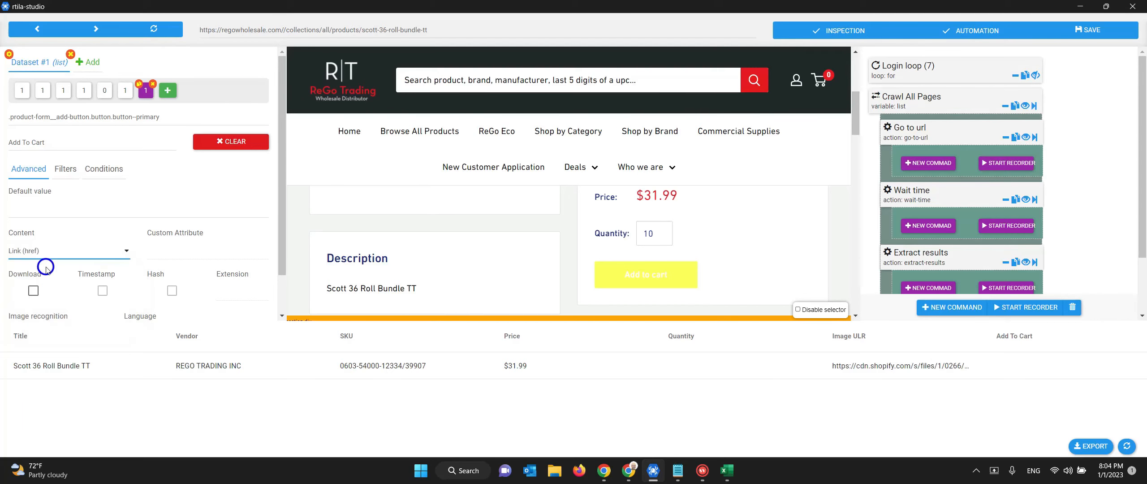
left_click(52, 252)
left_click(26, 281)
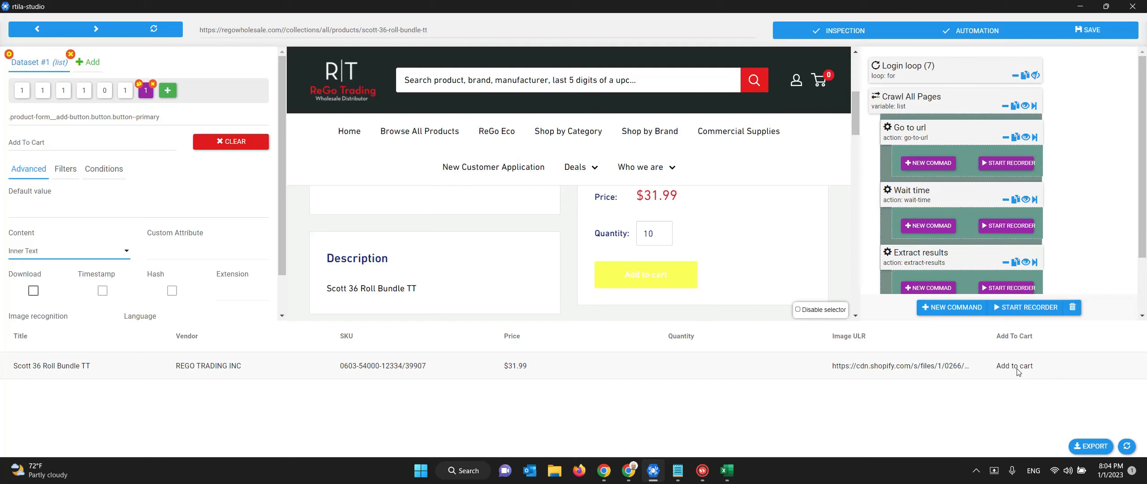
Delete the Quantity property from Dataset #1.
left_click(103, 91)
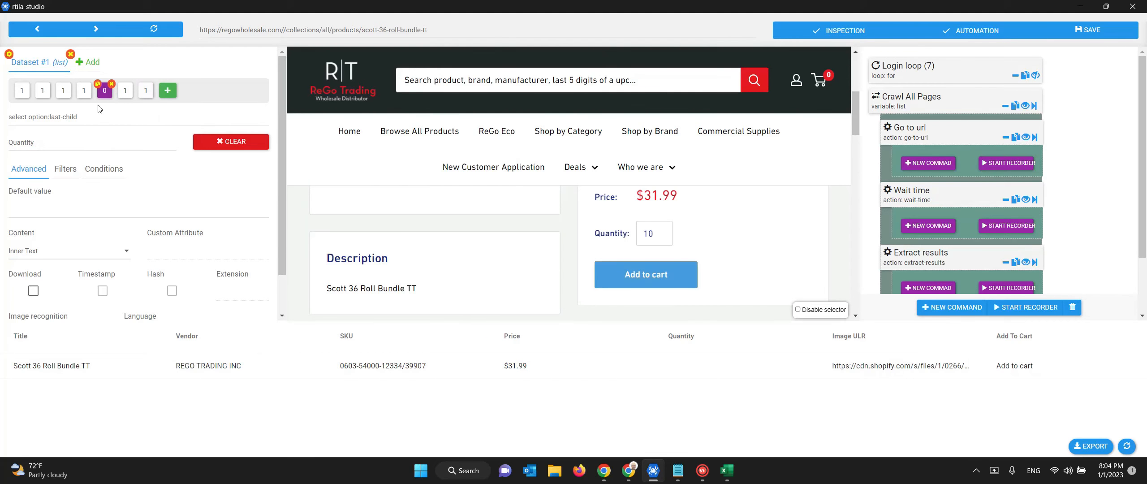
left_click(111, 84)
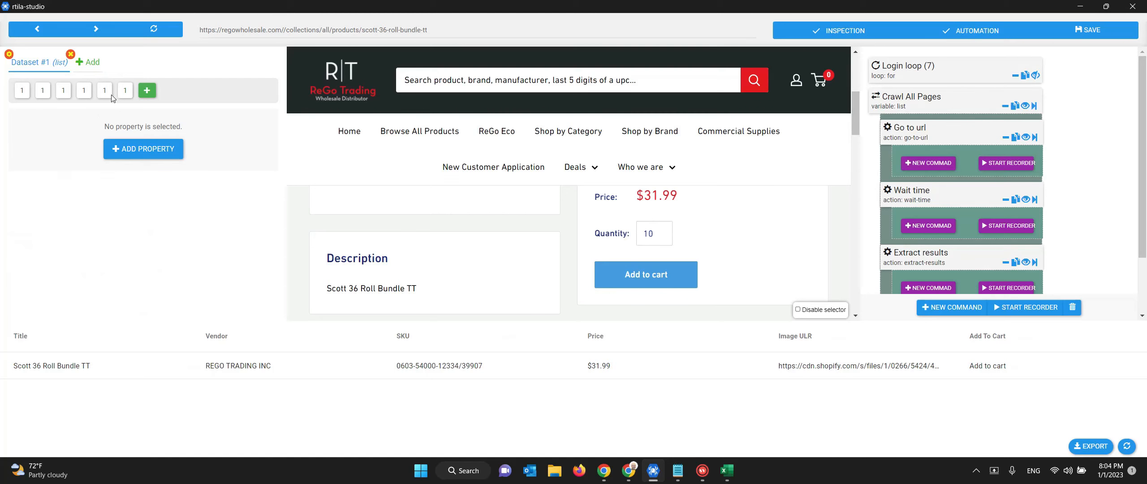
left_click(26, 94)
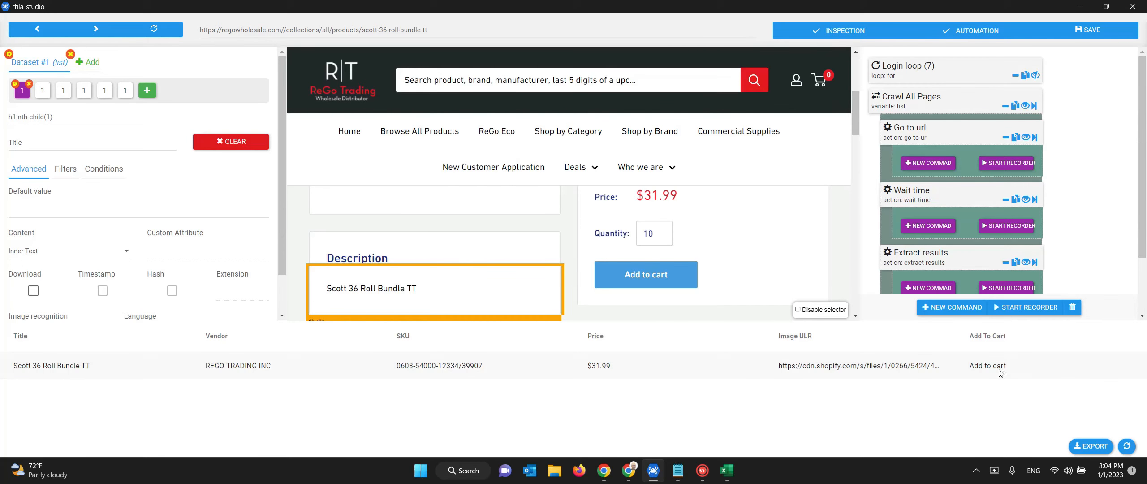
Rename the Add To Cart property to Button Content and save the project.
left_click(125, 90)
left_click_drag(45, 142, 2, 142)
type("Byu")
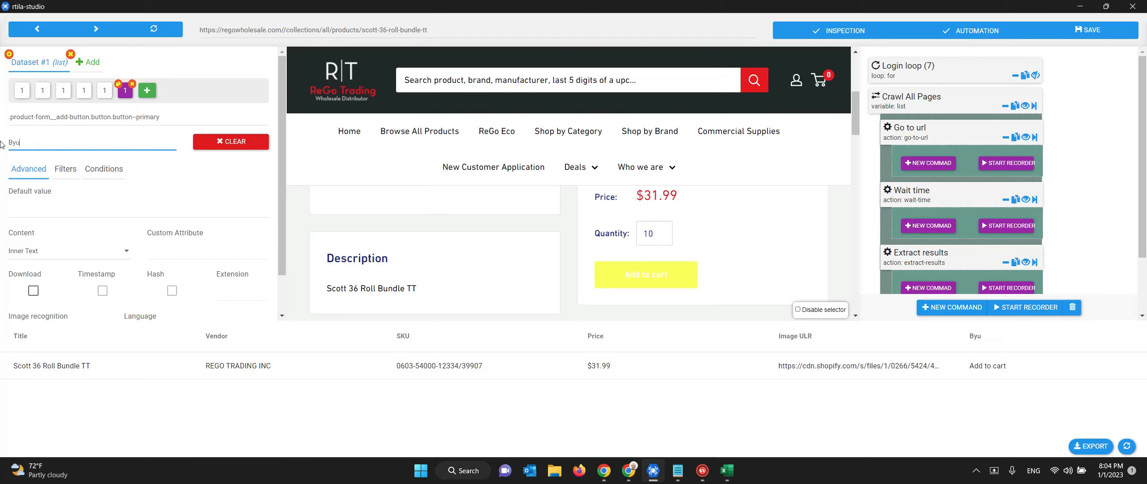
type("ton Content")
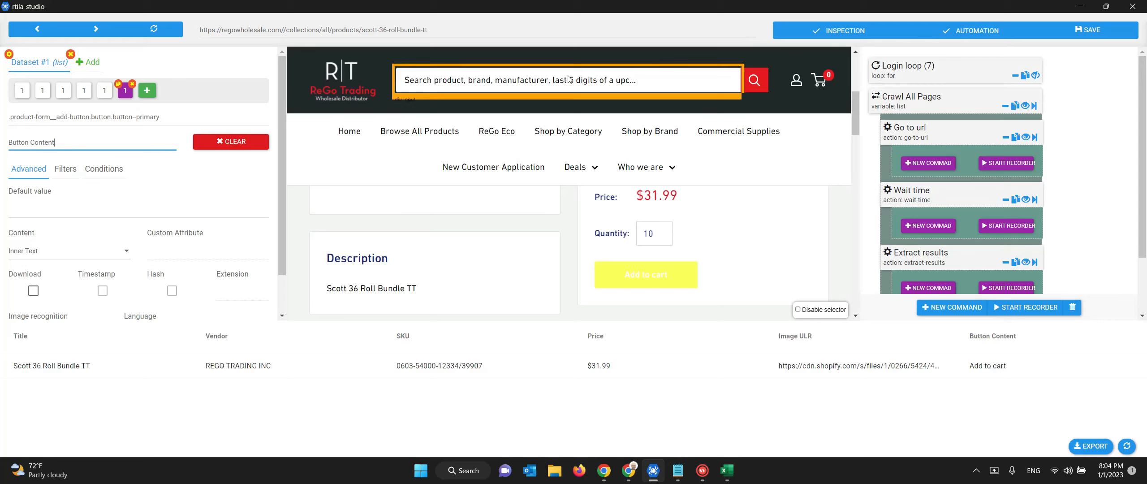
left_click(1104, 30)
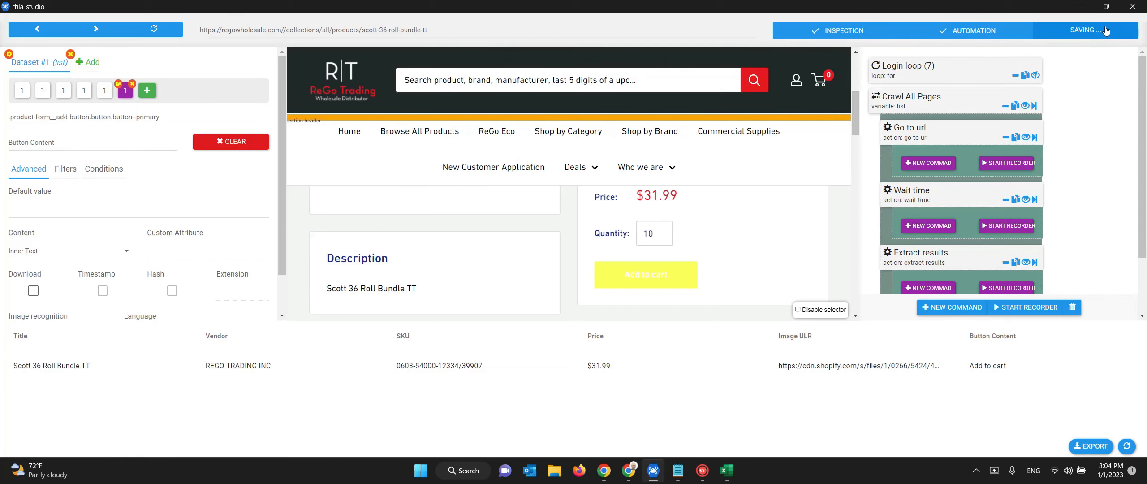
Review the automation commands, checking the Crawl All Pages URL list and the URL setting of the Go to url action.
scroll(1058, 141, "down", 1)
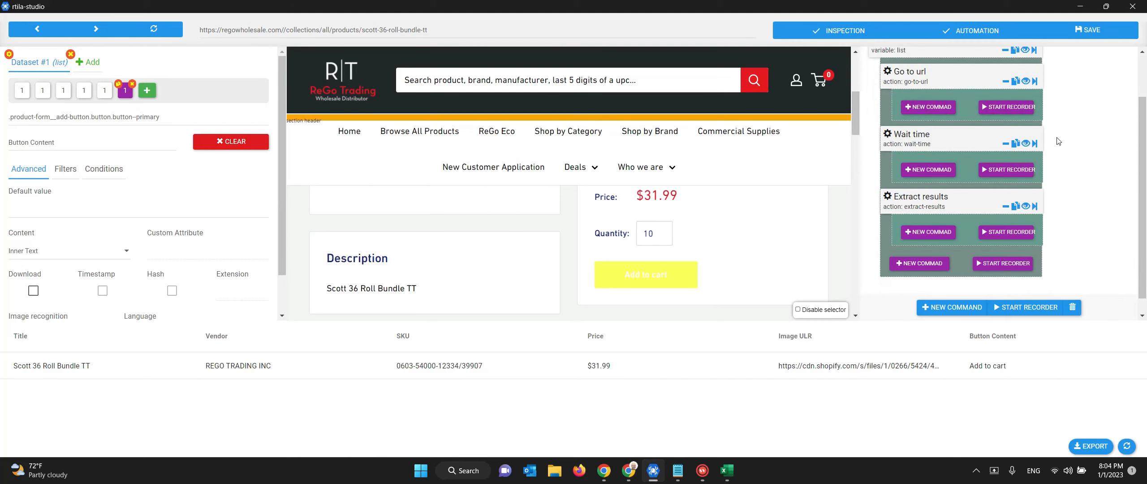
scroll(1059, 141, "up", 1)
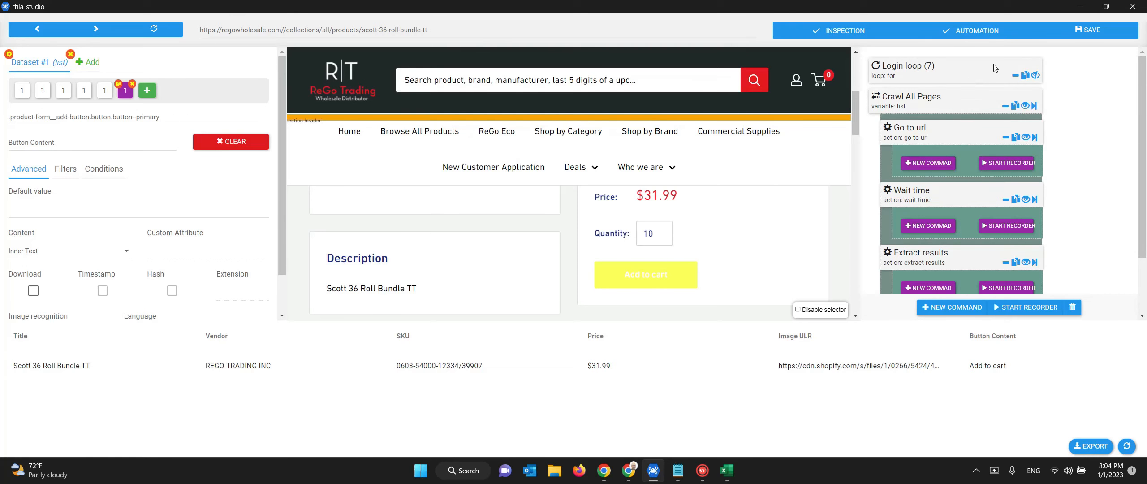
left_click(913, 104)
triple_click(941, 250)
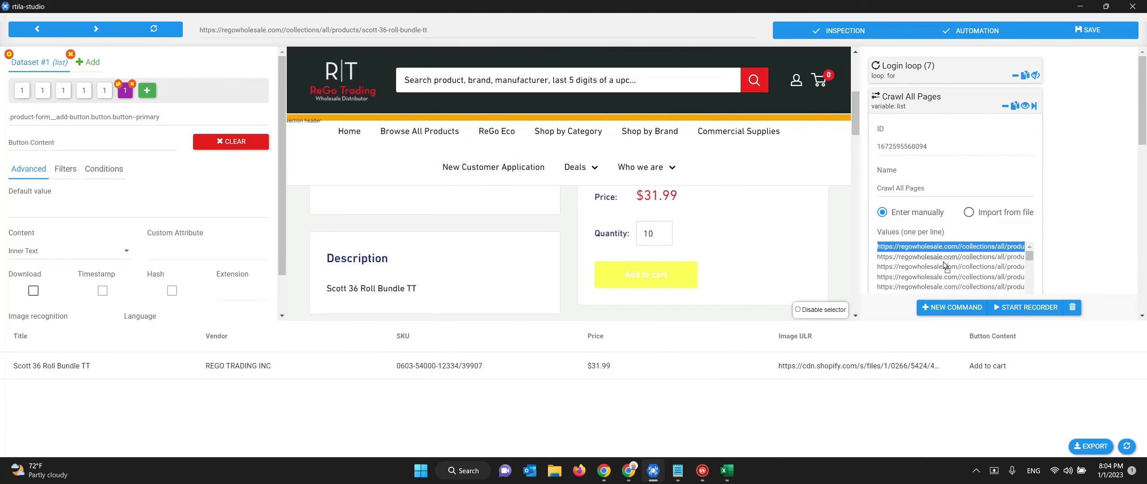
left_click(906, 103)
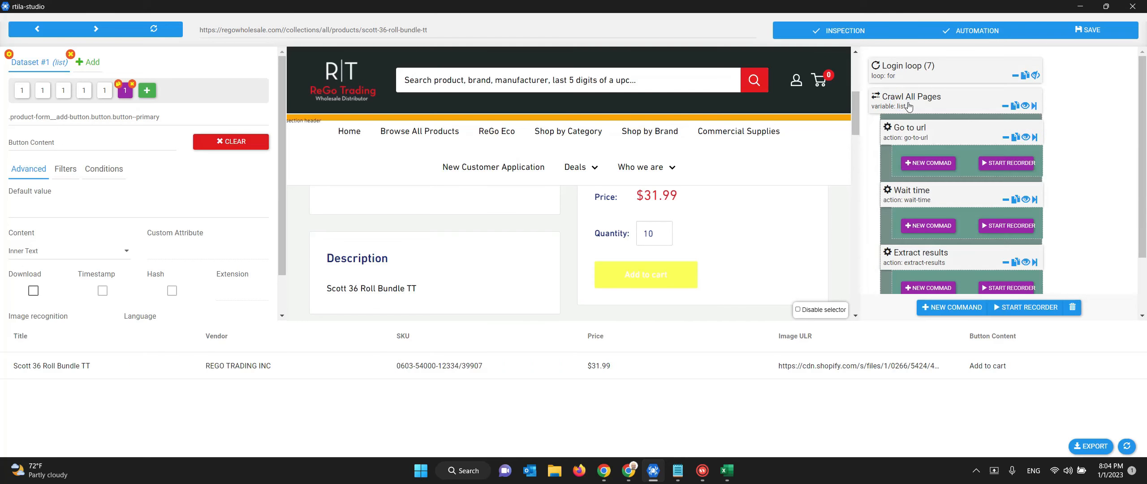
left_click(913, 133)
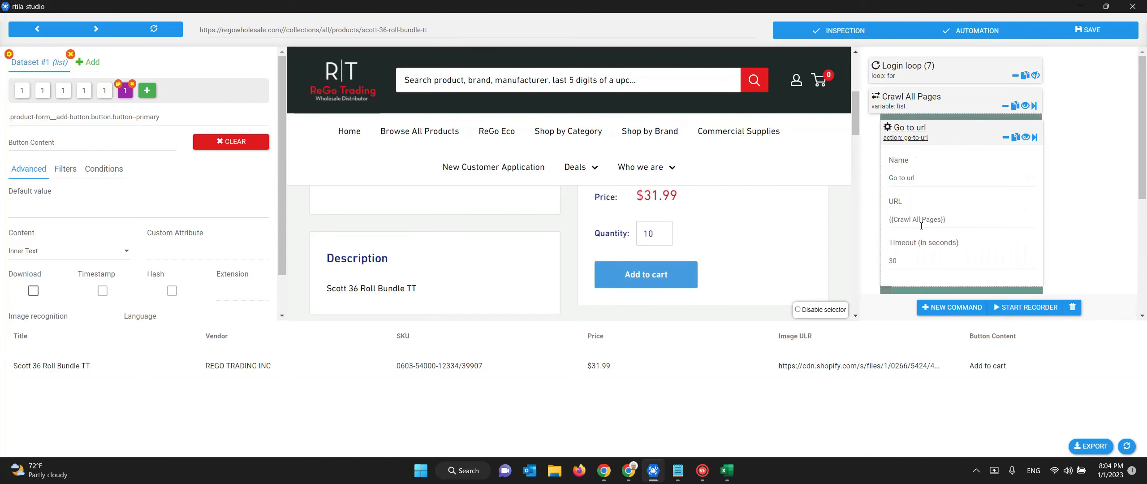
left_click(911, 131)
scroll(916, 165, "down", 1)
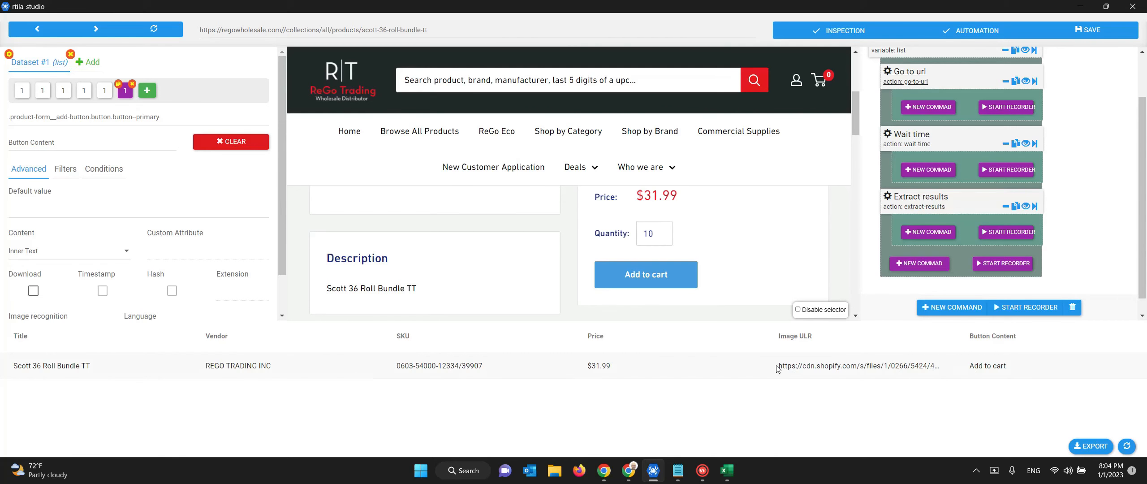
Save the project and close its editor window.
left_click(1094, 37)
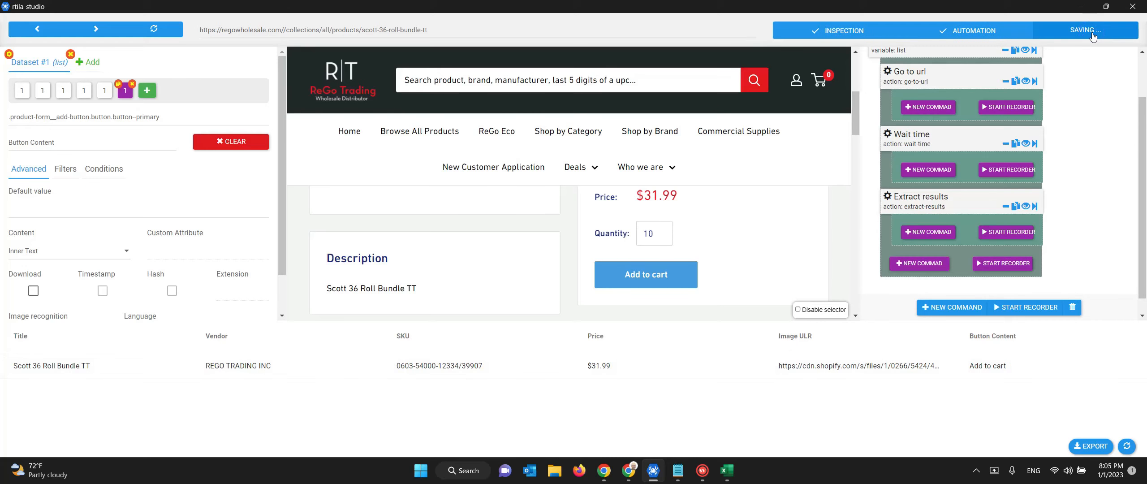
left_click(1132, 6)
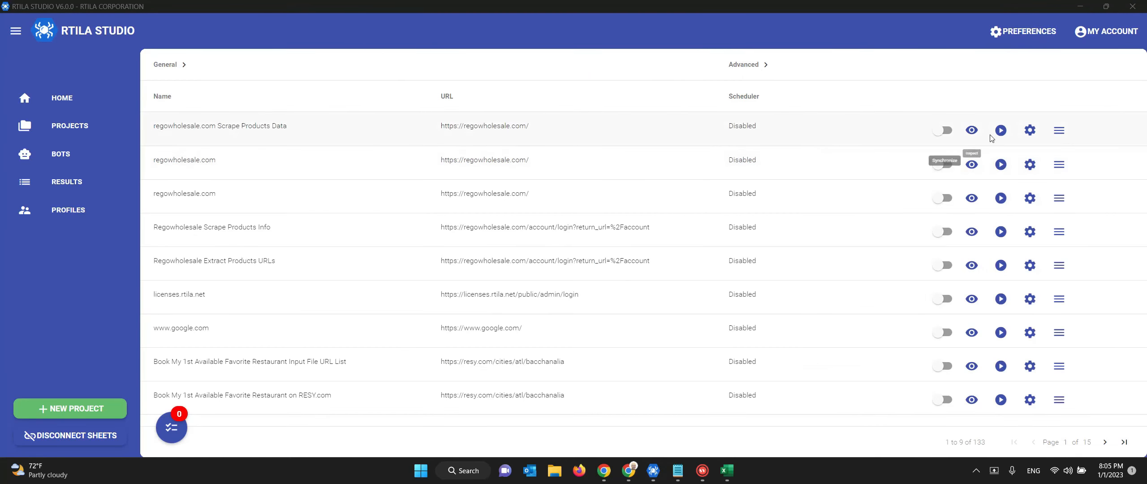
Run the regowholesale.com Scrape Products Data project and check its progress in the project queue and the bot's browser window.
left_click(1002, 131)
left_click(1037, 133)
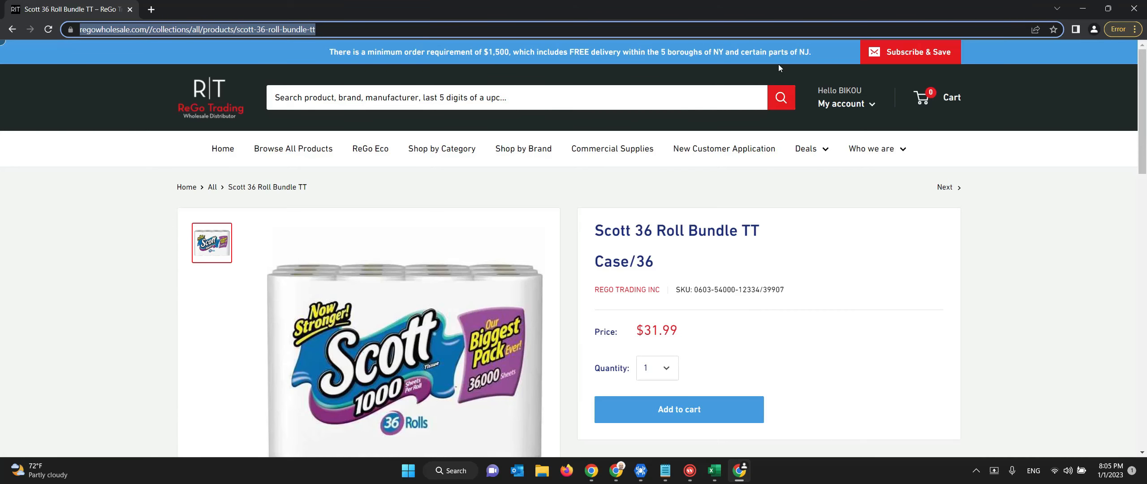
left_click(646, 463)
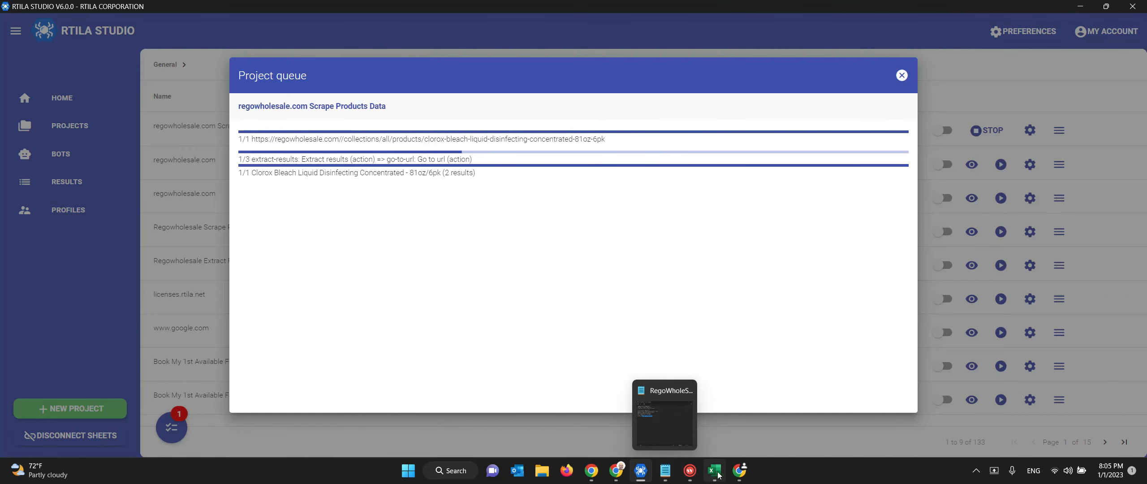
left_click(739, 471)
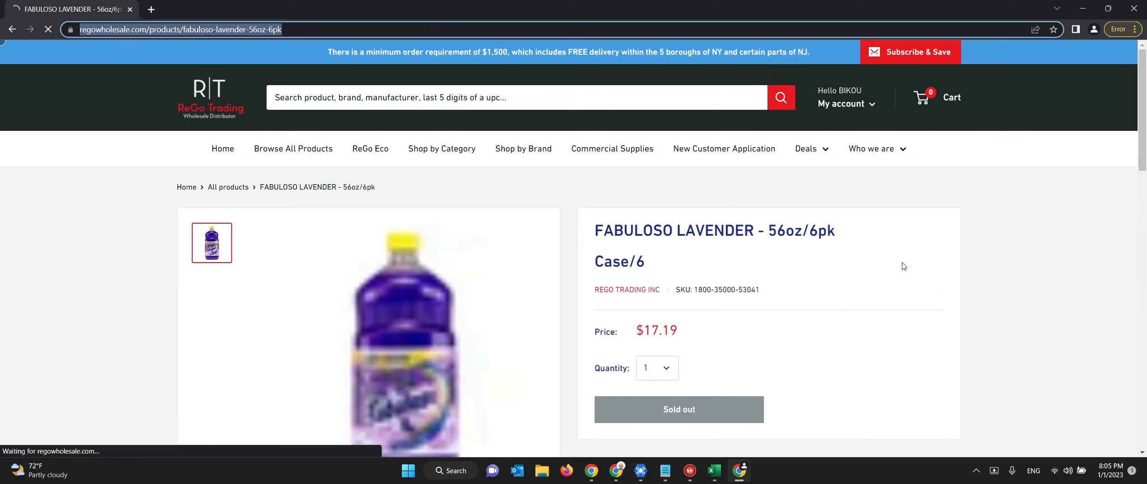
Close the bot's browser window and the project queue, and stop the running regowholesale.com Scrape Products Data project.
left_click(685, 436)
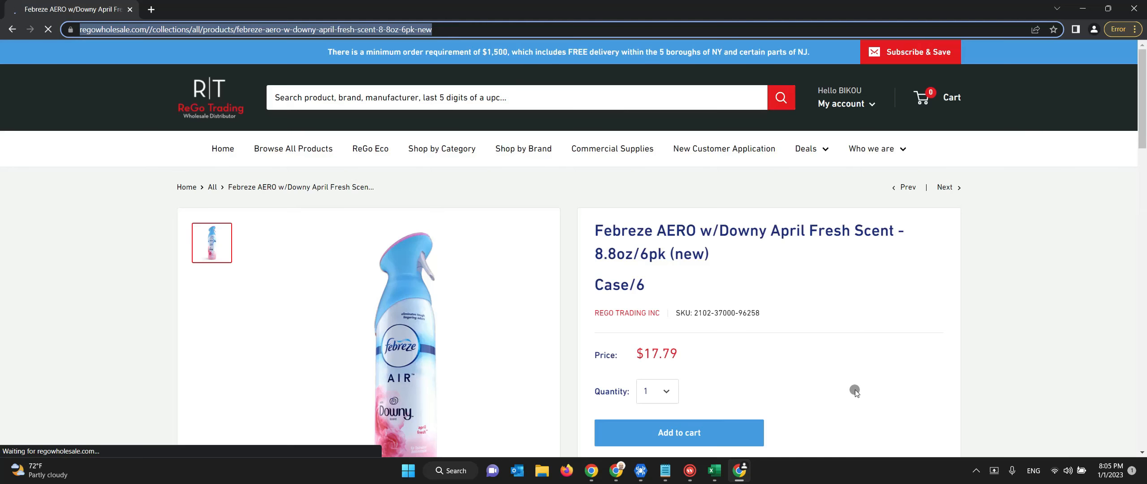
left_click(720, 432)
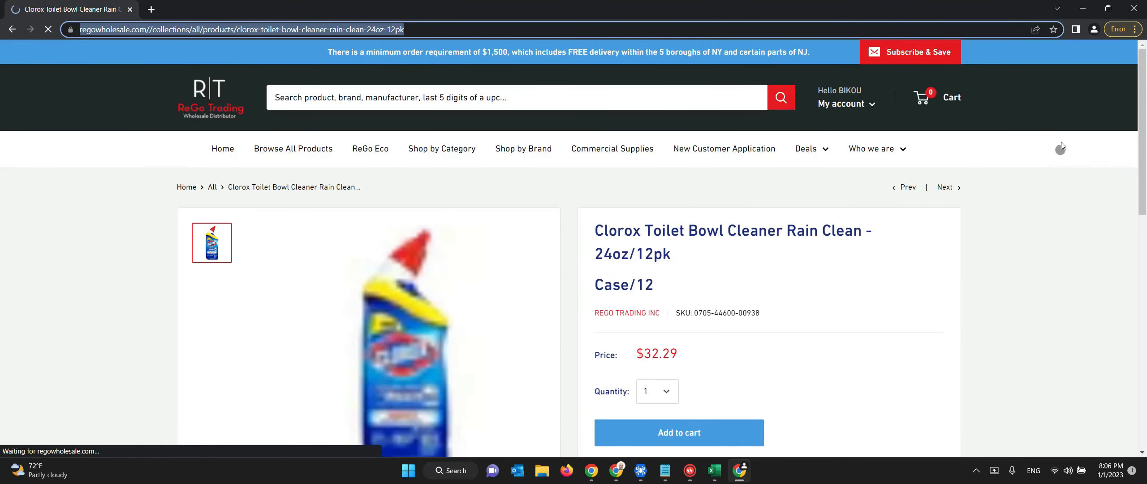
left_click(1133, 9)
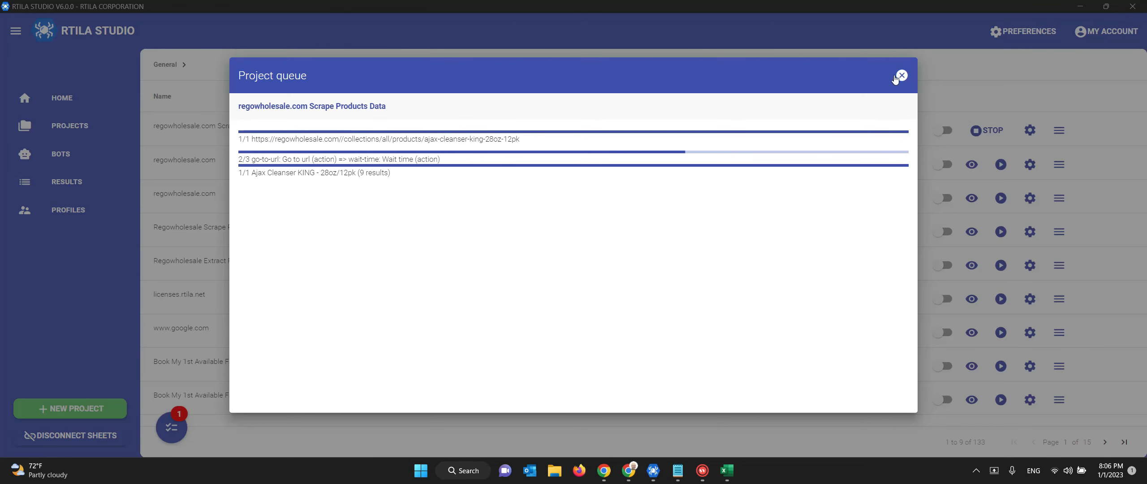
left_click(899, 74)
left_click(984, 130)
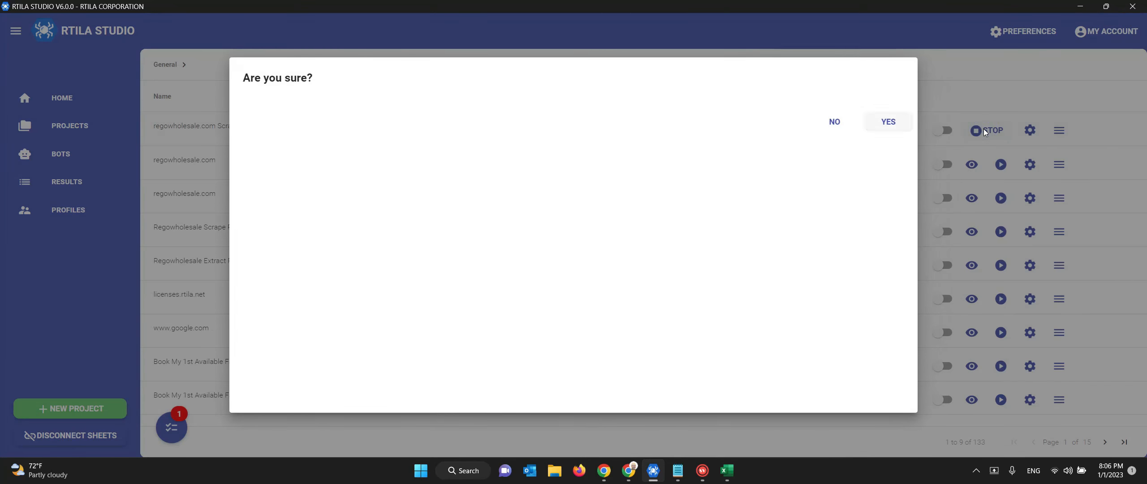
left_click(868, 133)
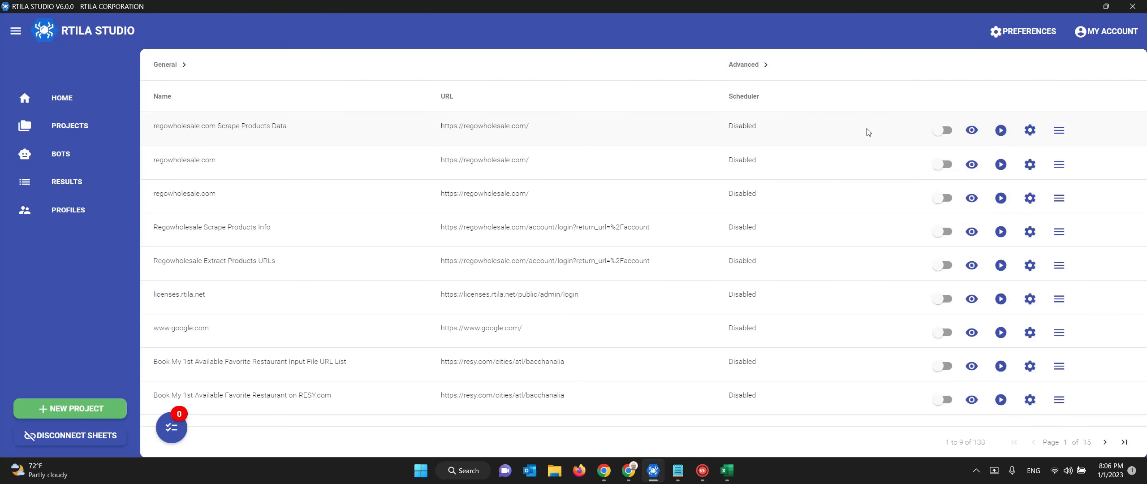
Preview the scraped product data from the newest run in the results list.
left_click(72, 184)
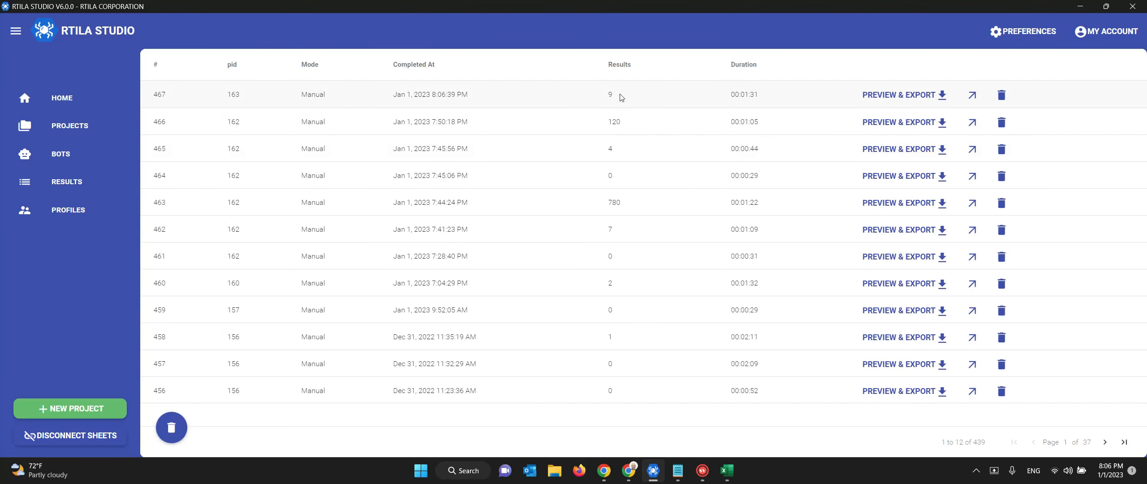
left_click(900, 94)
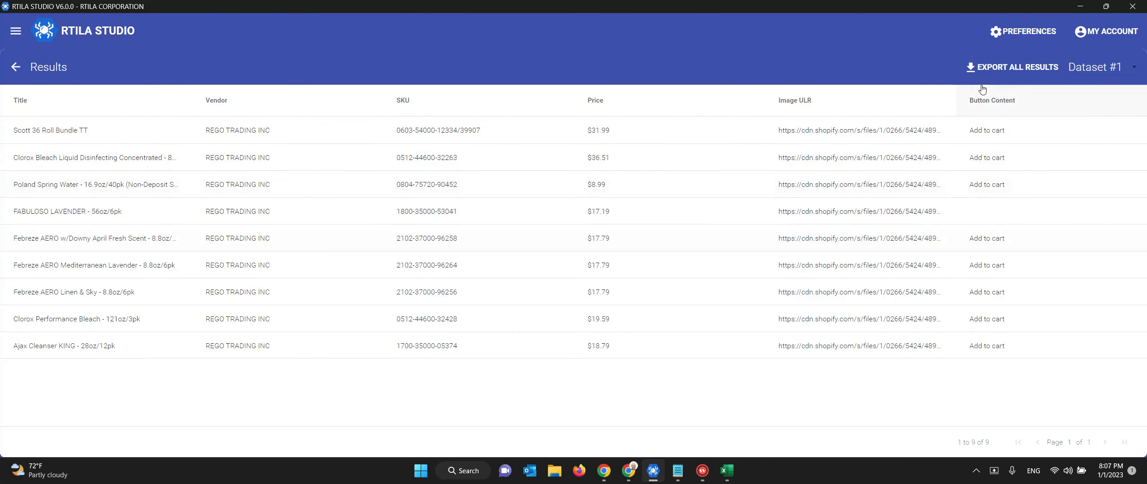
left_click(16, 67)
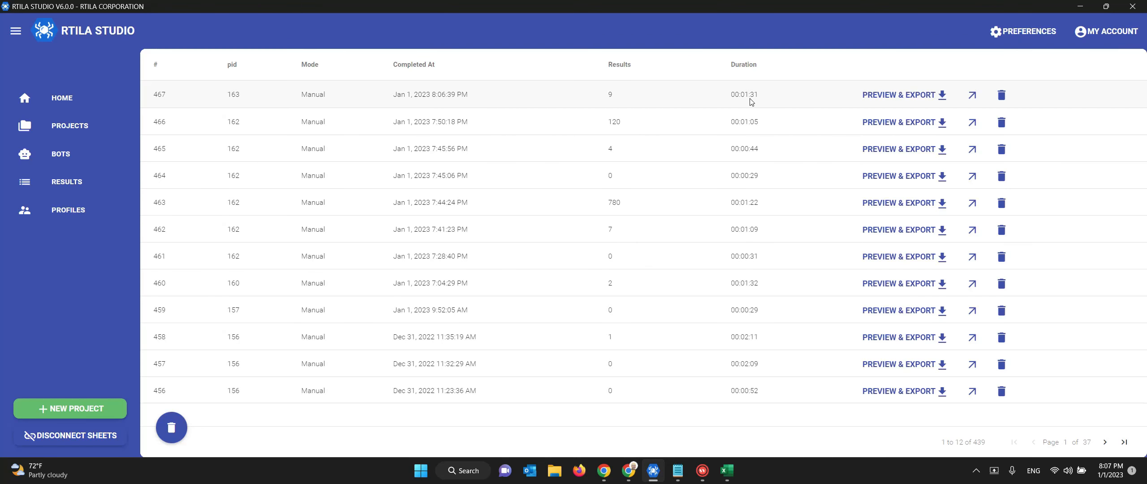
left_click(879, 97)
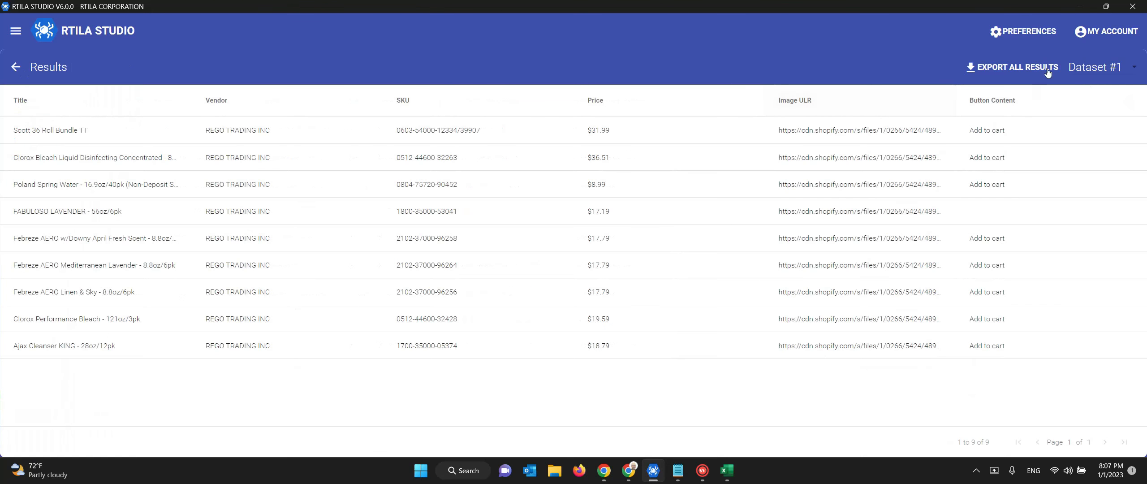
left_click(1023, 71)
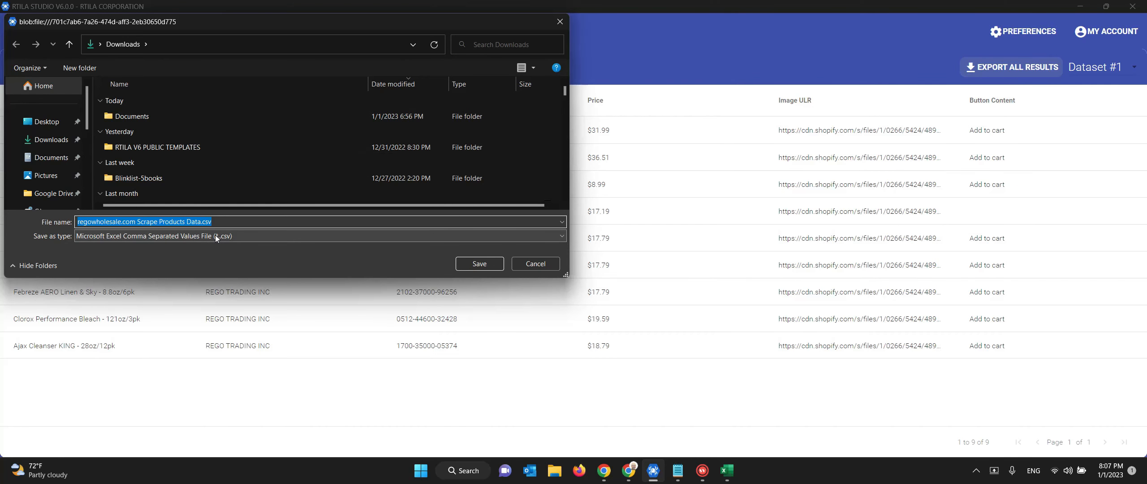
left_click(203, 222)
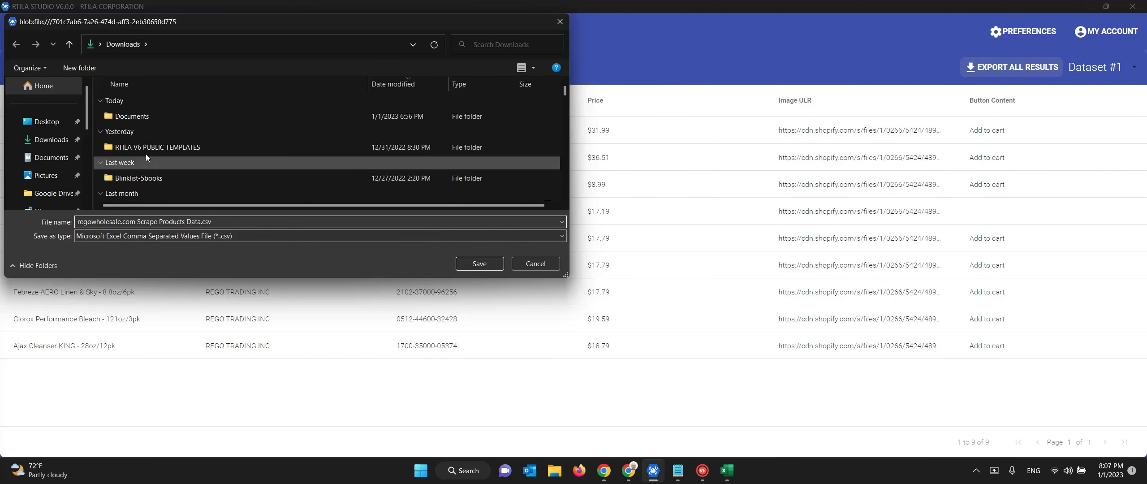
left_click(528, 265)
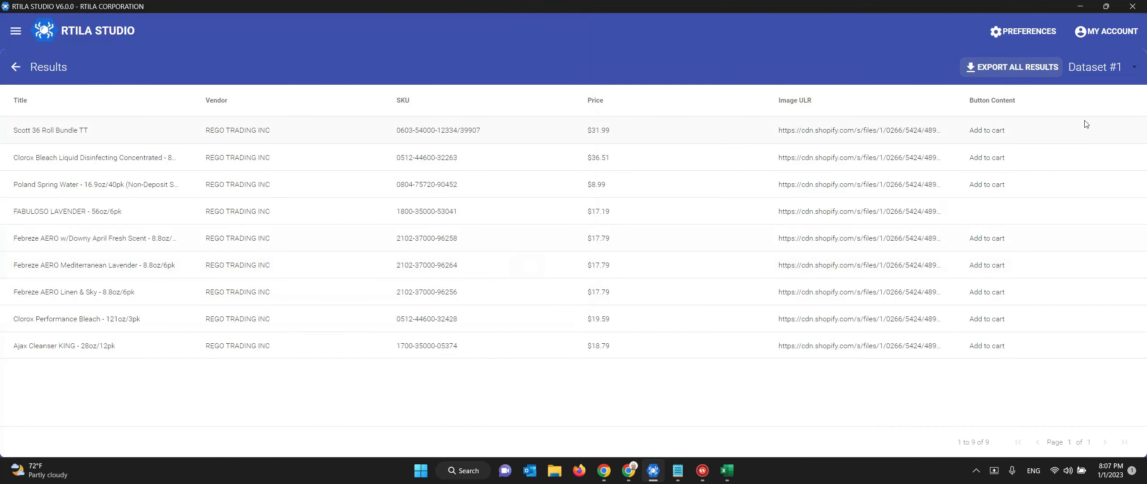
Review the run options of the regowholesale.com Scrape Products Data project and the list of completed results.
left_click(16, 66)
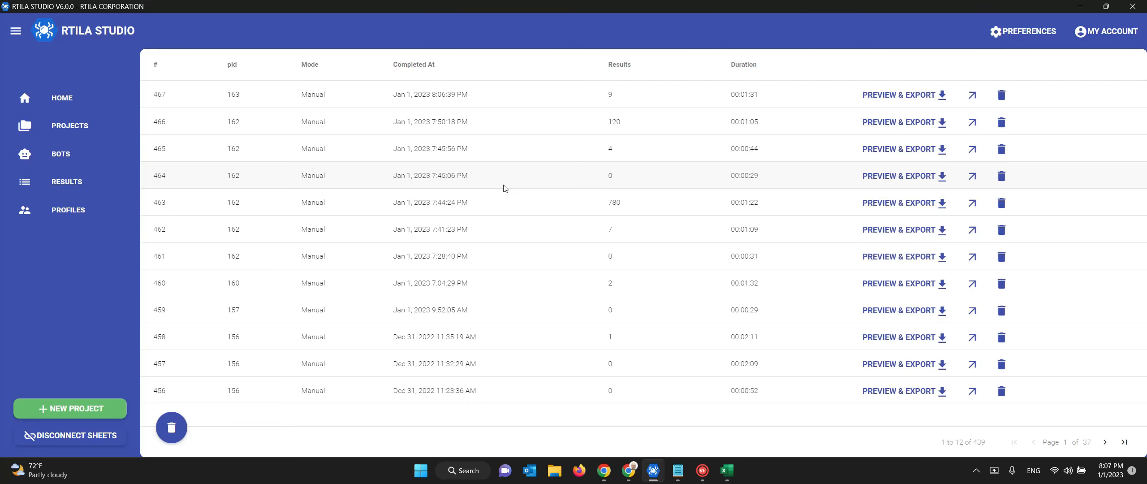
left_click(77, 125)
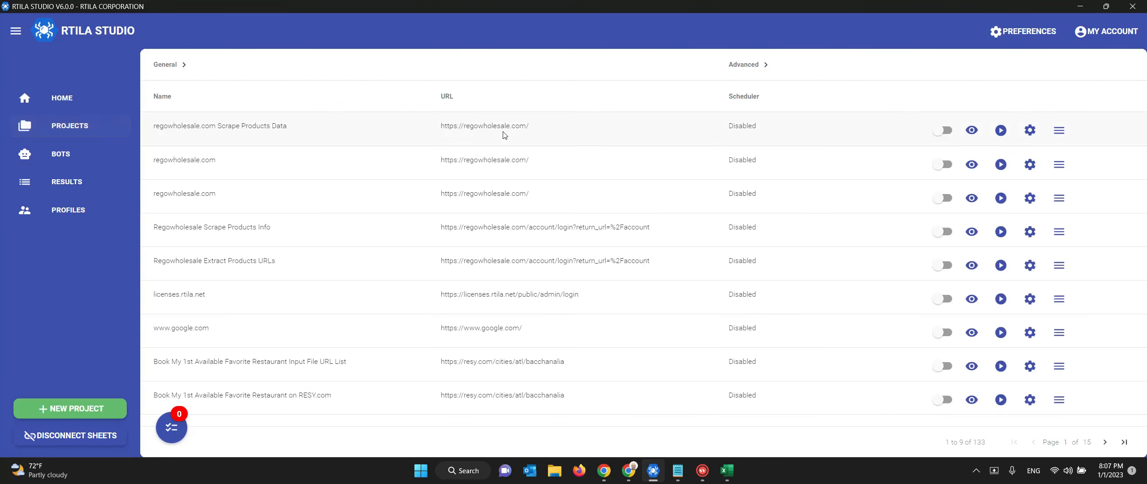
left_click(1001, 131)
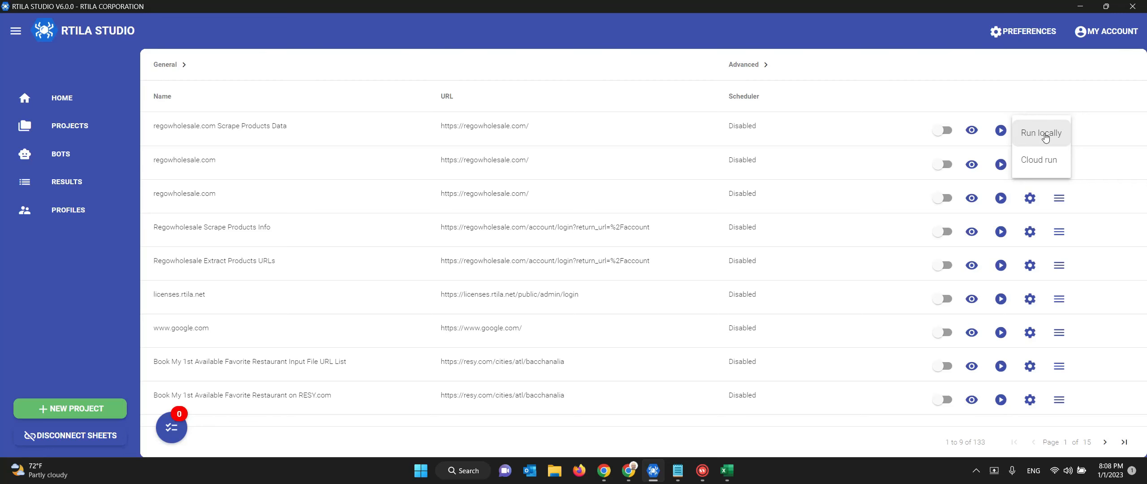
left_click(68, 184)
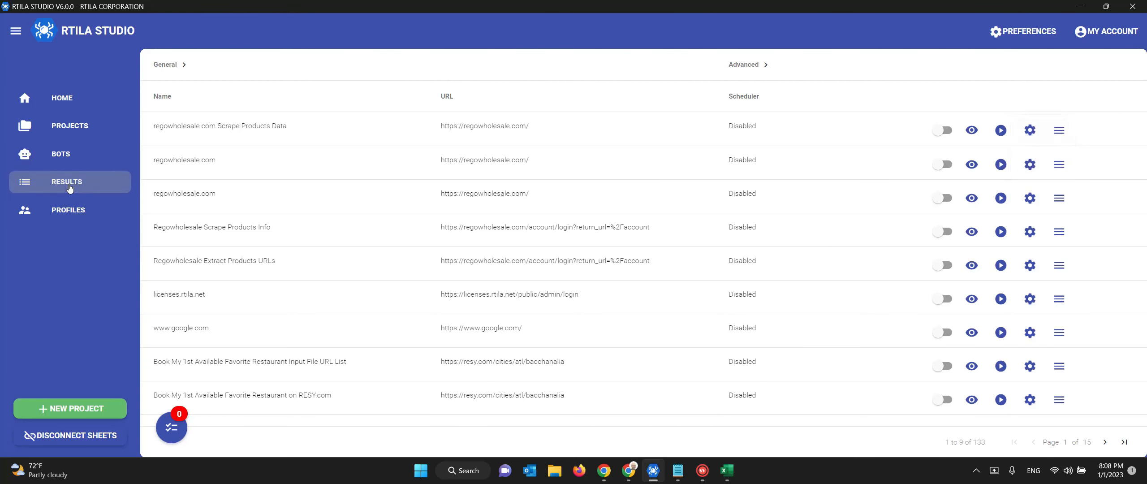
left_click(70, 187)
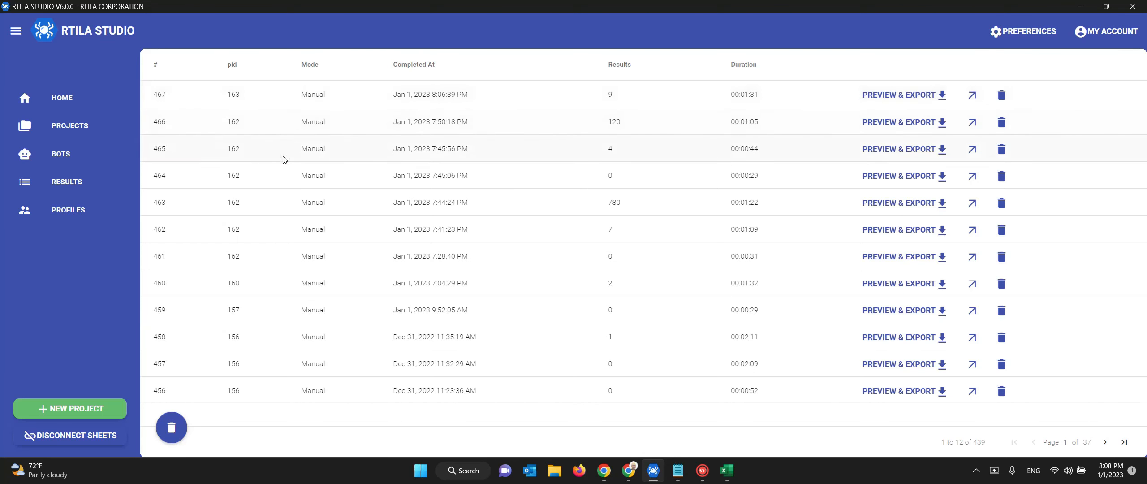
left_click(78, 139)
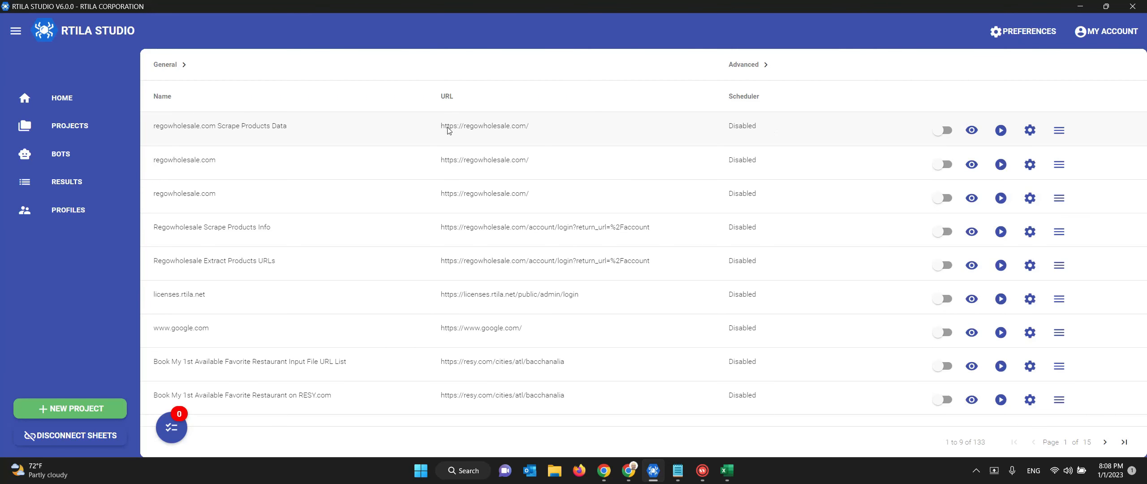
Enable the scheduler in the regowholesale.com Scrape Products Data project's settings and set it to repeat every week.
left_click(1030, 131)
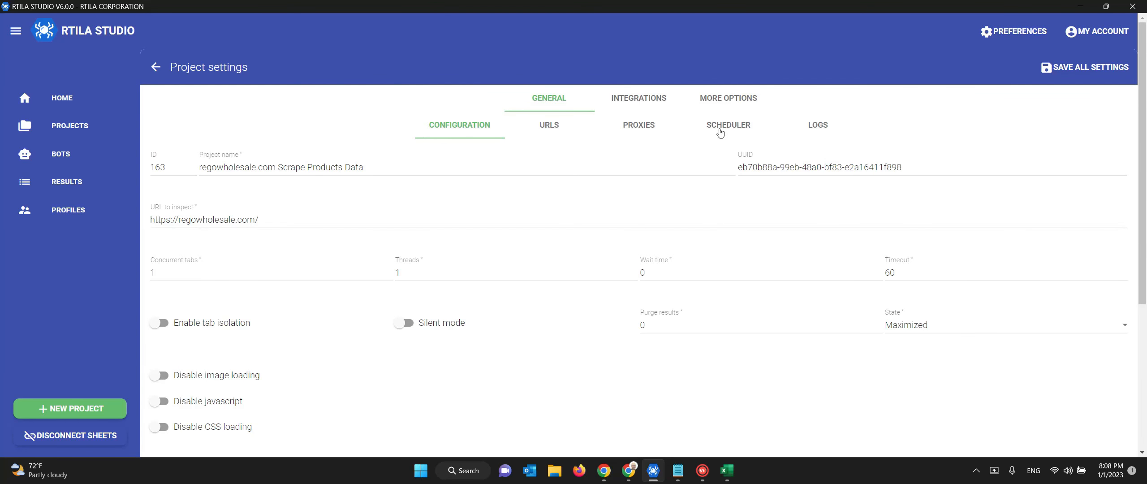
left_click(724, 129)
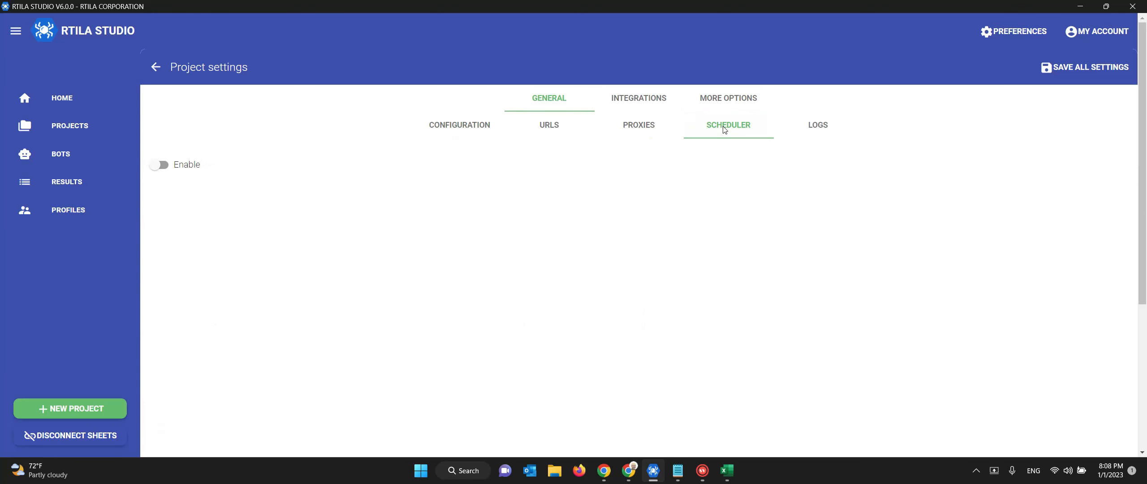
left_click(163, 166)
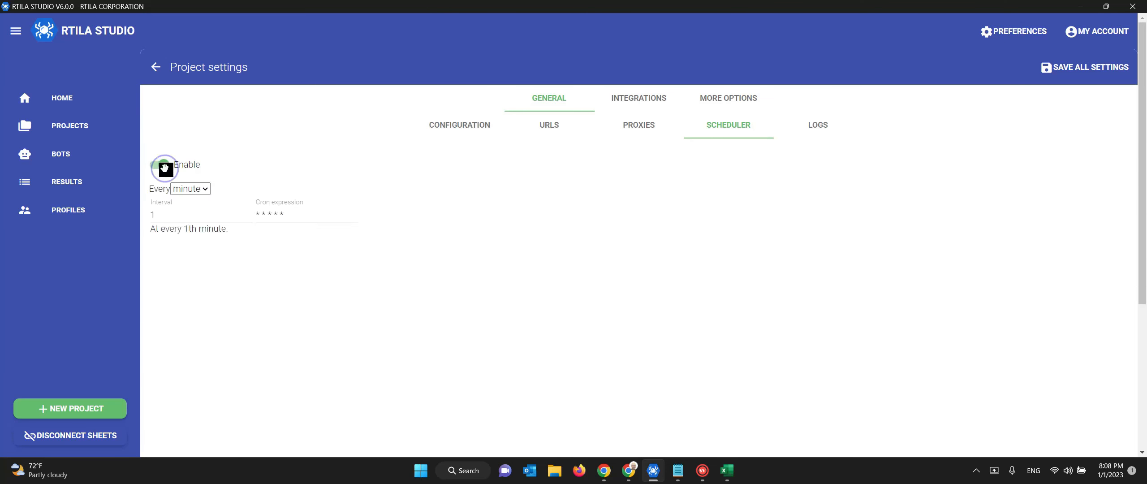
left_click(201, 192)
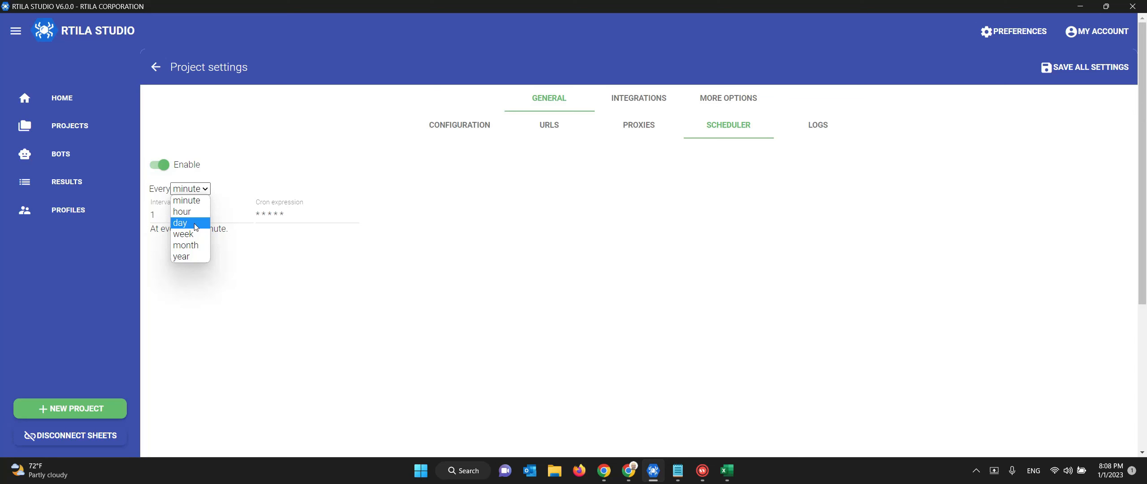
left_click(186, 234)
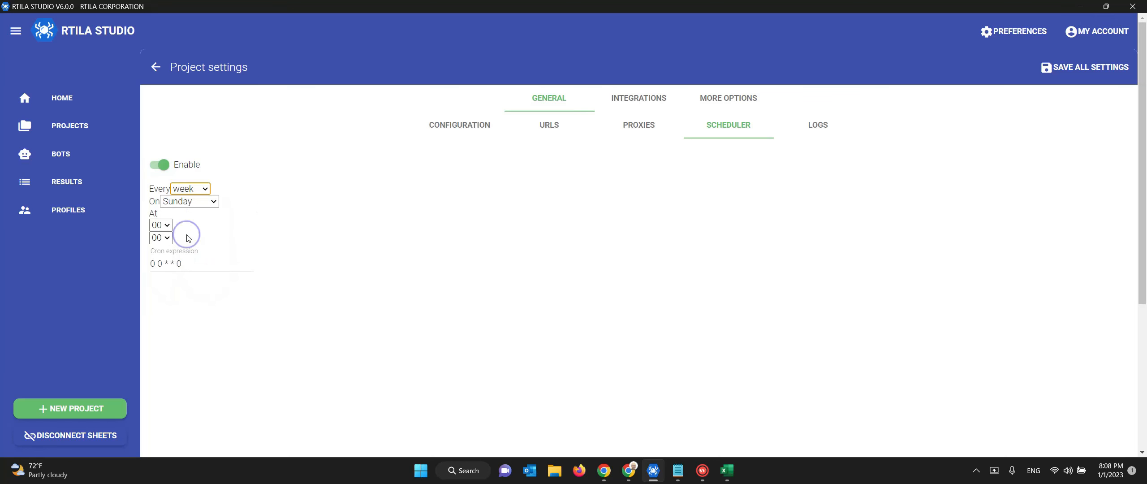
Set the weekly schedule to Monday at 02:00 and save all project settings.
left_click(199, 202)
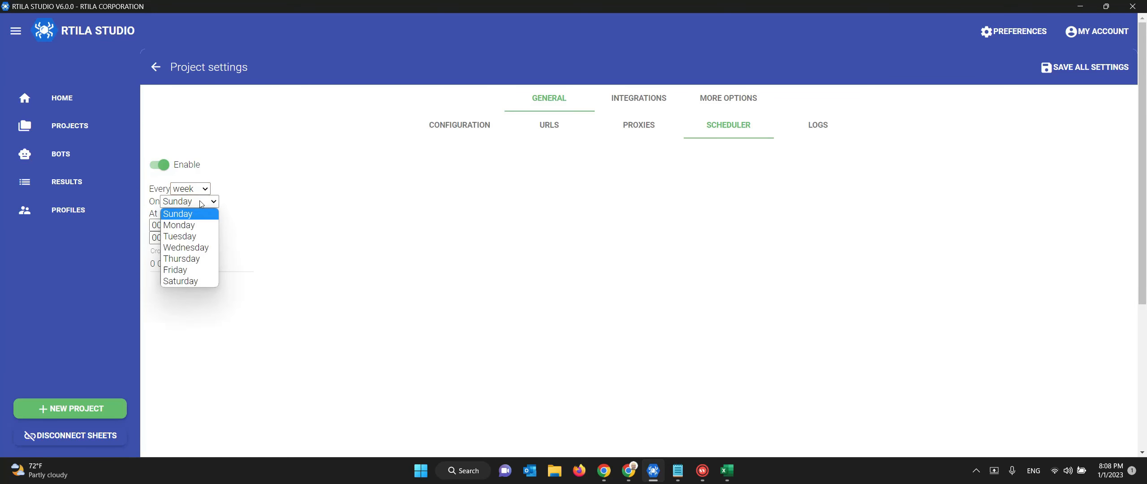
left_click(196, 225)
left_click(169, 229)
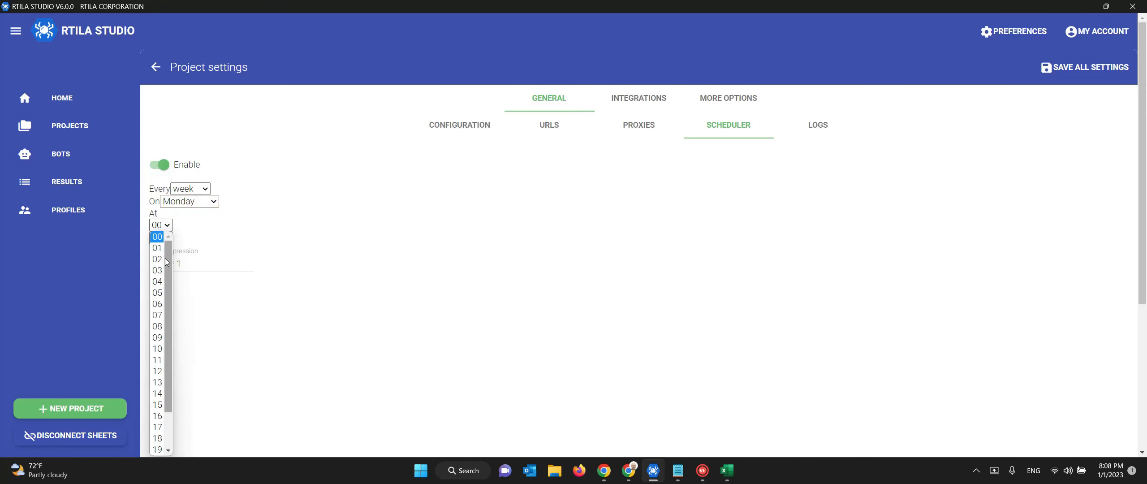
left_click(160, 254)
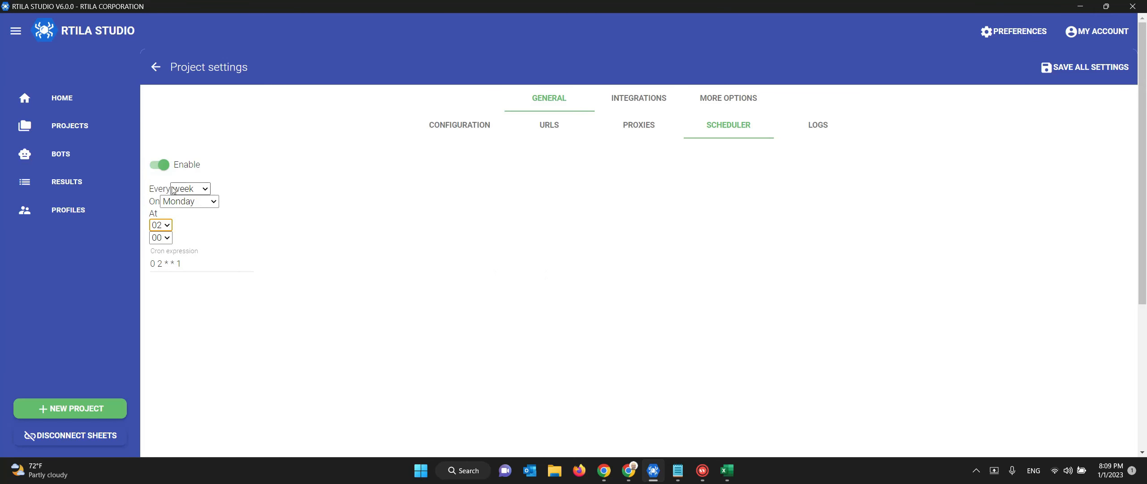
left_click(1090, 71)
Switch to the Google Meet call in Chrome and stop presenting the screen.
left_click(629, 470)
left_click(517, 9)
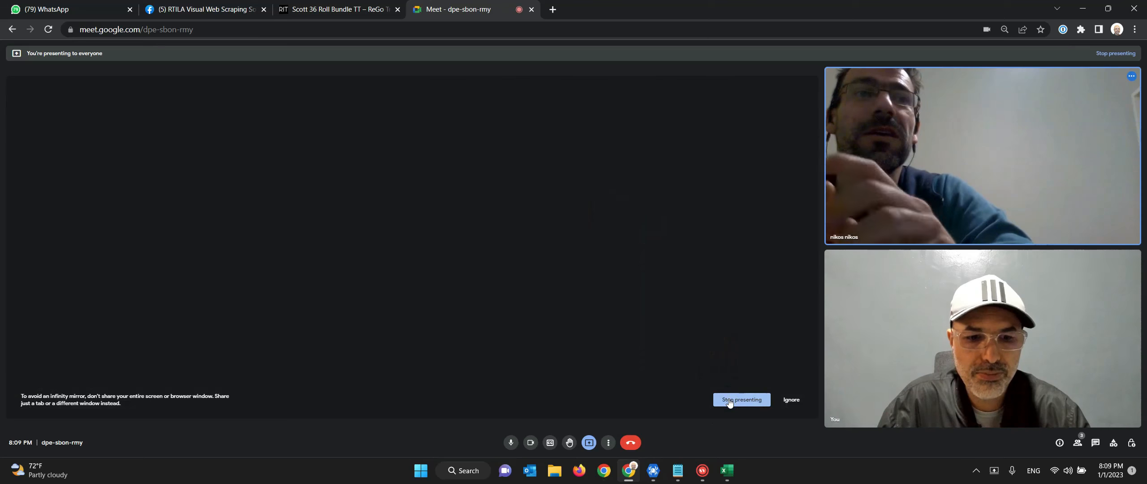
left_click(728, 400)
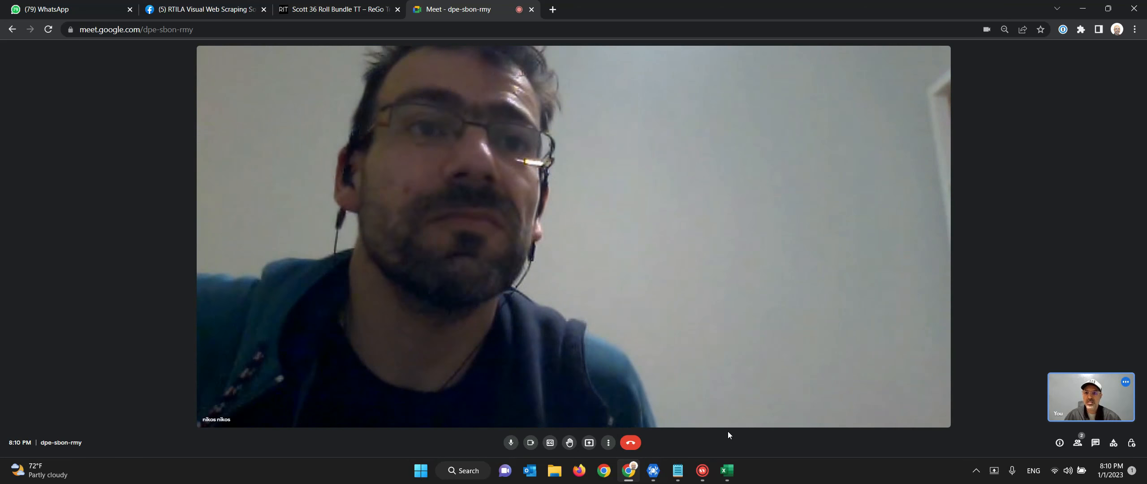
Close the developer tools on the Scott 36 Roll Bundle TT page and copy the regowholesale.com site address.
left_click(322, 16)
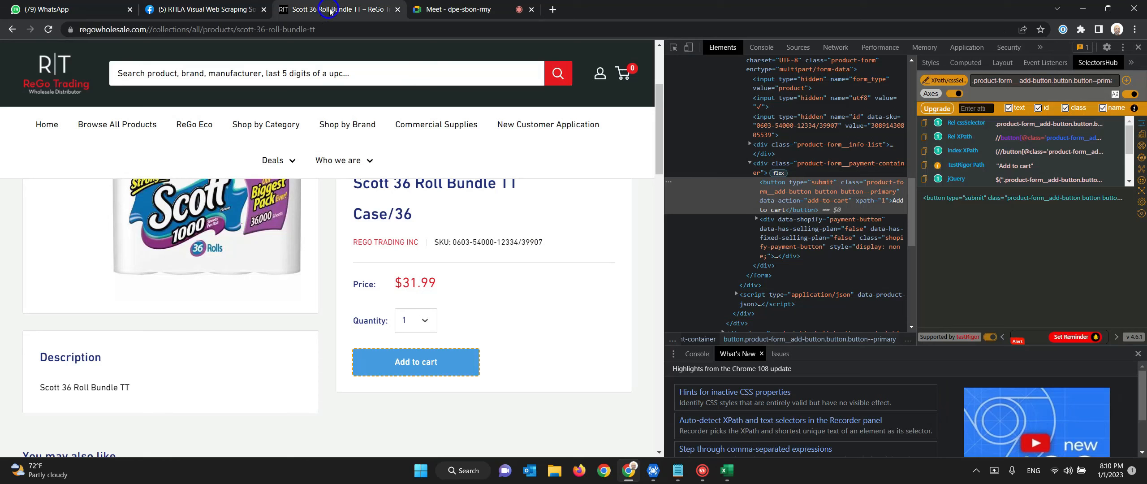
left_click(1138, 47)
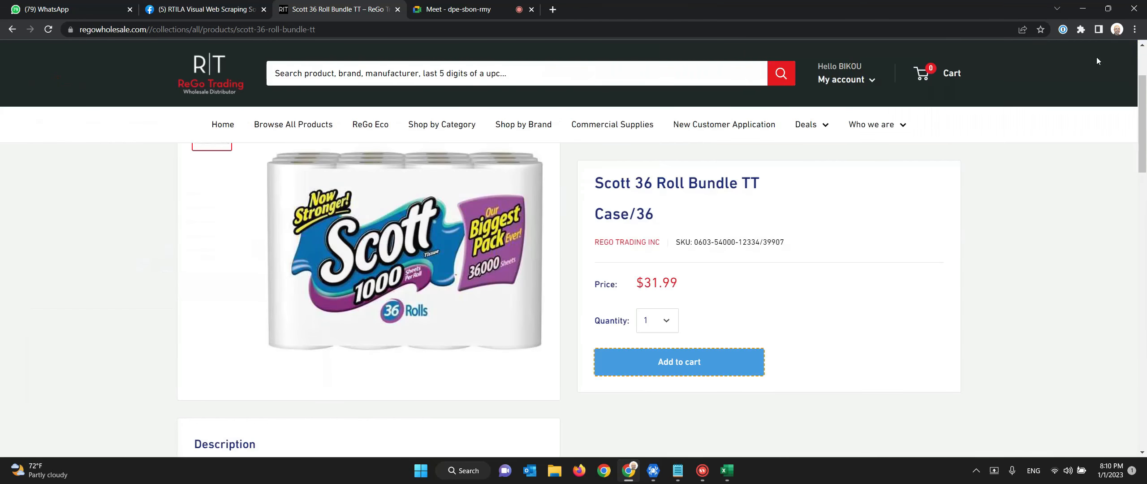
left_click_drag(146, 29, 39, 31)
key("ctrl+c")
Open builtwith.com in a new browser tab.
left_click(553, 9)
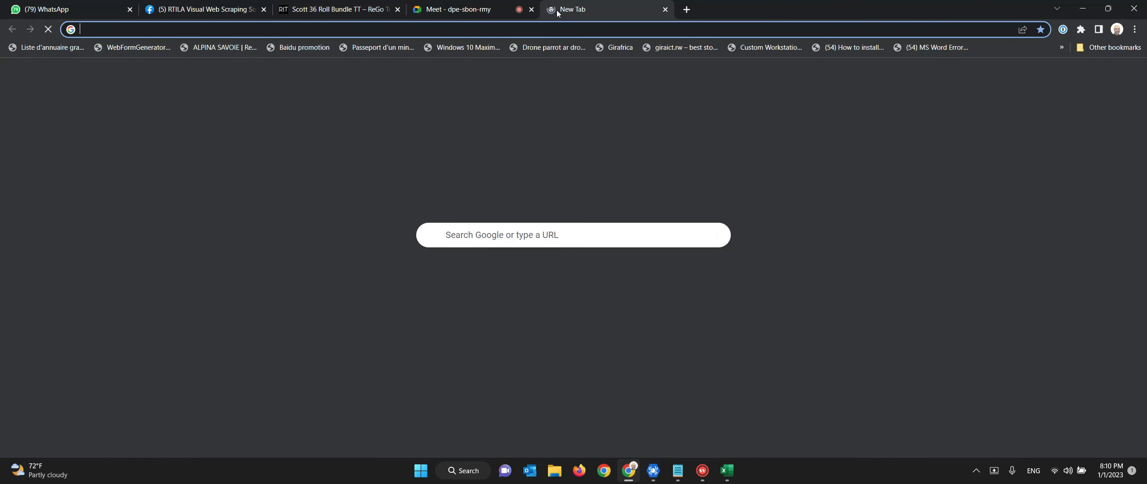
type("buil")
key("Return")
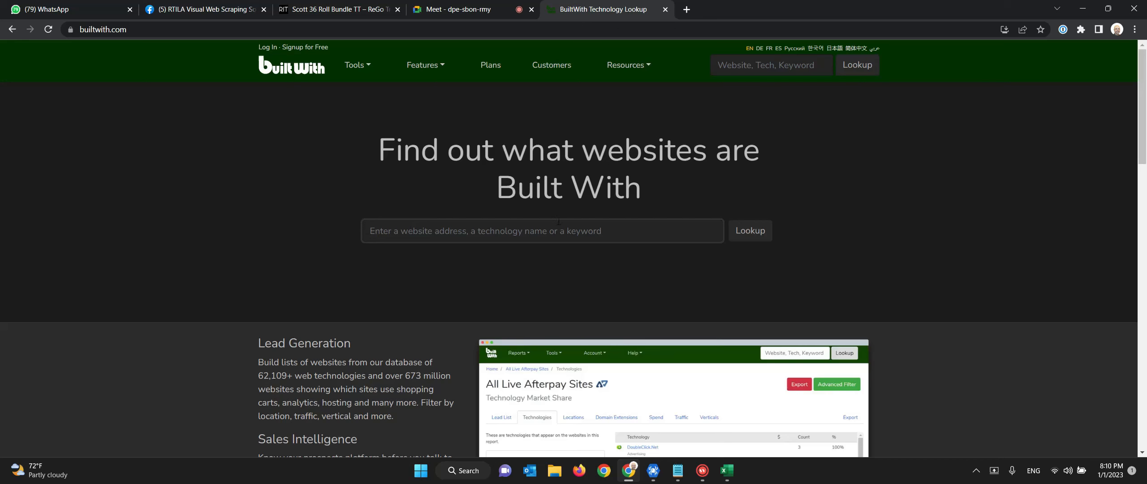
Switch to the Google Meet call and present the entire screen to the participants.
left_click(454, 15)
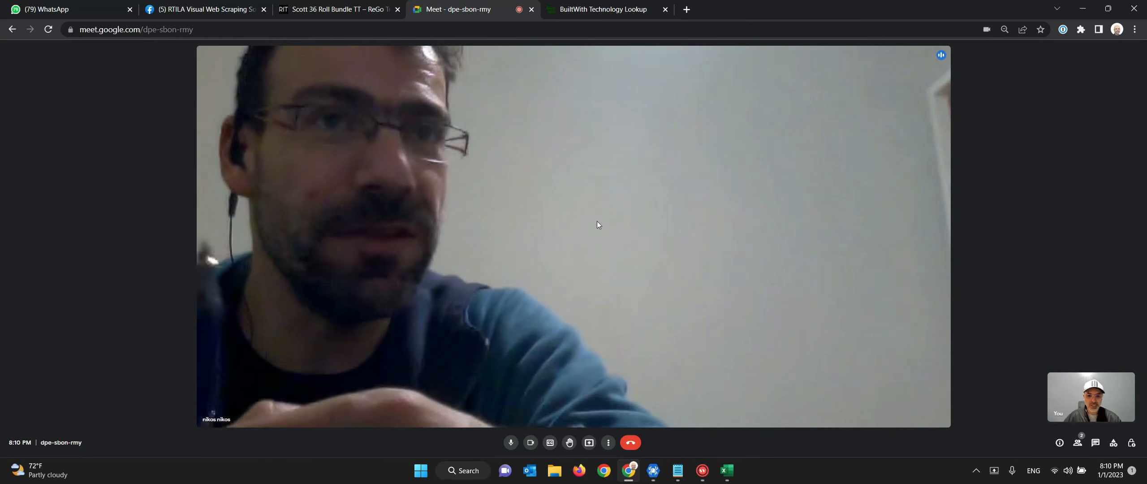
left_click(590, 443)
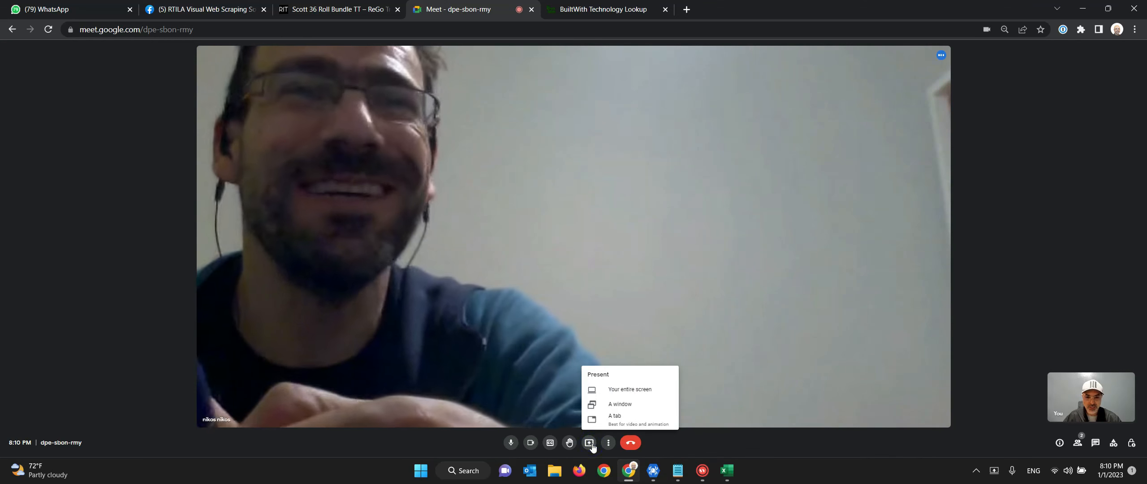
left_click(631, 390)
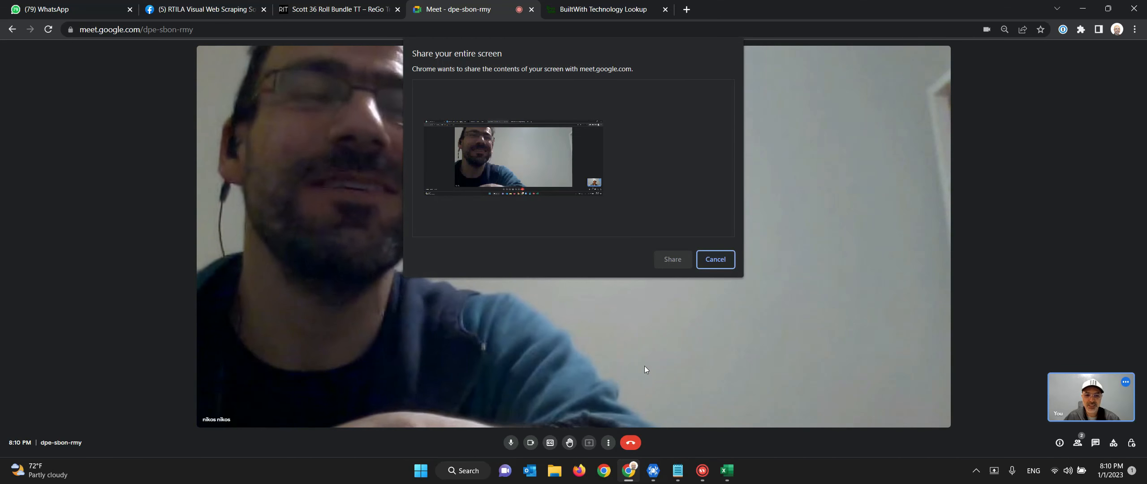
left_click(542, 155)
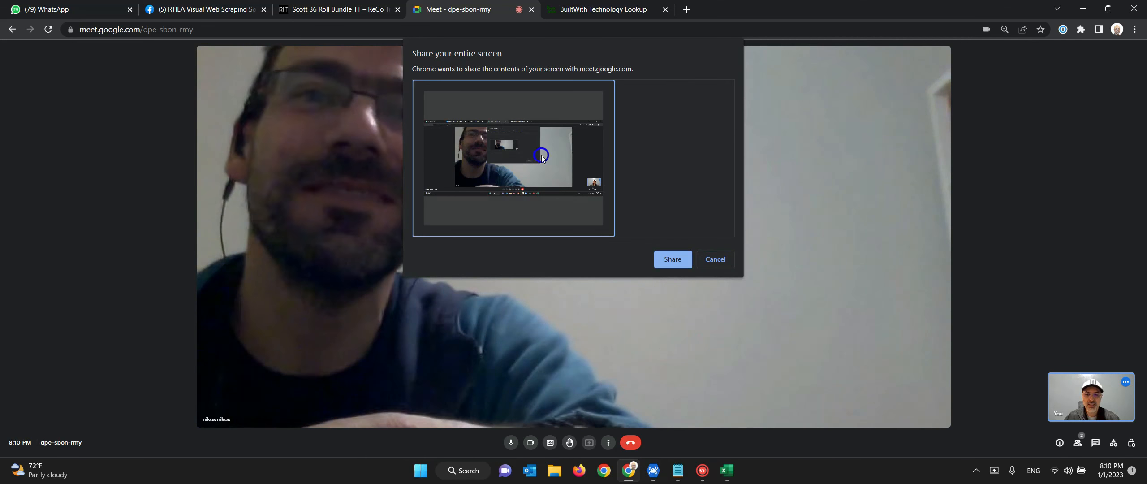
left_click(670, 260)
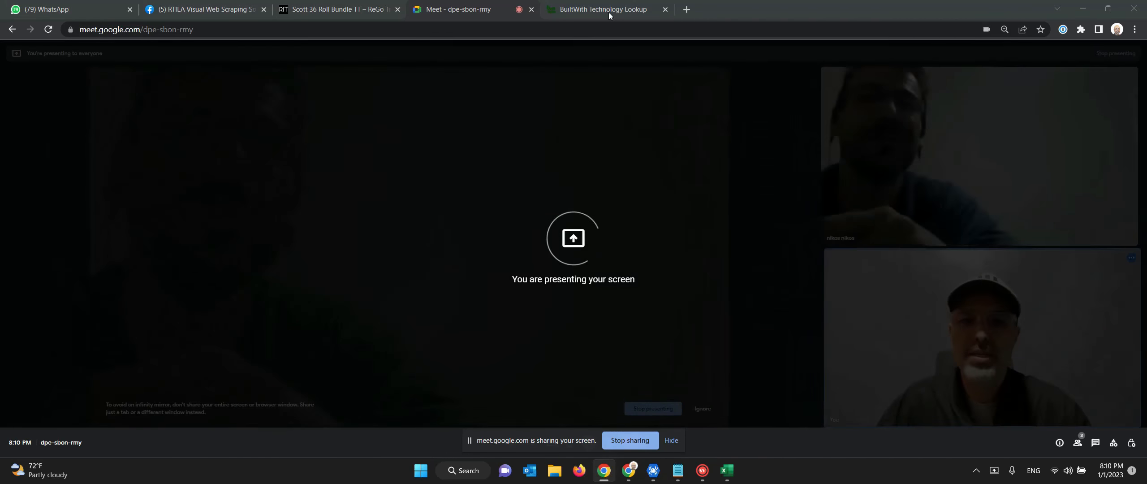
left_click(608, 14)
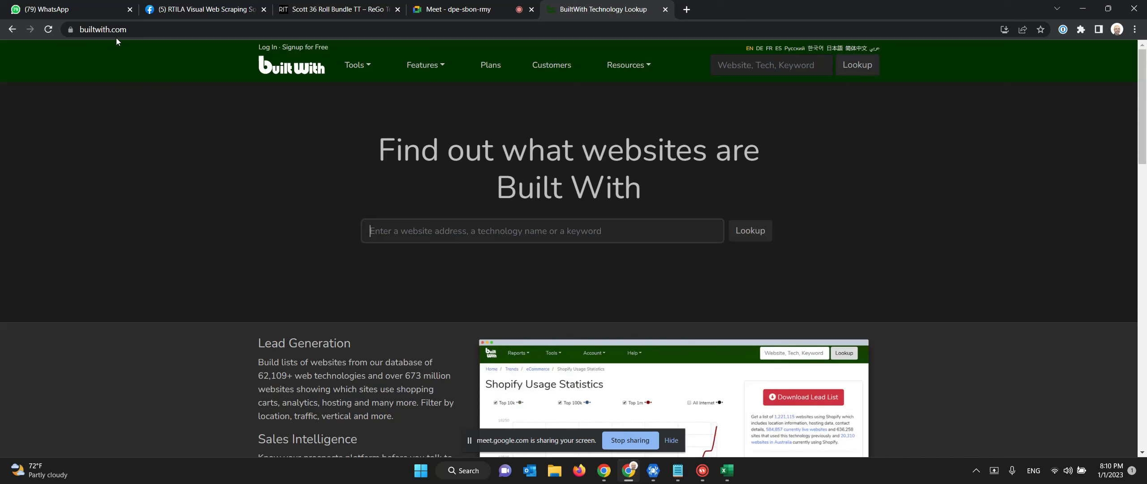
key("ctrl+v")
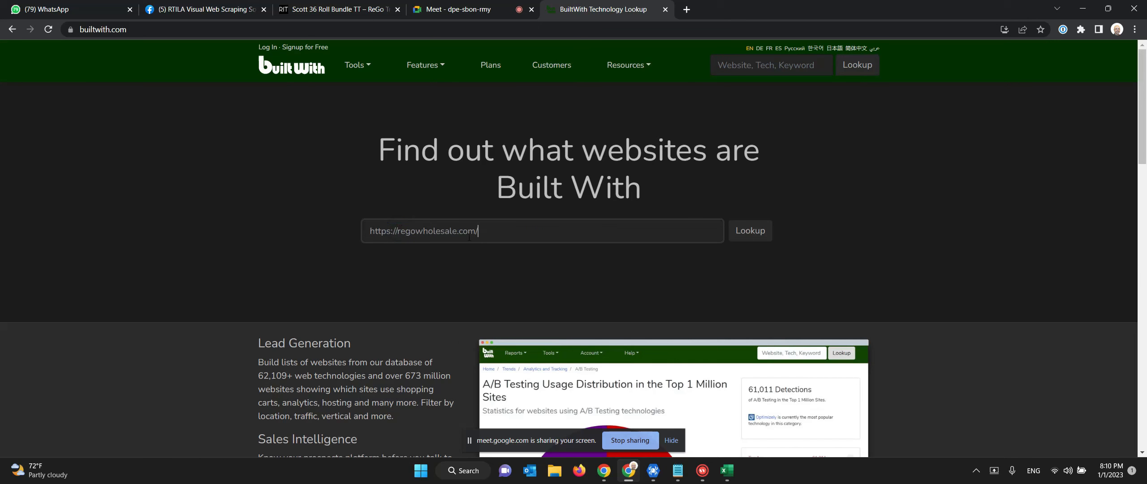
left_click(747, 234)
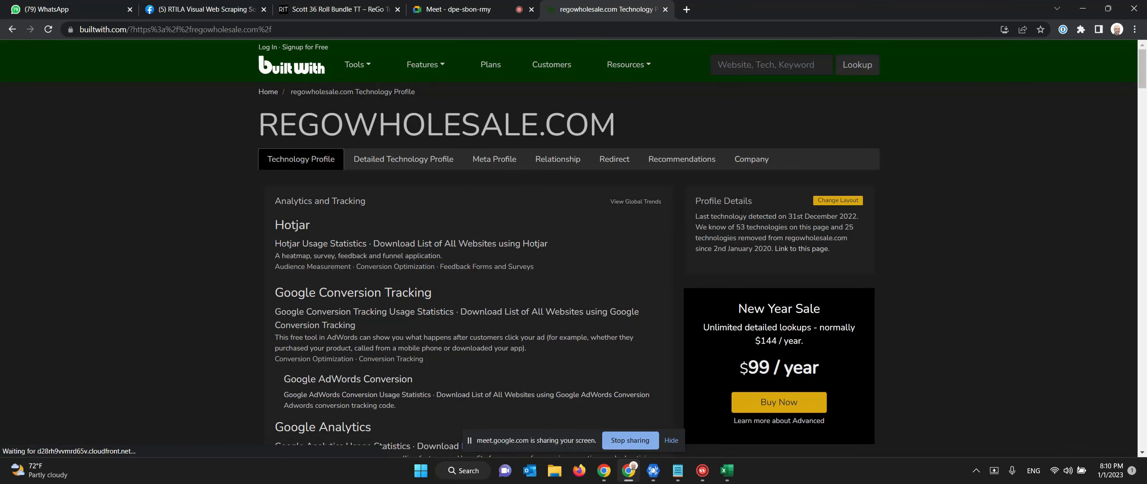
left_click(672, 440)
Find the eCommerce section of the regowholesale.com technology profile and highlight the Shopify entry.
scroll(260, 246, "down", 10)
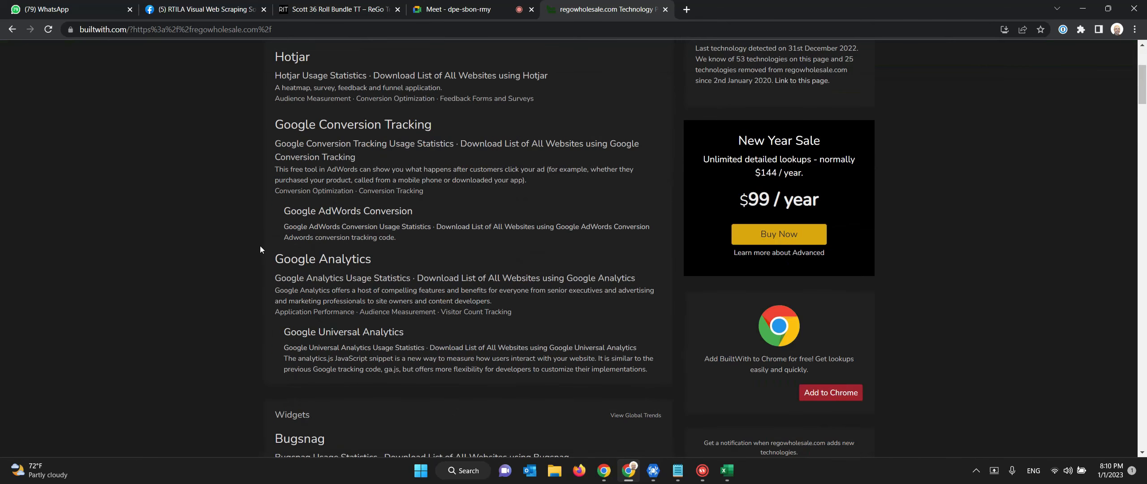
scroll(260, 246, "down", 3)
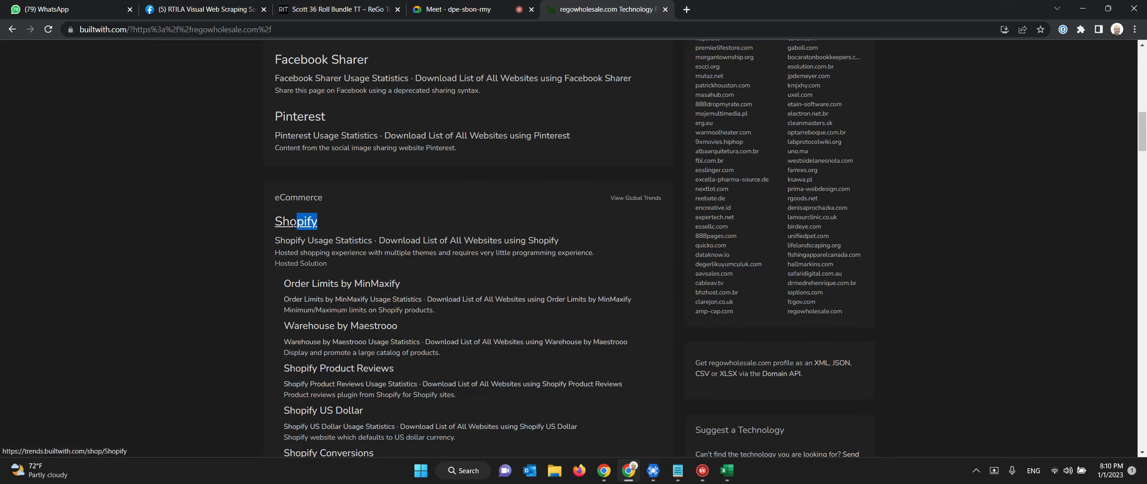
left_click_drag(318, 221, 278, 226)
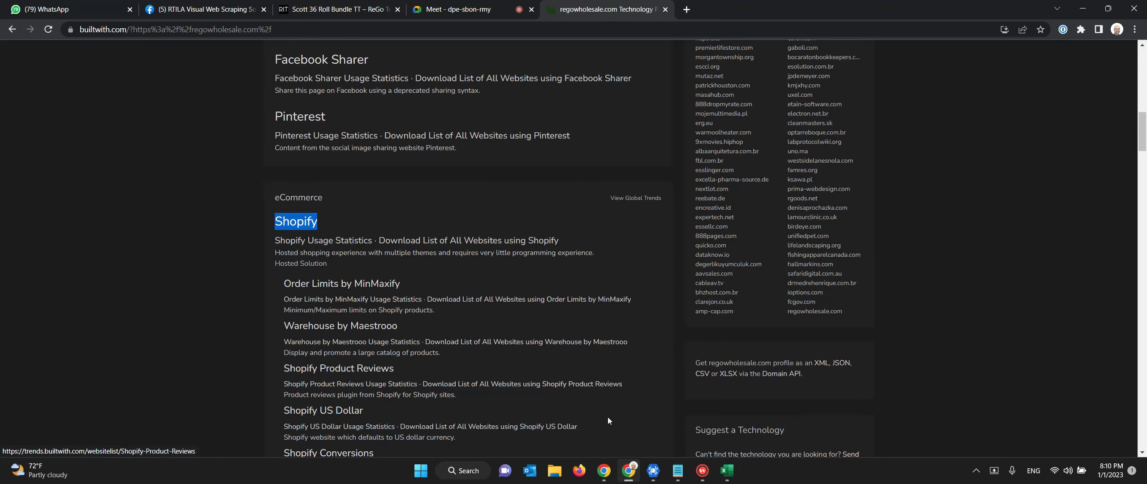
Show the projects list in RTILA Studio, and return to the start of the BuiltWith profile in Chrome.
left_click(653, 470)
left_click(90, 136)
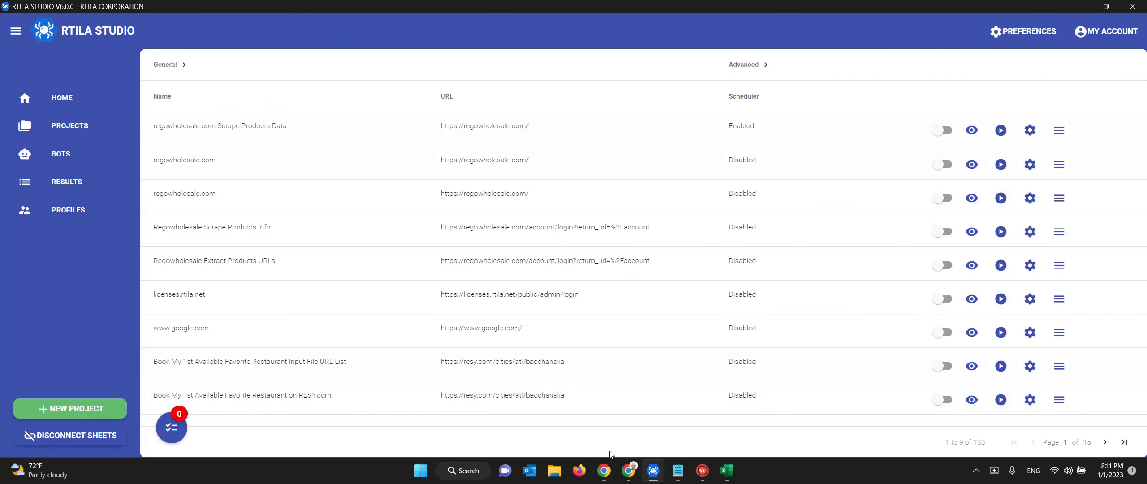
left_click(626, 471)
scroll(417, 110, "up", 20)
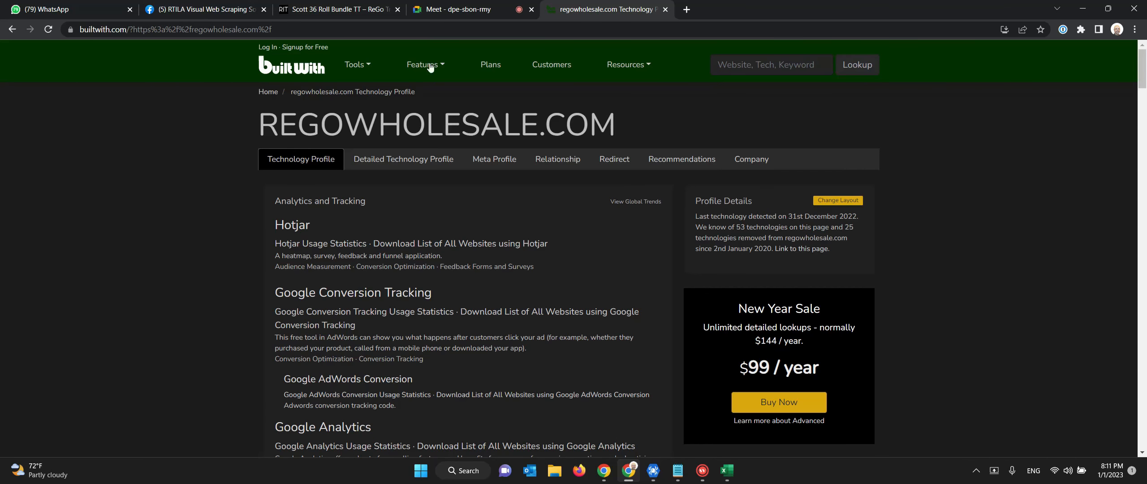
Revisit the Scott 36 Roll Bundle TT product page, and stop presenting the screen in the Google Meet call.
left_click(361, 10)
mouse_move(560, 213)
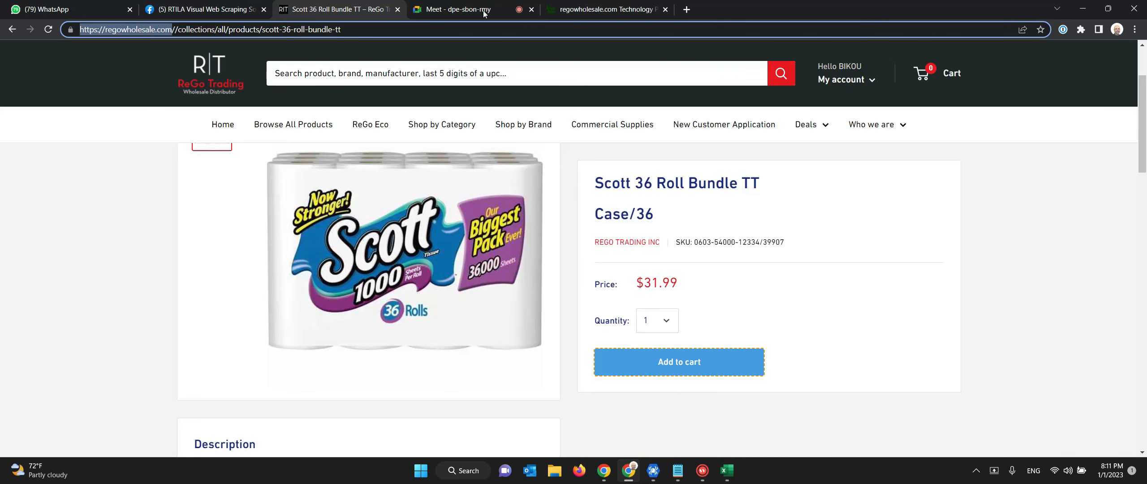
left_click(466, 9)
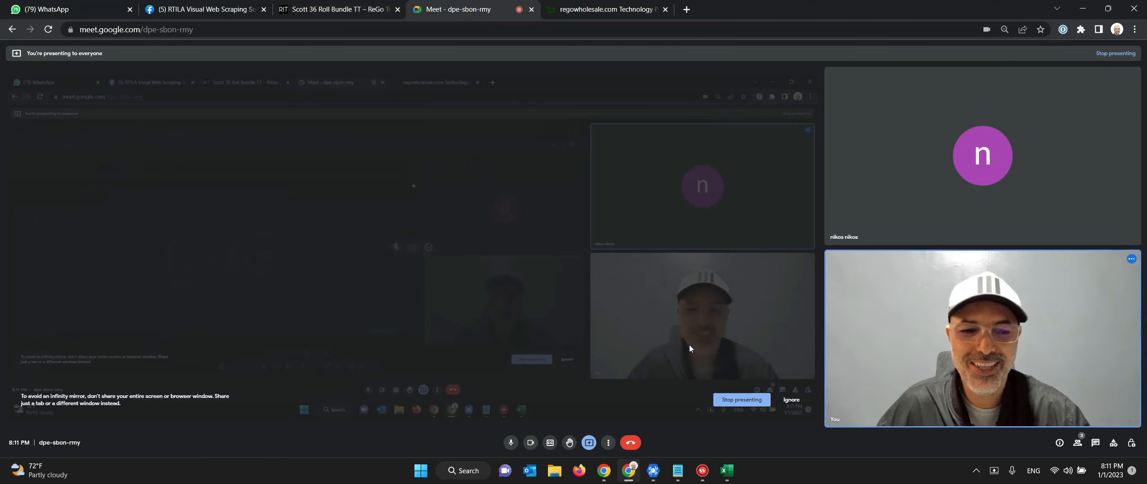
left_click(736, 405)
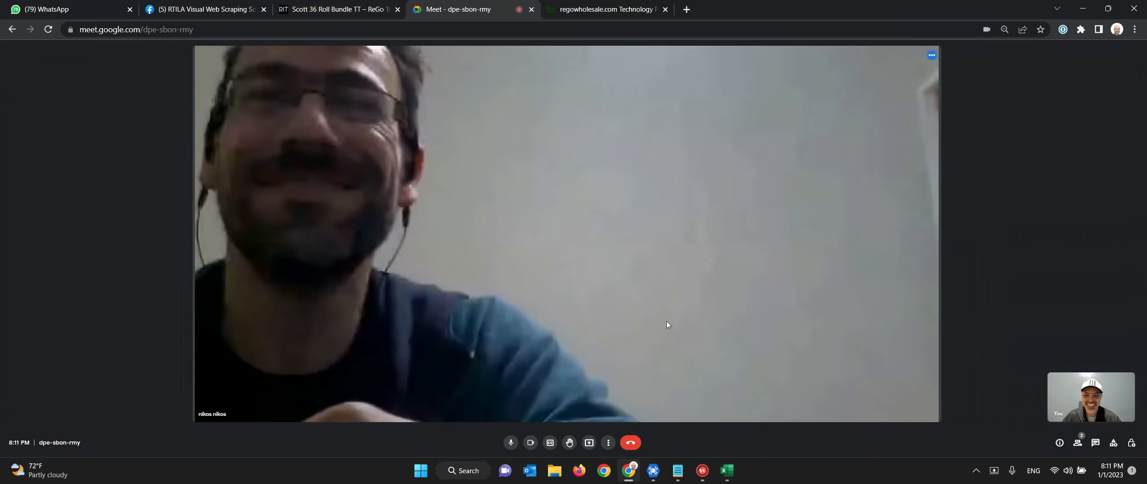